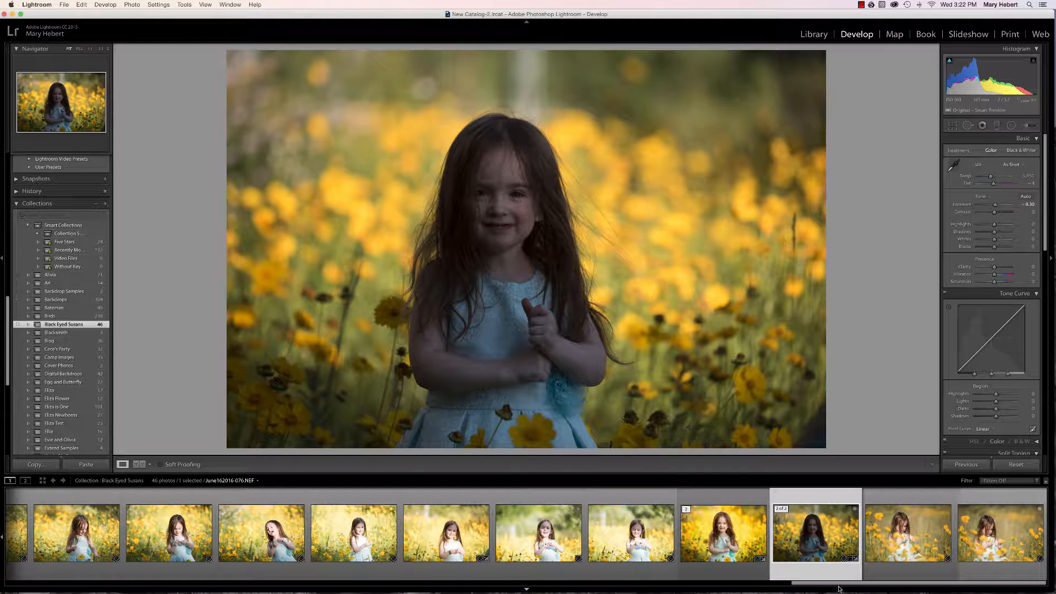
Step: Look through the other field portraits of the girl in the Black Eyed Susans collection
{"action": "left_click_drag", "start_coordinate": [840, 584], "coordinate": [832, 586]}
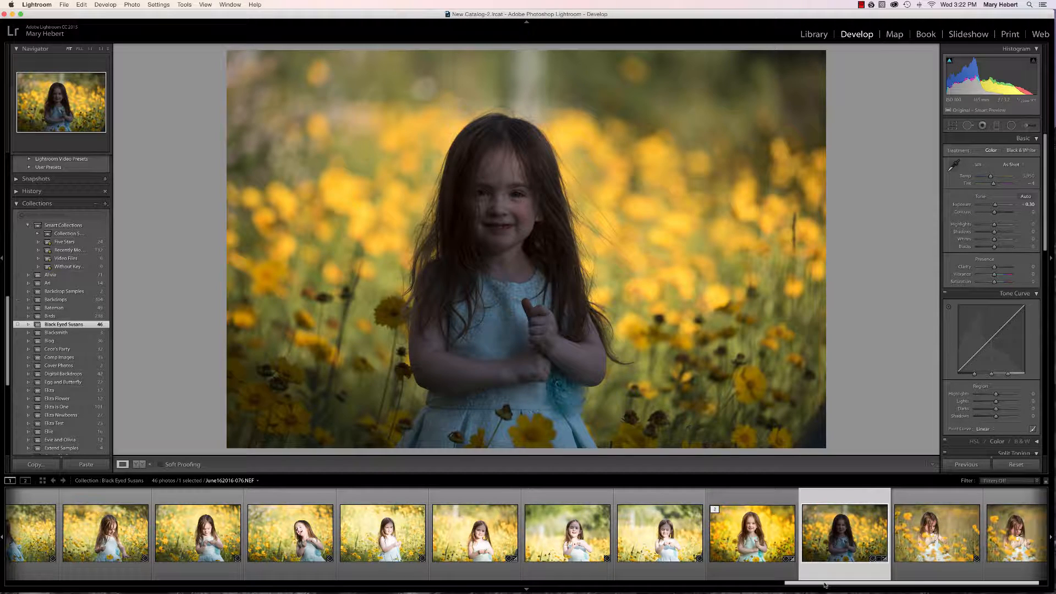
{"action": "left_click_drag", "start_coordinate": [824, 585], "coordinate": [748, 586]}
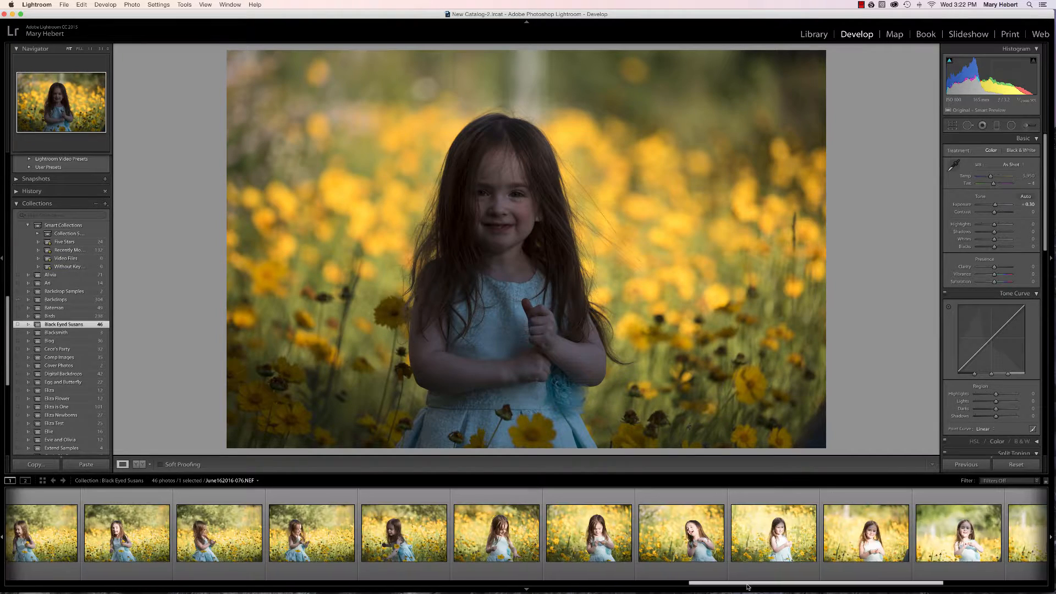
{"action": "scroll", "coordinate": [843, 569], "scroll_direction": "down", "scroll_amount": 5}
{"action": "left_click", "coordinate": [844, 564]}
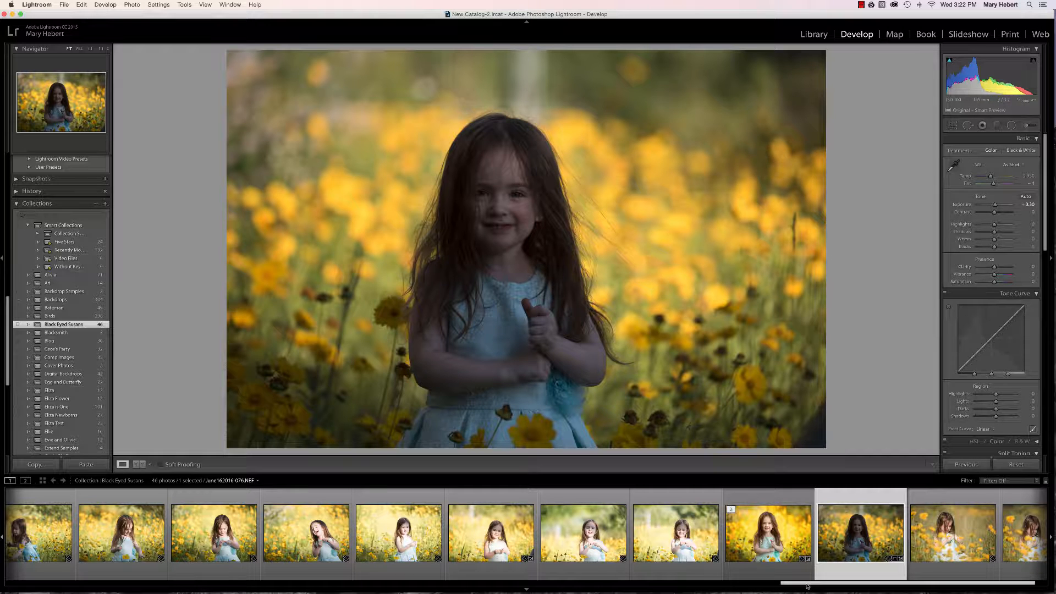
{"action": "left_click_drag", "start_coordinate": [918, 583], "coordinate": [930, 583]}
{"action": "left_click_drag", "start_coordinate": [830, 590], "coordinate": [739, 587]}
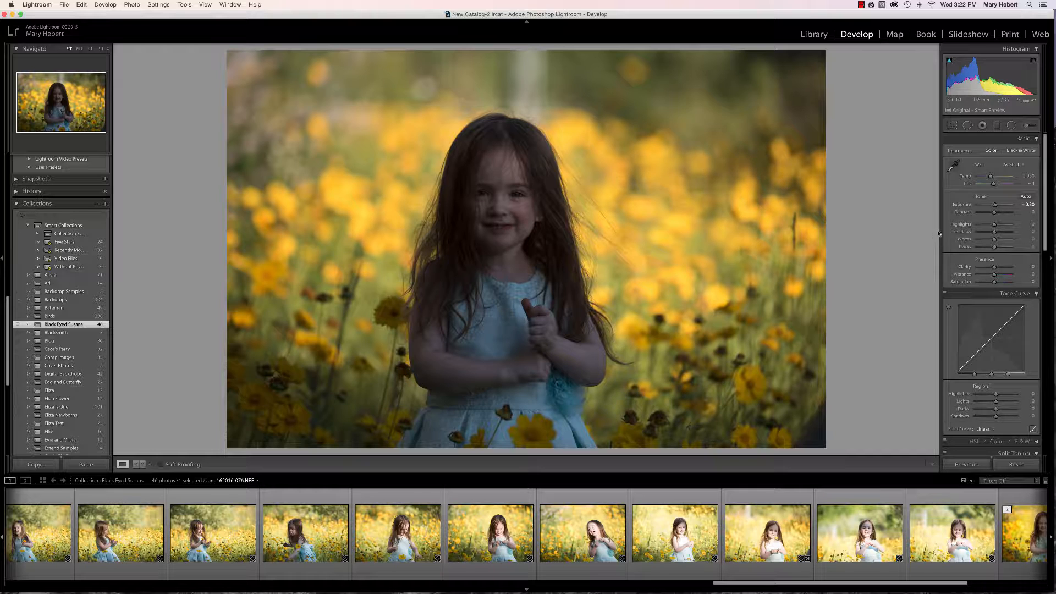
Step: Set the backlit portrait's exposure to +0.45 and open the photo in Photoshop for editing
{"action": "double_click", "coordinate": [961, 204]}
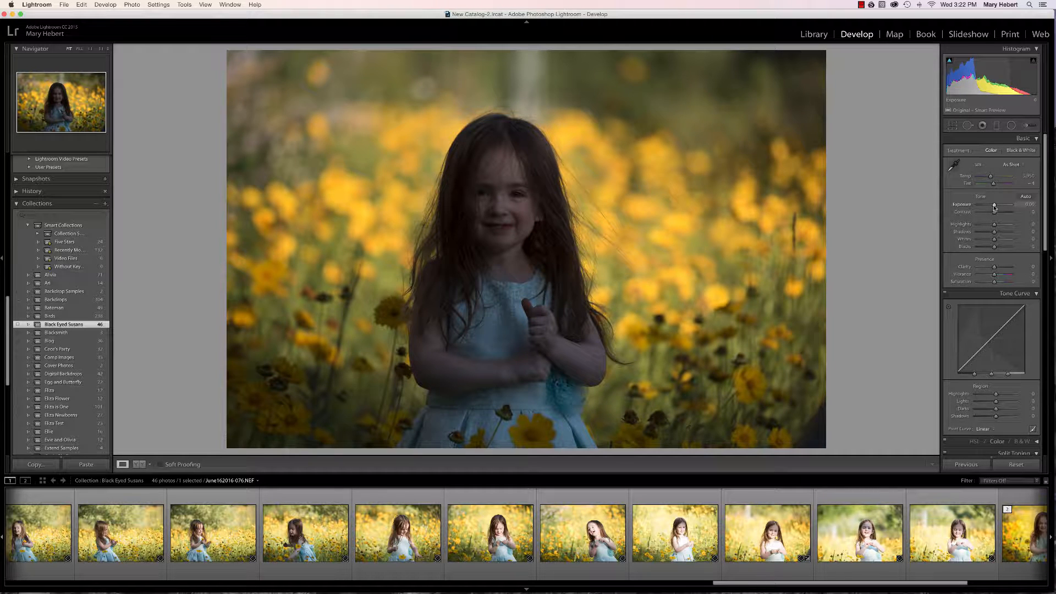
{"action": "left_click_drag", "start_coordinate": [993, 207], "coordinate": [995, 208]}
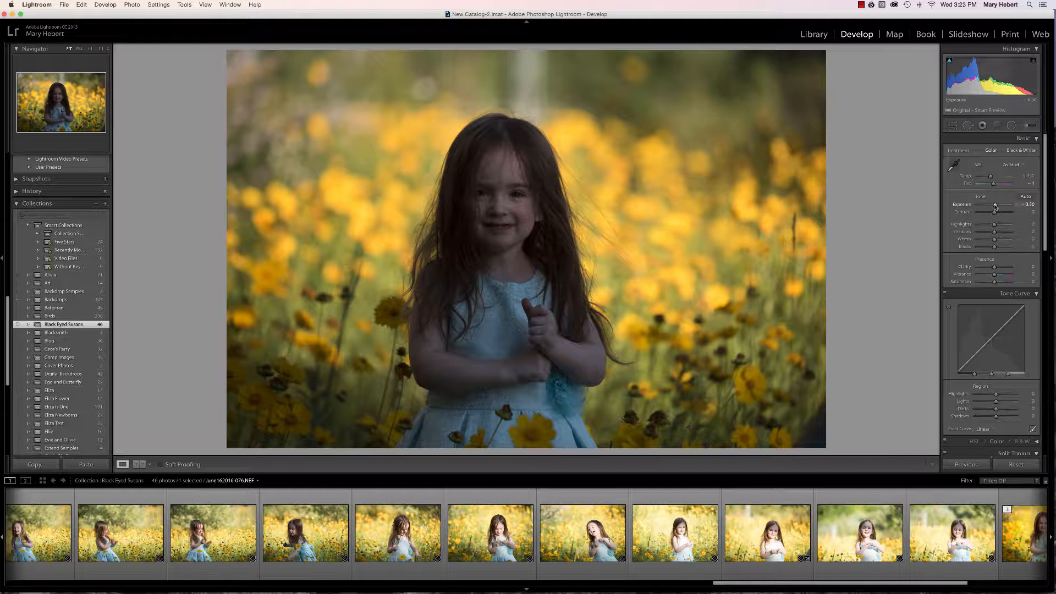
{"action": "left_click_drag", "start_coordinate": [995, 208], "coordinate": [996, 207]}
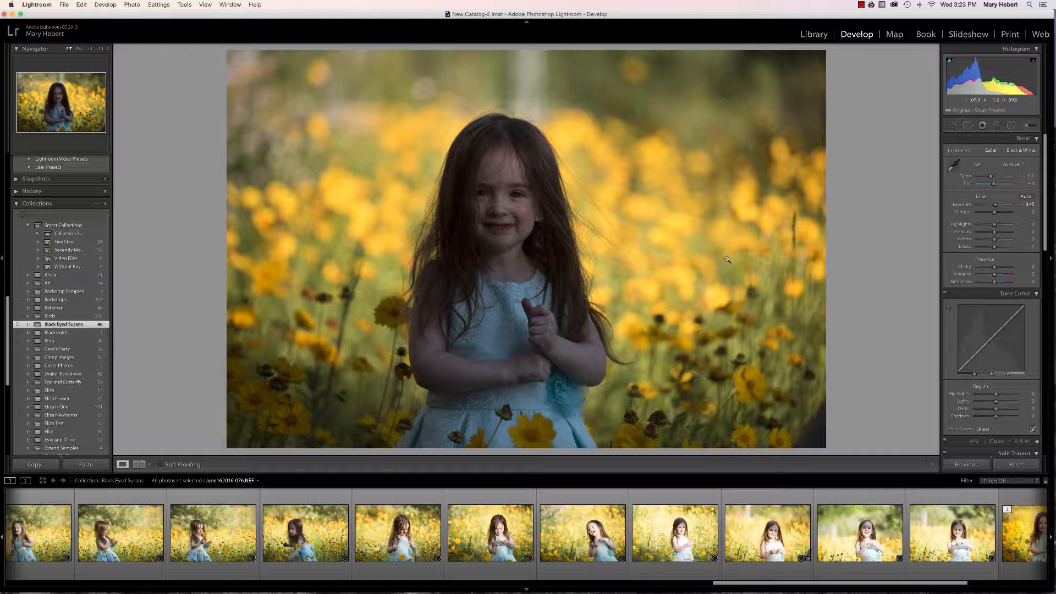
{"action": "key", "text": "super+e"}
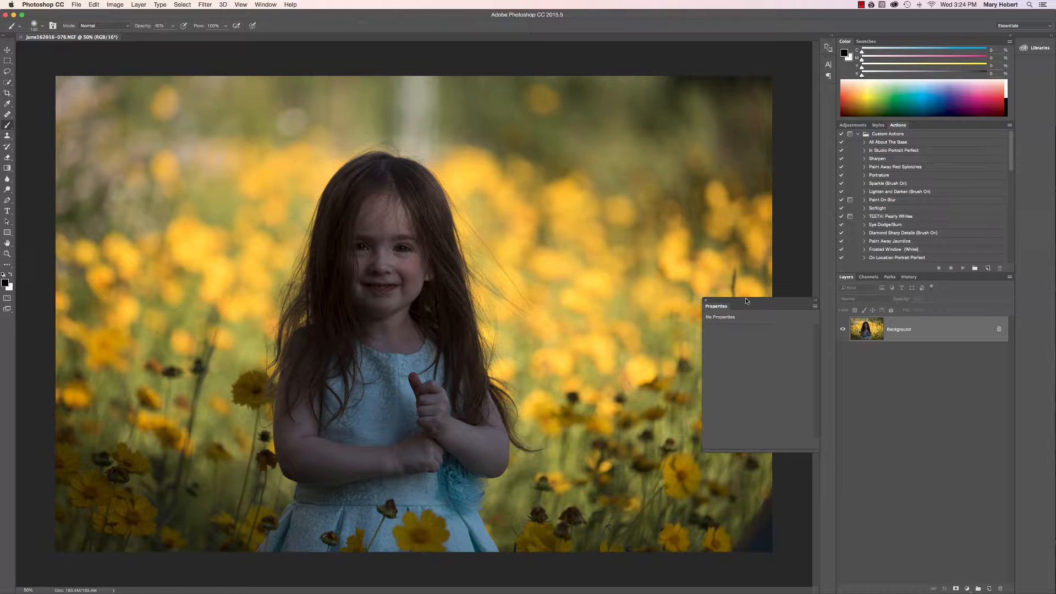
Step: Add a Levels adjustment layer over the whole image, with the white input at about 245 and the midtones slightly brightened
{"action": "left_click", "coordinate": [968, 589]}
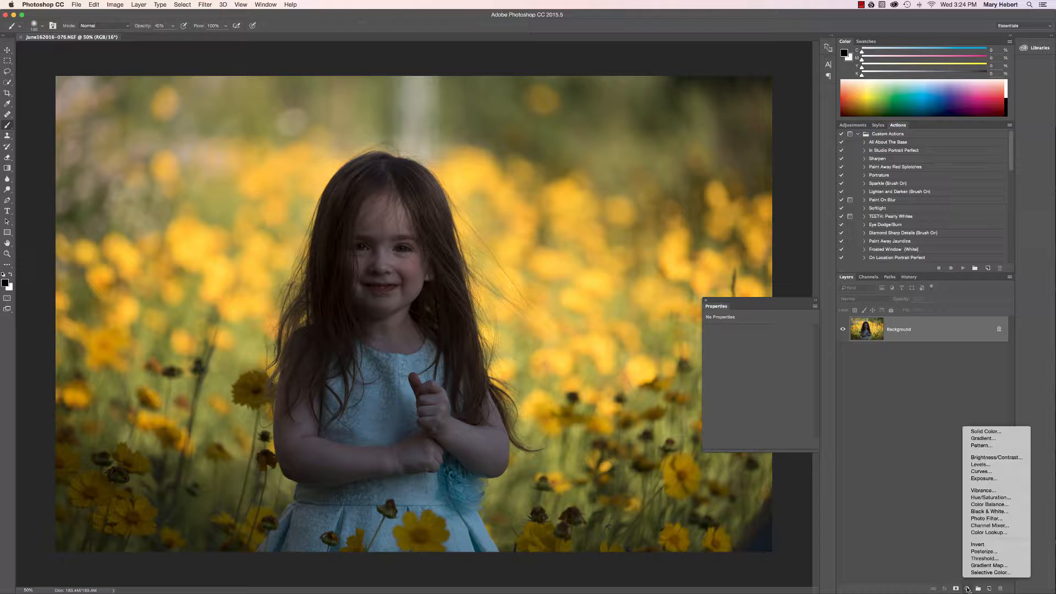
{"action": "left_click", "coordinate": [975, 464]}
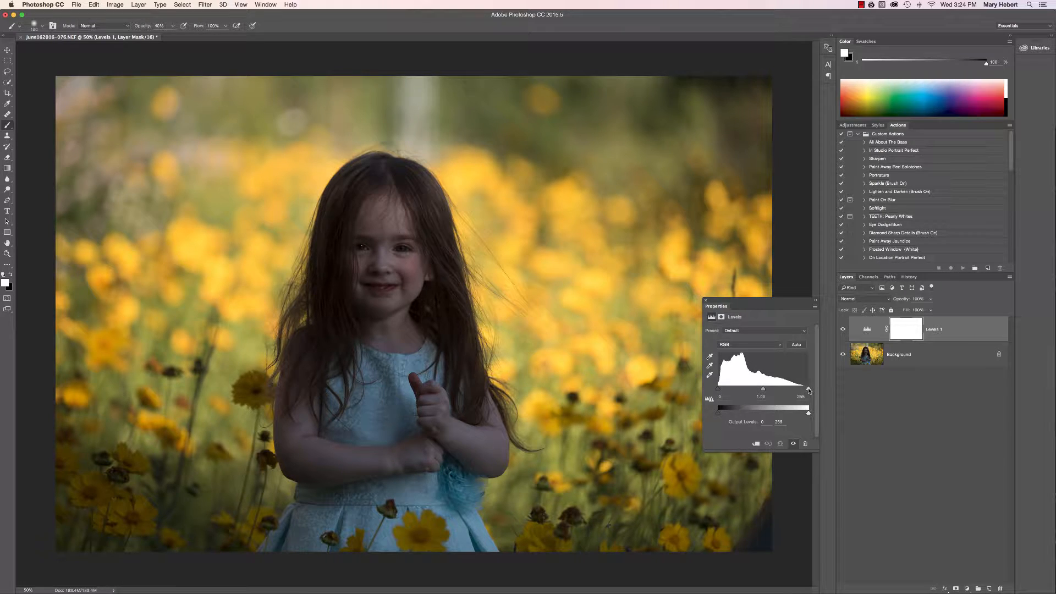
{"action": "left_click_drag", "start_coordinate": [809, 390], "coordinate": [804, 389]}
{"action": "left_click_drag", "start_coordinate": [761, 390], "coordinate": [759, 390]}
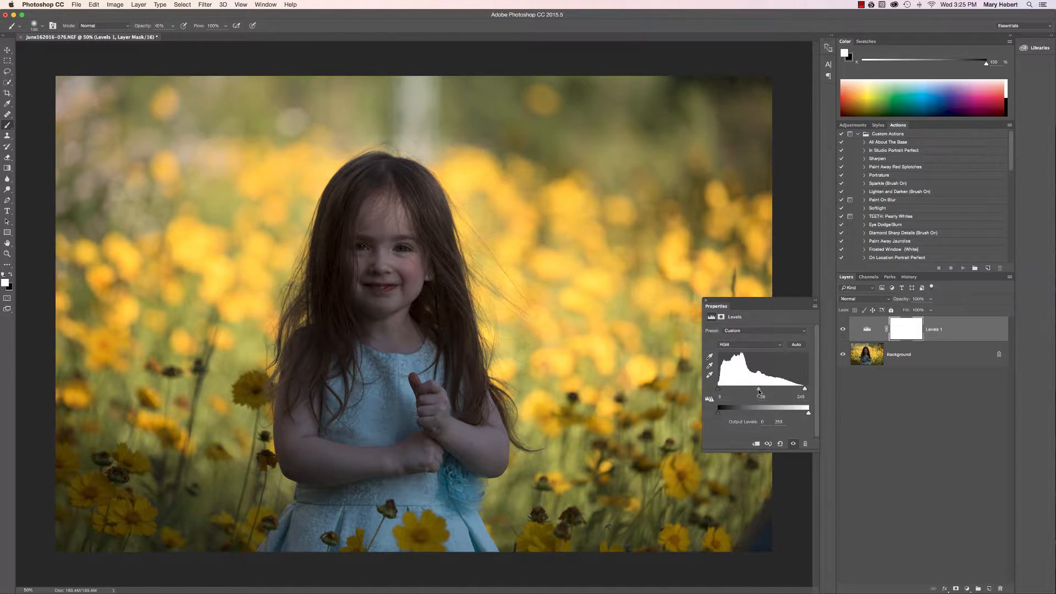
{"action": "left_click_drag", "start_coordinate": [757, 388], "coordinate": [758, 388]}
Step: Compare the image with the Levels layer hidden and shown, and flatten the layers into the background
{"action": "left_click", "coordinate": [844, 331]}
{"action": "left_click", "coordinate": [843, 331]}
{"action": "right_click", "coordinate": [920, 357]}
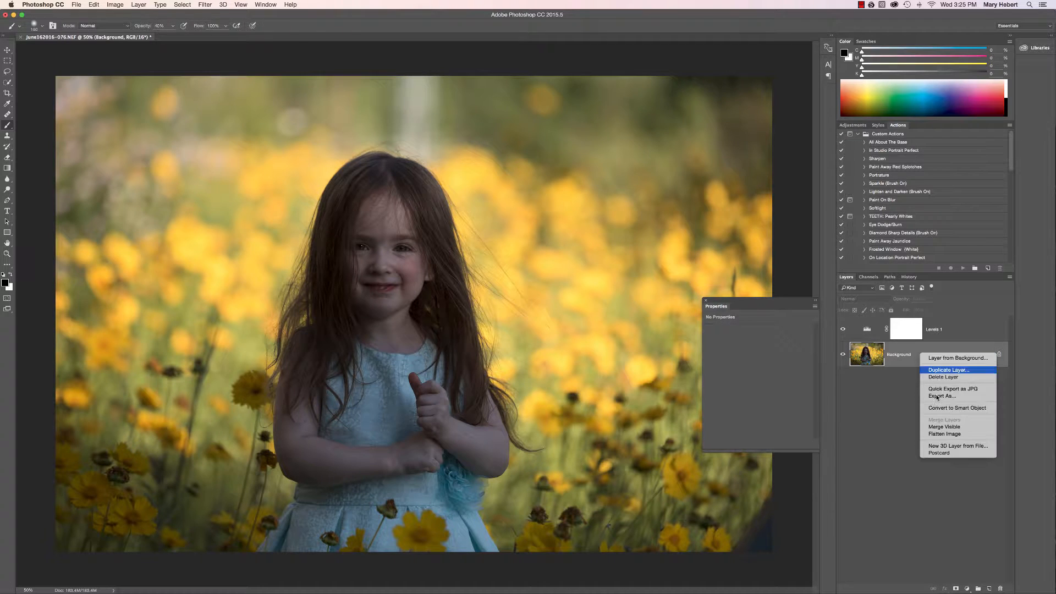
{"action": "left_click", "coordinate": [944, 434]}
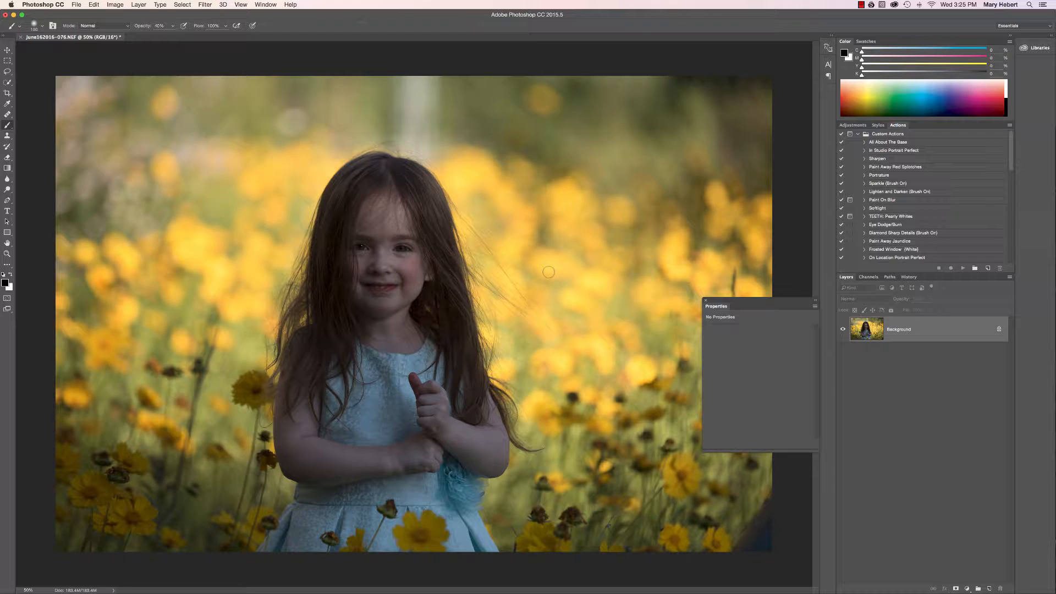
Step: Paint a Quick Mask over the girl's face, hair, arms and dress with an enlarged brush at 100% opacity
{"action": "key", "text": "super+plus"}
{"action": "key", "text": "super+minus"}
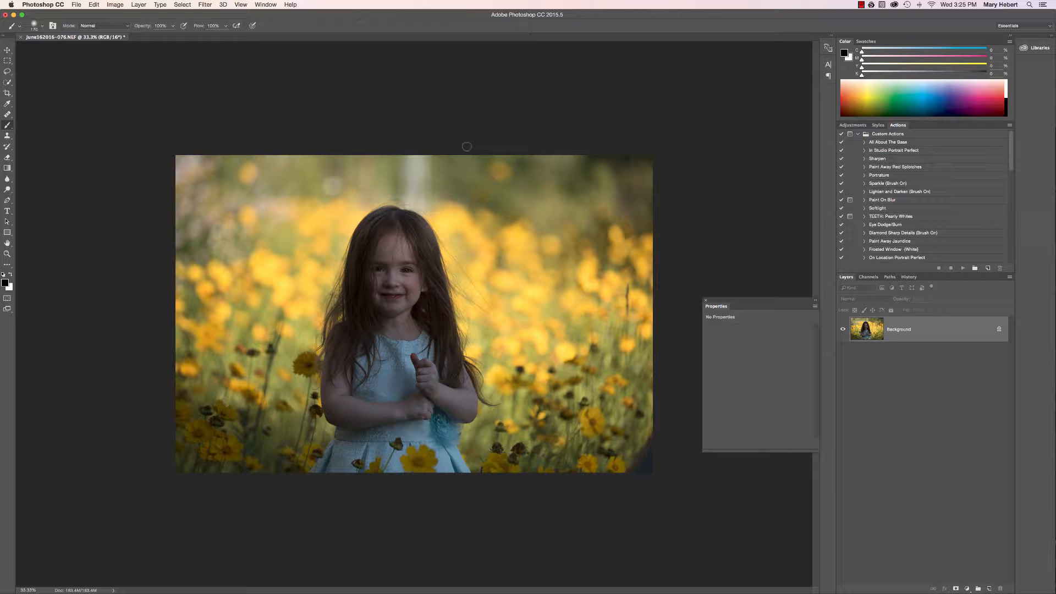
{"action": "key", "text": "bracketright"}
{"action": "key", "text": "bracketright"}
{"action": "key", "text": "bracketright"}
{"action": "key", "text": "bracketright"}
{"action": "key", "text": "bracketright"}
{"action": "key", "text": "q"}
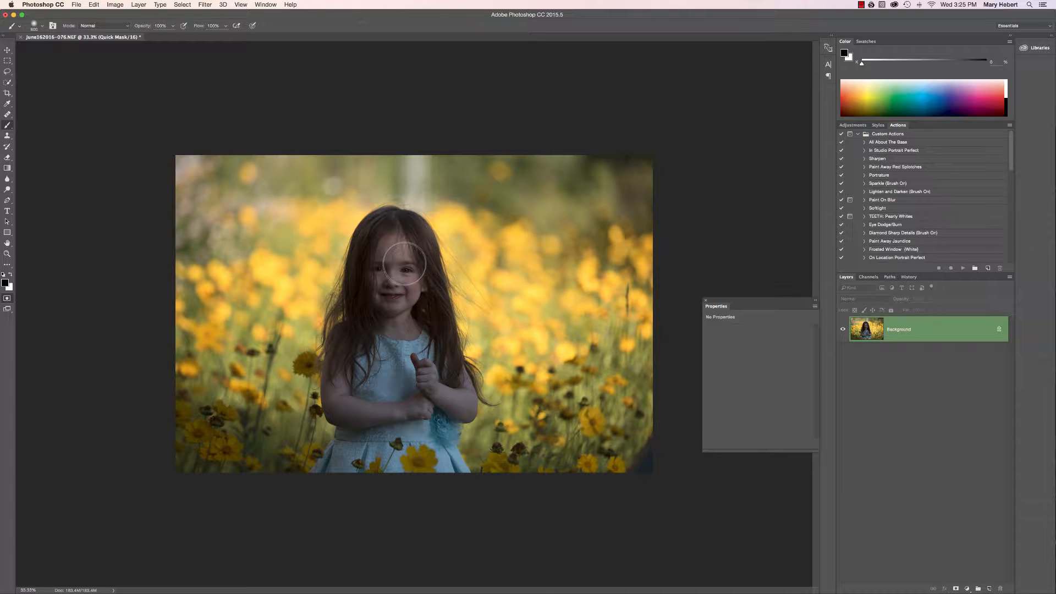
{"action": "mouse_move", "coordinate": [406, 267]}
{"action": "left_mouse_down"}
{"action": "mouse_move", "coordinate": [391, 234]}
{"action": "mouse_move", "coordinate": [374, 291]}
{"action": "mouse_move", "coordinate": [380, 253]}
{"action": "mouse_move", "coordinate": [396, 297]}
{"action": "mouse_move", "coordinate": [385, 308]}
{"action": "left_mouse_up"}
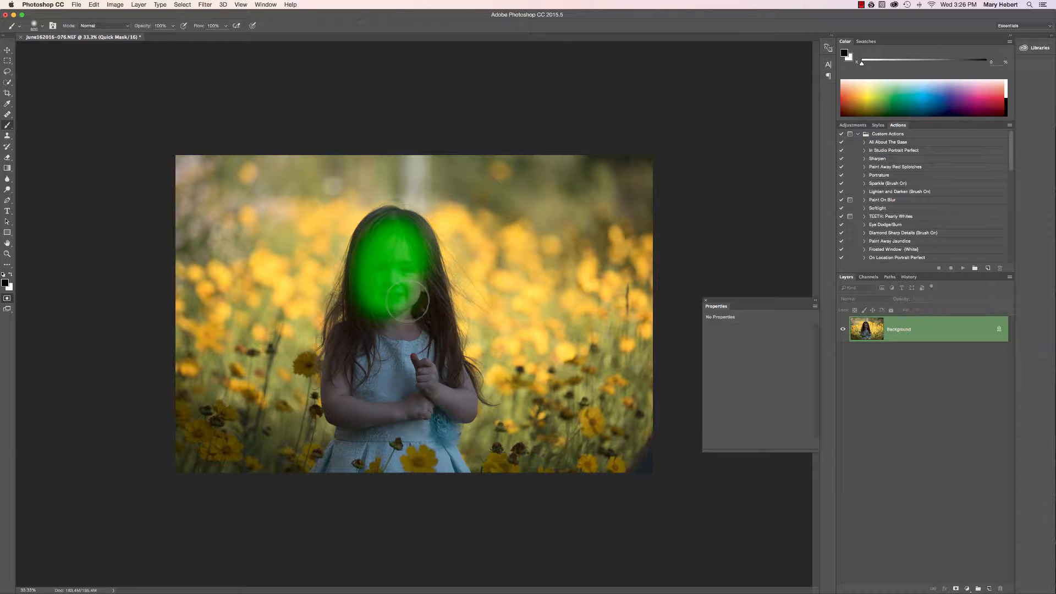
{"action": "mouse_move", "coordinate": [407, 308]}
{"action": "left_mouse_down"}
{"action": "mouse_move", "coordinate": [411, 284]}
{"action": "mouse_move", "coordinate": [417, 300]}
{"action": "mouse_move", "coordinate": [416, 278]}
{"action": "mouse_move", "coordinate": [421, 301]}
{"action": "mouse_move", "coordinate": [396, 230]}
{"action": "mouse_move", "coordinate": [345, 354]}
{"action": "mouse_move", "coordinate": [349, 289]}
{"action": "left_mouse_up"}
{"action": "mouse_move", "coordinate": [346, 341]}
{"action": "left_mouse_down"}
{"action": "mouse_move", "coordinate": [423, 363]}
{"action": "mouse_move", "coordinate": [440, 330]}
{"action": "mouse_move", "coordinate": [440, 396]}
{"action": "mouse_move", "coordinate": [452, 398]}
{"action": "mouse_move", "coordinate": [432, 468]}
{"action": "mouse_move", "coordinate": [391, 421]}
{"action": "mouse_move", "coordinate": [337, 471]}
{"action": "mouse_move", "coordinate": [347, 429]}
{"action": "mouse_move", "coordinate": [338, 385]}
{"action": "mouse_move", "coordinate": [407, 391]}
{"action": "left_mouse_up"}
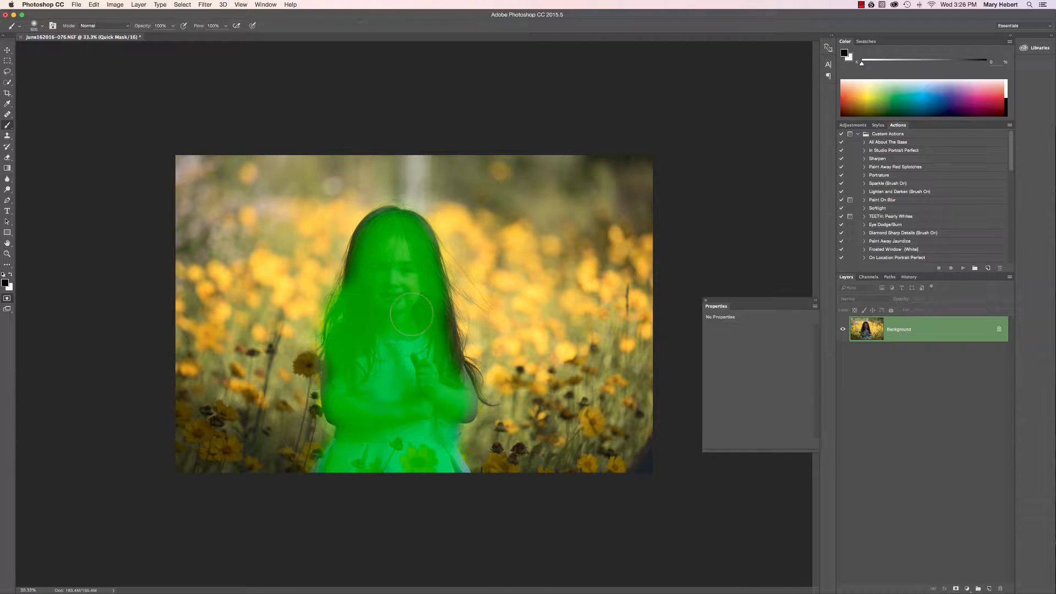
Step: Extend the Quick Mask over the rest of the girl's hair and arm, and turn it into a selection
{"action": "left_click_drag", "start_coordinate": [381, 236], "coordinate": [369, 242]}
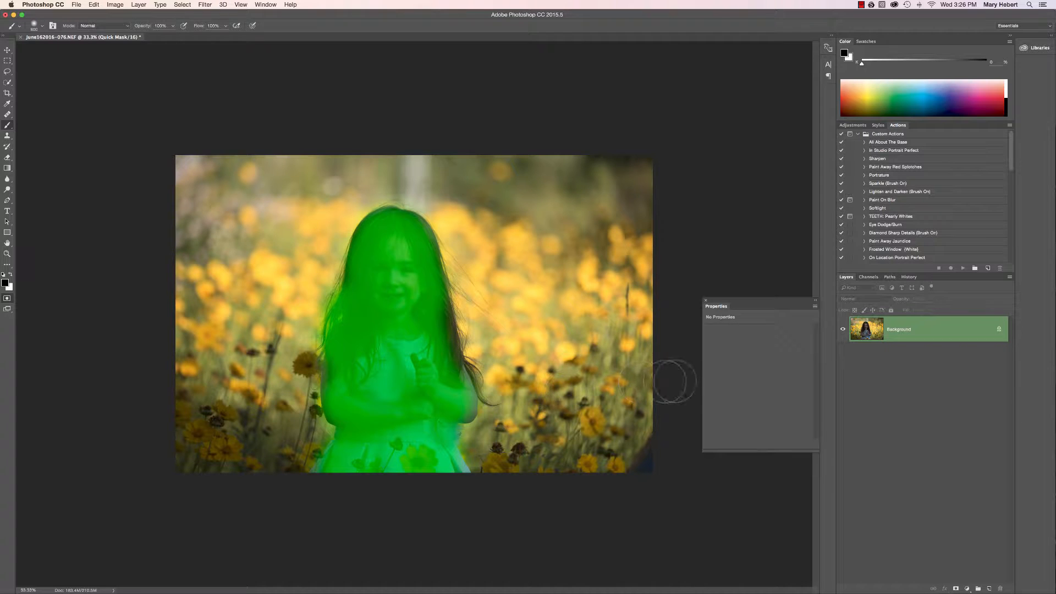
{"action": "mouse_move", "coordinate": [436, 328]}
{"action": "left_mouse_down"}
{"action": "mouse_move", "coordinate": [450, 330]}
{"action": "mouse_move", "coordinate": [471, 382]}
{"action": "left_mouse_up"}
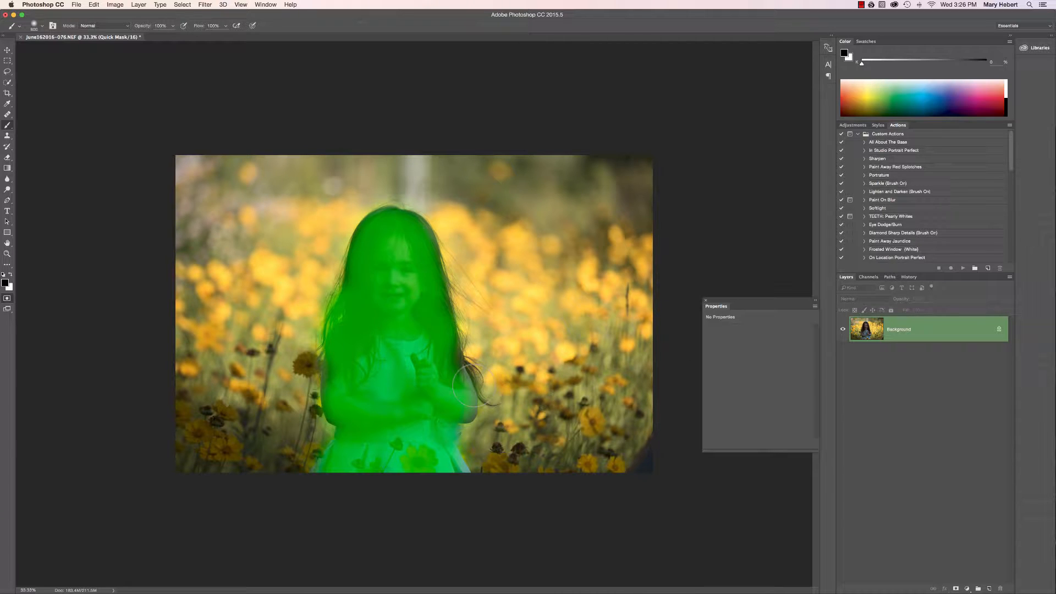
{"action": "key", "text": "q"}
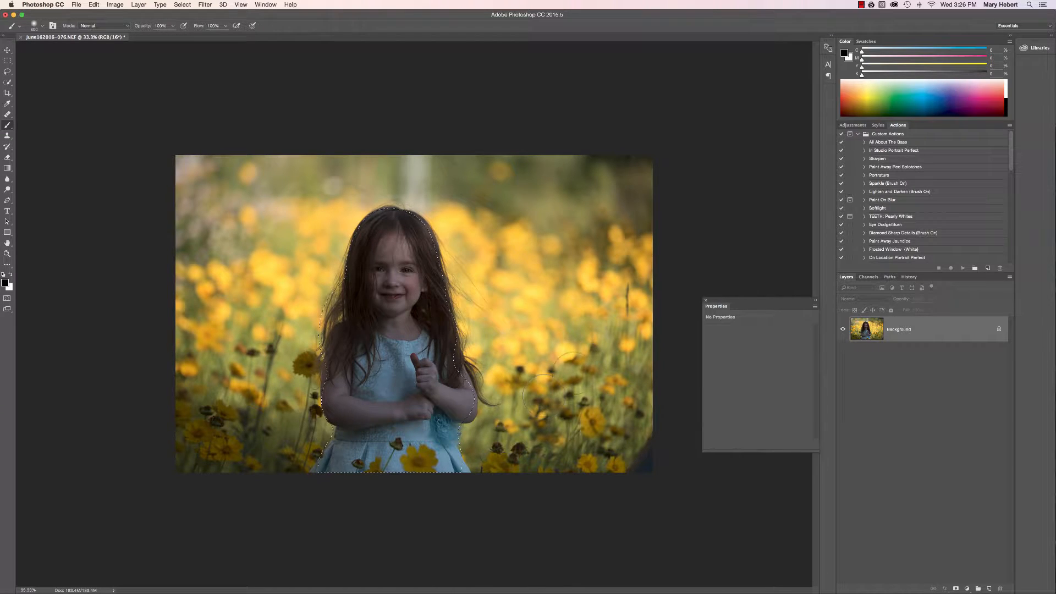
Step: Add a Levels adjustment layer limited to the girl, with black input 2, midtones 1.10 and white input 167
{"action": "left_click", "coordinate": [966, 589]}
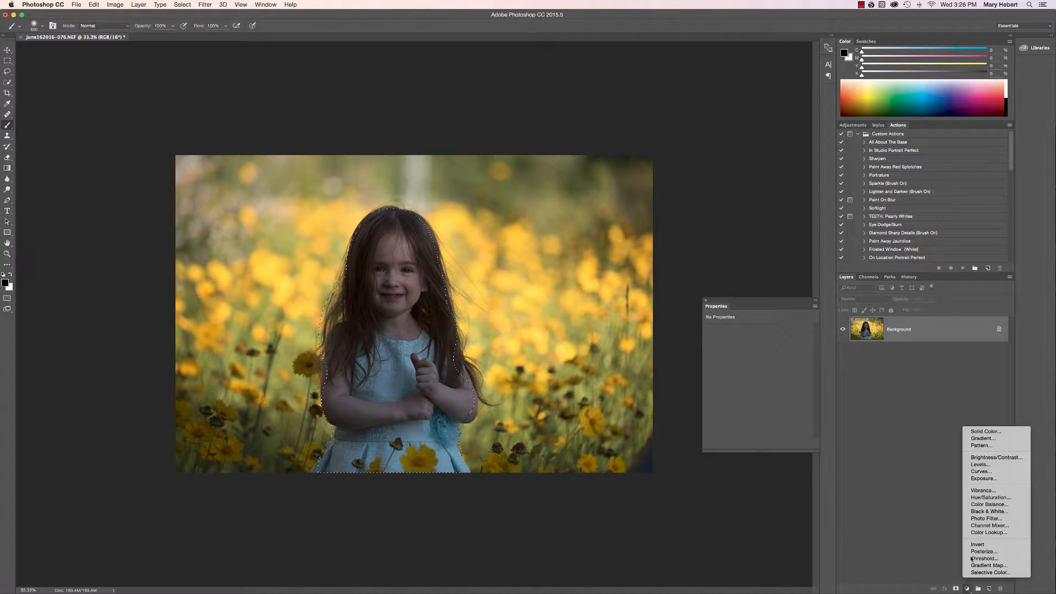
{"action": "left_click", "coordinate": [977, 465]}
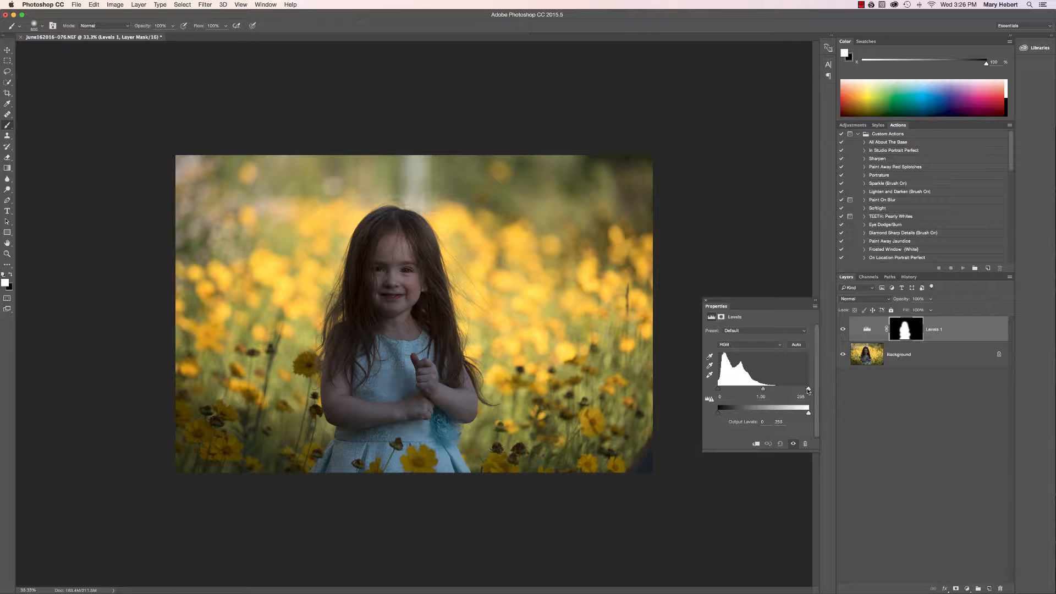
{"action": "left_click_drag", "start_coordinate": [809, 389], "coordinate": [786, 392]}
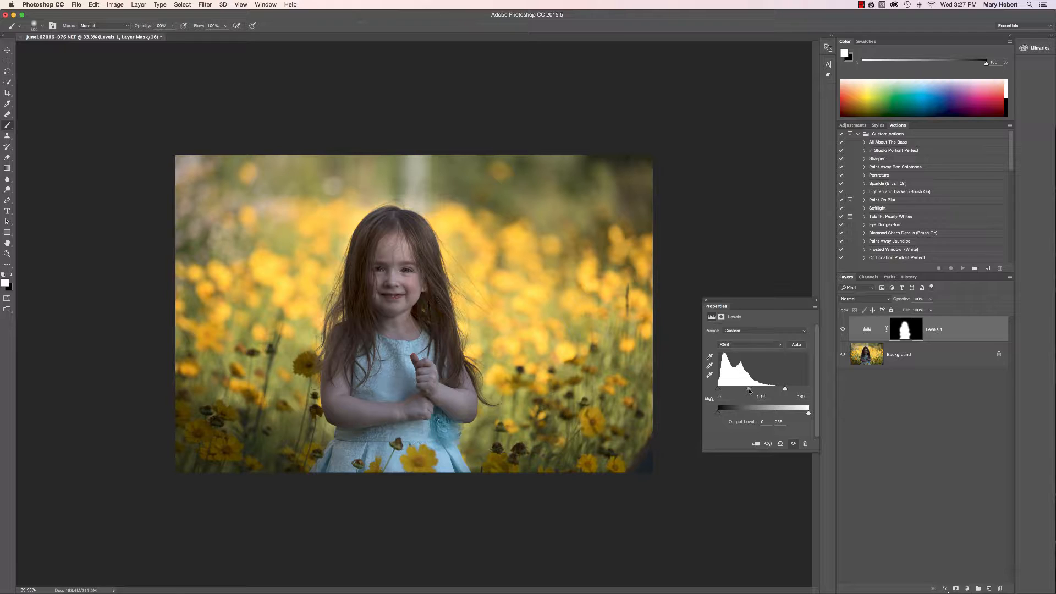
{"action": "left_click_drag", "start_coordinate": [748, 389], "coordinate": [747, 389]}
{"action": "left_click_drag", "start_coordinate": [719, 392], "coordinate": [719, 393]}
{"action": "left_click_drag", "start_coordinate": [785, 388], "coordinate": [779, 390]}
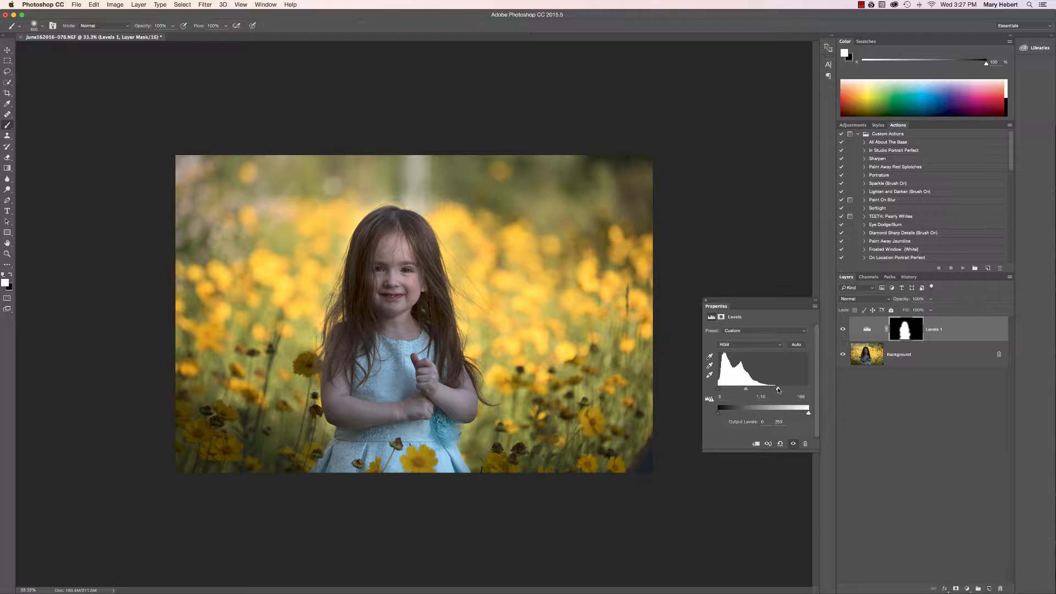
{"action": "left_click_drag", "start_coordinate": [778, 390], "coordinate": [777, 391]}
{"action": "left_click_drag", "start_coordinate": [718, 390], "coordinate": [719, 391]}
Step: Compare the girl with the Levels layer hidden and shown, and make black the foreground colour for mask painting
{"action": "left_click", "coordinate": [842, 330]}
{"action": "left_click", "coordinate": [843, 330]}
{"action": "left_click", "coordinate": [11, 275]}
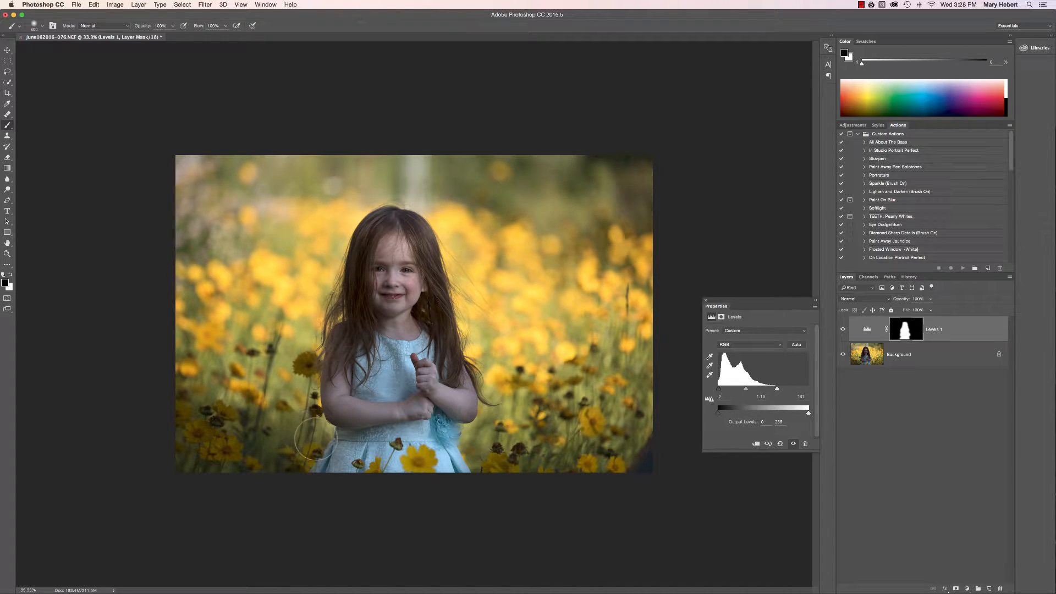
Step: Recheck the Levels effect against the original, and brighten the girl further by lowering the white input to about 128
{"action": "left_click", "coordinate": [842, 330]}
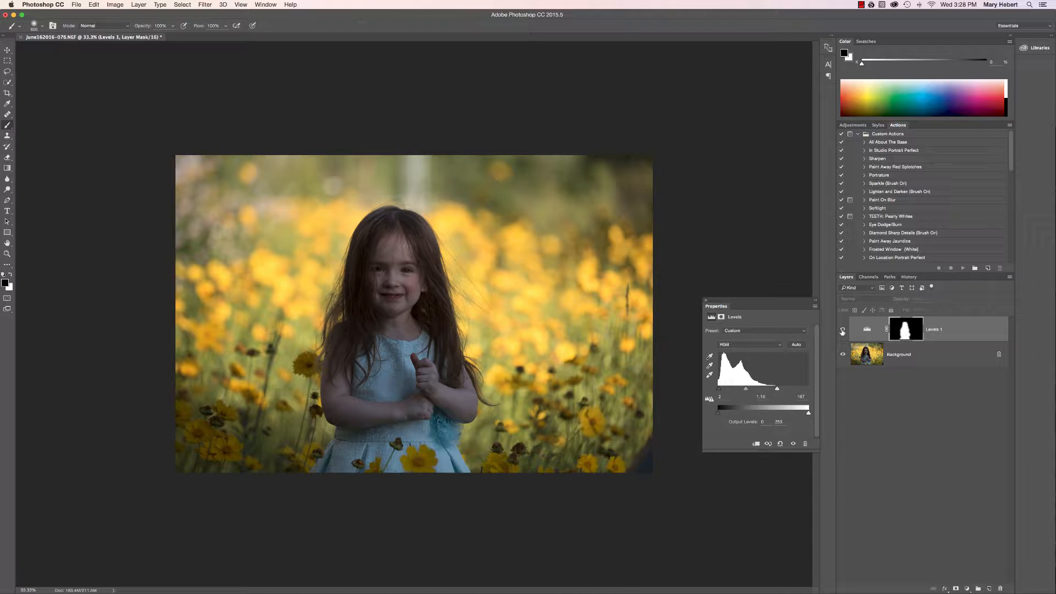
{"action": "left_click", "coordinate": [842, 330]}
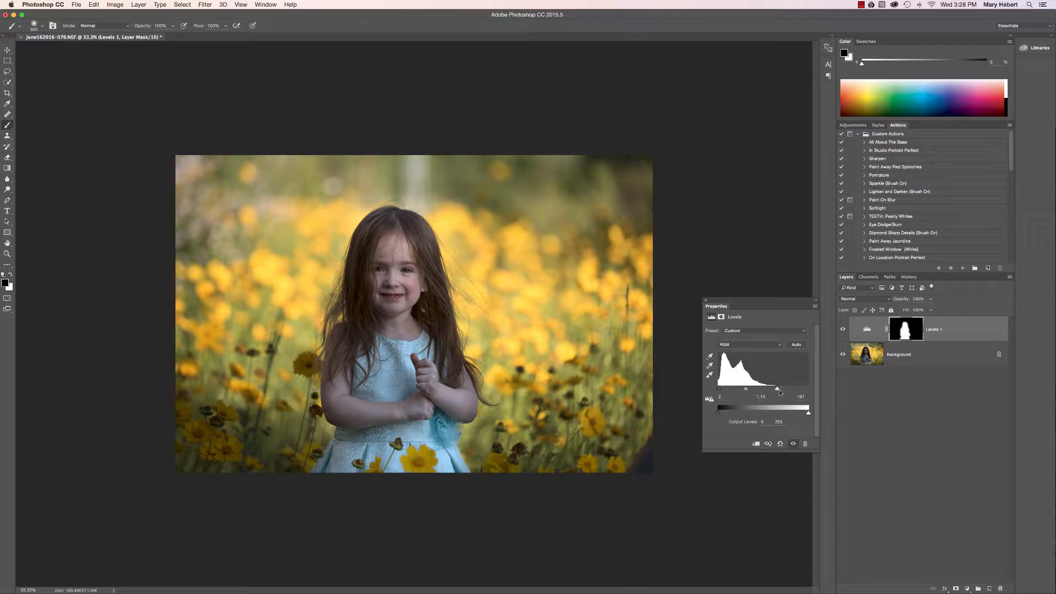
{"action": "left_click_drag", "start_coordinate": [780, 393], "coordinate": [743, 391]}
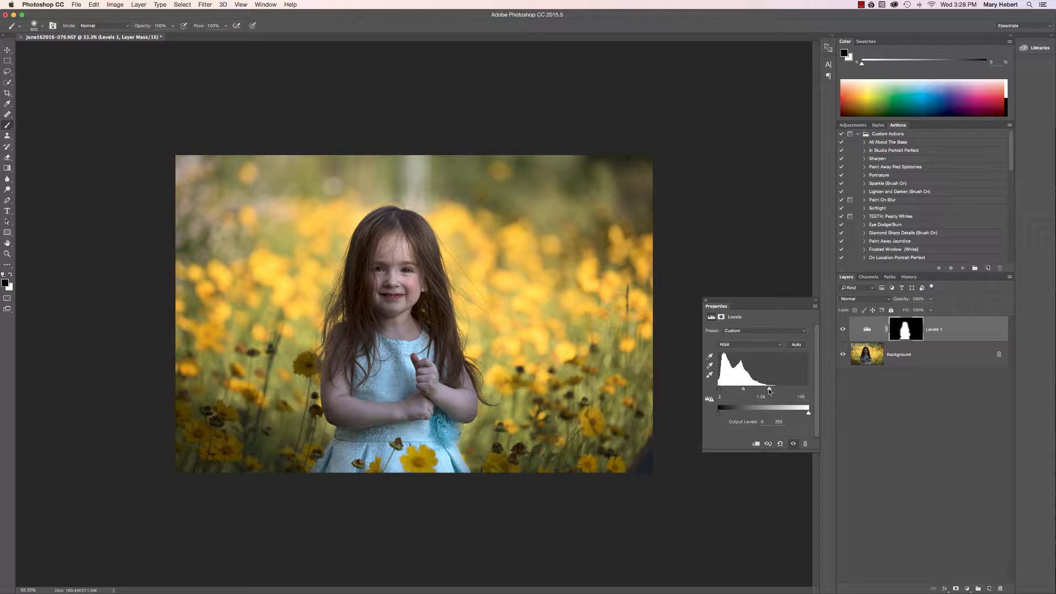
{"action": "left_click_drag", "start_coordinate": [769, 391], "coordinate": [763, 393]}
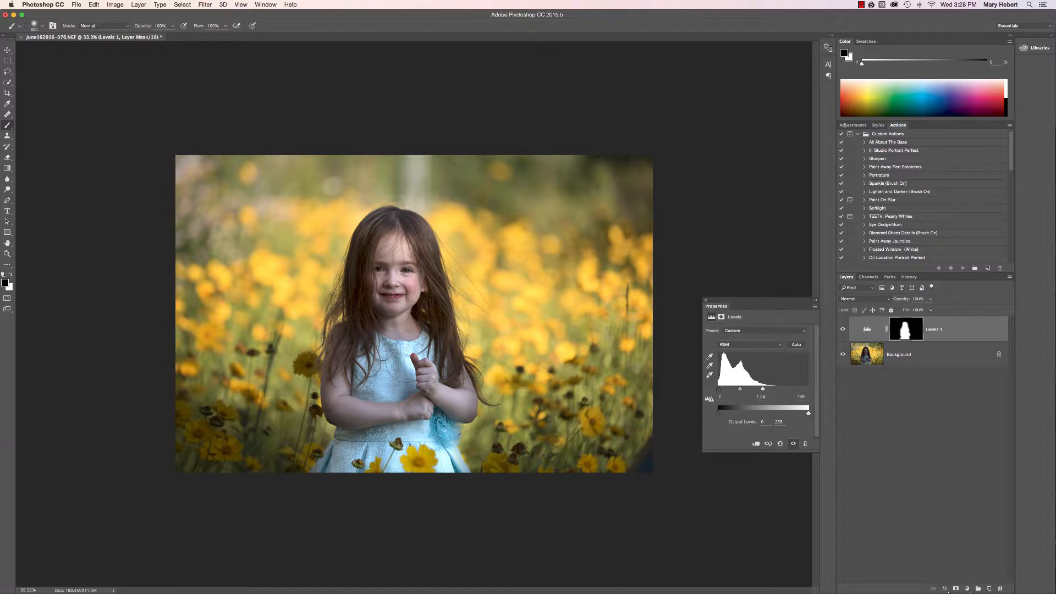
Step: Shrink the brush and set its opacity to 30% for touching up the Levels mask on the girl
{"action": "key", "text": "super+equal"}
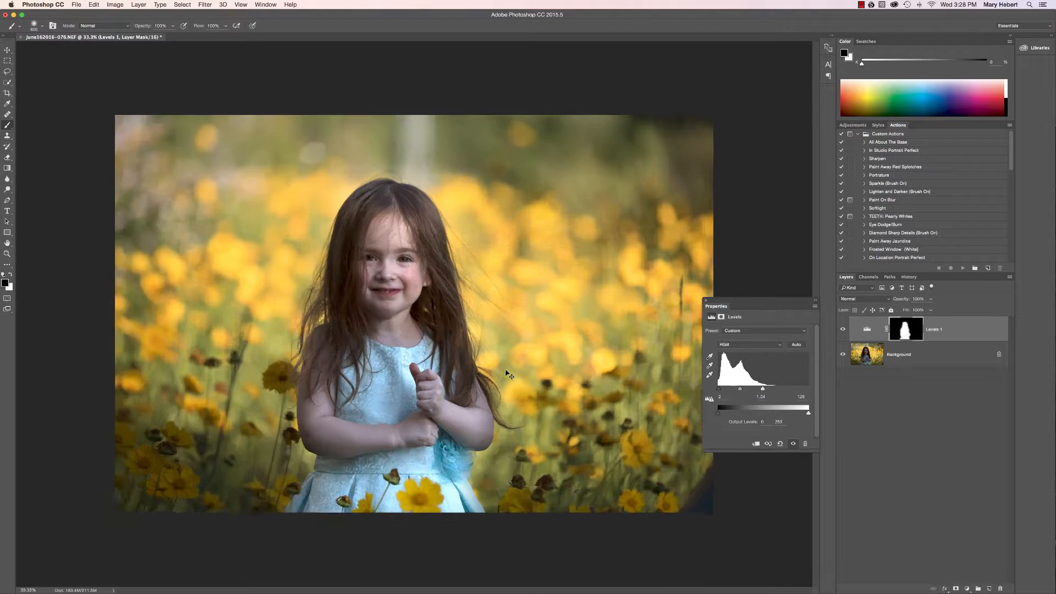
{"action": "key", "text": "super+equal"}
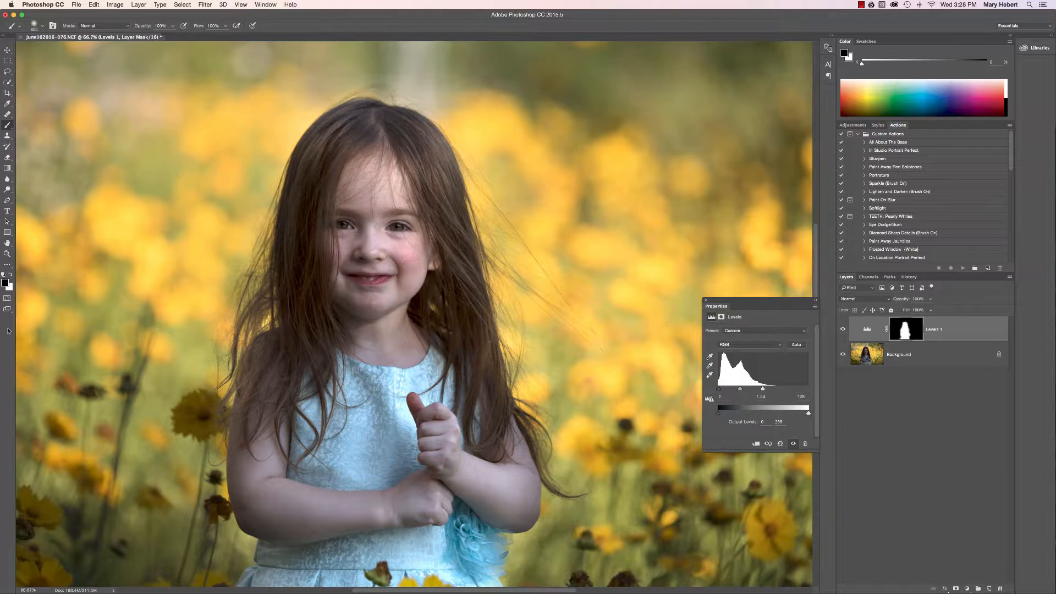
{"action": "key", "text": "bracketleft"}
{"action": "key", "text": "bracketleft"}
{"action": "key", "text": "bracketleft"}
{"action": "key", "text": "bracketleft"}
{"action": "key", "text": "bracketleft"}
{"action": "key", "text": "bracketleft"}
{"action": "key", "text": "bracketleft"}
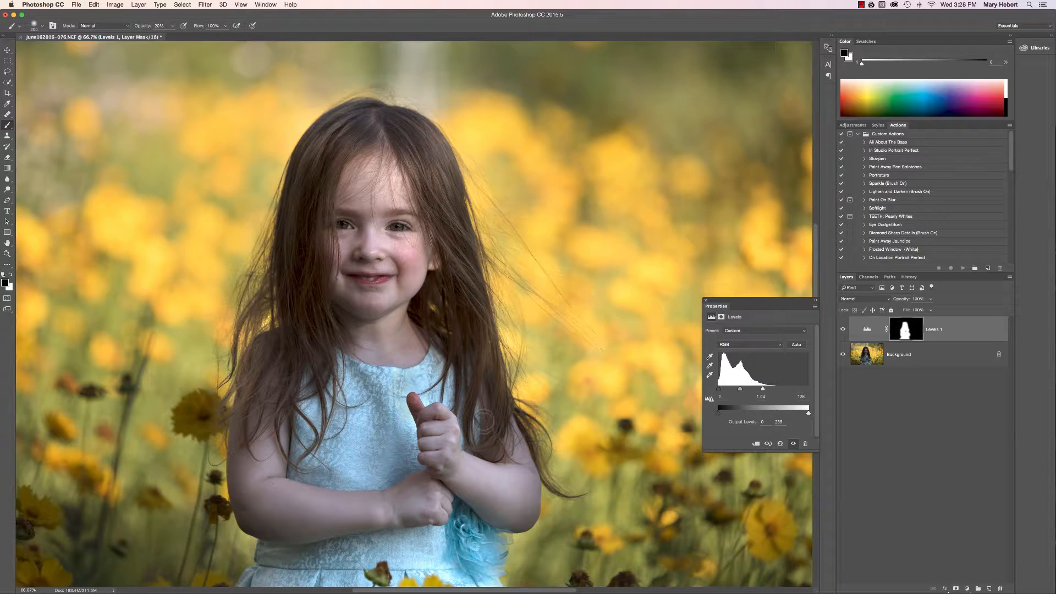
Step: Check the mask around the dress and lower flowers, and set a slightly larger mask brush at 10% opacity
{"action": "scroll", "coordinate": [483, 421], "scroll_direction": "down", "scroll_amount": 3}
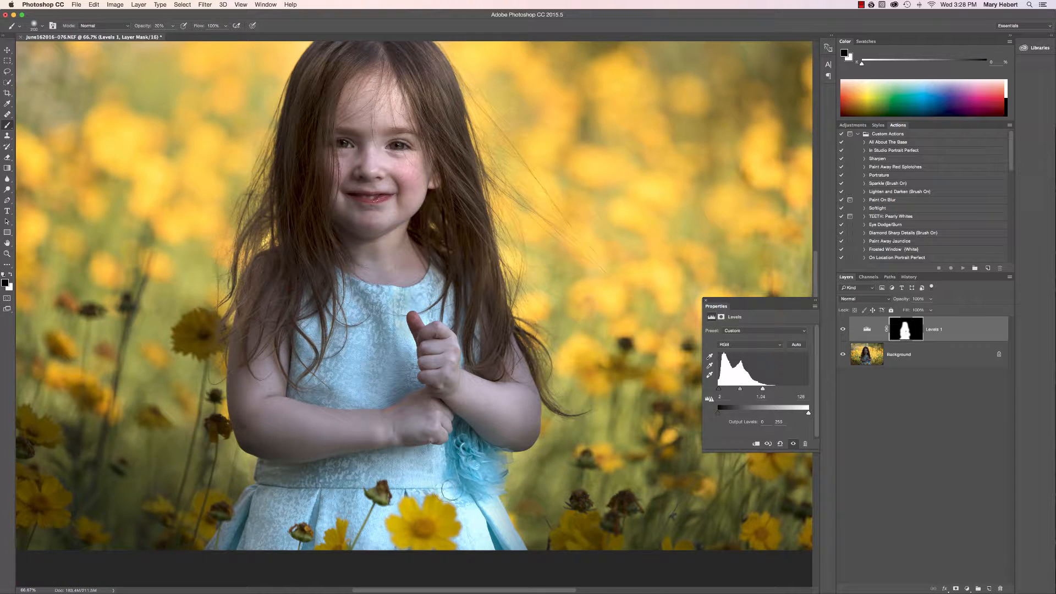
{"action": "scroll", "coordinate": [474, 514], "scroll_direction": "down", "scroll_amount": 3}
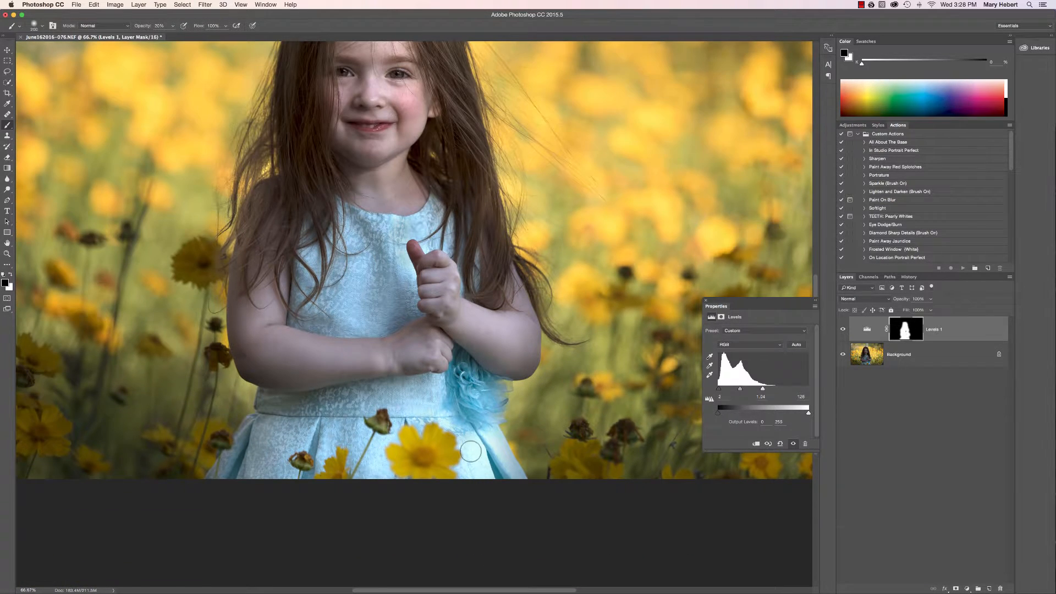
{"action": "key", "text": "bracketright"}
{"action": "key", "text": "bracketright"}
{"action": "key", "text": "1"}
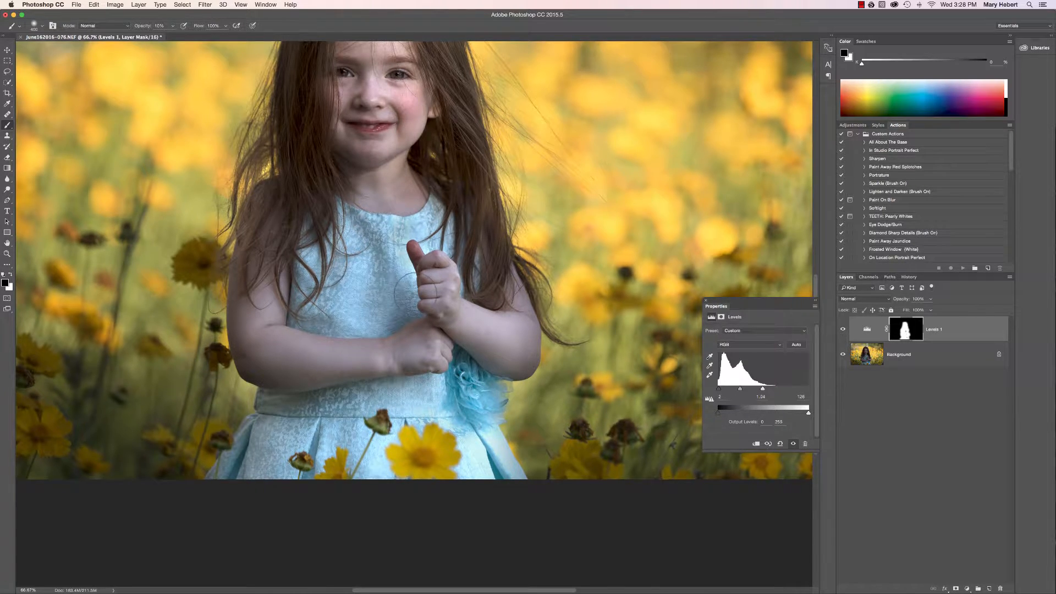
{"action": "scroll", "coordinate": [408, 289], "scroll_direction": "up", "scroll_amount": 5}
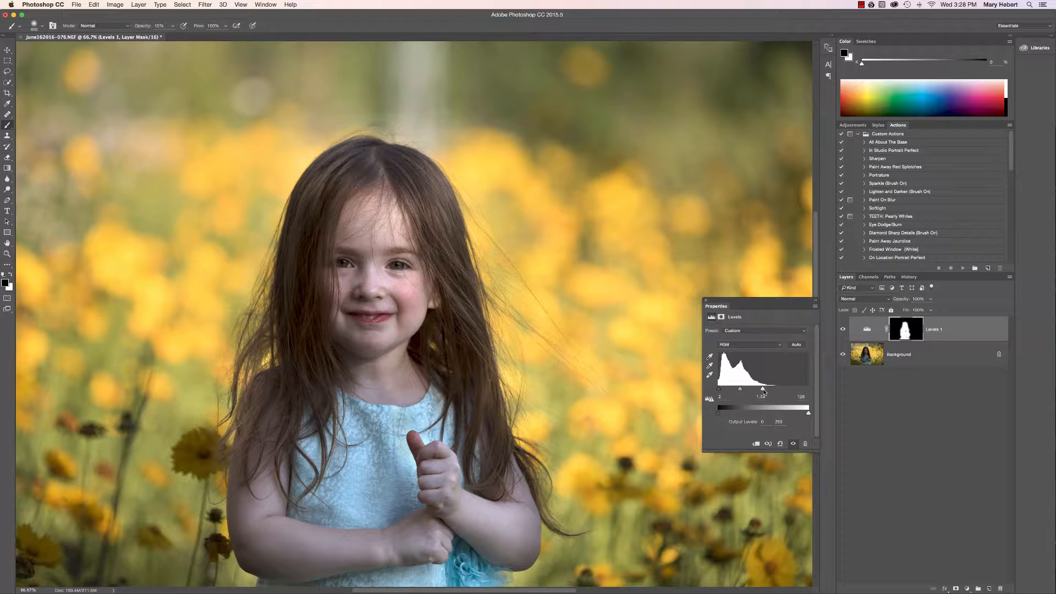
Step: Fine-tune the Levels on the girl with a white input of about 118 and midtones of 1.27
{"action": "left_click_drag", "start_coordinate": [763, 392], "coordinate": [756, 392]}
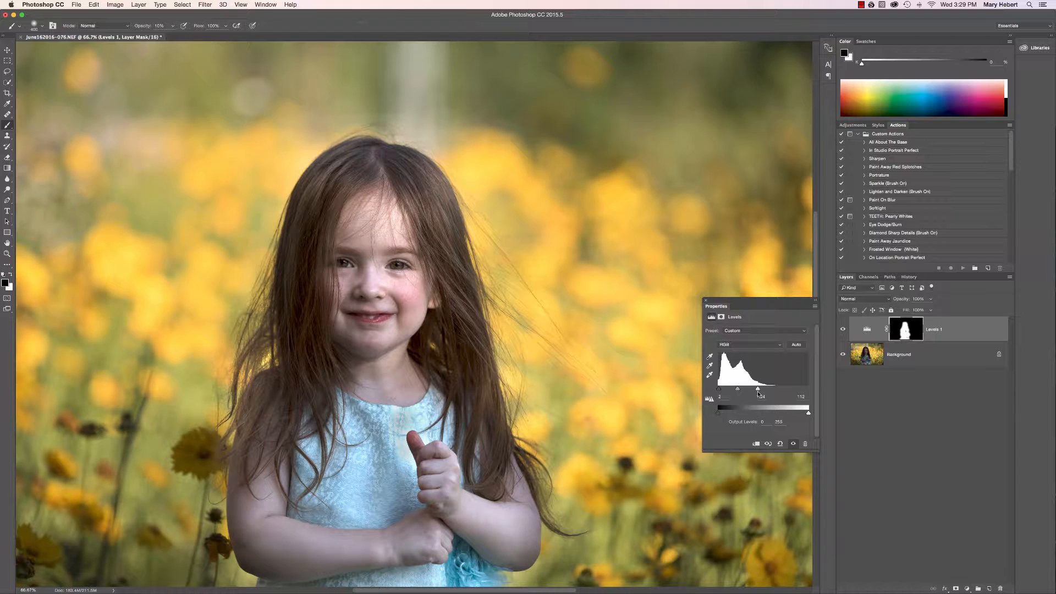
{"action": "left_click_drag", "start_coordinate": [758, 392], "coordinate": [760, 394]}
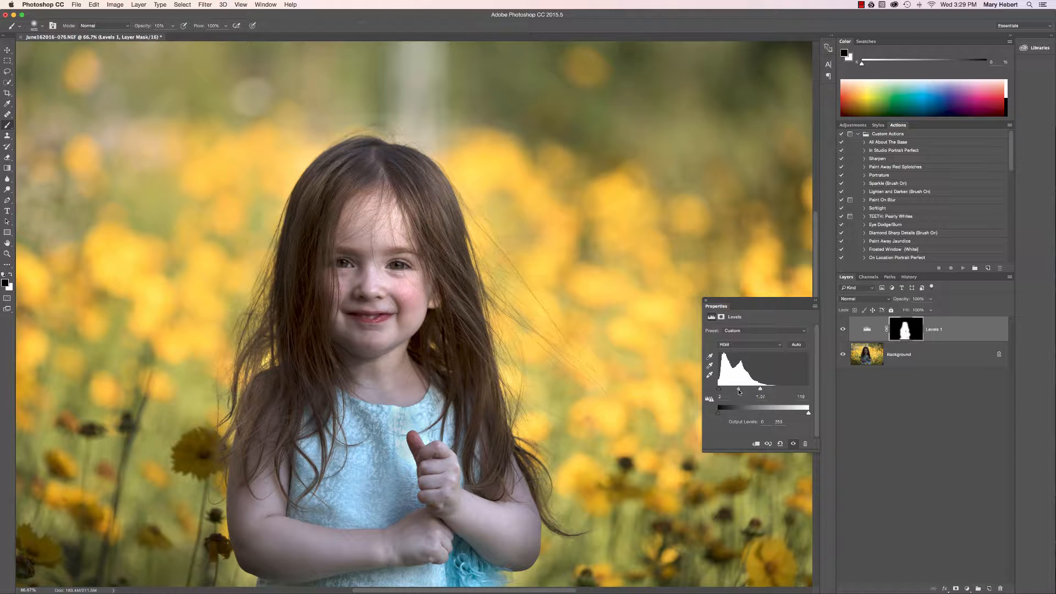
{"action": "left_click_drag", "start_coordinate": [739, 391], "coordinate": [739, 392]}
{"action": "key", "text": "super+minus"}
{"action": "key", "text": "super+minus"}
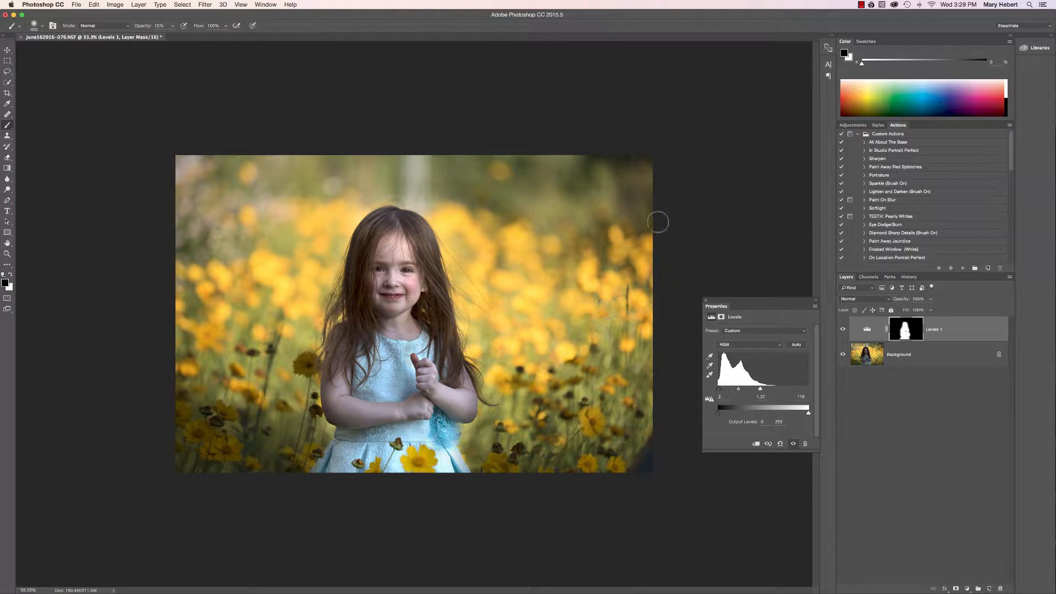
Step: Compare the image with and without the Levels layer, and raise the white input to about 128
{"action": "left_click", "coordinate": [841, 330]}
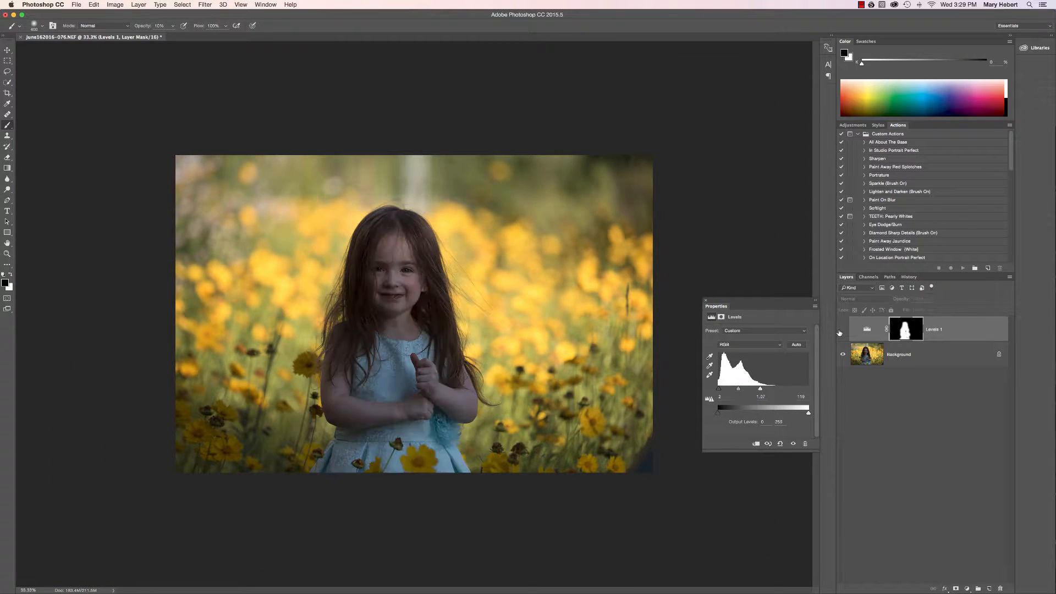
{"action": "left_click", "coordinate": [841, 330]}
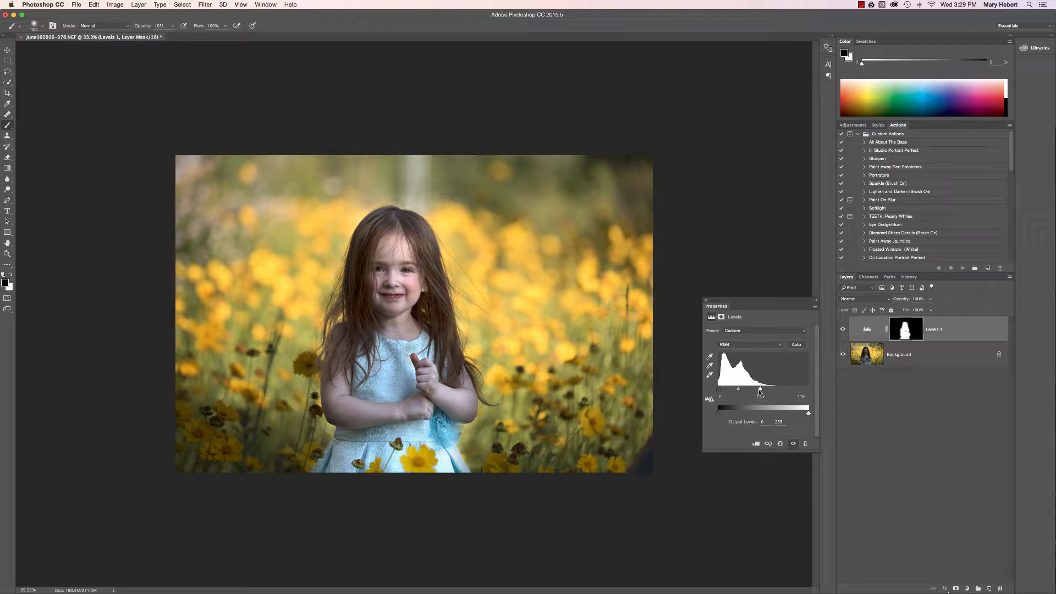
{"action": "left_click_drag", "start_coordinate": [760, 389], "coordinate": [763, 392]}
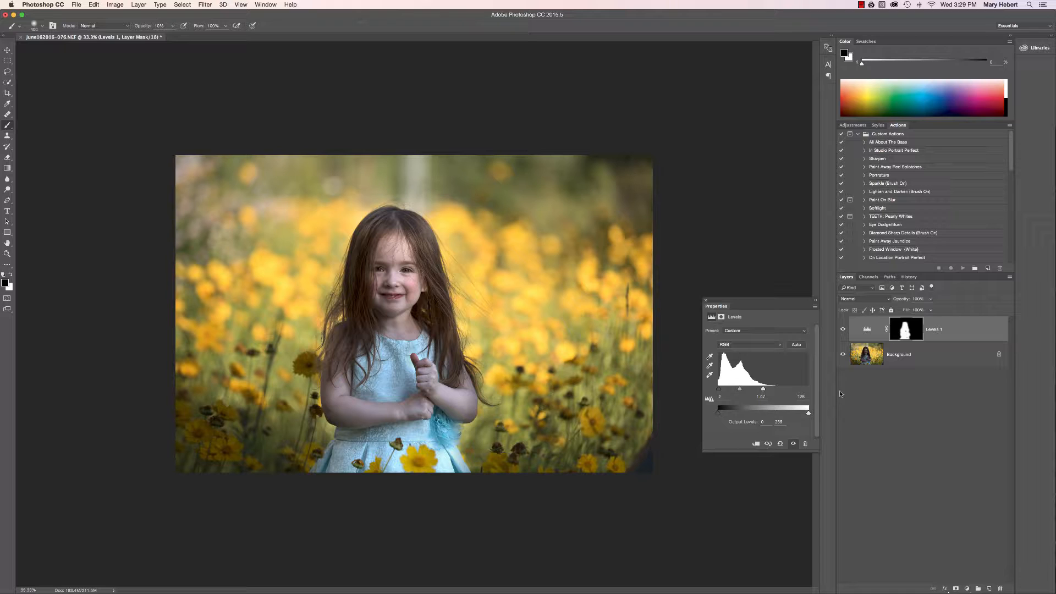
{"action": "left_click", "coordinate": [842, 329]}
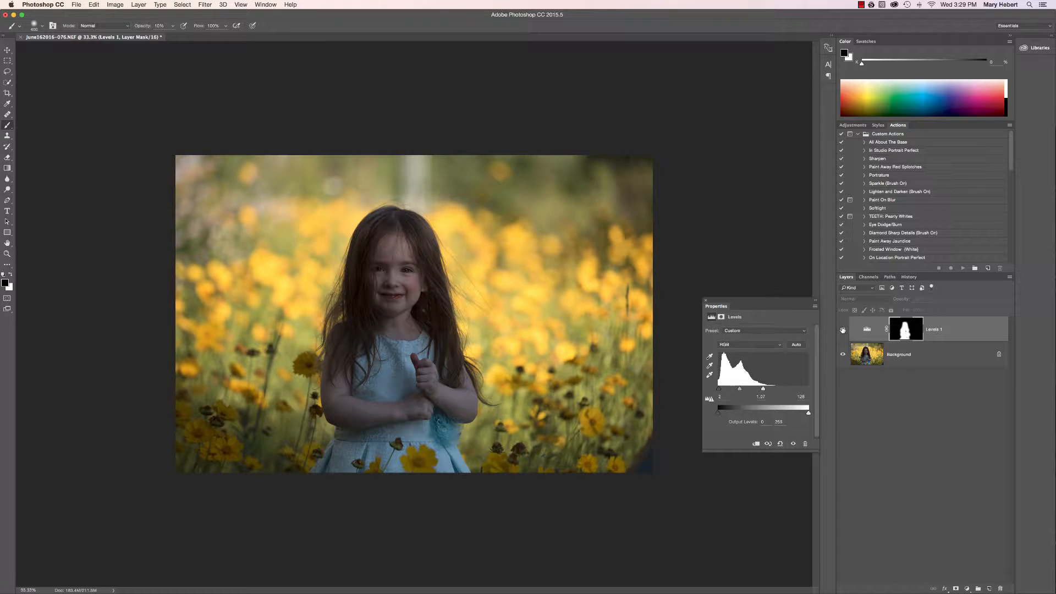
{"action": "left_click", "coordinate": [843, 329]}
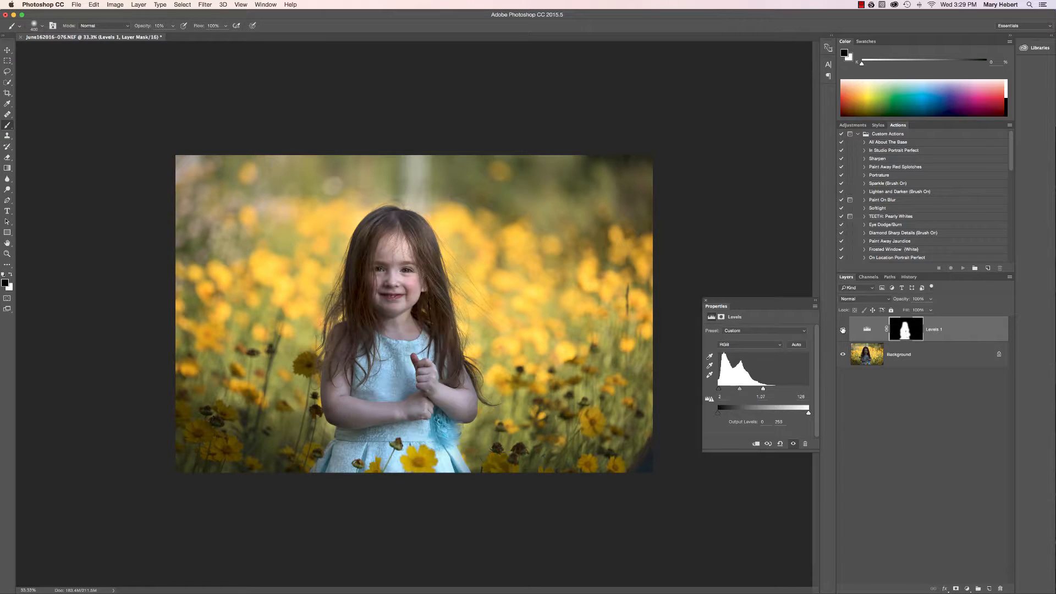
Step: Flatten the Levels adjustment into the Background layer
{"action": "left_click", "coordinate": [10, 275]}
{"action": "right_click", "coordinate": [937, 359]}
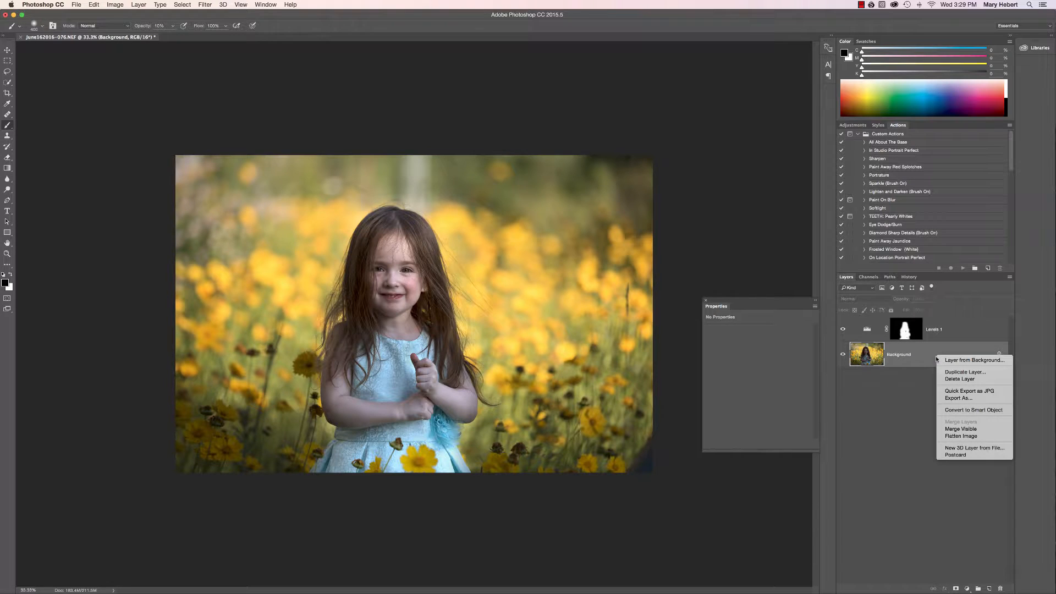
{"action": "left_click", "coordinate": [946, 436]}
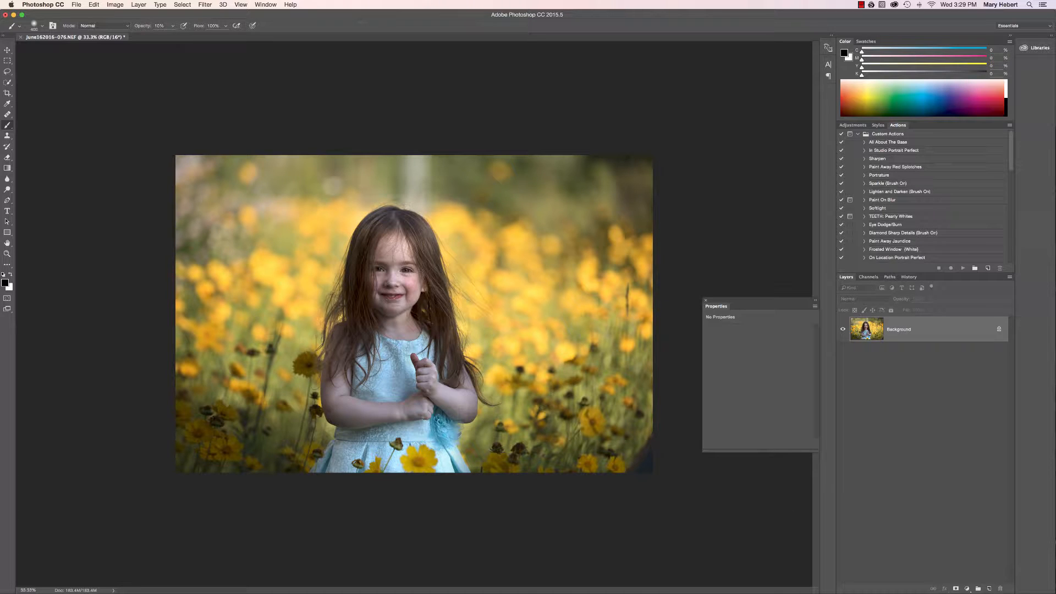
Step: Add a Color Balance adjustment layer and shift the whole image's midtones slightly towards yellow and red
{"action": "left_click", "coordinate": [966, 589]}
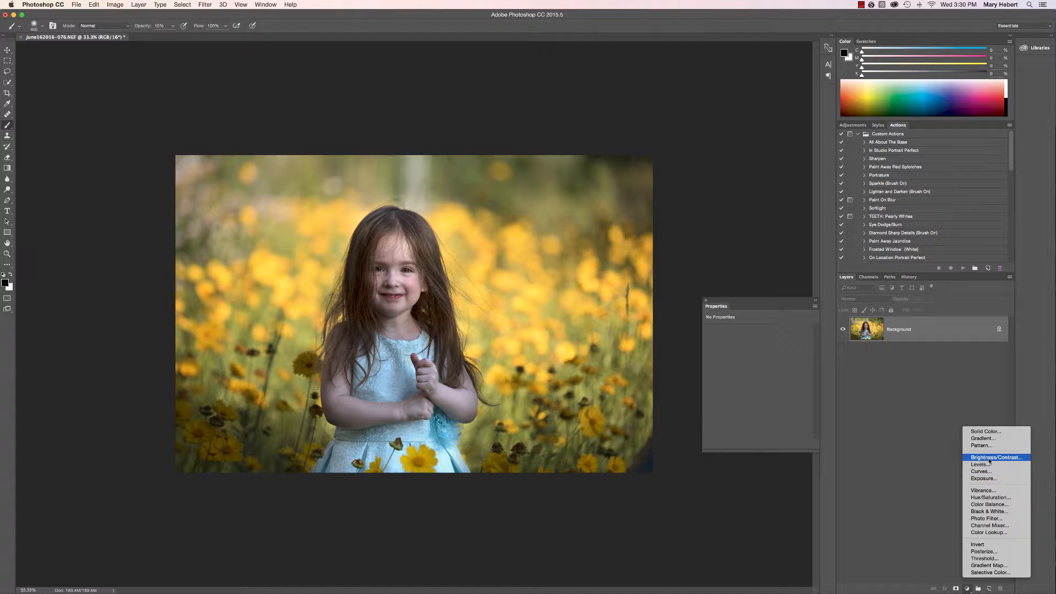
{"action": "left_click", "coordinate": [997, 504]}
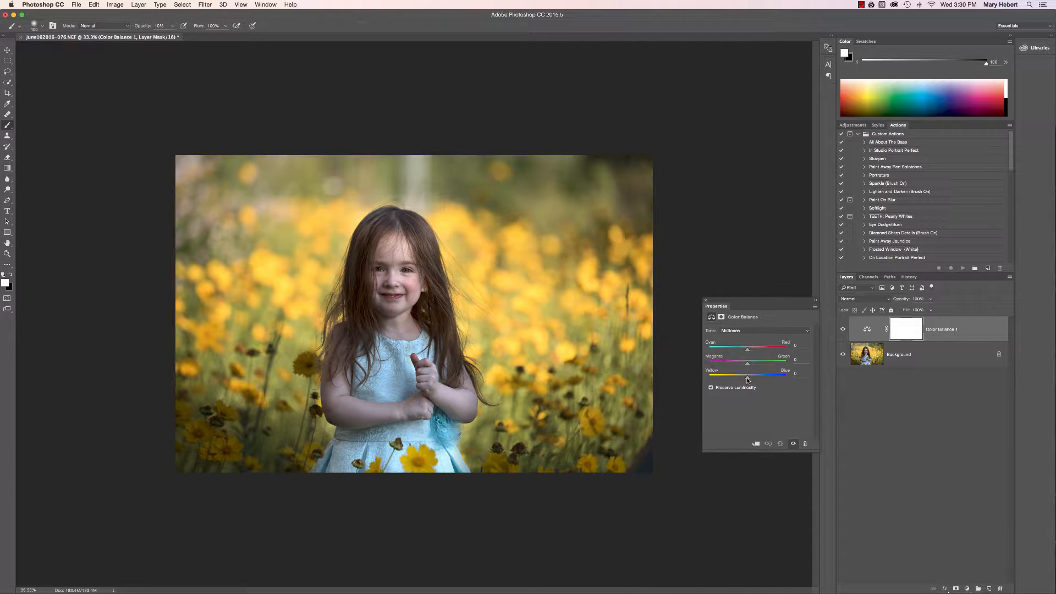
{"action": "left_click_drag", "start_coordinate": [747, 379], "coordinate": [745, 379]}
{"action": "left_click_drag", "start_coordinate": [747, 351], "coordinate": [748, 351]}
{"action": "left_click_drag", "start_coordinate": [745, 380], "coordinate": [744, 381]}
Step: Compare the image with the Color Balance layer hidden and shown, and flatten it into the Background
{"action": "left_click", "coordinate": [843, 330]}
{"action": "left_click", "coordinate": [844, 329]}
{"action": "right_click", "coordinate": [934, 353]}
{"action": "left_click", "coordinate": [956, 435]}
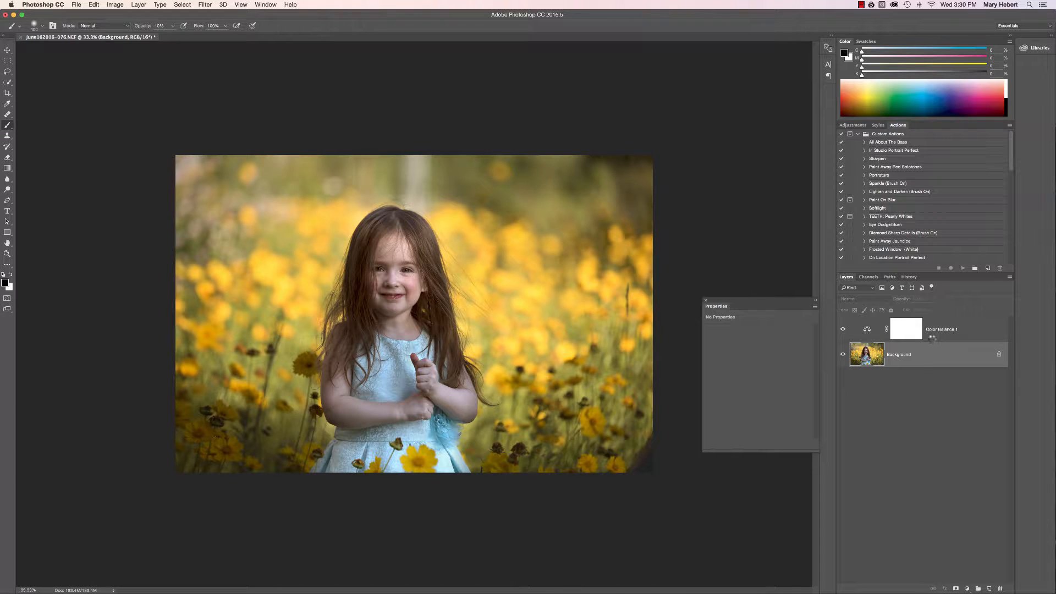
Step: Add another Color Balance adjustment layer with midtones at about +3 red and -13 on the yellow-blue axis
{"action": "left_click", "coordinate": [967, 587]}
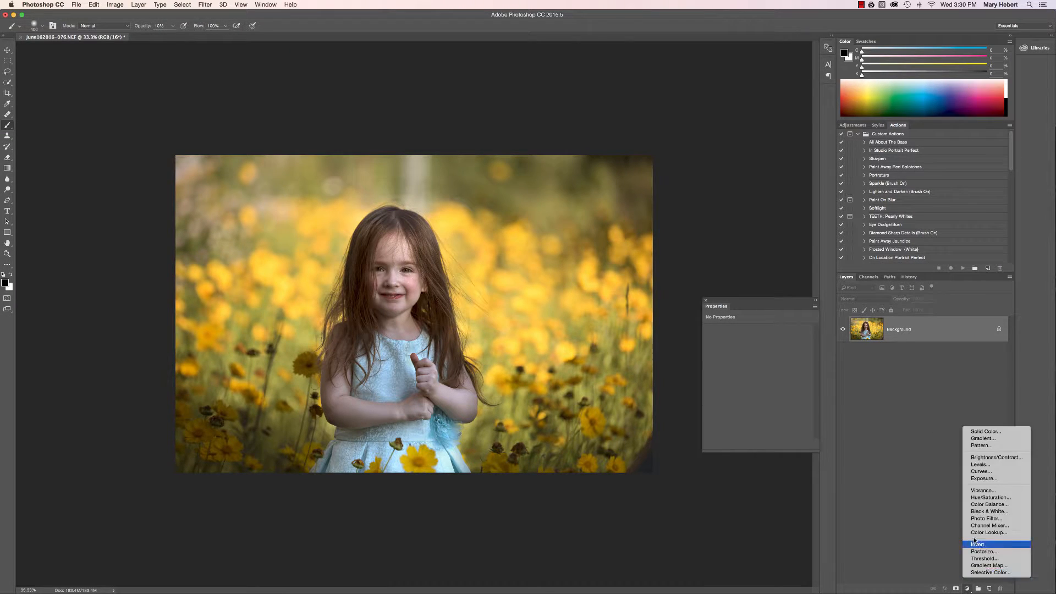
{"action": "left_click", "coordinate": [983, 506]}
{"action": "left_click_drag", "start_coordinate": [748, 379], "coordinate": [743, 380]}
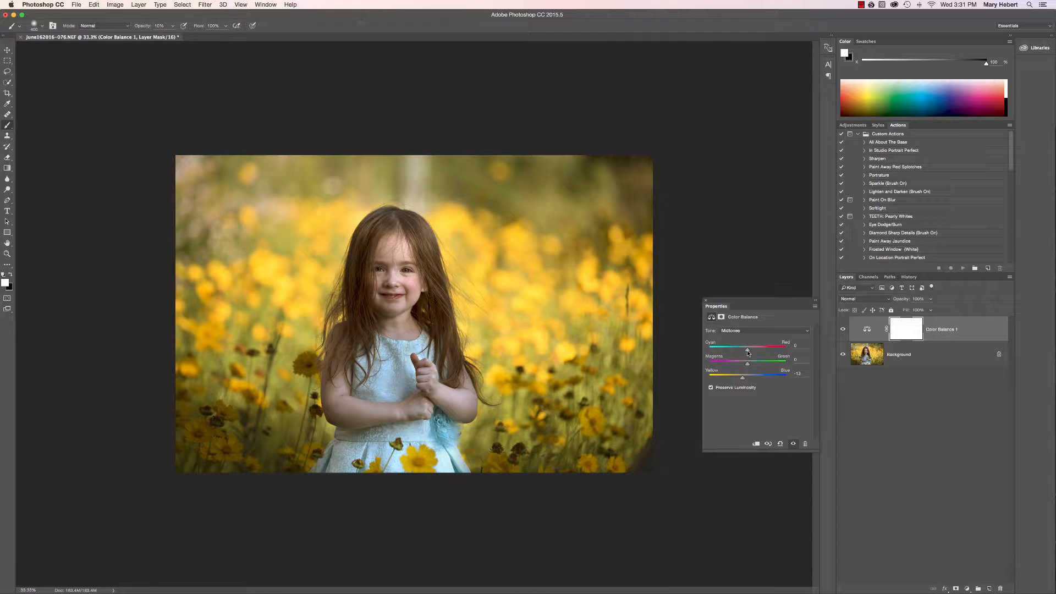
{"action": "left_click_drag", "start_coordinate": [747, 353], "coordinate": [748, 352]}
Step: Invert the Color Balance mask to black and paint the warmth onto the girl's arms and hands, using 30% opacity around her neck and face
{"action": "left_click", "coordinate": [842, 330]}
{"action": "key", "text": "super+i"}
{"action": "key", "text": "super+equal"}
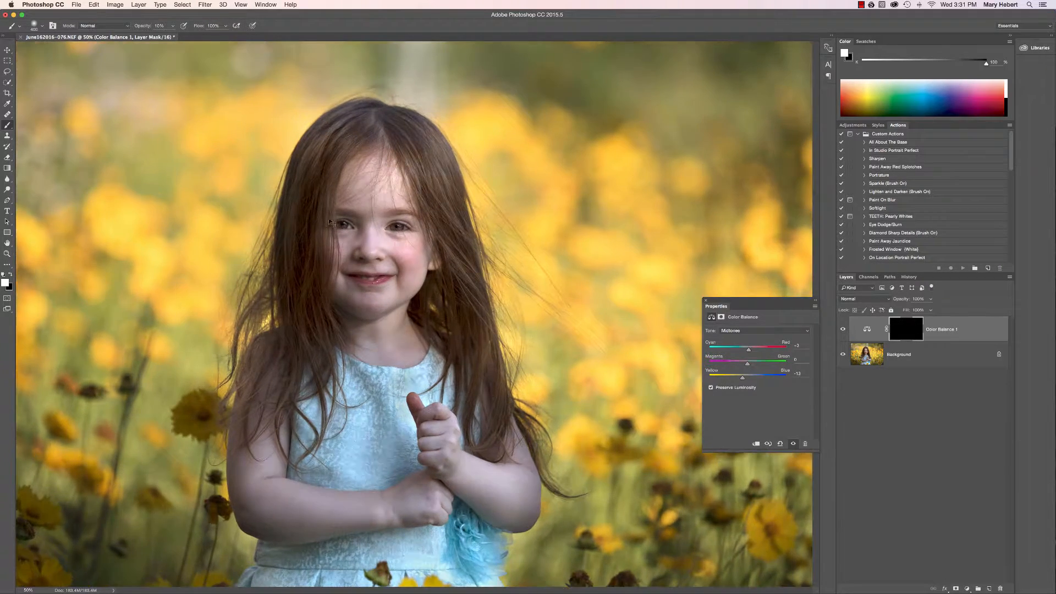
{"action": "key", "text": "super+equal"}
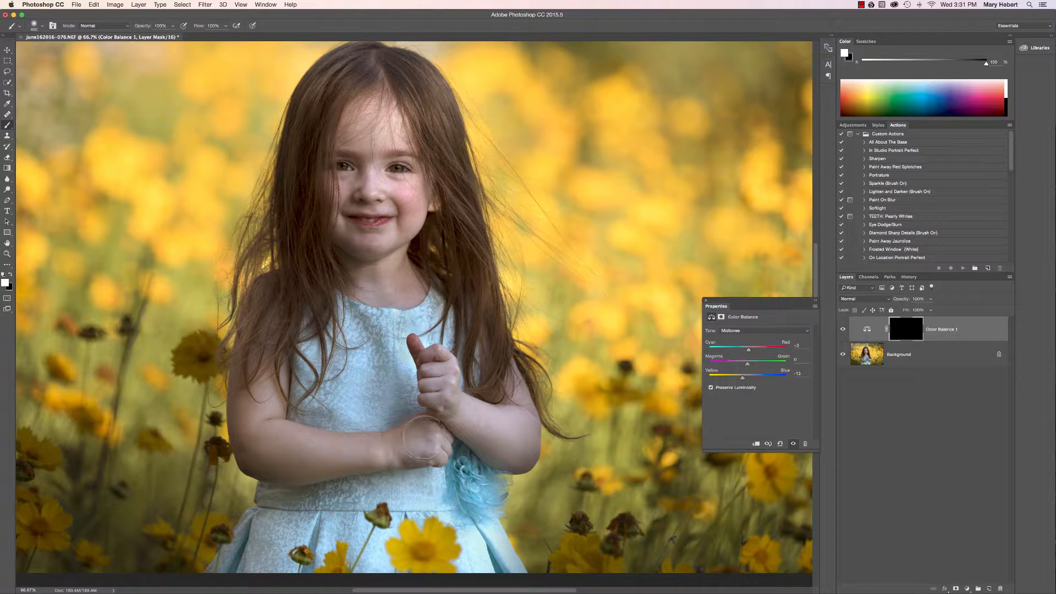
{"action": "mouse_move", "coordinate": [437, 423]}
{"action": "left_mouse_down"}
{"action": "mouse_move", "coordinate": [475, 416]}
{"action": "mouse_move", "coordinate": [520, 441]}
{"action": "mouse_move", "coordinate": [520, 422]}
{"action": "mouse_move", "coordinate": [498, 414]}
{"action": "left_mouse_up"}
{"action": "key", "text": "3"}
{"action": "left_click_drag", "start_coordinate": [363, 277], "coordinate": [397, 278]}
{"action": "mouse_move", "coordinate": [334, 242]}
{"action": "left_mouse_down"}
{"action": "mouse_move", "coordinate": [391, 251]}
{"action": "mouse_move", "coordinate": [411, 242]}
{"action": "mouse_move", "coordinate": [372, 269]}
{"action": "mouse_move", "coordinate": [351, 259]}
{"action": "left_mouse_up"}
{"action": "key", "text": "super+minus"}
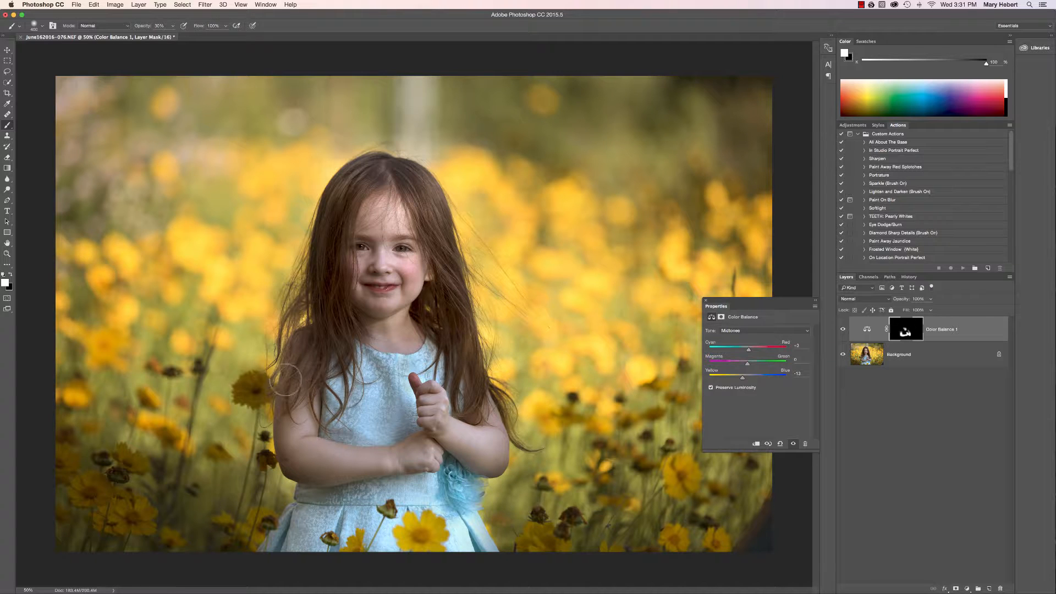
Step: Compare the skin with and without the Color Balance layer, raising red to about +4 and adding more yellow
{"action": "left_click", "coordinate": [843, 333]}
{"action": "left_click", "coordinate": [843, 332]}
{"action": "key", "text": "super+minus"}
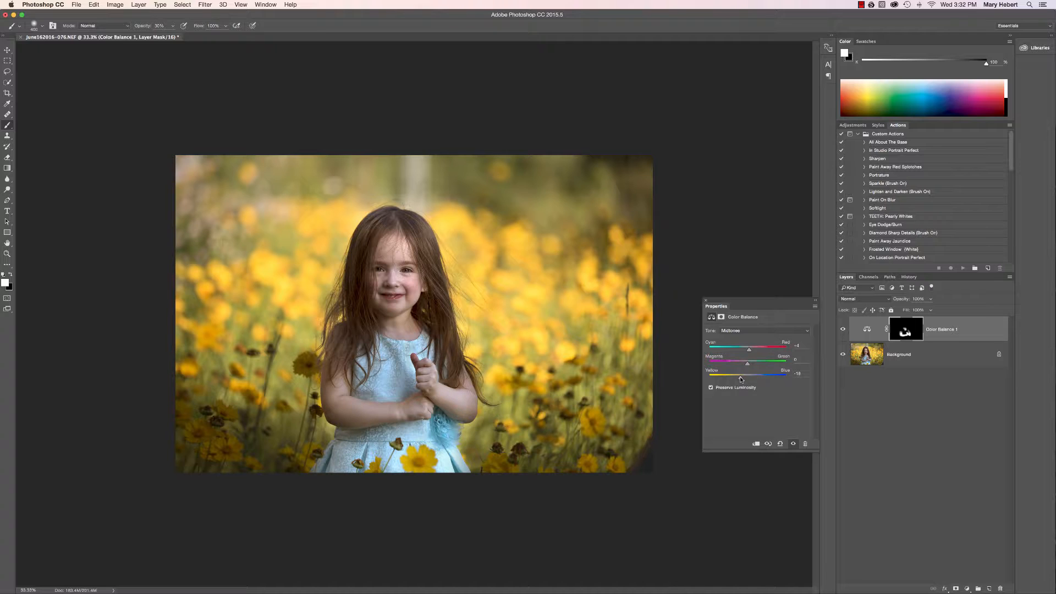
{"action": "left_click", "coordinate": [842, 331]}
{"action": "left_click", "coordinate": [842, 330]}
{"action": "left_click", "coordinate": [842, 330]}
{"action": "left_click", "coordinate": [842, 331]}
Step: Flatten the image and duplicate the Background onto a new layer with a white layer mask
{"action": "right_click", "coordinate": [946, 352]}
{"action": "left_click", "coordinate": [974, 428]}
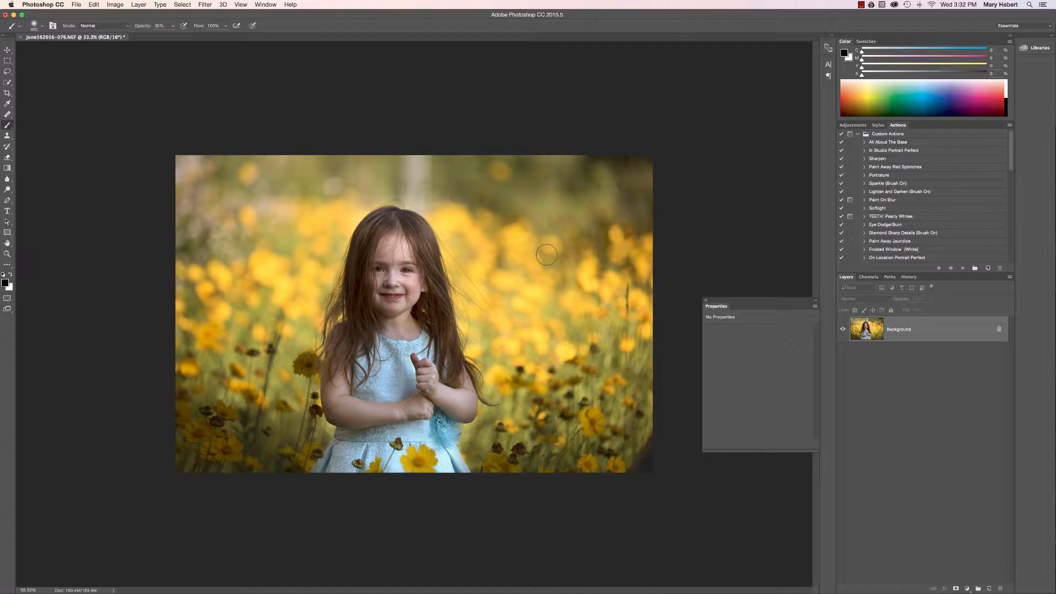
{"action": "key", "text": "super+j"}
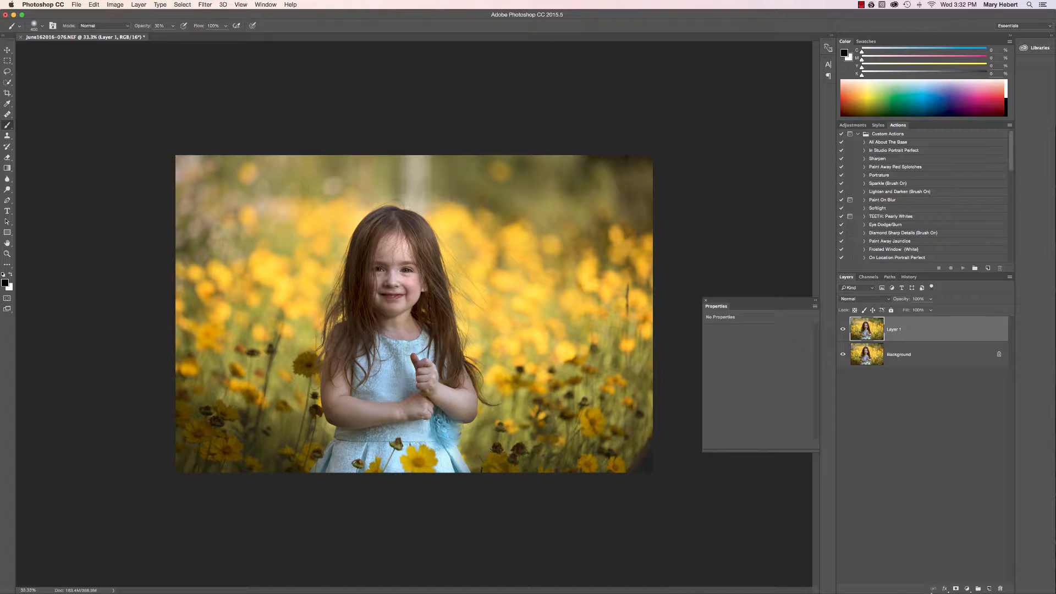
{"action": "left_click", "coordinate": [956, 589]}
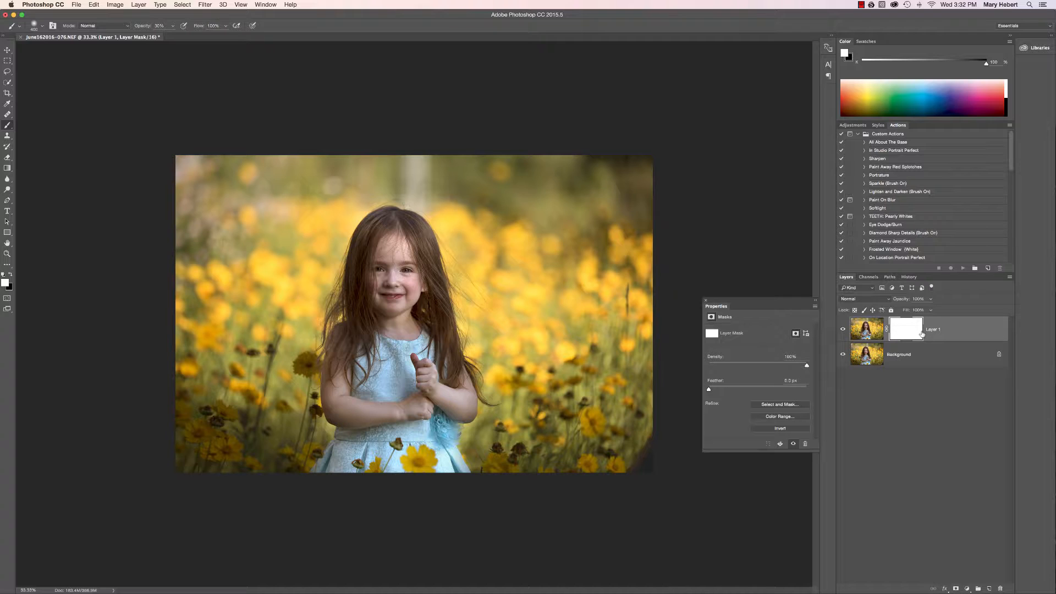
Step: Paint black with a large brush at 100% opacity on the duplicate's mask across the background strip above the girl's head
{"action": "left_click", "coordinate": [11, 274]}
{"action": "key", "text": "bracketright"}
{"action": "key", "text": "bracketright"}
{"action": "key", "text": "bracketright"}
{"action": "key", "text": "bracketright"}
{"action": "left_click_drag", "start_coordinate": [410, 182], "coordinate": [459, 178]}
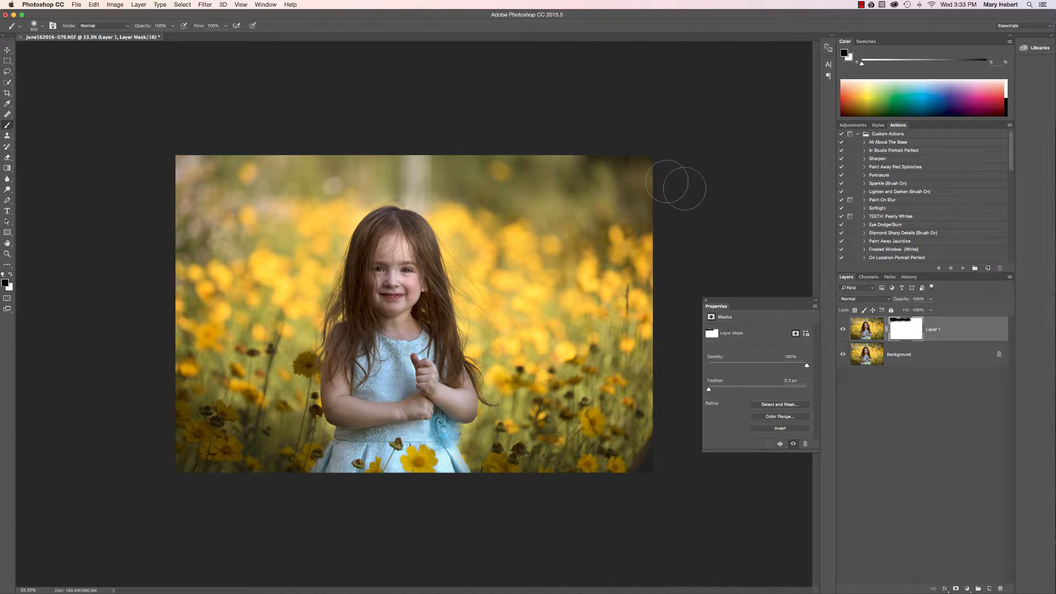
{"action": "mouse_move", "coordinate": [687, 198]}
{"action": "left_mouse_down"}
{"action": "mouse_move", "coordinate": [645, 173]}
{"action": "mouse_move", "coordinate": [491, 165]}
{"action": "left_mouse_up"}
{"action": "mouse_move", "coordinate": [558, 169]}
{"action": "left_mouse_down"}
{"action": "mouse_move", "coordinate": [442, 156]}
{"action": "mouse_move", "coordinate": [503, 192]}
{"action": "mouse_move", "coordinate": [624, 176]}
{"action": "left_mouse_up"}
{"action": "mouse_move", "coordinate": [401, 153]}
{"action": "left_mouse_down"}
{"action": "mouse_move", "coordinate": [304, 160]}
{"action": "mouse_move", "coordinate": [301, 178]}
{"action": "mouse_move", "coordinate": [291, 168]}
{"action": "mouse_move", "coordinate": [224, 179]}
{"action": "mouse_move", "coordinate": [231, 243]}
{"action": "left_mouse_up"}
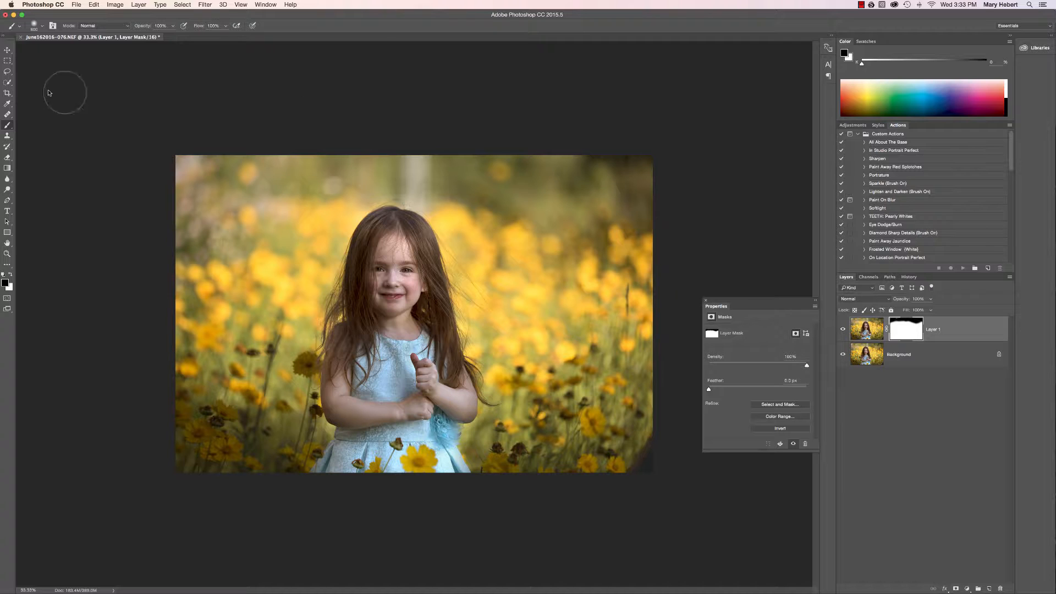
Step: Unlock the Background layer and move it up so its flowers fill the masked strip, and select the upper layer's mask
{"action": "left_click", "coordinate": [8, 50]}
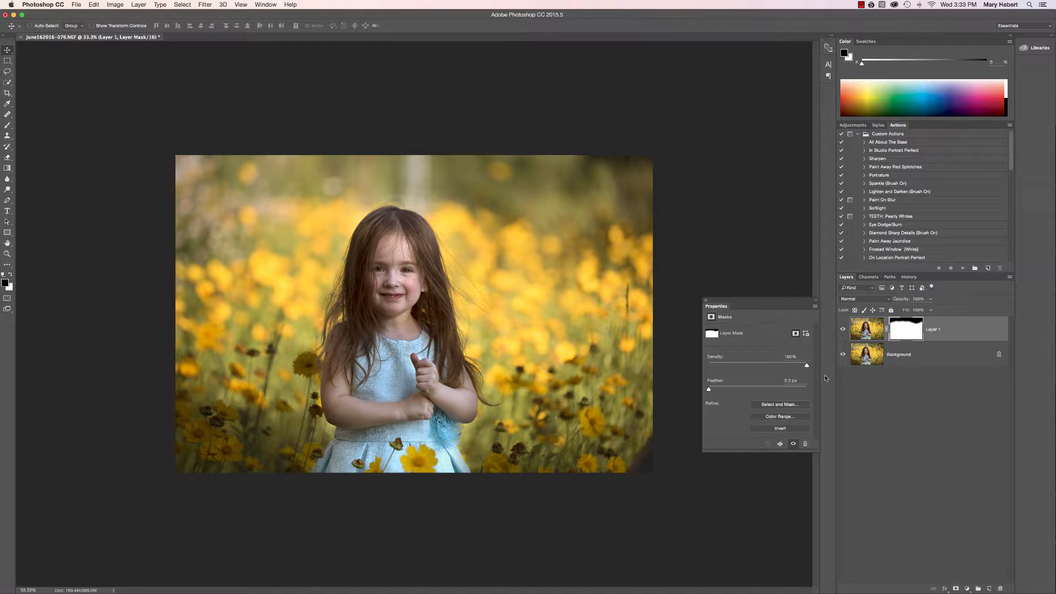
{"action": "left_click", "coordinate": [1004, 356]}
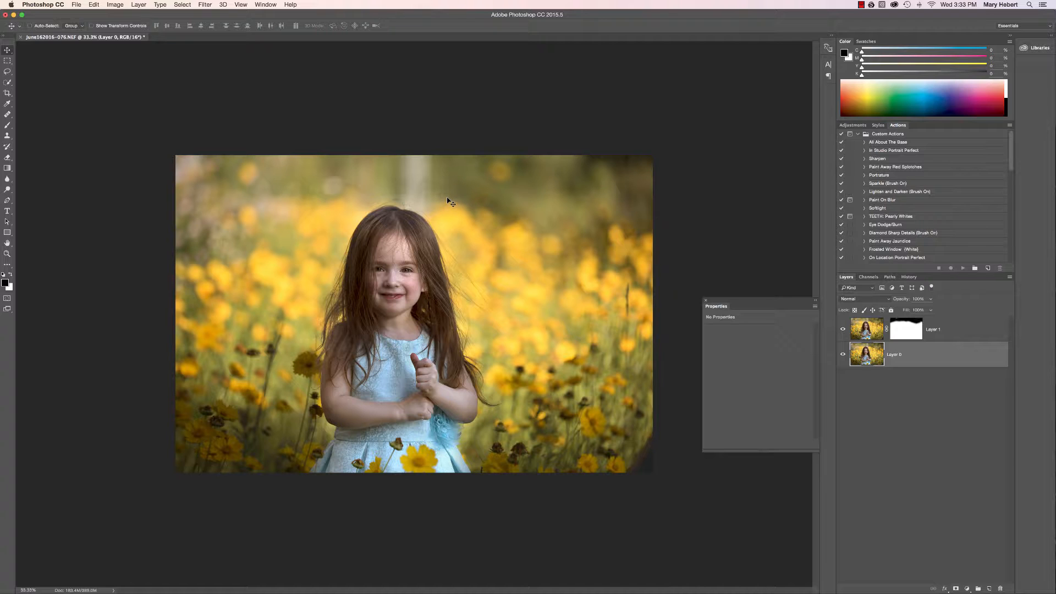
{"action": "left_click_drag", "start_coordinate": [447, 196], "coordinate": [447, 106]}
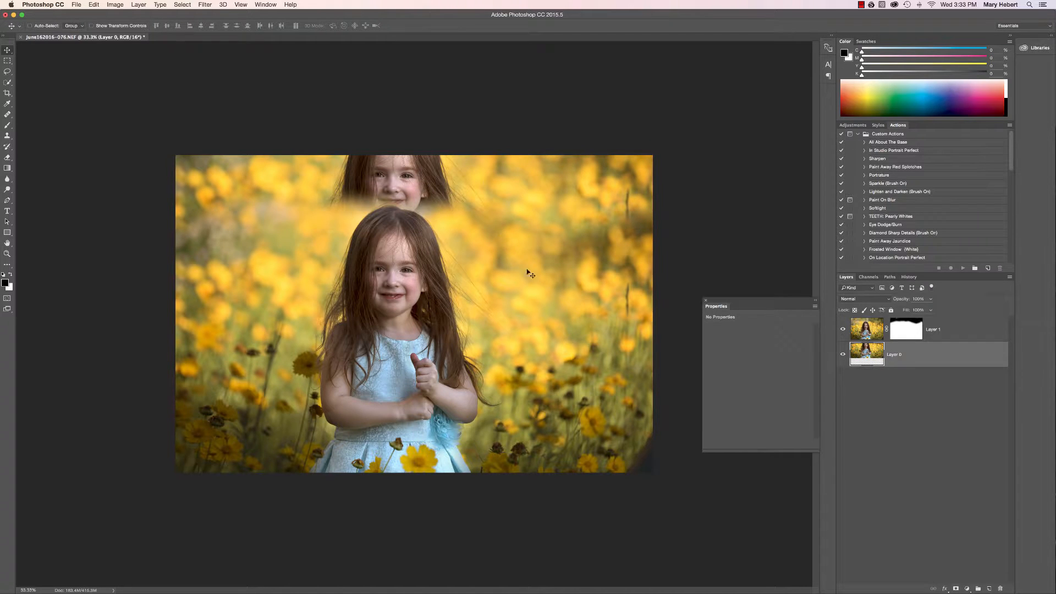
{"action": "left_click", "coordinate": [905, 338]}
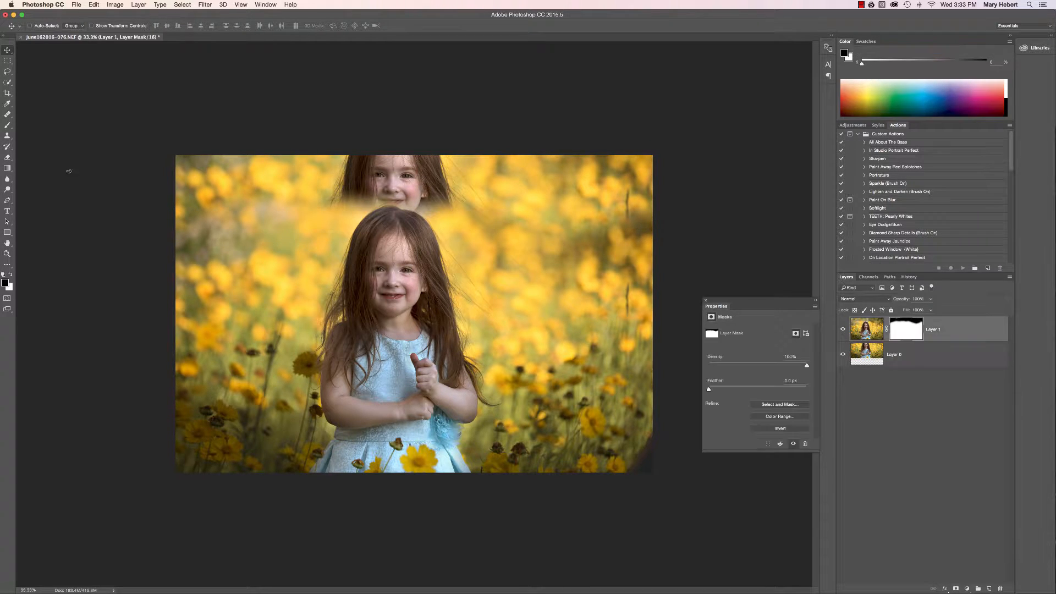
Step: Paint white on the upper layer's mask above the girl's head to hide the duplicate face
{"action": "left_click", "coordinate": [10, 275]}
{"action": "left_click", "coordinate": [10, 126]}
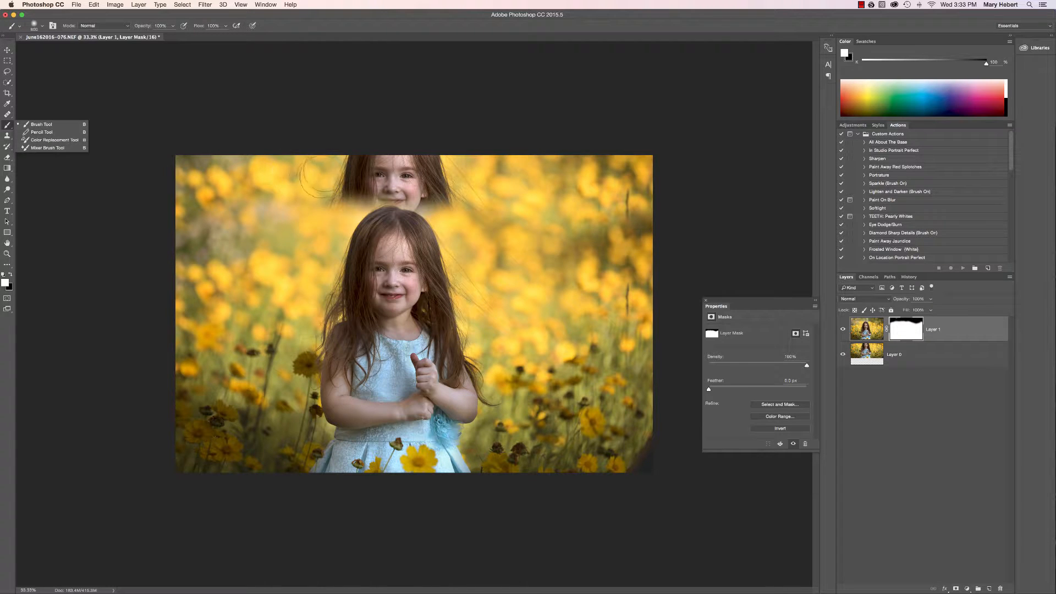
{"action": "left_click", "coordinate": [363, 156]}
{"action": "mouse_move", "coordinate": [365, 145]}
{"action": "left_mouse_down"}
{"action": "mouse_move", "coordinate": [352, 181]}
{"action": "mouse_move", "coordinate": [330, 179]}
{"action": "mouse_move", "coordinate": [392, 196]}
{"action": "mouse_move", "coordinate": [421, 185]}
{"action": "mouse_move", "coordinate": [429, 156]}
{"action": "mouse_move", "coordinate": [465, 192]}
{"action": "left_mouse_up"}
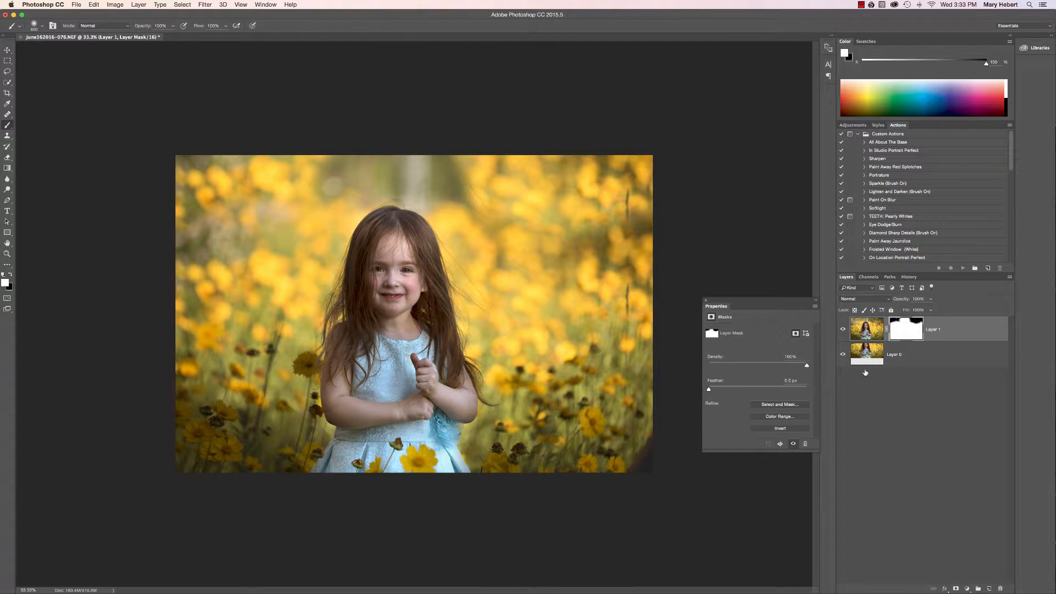
{"action": "left_click", "coordinate": [10, 274]}
{"action": "mouse_move", "coordinate": [227, 188]}
{"action": "left_mouse_down"}
{"action": "mouse_move", "coordinate": [303, 168]}
{"action": "mouse_move", "coordinate": [318, 198]}
{"action": "mouse_move", "coordinate": [274, 212]}
{"action": "mouse_move", "coordinate": [293, 206]}
{"action": "left_mouse_up"}
{"action": "key", "text": "super+z"}
{"action": "left_click", "coordinate": [11, 274]}
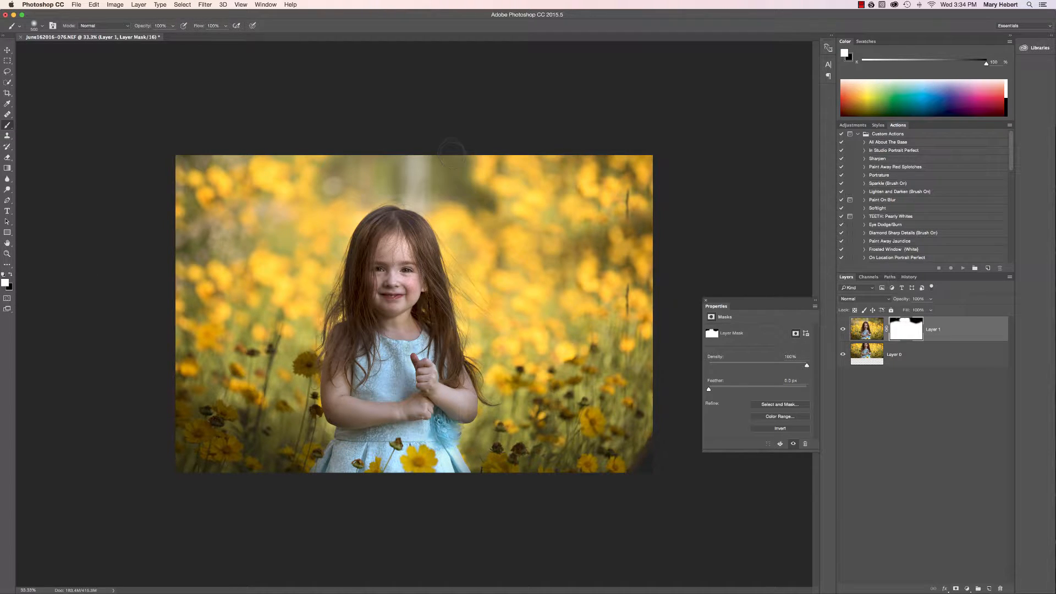
Step: Touch up the upper layer's mask over the background beside the girl with black and white, and flatten the image
{"action": "left_click", "coordinate": [11, 274]}
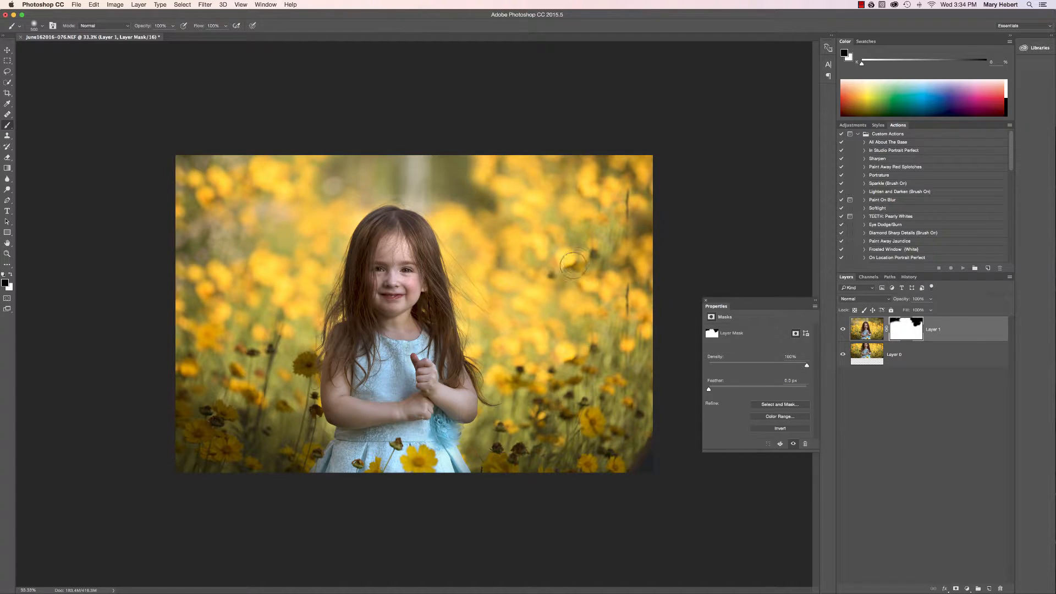
{"action": "left_click", "coordinate": [10, 275]}
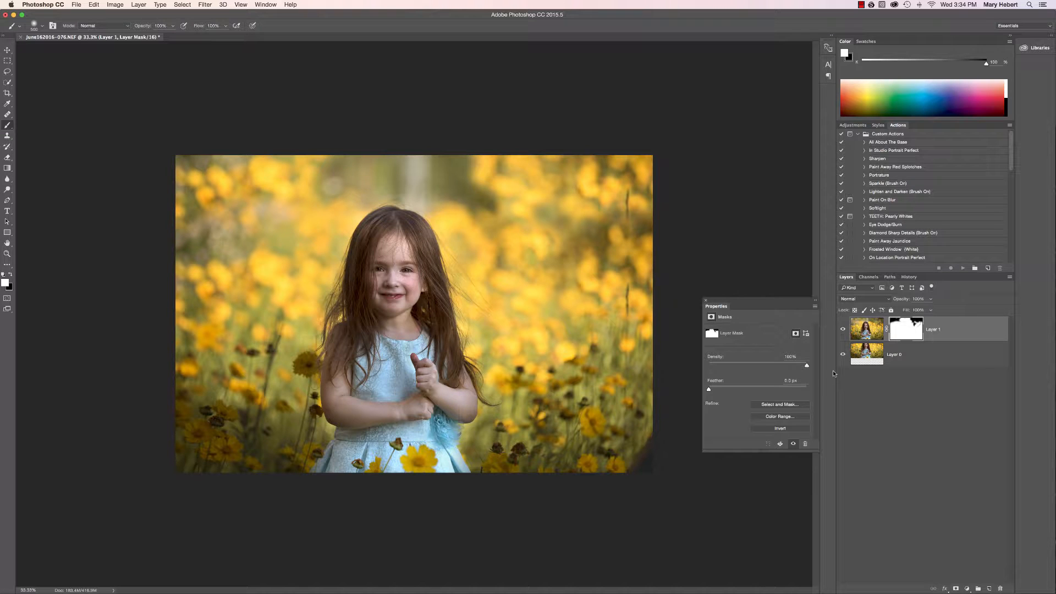
{"action": "right_click", "coordinate": [914, 358]}
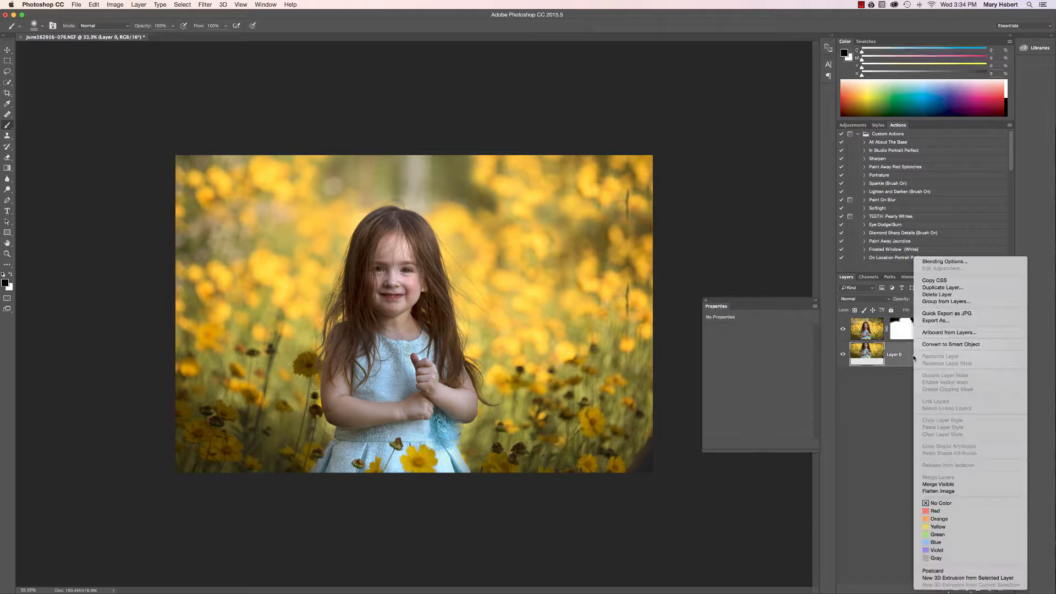
{"action": "left_click", "coordinate": [947, 492]}
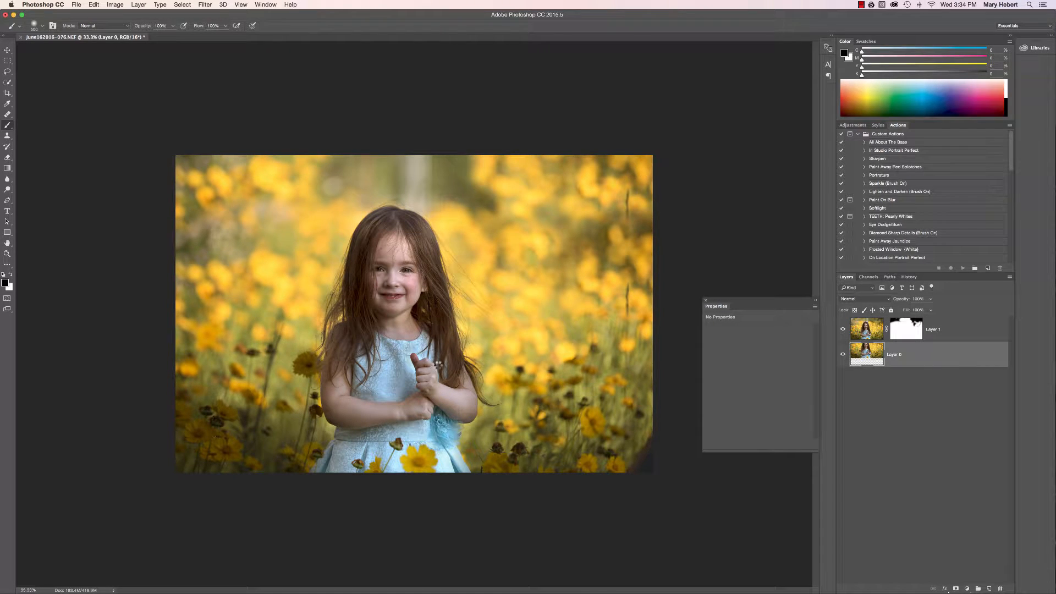
Step: Clone blurred flowers over the thin dark stem in the upper background to the girl's right with a larger Clone Stamp
{"action": "left_click", "coordinate": [7, 135]}
{"action": "key", "text": "bracketright"}
{"action": "key", "text": "bracketright"}
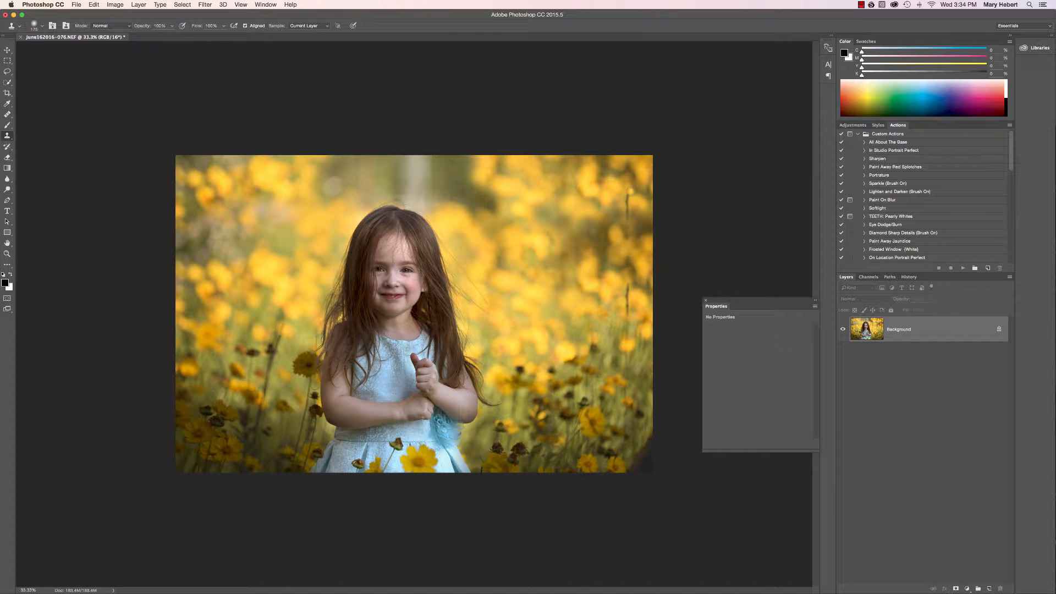
{"action": "left_click", "coordinate": [633, 200]}
{"action": "left_click", "coordinate": [624, 206]}
{"action": "left_click_drag", "start_coordinate": [602, 203], "coordinate": [587, 198]}
Step: Duplicate the Background layer, unlock the original underneath, and flip it horizontally
{"action": "key", "text": "super+j"}
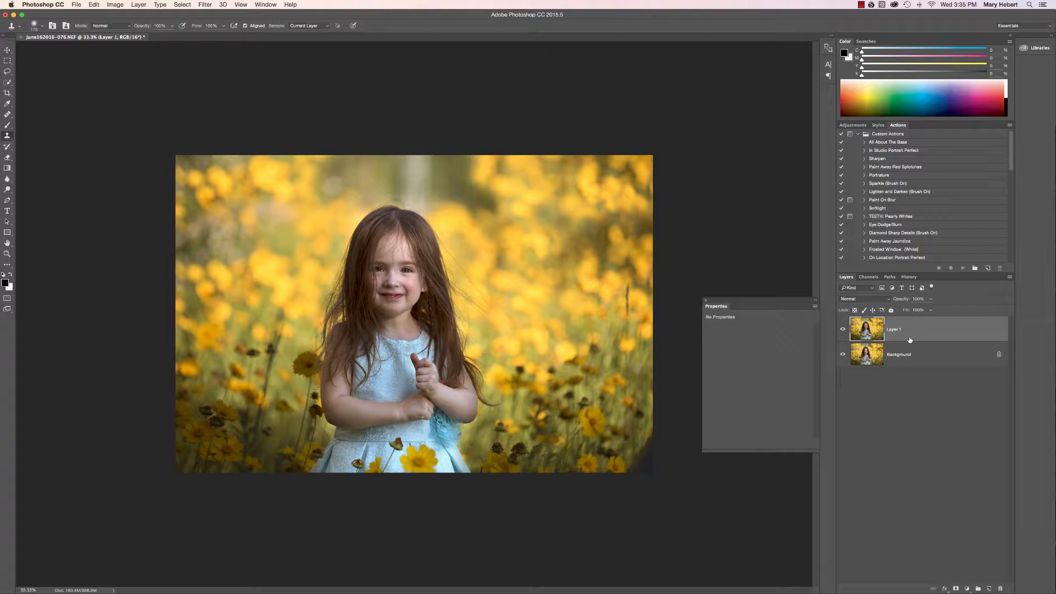
{"action": "left_click", "coordinate": [876, 359]}
{"action": "left_click", "coordinate": [999, 354]}
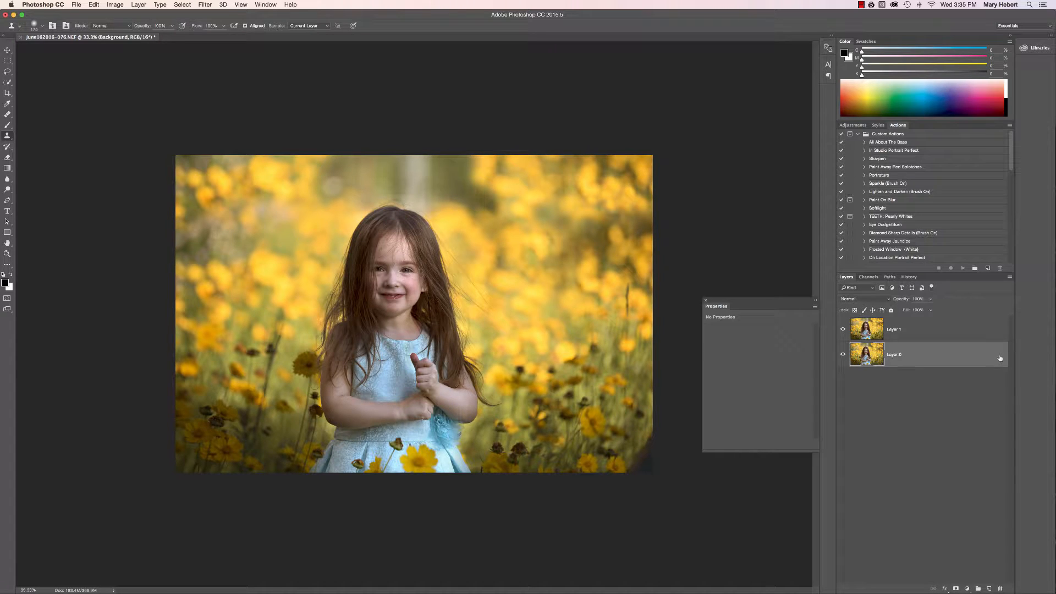
{"action": "key", "text": "super+t"}
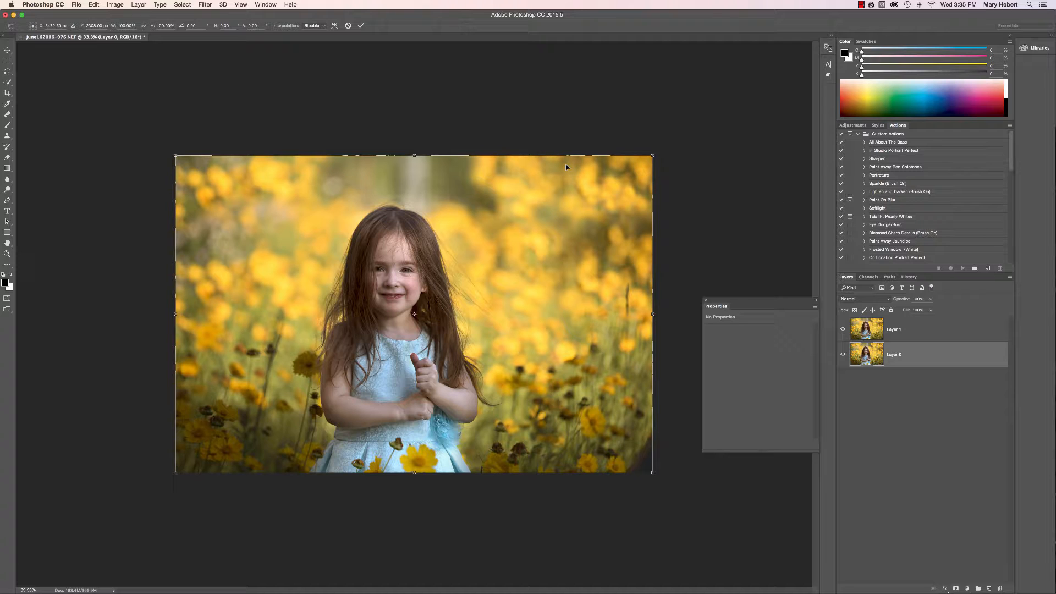
{"action": "right_click", "coordinate": [416, 231]}
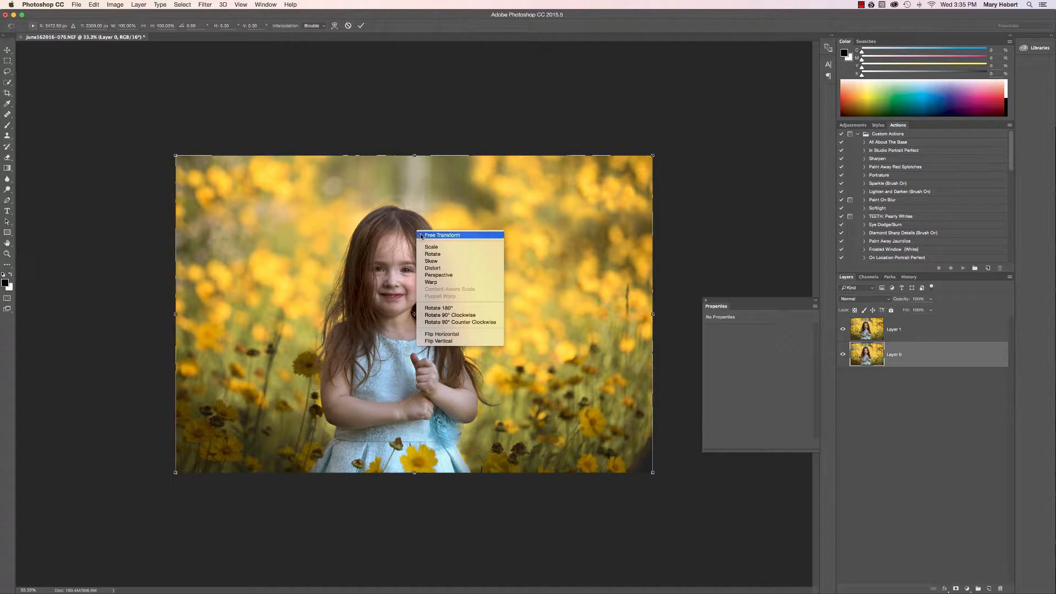
{"action": "left_click", "coordinate": [457, 334]}
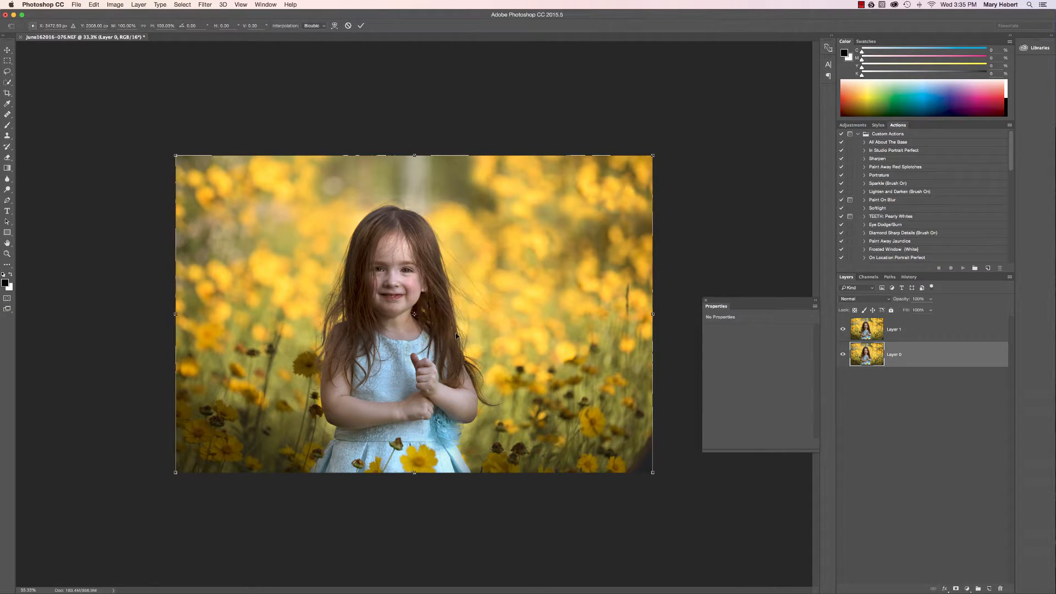
{"action": "key", "text": "Return"}
{"action": "key", "text": "s"}
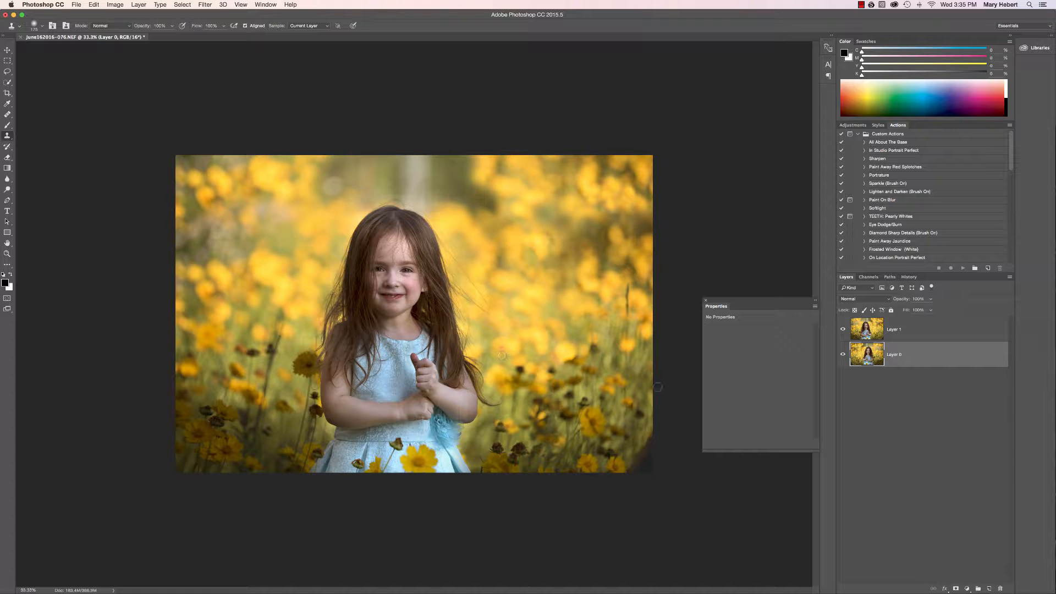
Step: Add a white mask to the upper layer and paint black on it over the upper-left flowers to show the flipped layer
{"action": "left_click", "coordinate": [869, 325]}
{"action": "left_click", "coordinate": [956, 589]}
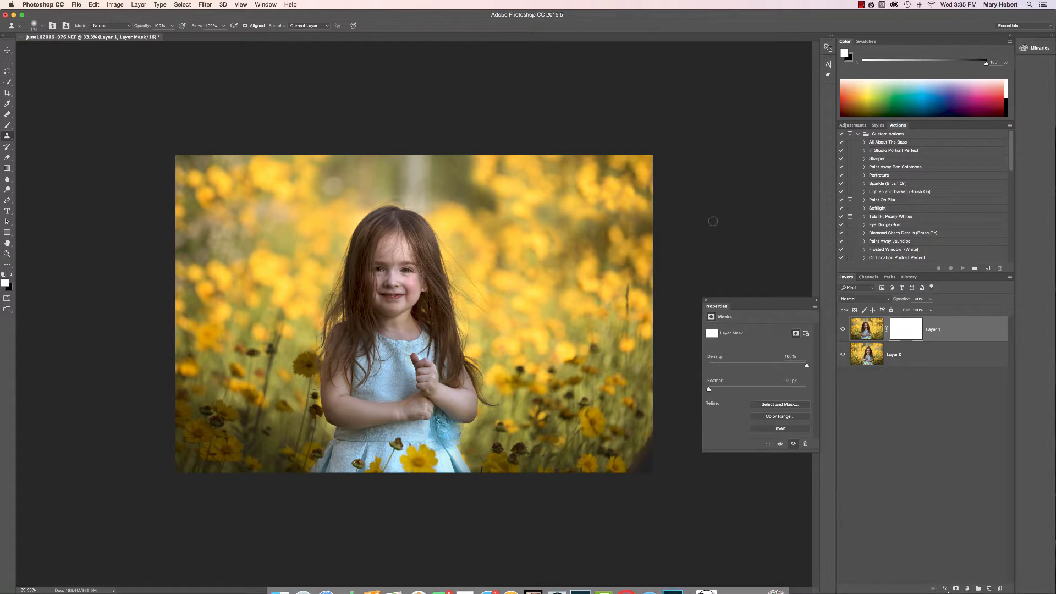
{"action": "left_click", "coordinate": [8, 125]}
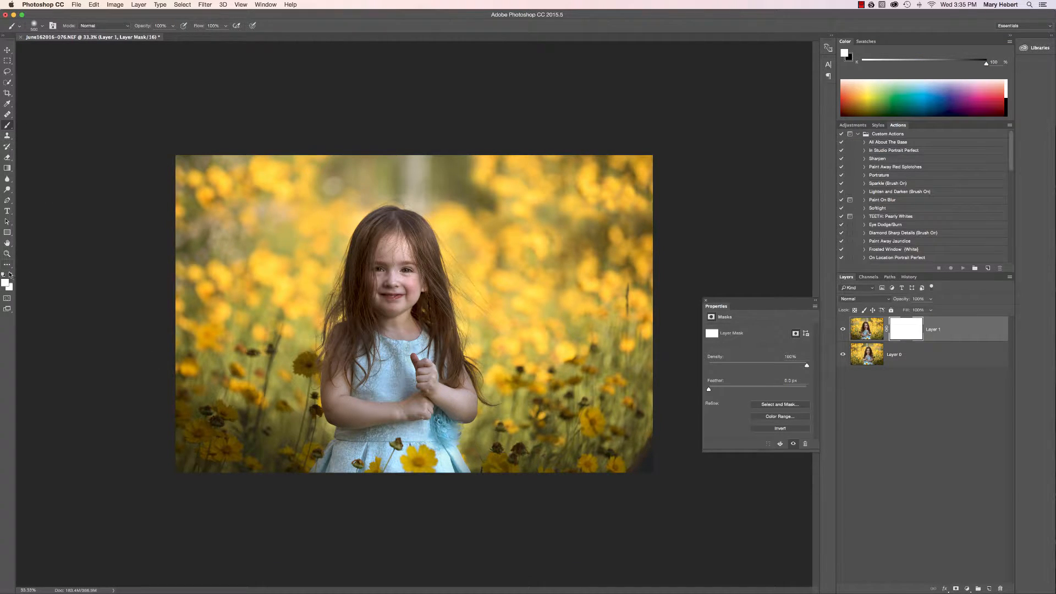
{"action": "left_click", "coordinate": [9, 273]}
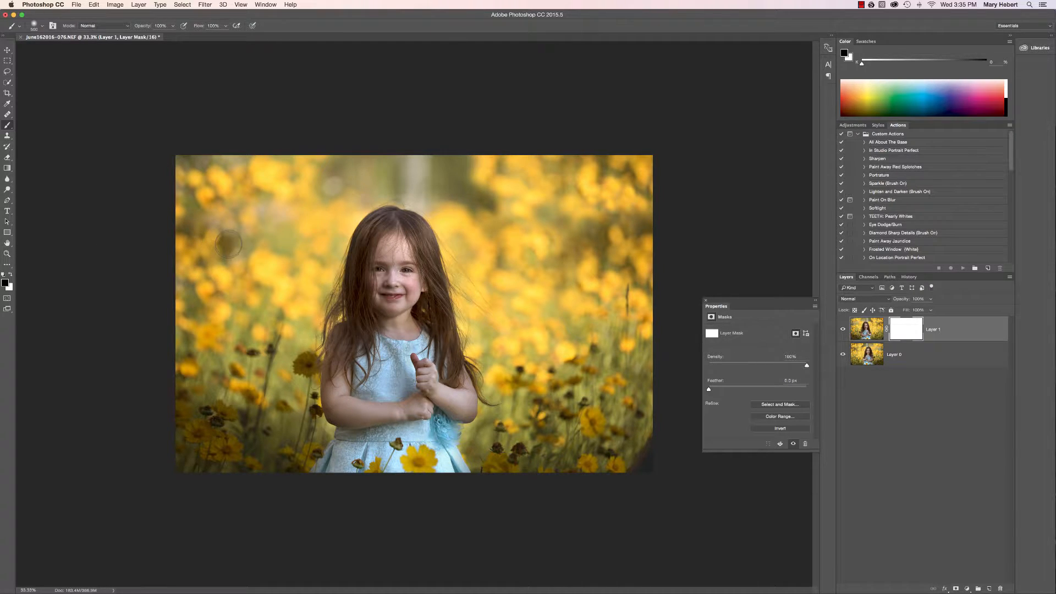
{"action": "mouse_move", "coordinate": [228, 244]}
{"action": "left_mouse_down"}
{"action": "mouse_move", "coordinate": [215, 220]}
{"action": "mouse_move", "coordinate": [256, 223]}
{"action": "mouse_move", "coordinate": [233, 209]}
{"action": "mouse_move", "coordinate": [245, 216]}
{"action": "mouse_move", "coordinate": [262, 206]}
{"action": "mouse_move", "coordinate": [270, 231]}
{"action": "mouse_move", "coordinate": [285, 231]}
{"action": "mouse_move", "coordinate": [281, 245]}
{"action": "mouse_move", "coordinate": [300, 238]}
{"action": "mouse_move", "coordinate": [283, 210]}
{"action": "mouse_move", "coordinate": [261, 258]}
{"action": "mouse_move", "coordinate": [263, 193]}
{"action": "mouse_move", "coordinate": [288, 194]}
{"action": "mouse_move", "coordinate": [287, 172]}
{"action": "mouse_move", "coordinate": [226, 159]}
{"action": "mouse_move", "coordinate": [272, 149]}
{"action": "left_mouse_up"}
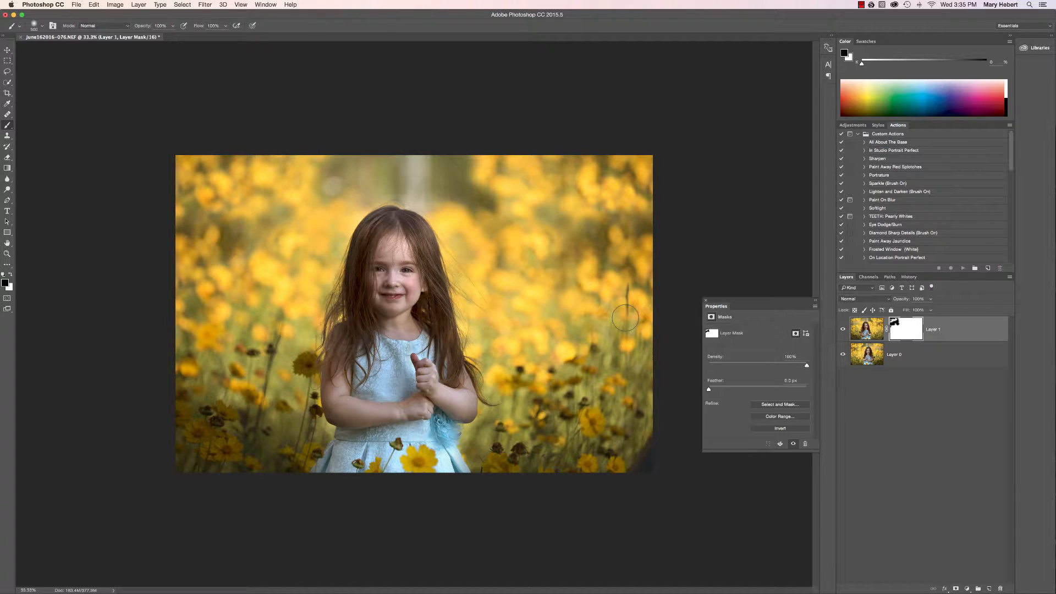
Step: Flatten the image and duplicate it onto a masked layer, painting the mask black over the background above the girl's head
{"action": "right_click", "coordinate": [942, 356]}
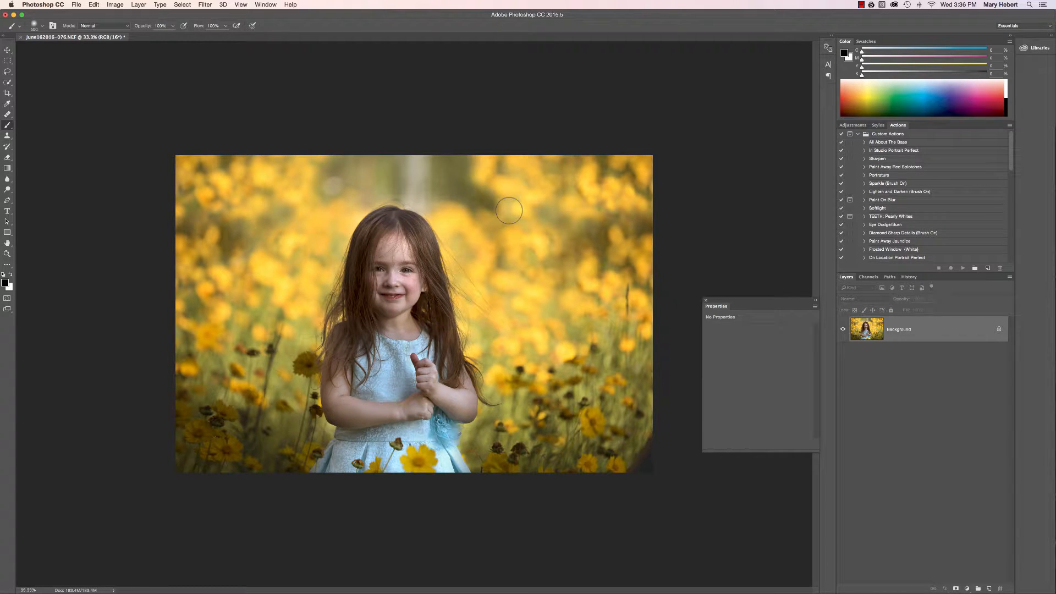
{"action": "key", "text": "super+j"}
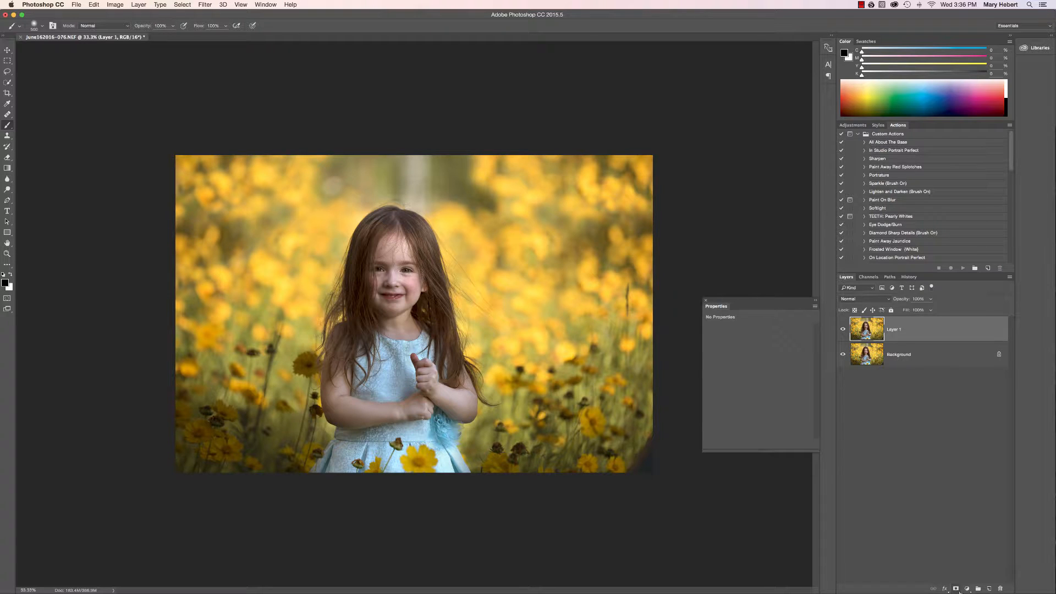
{"action": "left_click", "coordinate": [957, 588]}
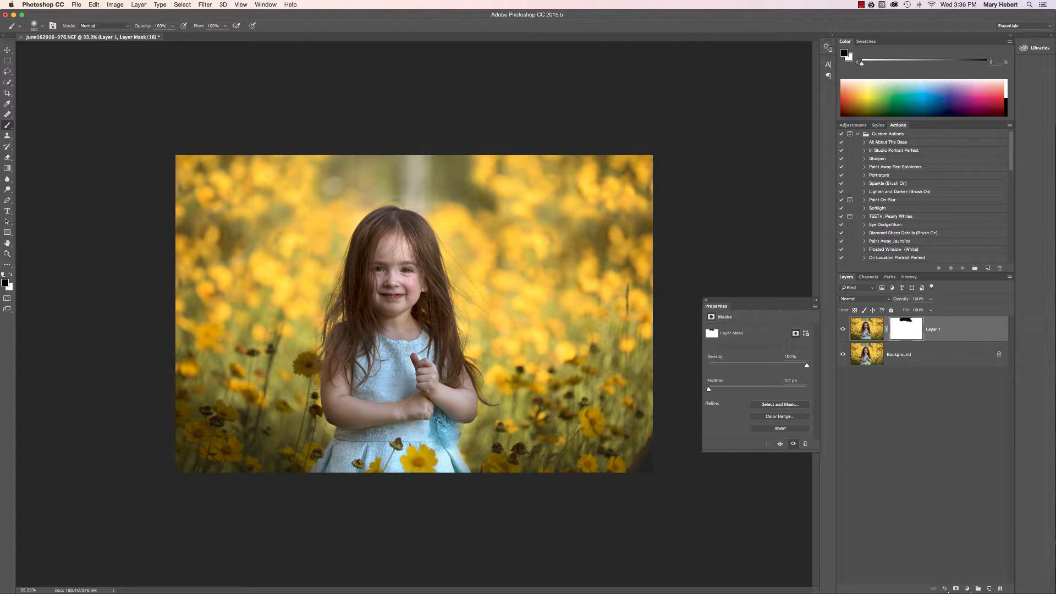
Step: Unlock the Background layer and move it right and up so its flowers fill the masked area above the head
{"action": "left_click", "coordinate": [998, 354]}
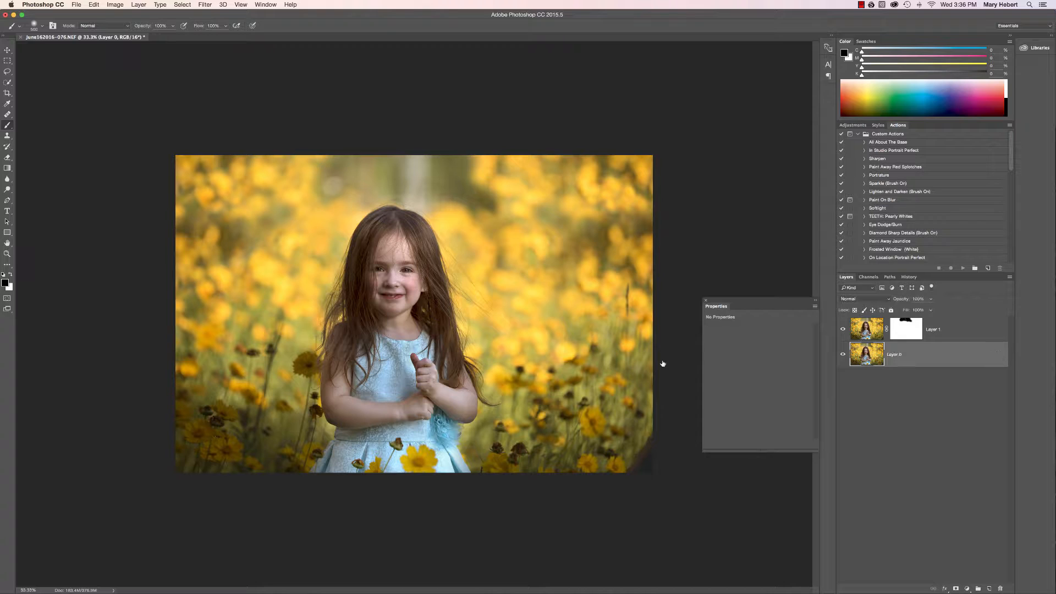
{"action": "left_click", "coordinate": [7, 49]}
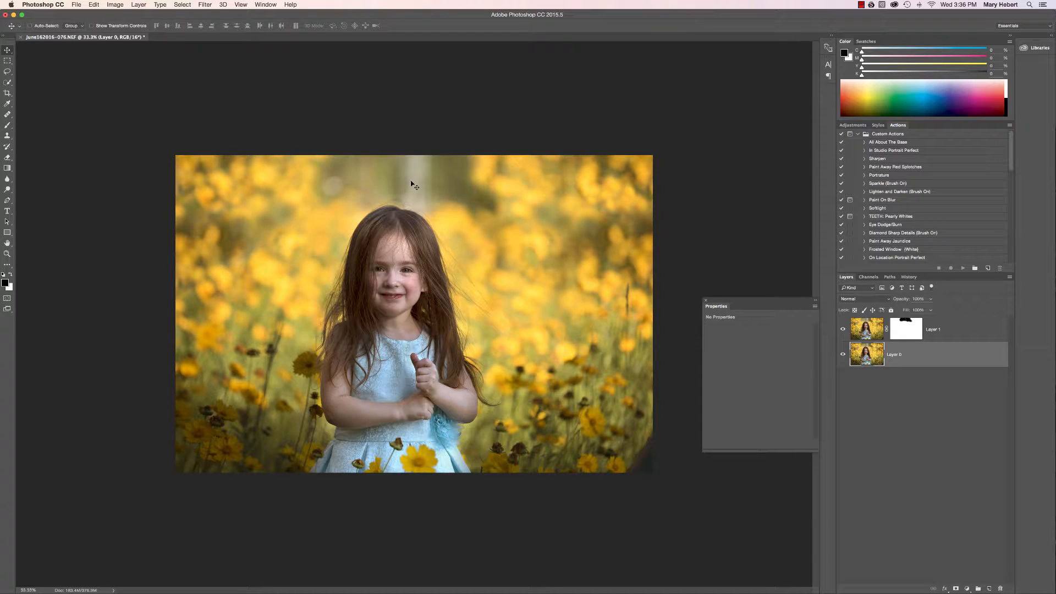
{"action": "left_click_drag", "start_coordinate": [372, 185], "coordinate": [535, 183]}
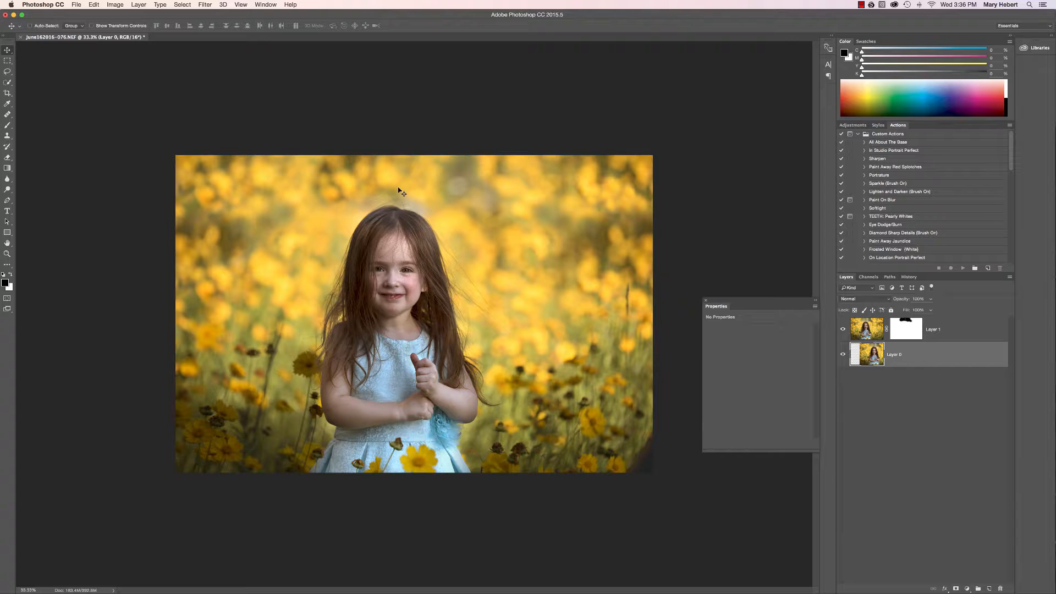
{"action": "left_click_drag", "start_coordinate": [400, 171], "coordinate": [400, 98]}
Step: Enlarge the lower layer to about 121%, stretch it sideways, and reposition it so only flowers show above the girl's head
{"action": "key", "text": "ctrl+t"}
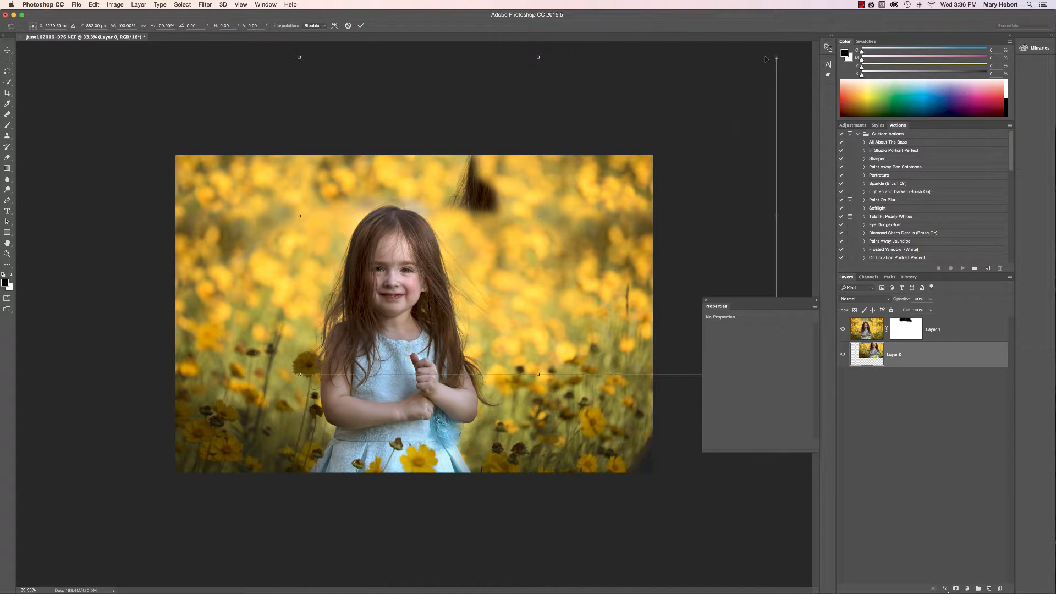
{"action": "left_click_drag", "start_coordinate": [776, 55], "coordinate": [588, 182]}
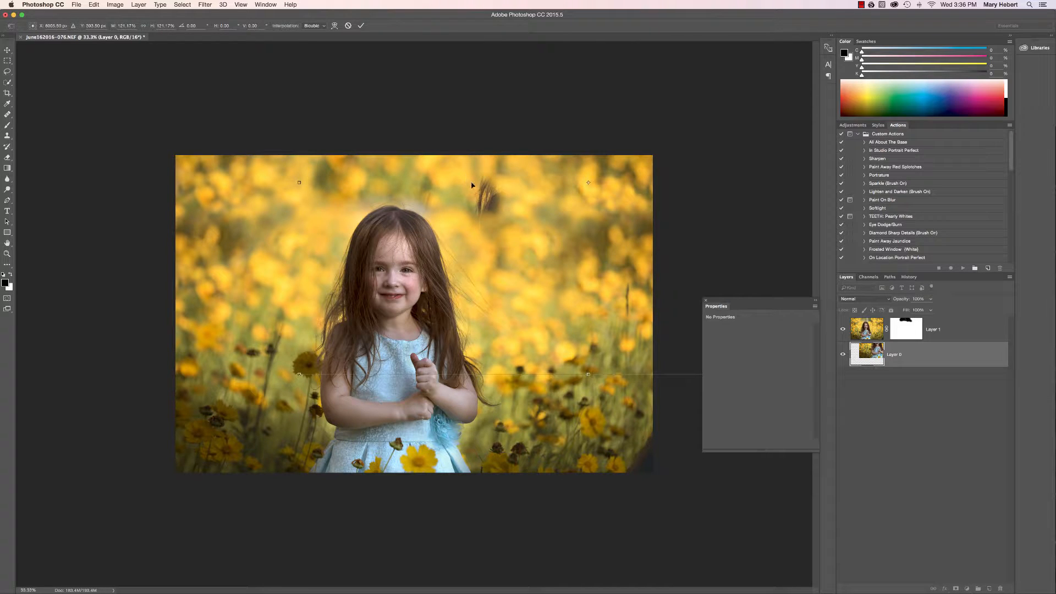
{"action": "left_click_drag", "start_coordinate": [472, 186], "coordinate": [450, 217]}
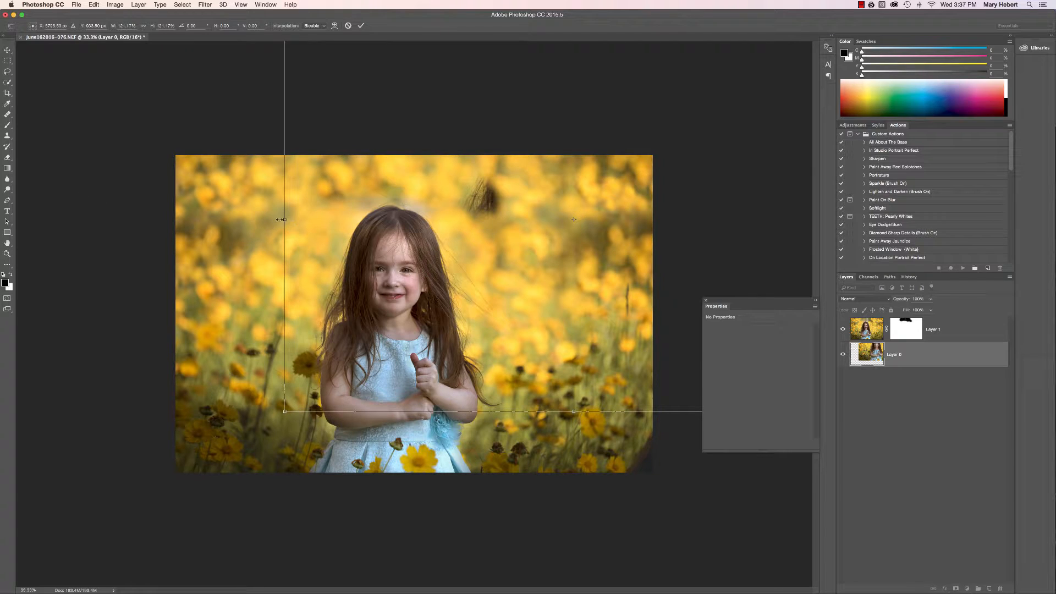
{"action": "left_click_drag", "start_coordinate": [280, 219], "coordinate": [193, 219]}
{"action": "left_click_drag", "start_coordinate": [362, 187], "coordinate": [468, 204]}
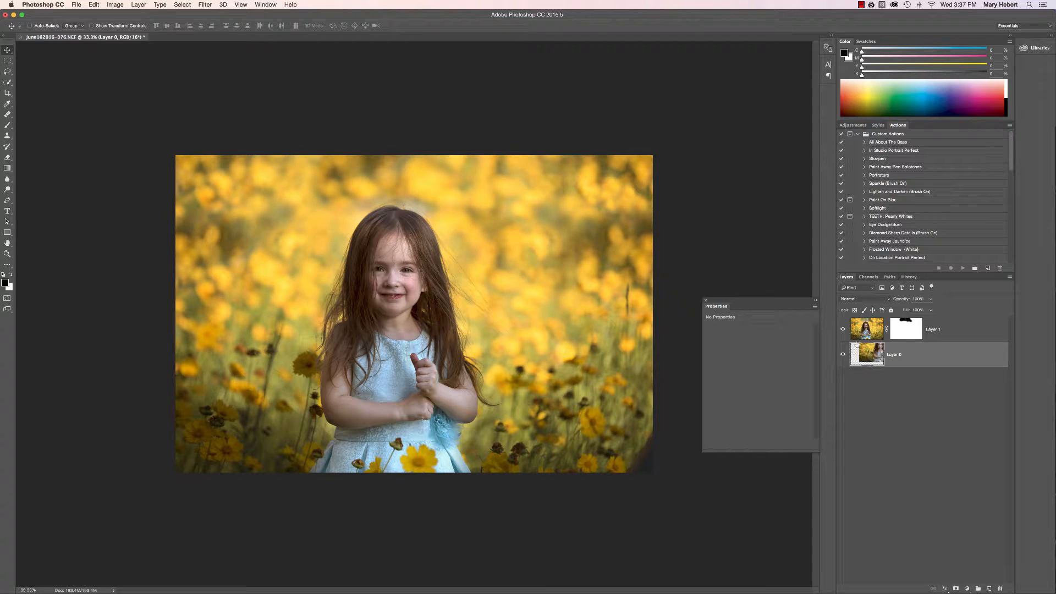
Step: Paint black on the upper layer's mask with a smaller brush over the pale halo beside the crown of the hair
{"action": "left_click", "coordinate": [912, 333]}
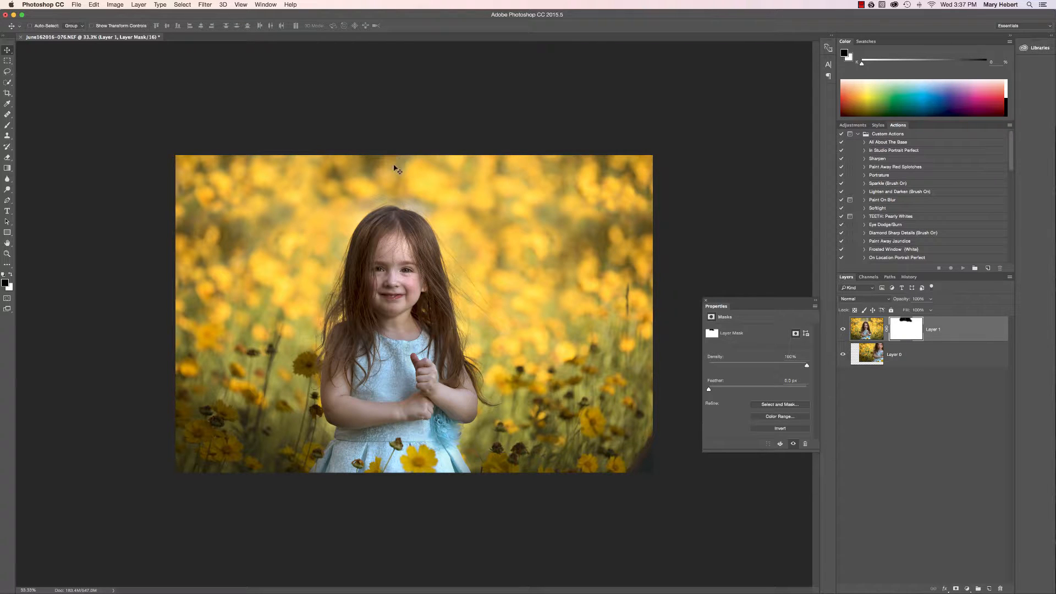
{"action": "key", "text": "super+equal"}
{"action": "key", "text": "super+equal"}
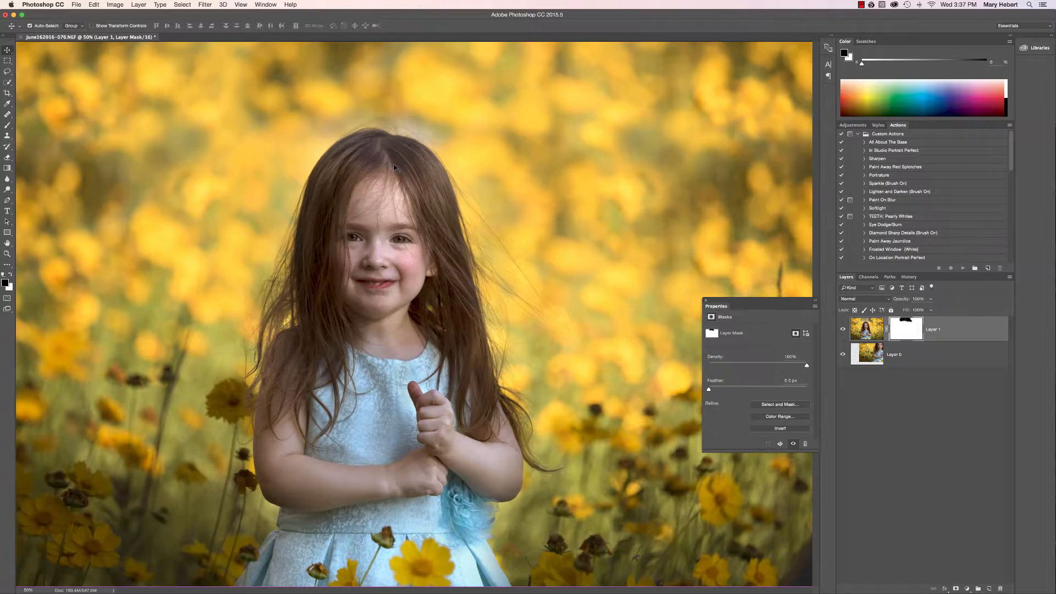
{"action": "key", "text": "super+equal"}
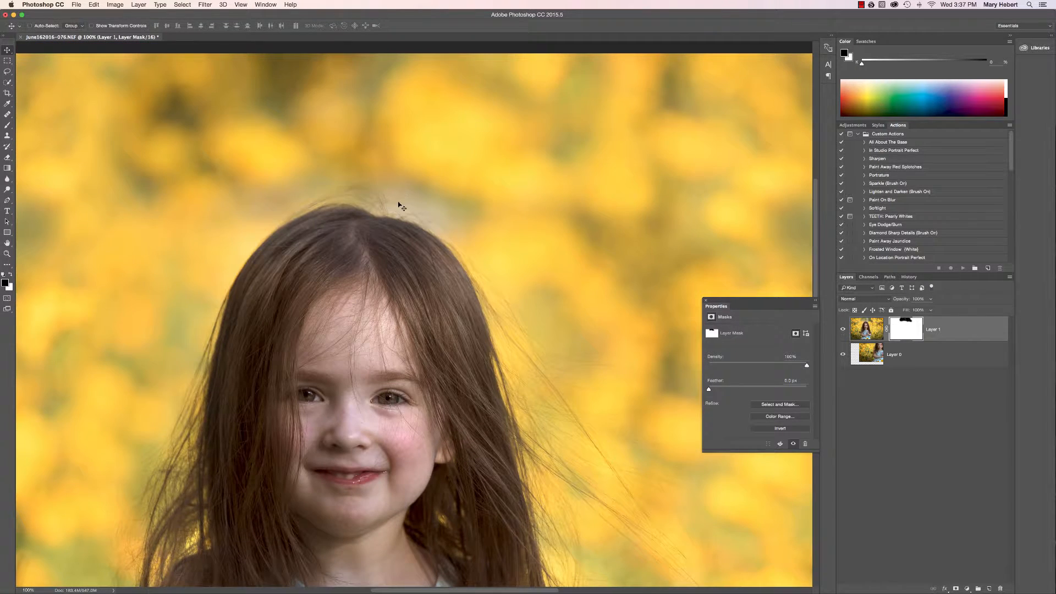
{"action": "left_click", "coordinate": [6, 125]}
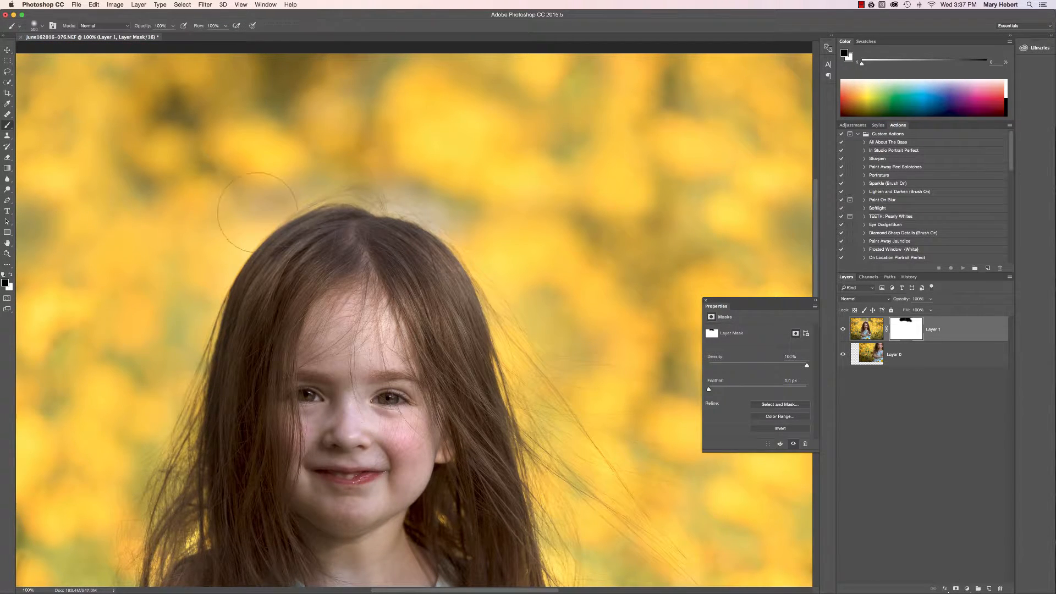
{"action": "key", "text": "bracketleft"}
{"action": "key", "text": "bracketleft"}
{"action": "key", "text": "bracketleft"}
{"action": "key", "text": "bracketleft"}
{"action": "key", "text": "bracketleft"}
{"action": "key", "text": "bracketleft"}
{"action": "mouse_move", "coordinate": [397, 184]}
{"action": "left_mouse_down"}
{"action": "mouse_move", "coordinate": [400, 203]}
{"action": "mouse_move", "coordinate": [431, 209]}
{"action": "left_mouse_up"}
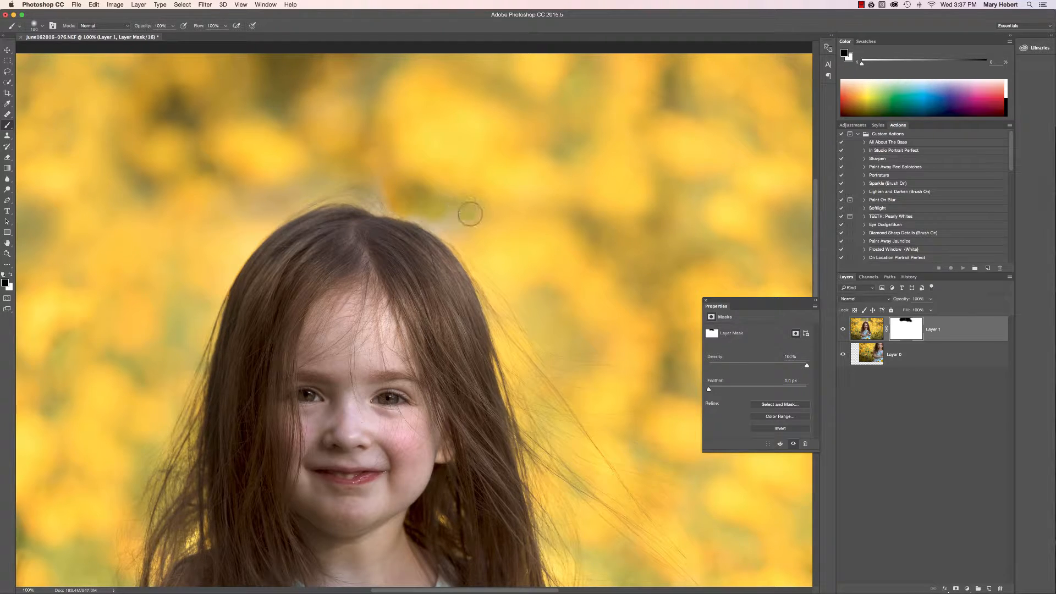
Step: Refine the mask closely along the right edge of the hair in black with an even smaller brush
{"action": "key", "text": "bracketleft"}
{"action": "key", "text": "bracketleft"}
{"action": "key", "text": "bracketleft"}
{"action": "key", "text": "bracketleft"}
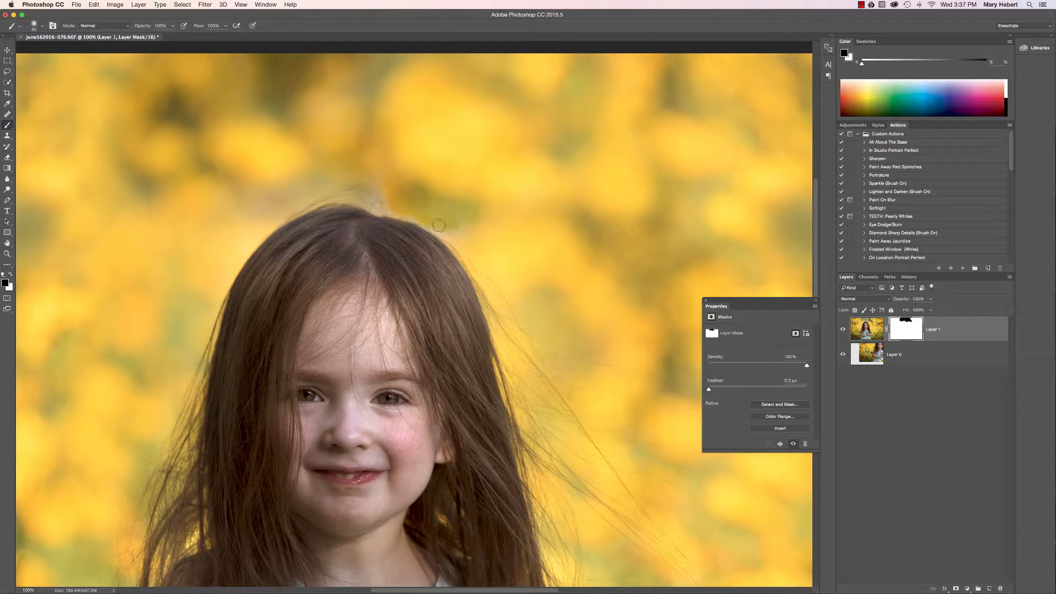
{"action": "mouse_move", "coordinate": [418, 218]}
{"action": "left_mouse_down"}
{"action": "mouse_move", "coordinate": [462, 242]}
{"action": "mouse_move", "coordinate": [443, 229]}
{"action": "mouse_move", "coordinate": [464, 240]}
{"action": "mouse_move", "coordinate": [476, 218]}
{"action": "left_mouse_up"}
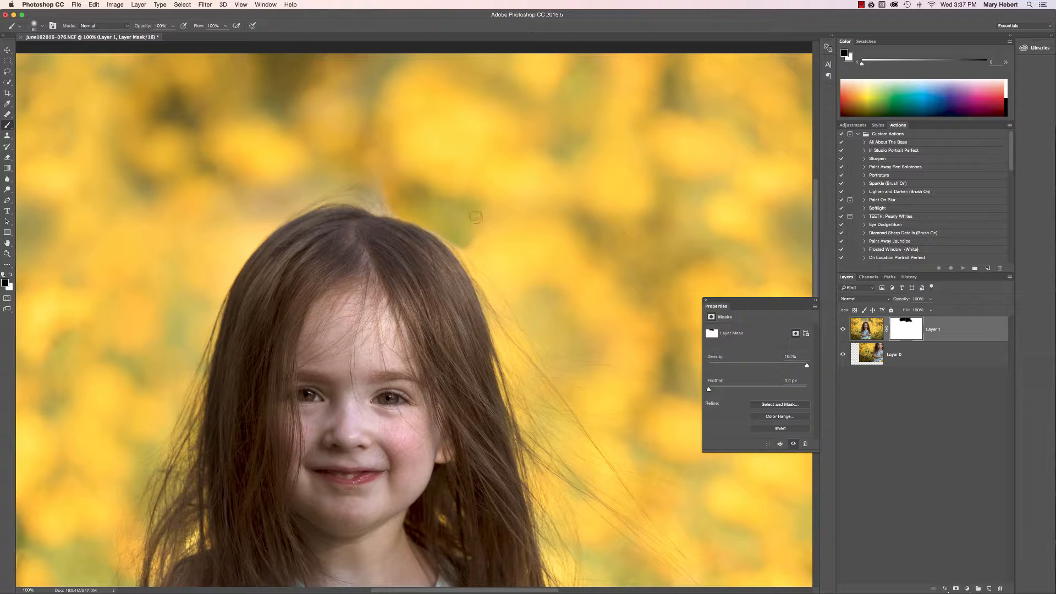
Step: Paint the upper layer's mask in black along the crown and upper-left edge of the hair
{"action": "mouse_move", "coordinate": [373, 192]}
{"action": "left_mouse_down"}
{"action": "mouse_move", "coordinate": [348, 186]}
{"action": "mouse_move", "coordinate": [368, 191]}
{"action": "mouse_move", "coordinate": [366, 181]}
{"action": "mouse_move", "coordinate": [388, 209]}
{"action": "mouse_move", "coordinate": [336, 192]}
{"action": "mouse_move", "coordinate": [286, 213]}
{"action": "mouse_move", "coordinate": [364, 202]}
{"action": "left_mouse_up"}
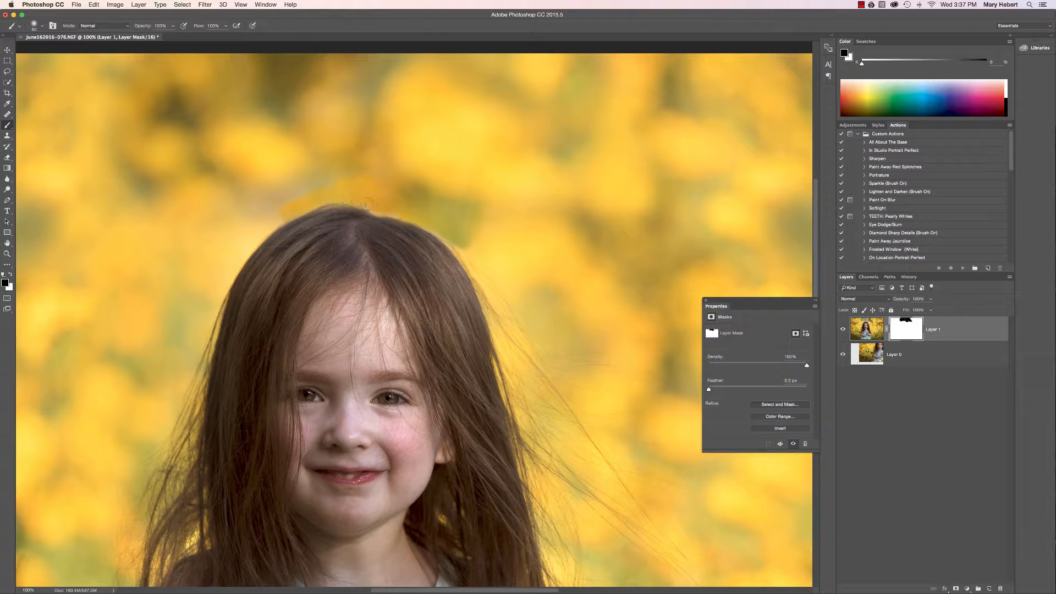
{"action": "left_click", "coordinate": [9, 276]}
{"action": "left_click", "coordinate": [9, 275]}
{"action": "mouse_move", "coordinate": [344, 190]}
{"action": "left_mouse_down"}
{"action": "mouse_move", "coordinate": [255, 230]}
{"action": "mouse_move", "coordinate": [279, 217]}
{"action": "mouse_move", "coordinate": [229, 273]}
{"action": "left_mouse_up"}
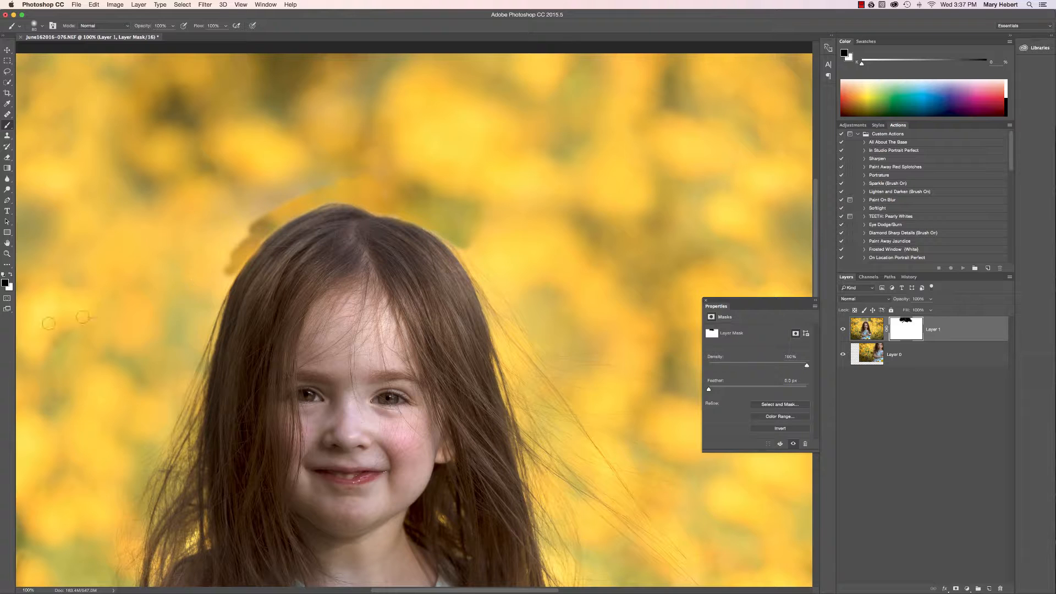
{"action": "left_click", "coordinate": [11, 273]}
{"action": "key", "text": "super+minus"}
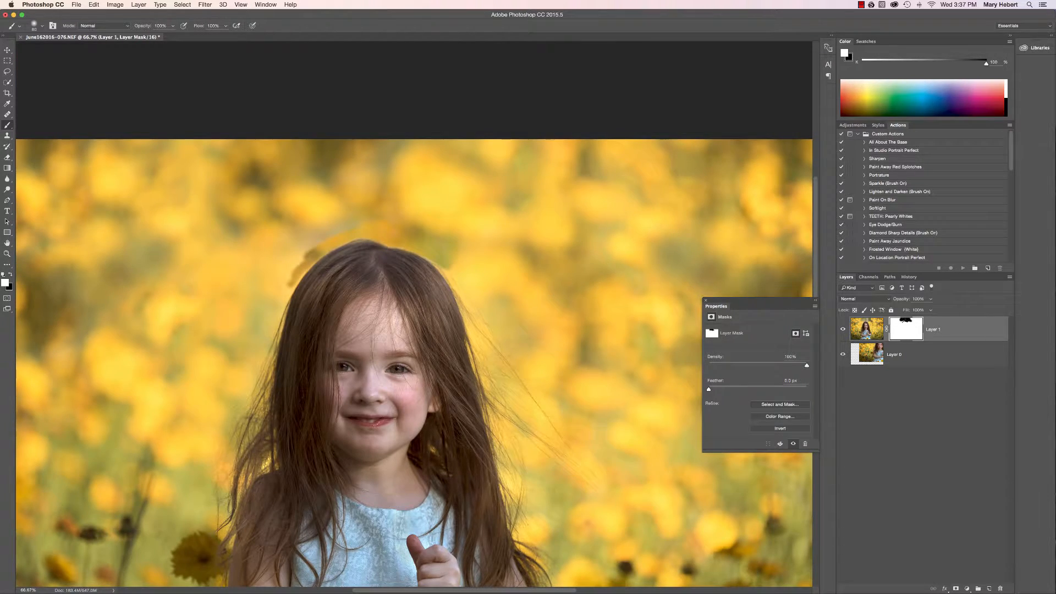
Step: Mask the background down the right edge of the hair in black and restore the outer part of that patch in white
{"action": "left_click", "coordinate": [10, 276]}
{"action": "mouse_move", "coordinate": [451, 276]}
{"action": "left_mouse_down"}
{"action": "mouse_move", "coordinate": [477, 346]}
{"action": "mouse_move", "coordinate": [460, 290]}
{"action": "left_mouse_up"}
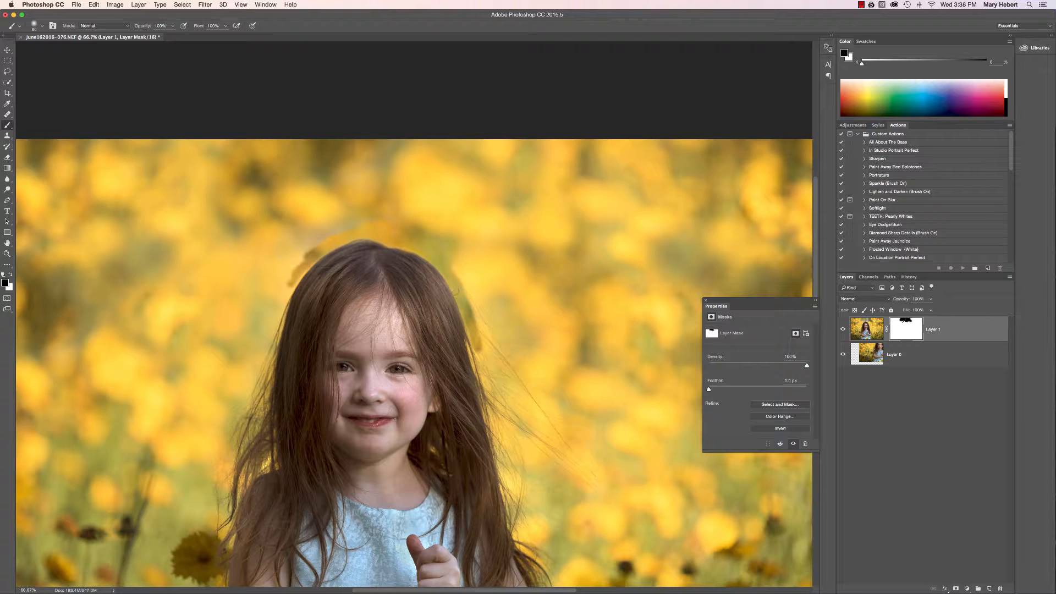
{"action": "mouse_move", "coordinate": [476, 352]}
{"action": "left_mouse_down"}
{"action": "mouse_move", "coordinate": [492, 303]}
{"action": "mouse_move", "coordinate": [521, 366]}
{"action": "mouse_move", "coordinate": [509, 352]}
{"action": "mouse_move", "coordinate": [507, 366]}
{"action": "mouse_move", "coordinate": [492, 368]}
{"action": "mouse_move", "coordinate": [510, 427]}
{"action": "mouse_move", "coordinate": [539, 391]}
{"action": "mouse_move", "coordinate": [530, 399]}
{"action": "mouse_move", "coordinate": [549, 403]}
{"action": "mouse_move", "coordinate": [534, 393]}
{"action": "mouse_move", "coordinate": [546, 394]}
{"action": "mouse_move", "coordinate": [504, 377]}
{"action": "mouse_move", "coordinate": [496, 342]}
{"action": "mouse_move", "coordinate": [524, 435]}
{"action": "mouse_move", "coordinate": [504, 438]}
{"action": "left_mouse_up"}
{"action": "key", "text": "bracketright"}
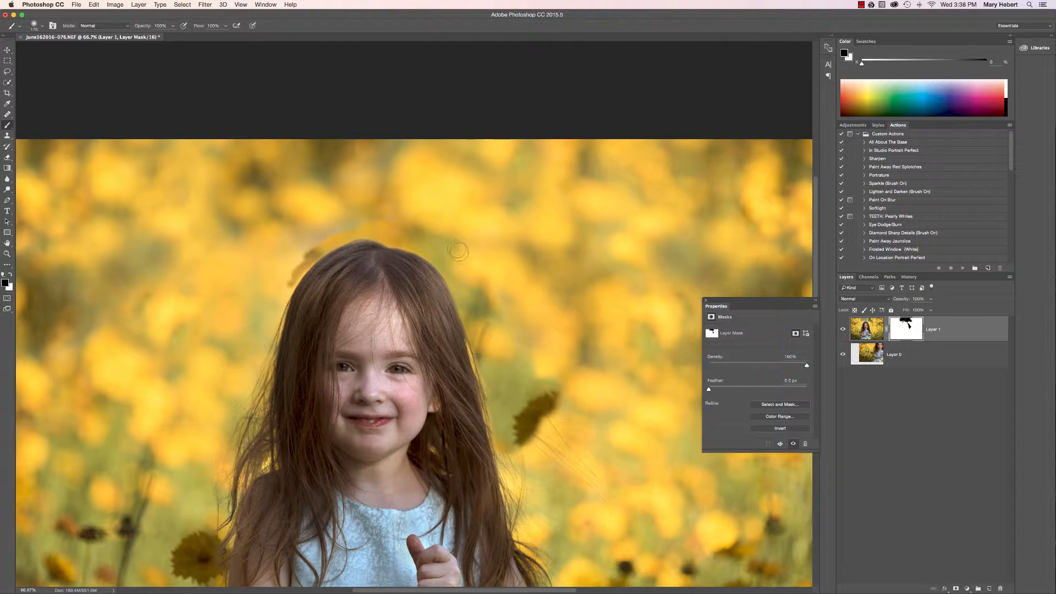
{"action": "mouse_move", "coordinate": [529, 338]}
{"action": "left_mouse_down"}
{"action": "mouse_move", "coordinate": [569, 356]}
{"action": "mouse_move", "coordinate": [541, 368]}
{"action": "mouse_move", "coordinate": [533, 356]}
{"action": "mouse_move", "coordinate": [560, 366]}
{"action": "left_mouse_up"}
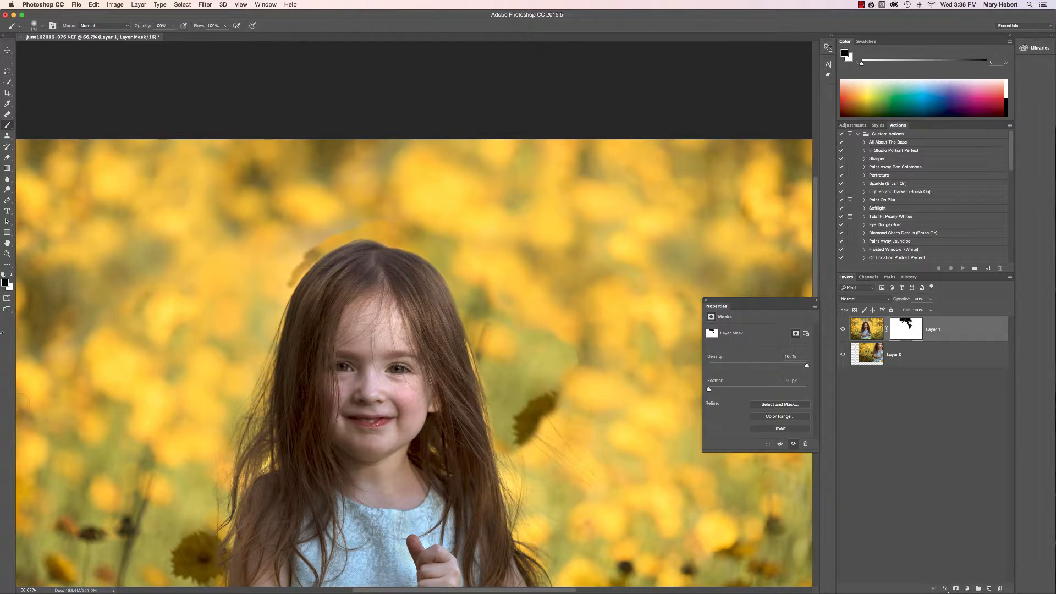
{"action": "left_click", "coordinate": [9, 272]}
{"action": "mouse_move", "coordinate": [545, 361]}
{"action": "left_mouse_down"}
{"action": "mouse_move", "coordinate": [567, 344]}
{"action": "mouse_move", "coordinate": [569, 356]}
{"action": "left_mouse_up"}
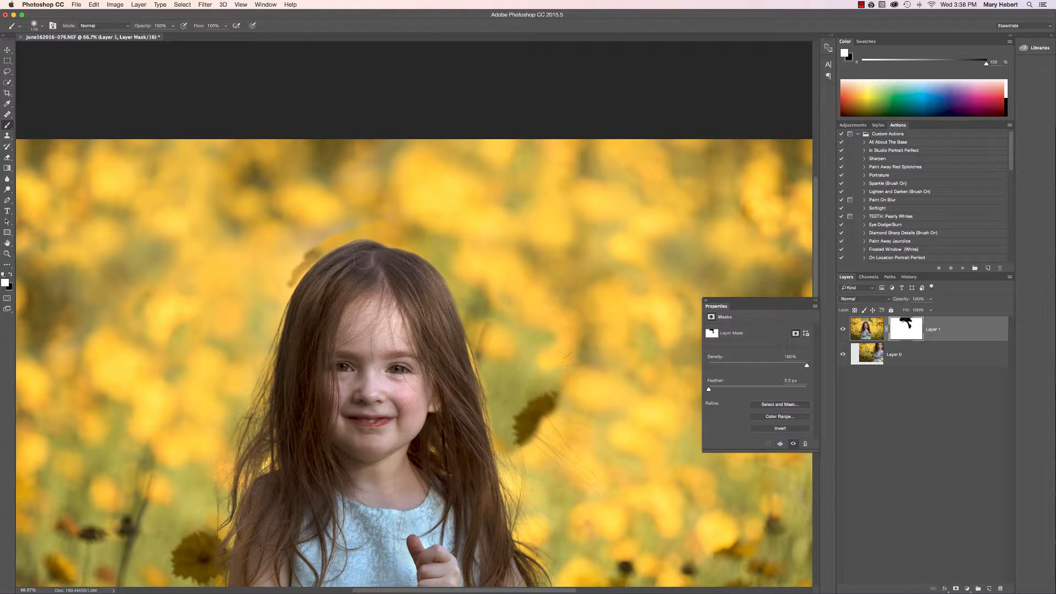
Step: Mask the background beside the left side of the hair in black and paint white back over the dark patch there
{"action": "left_click", "coordinate": [9, 272]}
{"action": "mouse_move", "coordinate": [310, 226]}
{"action": "left_mouse_down"}
{"action": "mouse_move", "coordinate": [287, 241]}
{"action": "mouse_move", "coordinate": [351, 225]}
{"action": "mouse_move", "coordinate": [288, 270]}
{"action": "mouse_move", "coordinate": [307, 255]}
{"action": "mouse_move", "coordinate": [250, 322]}
{"action": "mouse_move", "coordinate": [286, 240]}
{"action": "mouse_move", "coordinate": [267, 326]}
{"action": "left_mouse_up"}
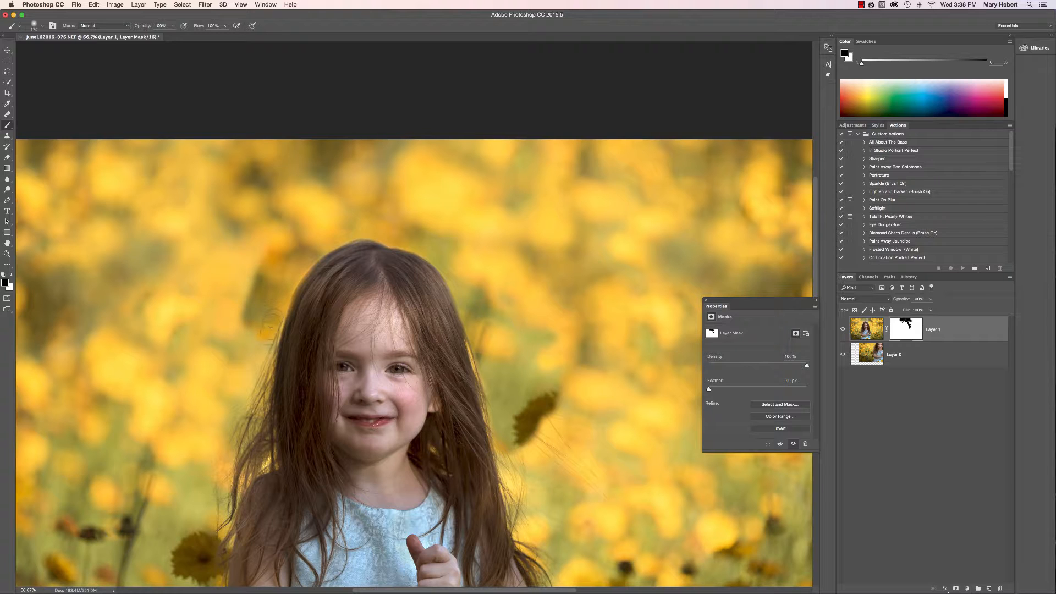
{"action": "key", "text": "super+1"}
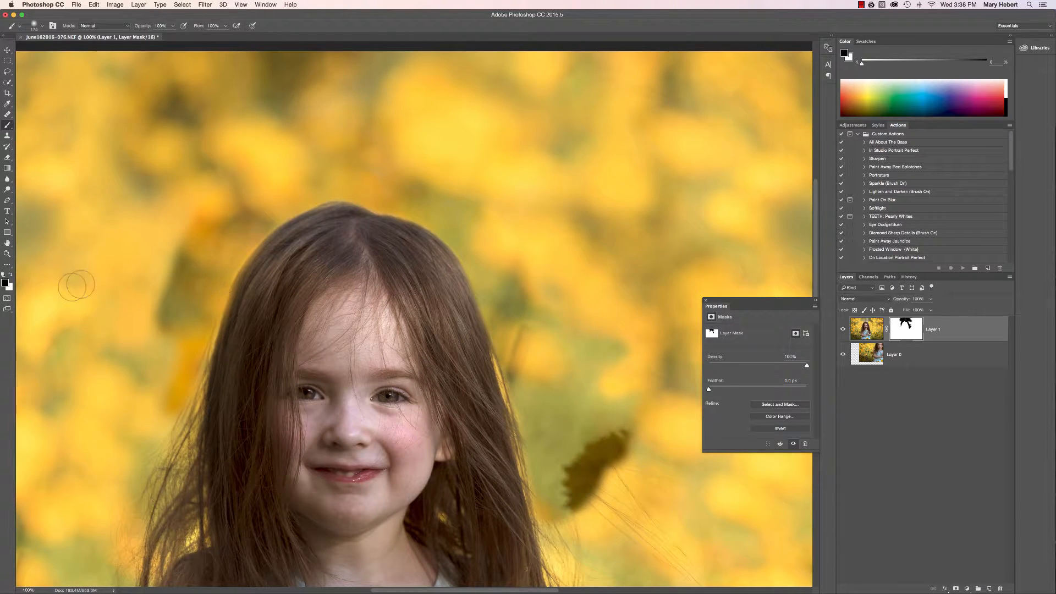
{"action": "left_click", "coordinate": [11, 275]}
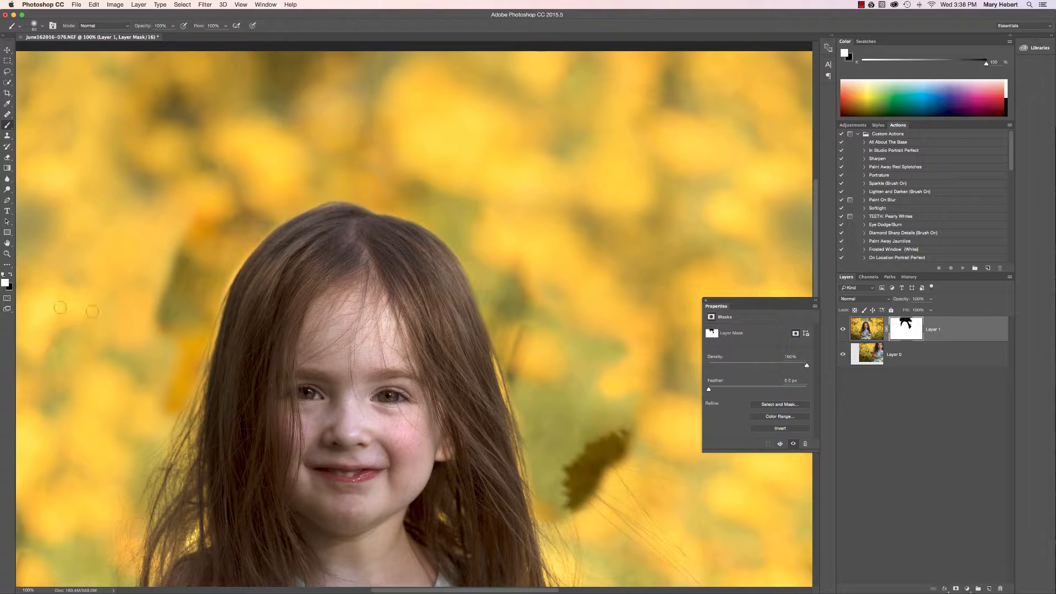
{"action": "left_click", "coordinate": [11, 275]}
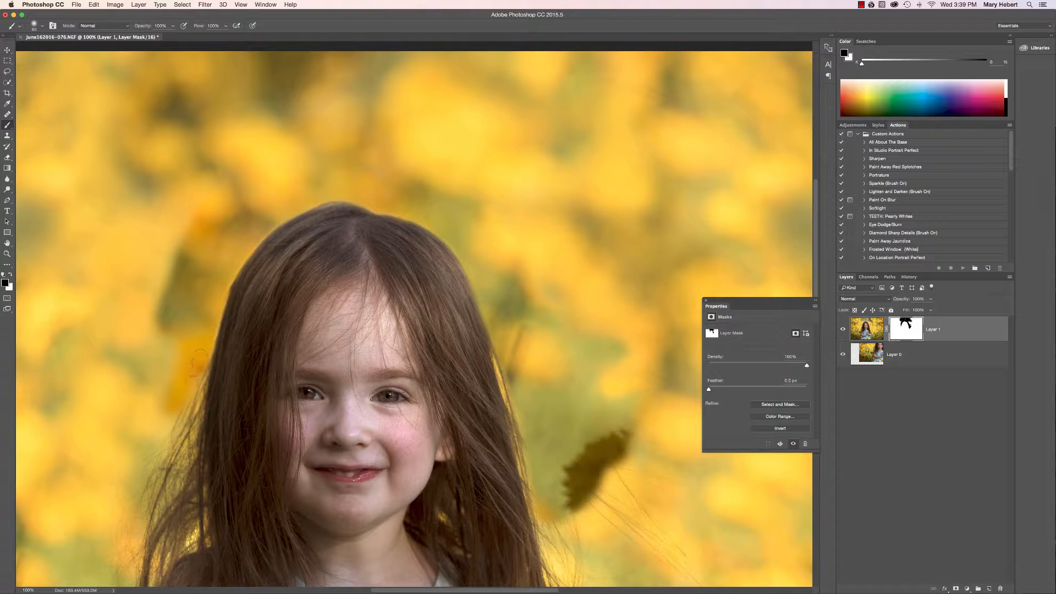
{"action": "mouse_move", "coordinate": [199, 360]}
{"action": "left_mouse_down"}
{"action": "mouse_move", "coordinate": [159, 446]}
{"action": "mouse_move", "coordinate": [122, 464]}
{"action": "mouse_move", "coordinate": [144, 433]}
{"action": "left_mouse_up"}
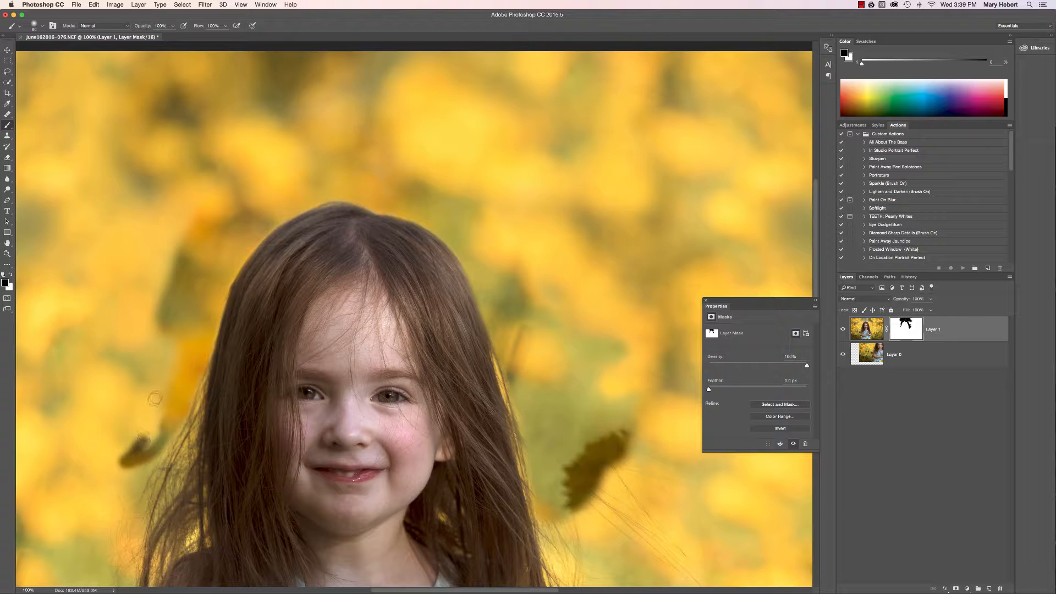
{"action": "key", "text": "super+z"}
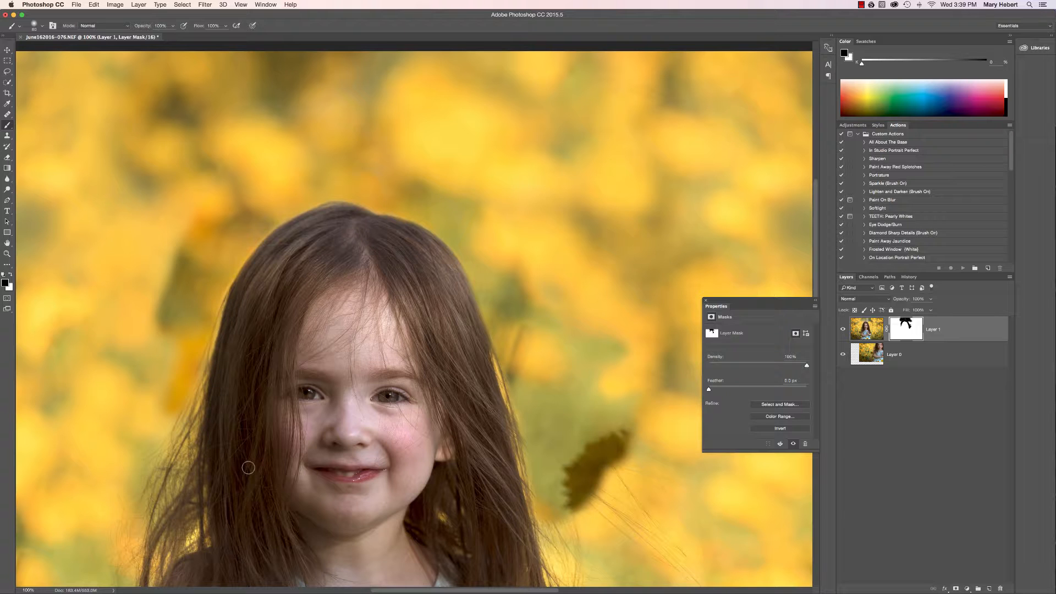
{"action": "key", "text": "super+minus"}
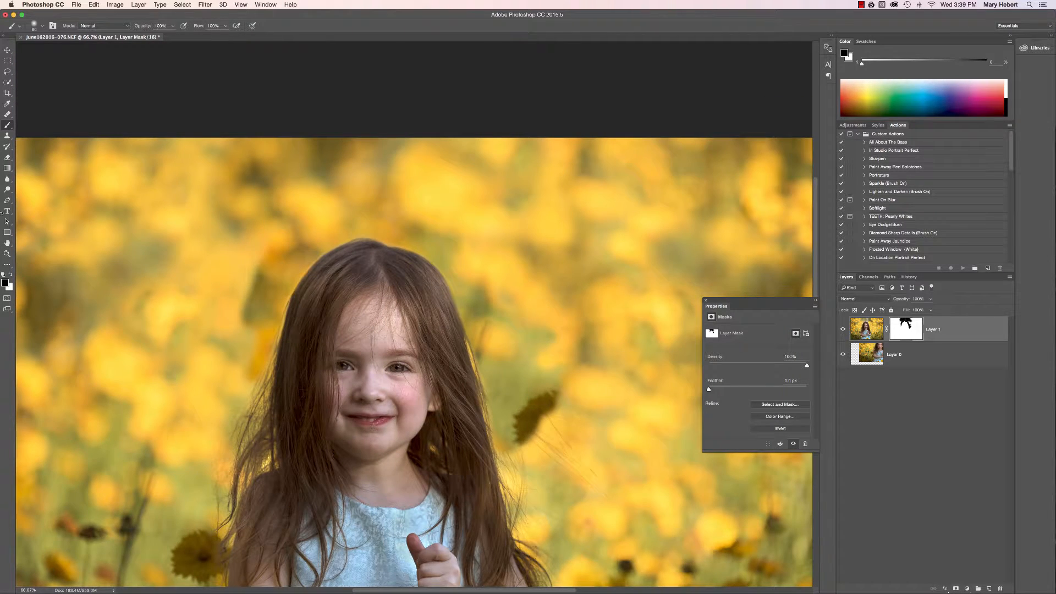
{"action": "left_click", "coordinate": [11, 275]}
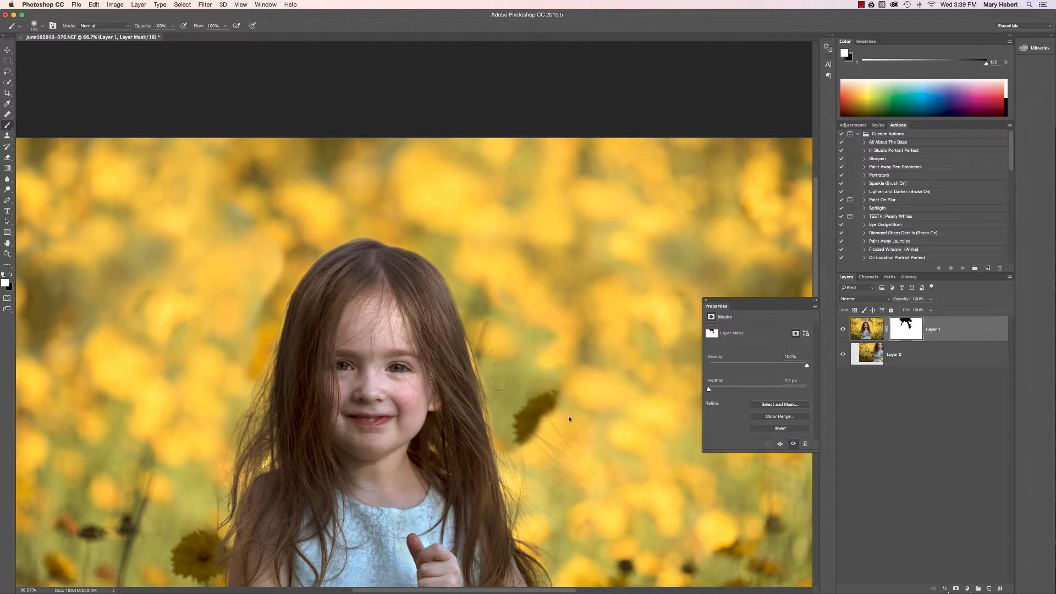
Step: Flatten the image and heal the hard flower edge beside the left side of the head with an enlarged Healing Brush
{"action": "right_click", "coordinate": [945, 359]}
{"action": "left_click", "coordinate": [873, 491]}
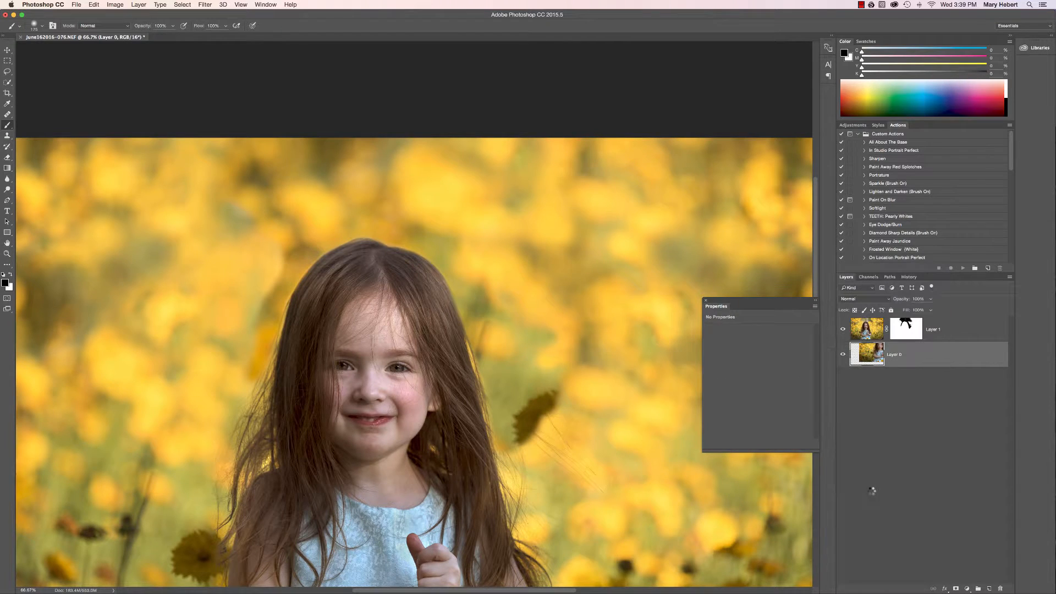
{"action": "left_click", "coordinate": [8, 115]}
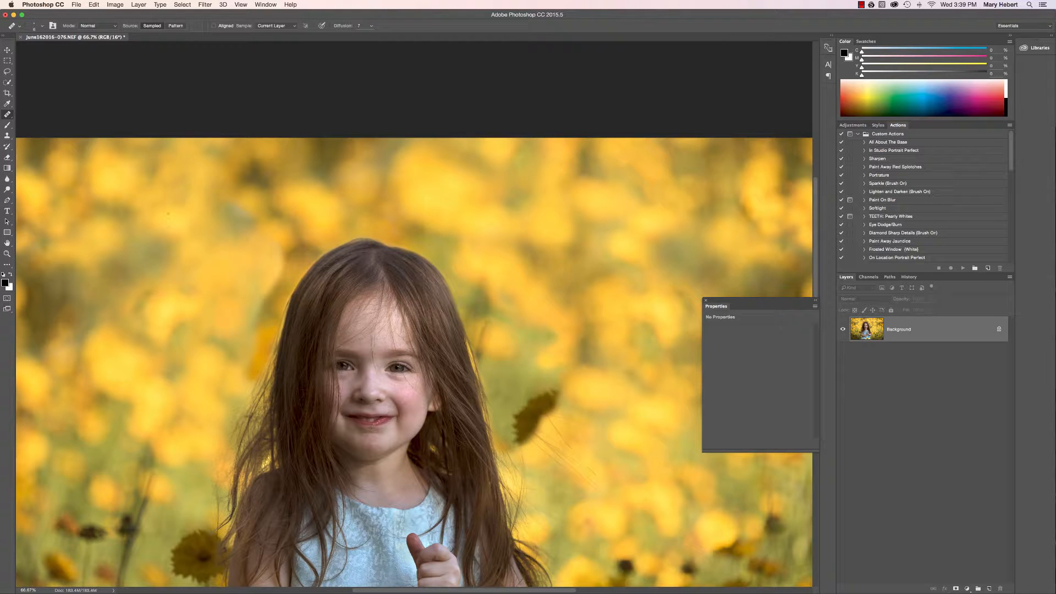
{"action": "key", "text": "bracketright"}
{"action": "key", "text": "bracketright"}
{"action": "key", "text": "bracketright"}
{"action": "left_click", "coordinate": [237, 260], "text": "alt"}
{"action": "left_click_drag", "start_coordinate": [274, 265], "coordinate": [290, 246]}
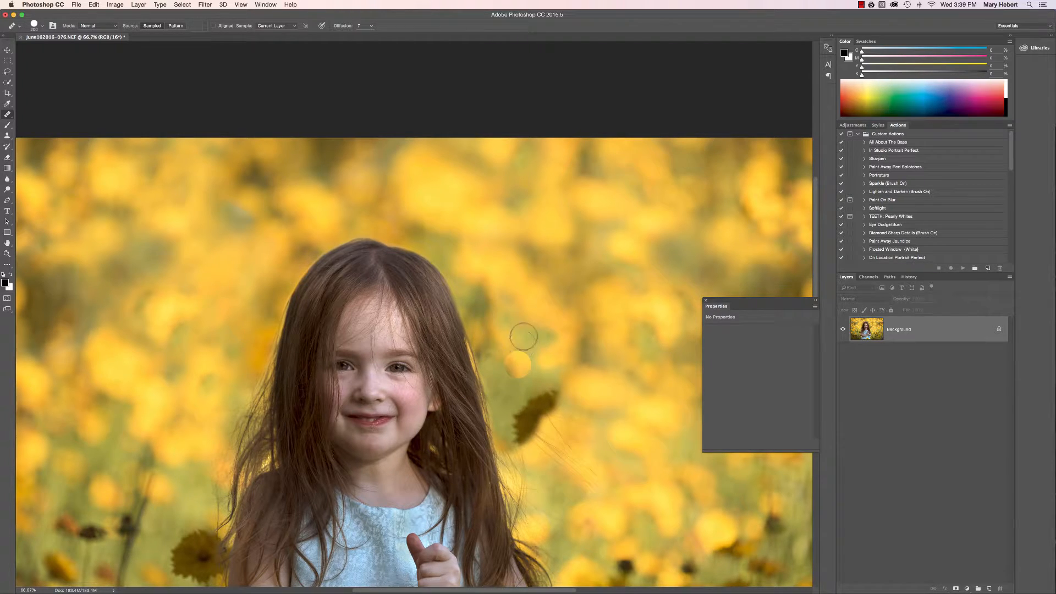
Step: Heal the blurred flower background to the right of the girl's head using newly sampled flower areas
{"action": "left_click", "coordinate": [536, 331], "text": "alt"}
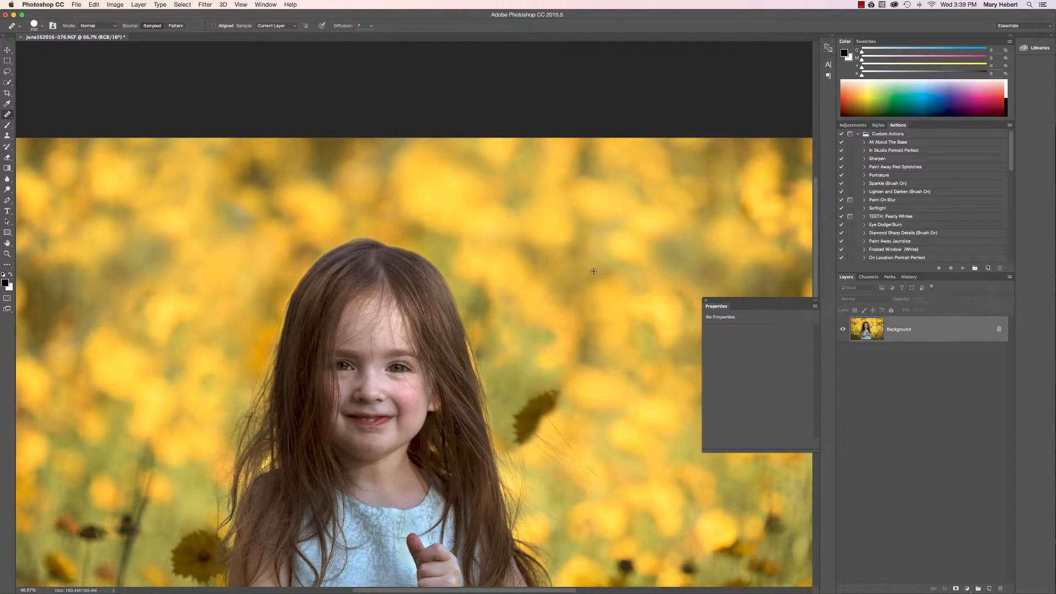
{"action": "left_click", "coordinate": [681, 247], "text": "alt"}
{"action": "left_click_drag", "start_coordinate": [594, 237], "coordinate": [592, 256]}
Step: Heal away the dark flower and the stray hairs right of the girl, reducing the Healing Brush size for the remaining traces
{"action": "scroll", "coordinate": [627, 303], "scroll_direction": "down", "scroll_amount": 2}
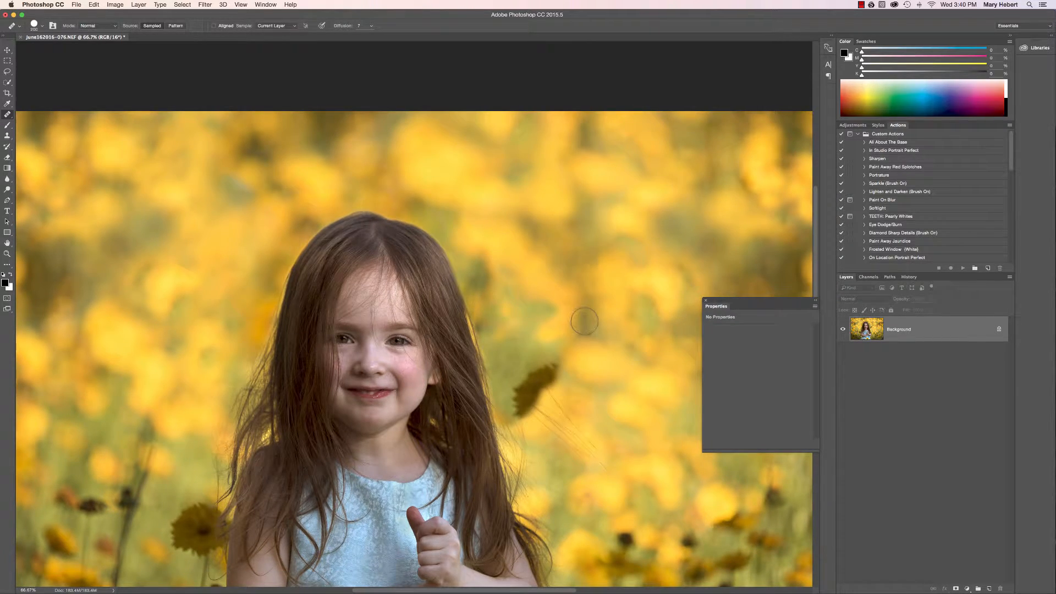
{"action": "scroll", "coordinate": [584, 321], "scroll_direction": "down", "scroll_amount": 5}
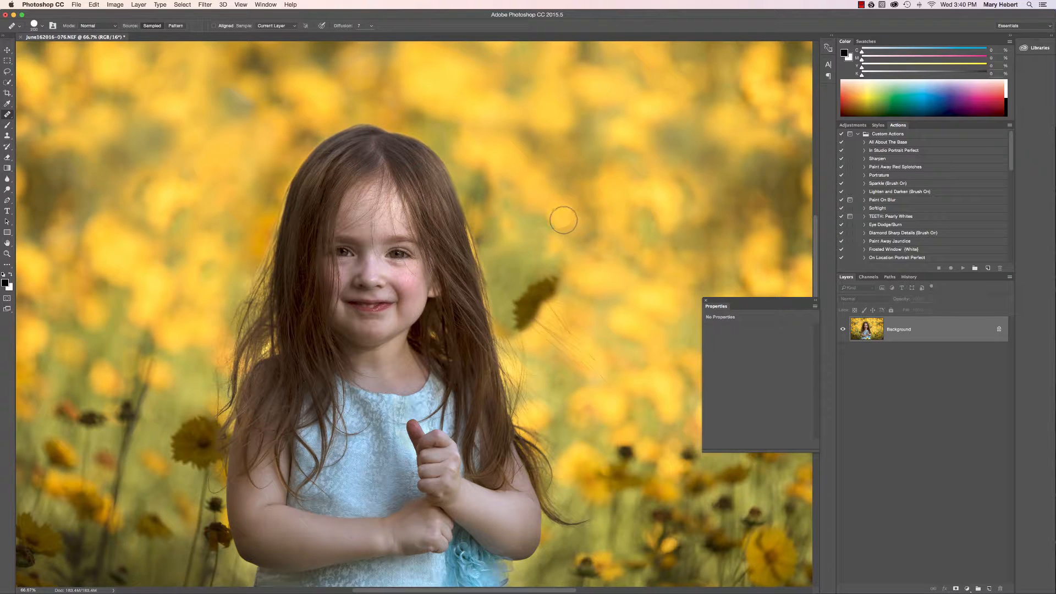
{"action": "mouse_move", "coordinate": [529, 316]}
{"action": "left_mouse_down"}
{"action": "mouse_move", "coordinate": [549, 302]}
{"action": "mouse_move", "coordinate": [557, 275]}
{"action": "left_mouse_up"}
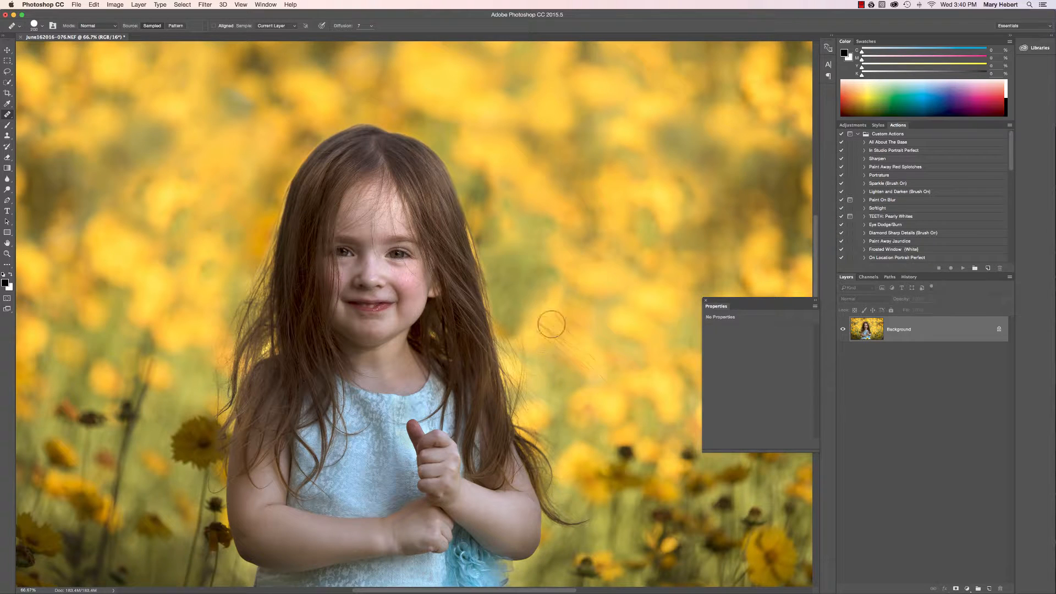
{"action": "mouse_move", "coordinate": [549, 319]}
{"action": "left_mouse_down"}
{"action": "mouse_move", "coordinate": [576, 301]}
{"action": "mouse_move", "coordinate": [566, 358]}
{"action": "mouse_move", "coordinate": [597, 380]}
{"action": "mouse_move", "coordinate": [593, 344]}
{"action": "mouse_move", "coordinate": [610, 399]}
{"action": "left_mouse_up"}
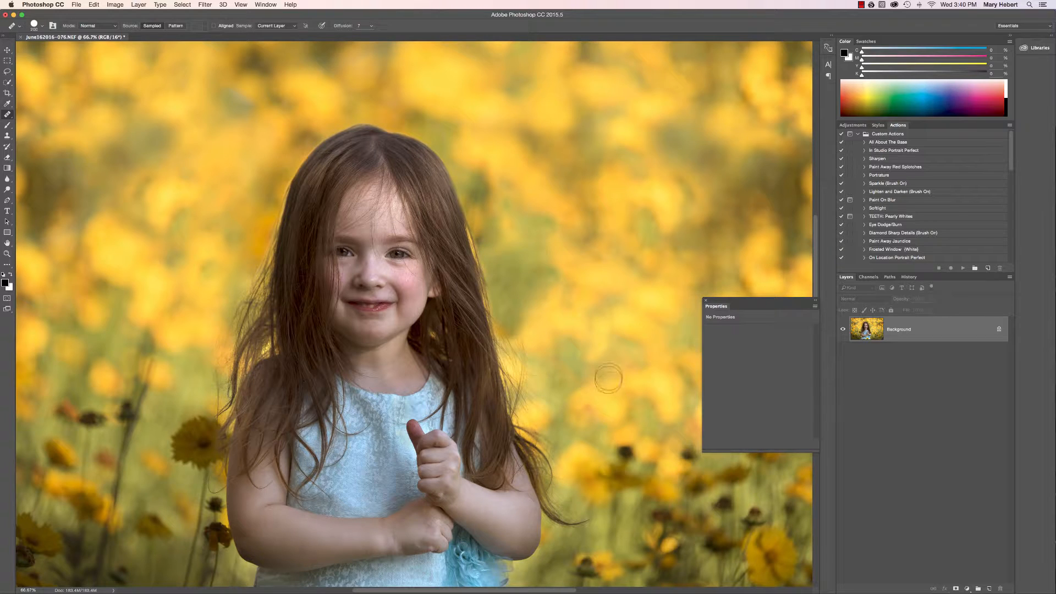
{"action": "left_click", "coordinate": [560, 364]}
{"action": "left_click", "coordinate": [545, 344], "text": "alt"}
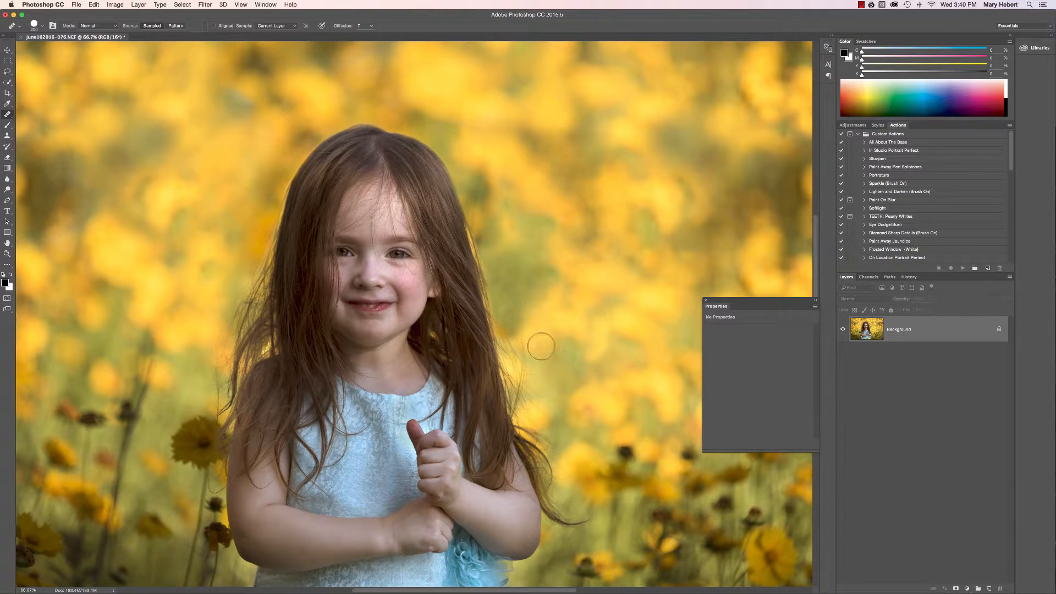
{"action": "left_click", "coordinate": [586, 362]}
{"action": "key", "text": "bracketleft"}
{"action": "key", "text": "bracketleft"}
{"action": "key", "text": "bracketleft"}
{"action": "key", "text": "bracketleft"}
{"action": "key", "text": "bracketleft"}
{"action": "key", "text": "bracketleft"}
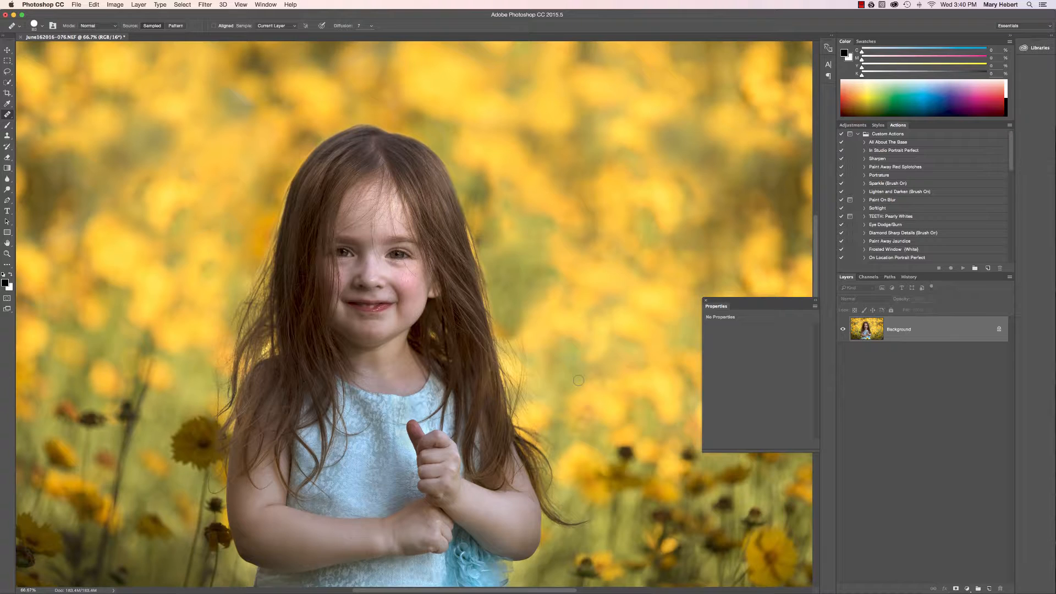
Step: Add a Levels adjustment layer with the white input at 245 and slightly brighter midtones, and compare the image with and without it
{"action": "scroll", "coordinate": [578, 380], "scroll_direction": "up", "scroll_amount": 3}
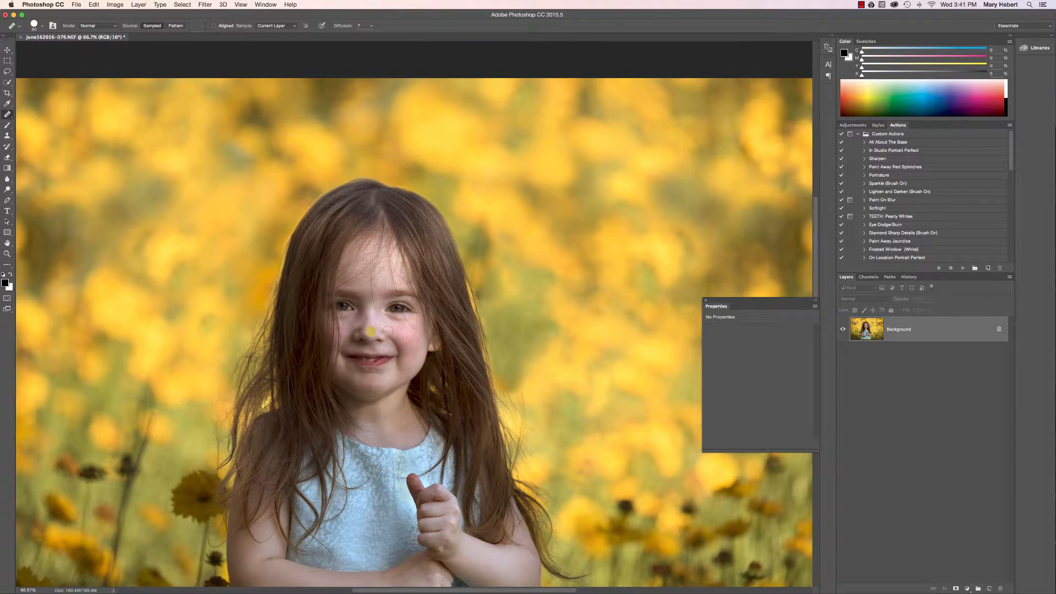
{"action": "left_click", "coordinate": [397, 308]}
{"action": "key", "text": "super+plus"}
{"action": "key", "text": "super+minus"}
{"action": "key", "text": "super+minus"}
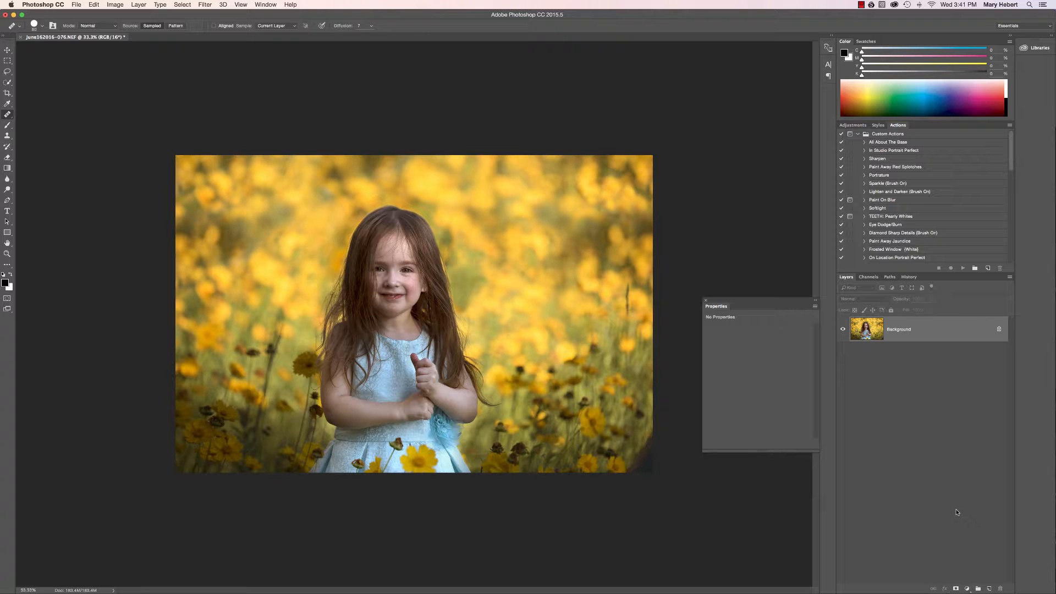
{"action": "left_click", "coordinate": [966, 588]}
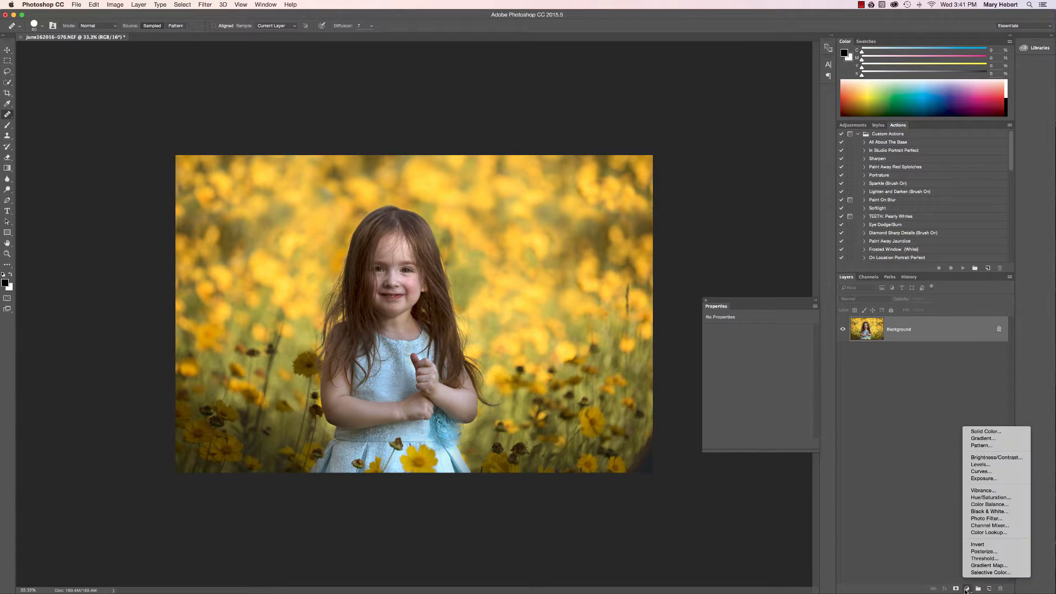
{"action": "left_click", "coordinate": [996, 464]}
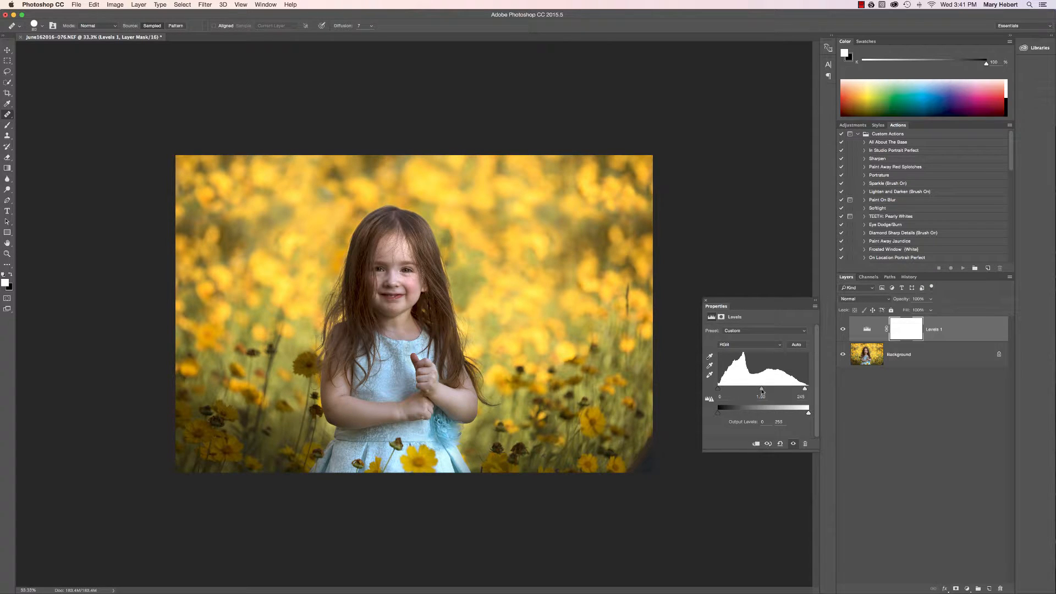
{"action": "left_click_drag", "start_coordinate": [762, 389], "coordinate": [759, 391]}
{"action": "left_click", "coordinate": [842, 330]}
{"action": "left_click", "coordinate": [842, 329]}
Step: Paint black on the Levels mask over the girl's dress with a very large soft brush, and flatten the image
{"action": "left_click", "coordinate": [10, 275]}
{"action": "key", "text": "bracketright"}
{"action": "key", "text": "bracketright"}
{"action": "key", "text": "bracketright"}
{"action": "key", "text": "bracketright"}
{"action": "key", "text": "bracketright"}
{"action": "left_click", "coordinate": [399, 280]}
{"action": "left_click", "coordinate": [577, 196]}
{"action": "key", "text": "b"}
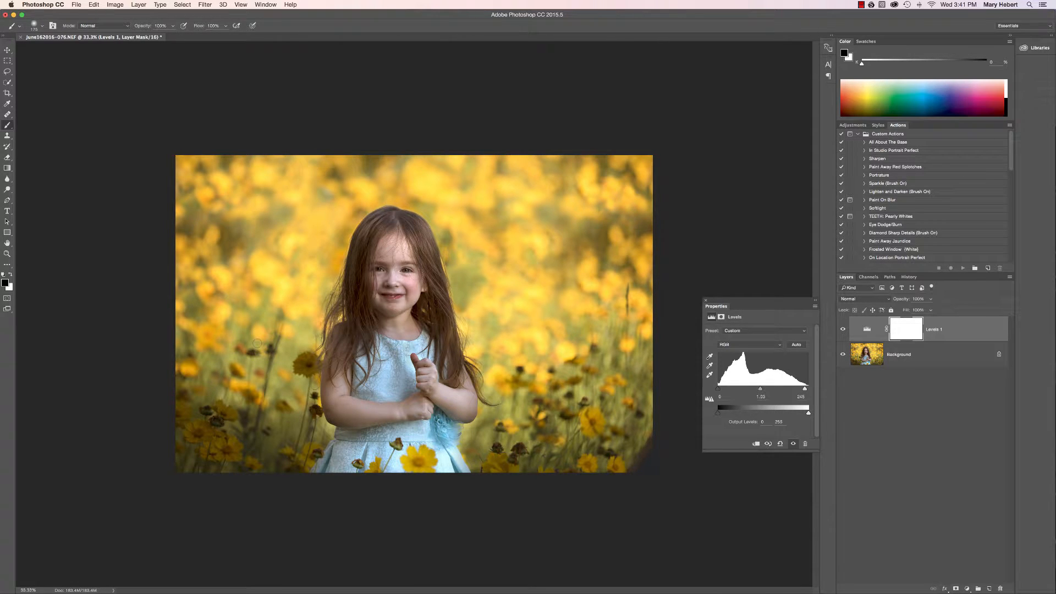
{"action": "key", "text": "bracketright"}
{"action": "key", "text": "bracketright"}
{"action": "key", "text": "bracketright"}
{"action": "key", "text": "bracketright"}
{"action": "key", "text": "bracketright"}
{"action": "key", "text": "bracketright"}
{"action": "key", "text": "bracketright"}
{"action": "key", "text": "bracketright"}
{"action": "key", "text": "bracketright"}
{"action": "key", "text": "bracketright"}
{"action": "key", "text": "bracketright"}
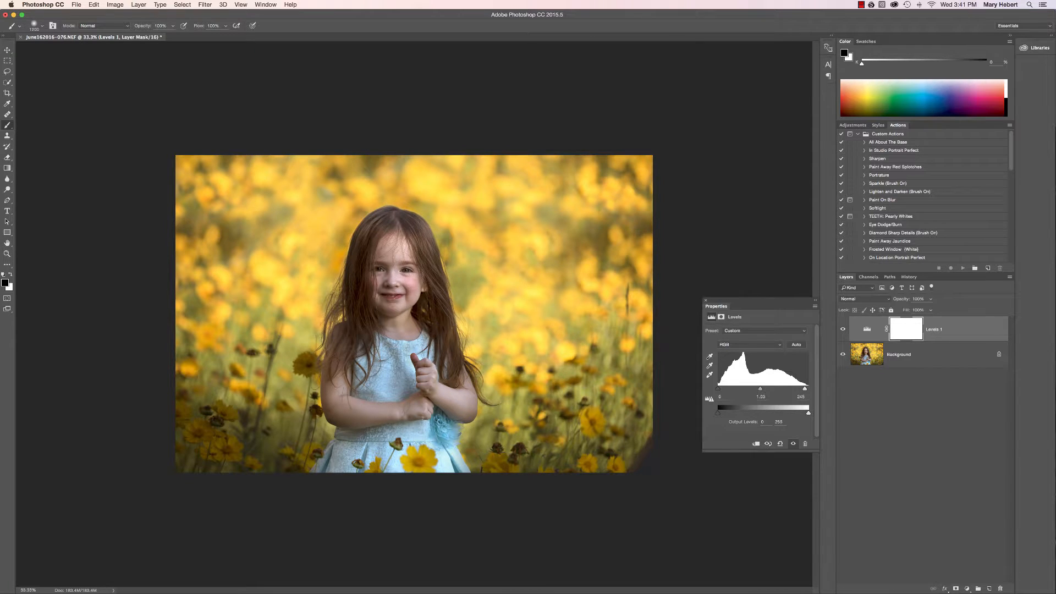
{"action": "mouse_move", "coordinate": [390, 429]}
{"action": "left_mouse_down"}
{"action": "mouse_move", "coordinate": [363, 385]}
{"action": "mouse_move", "coordinate": [368, 374]}
{"action": "mouse_move", "coordinate": [396, 403]}
{"action": "left_mouse_up"}
{"action": "right_click", "coordinate": [932, 362]}
{"action": "left_click", "coordinate": [963, 439]}
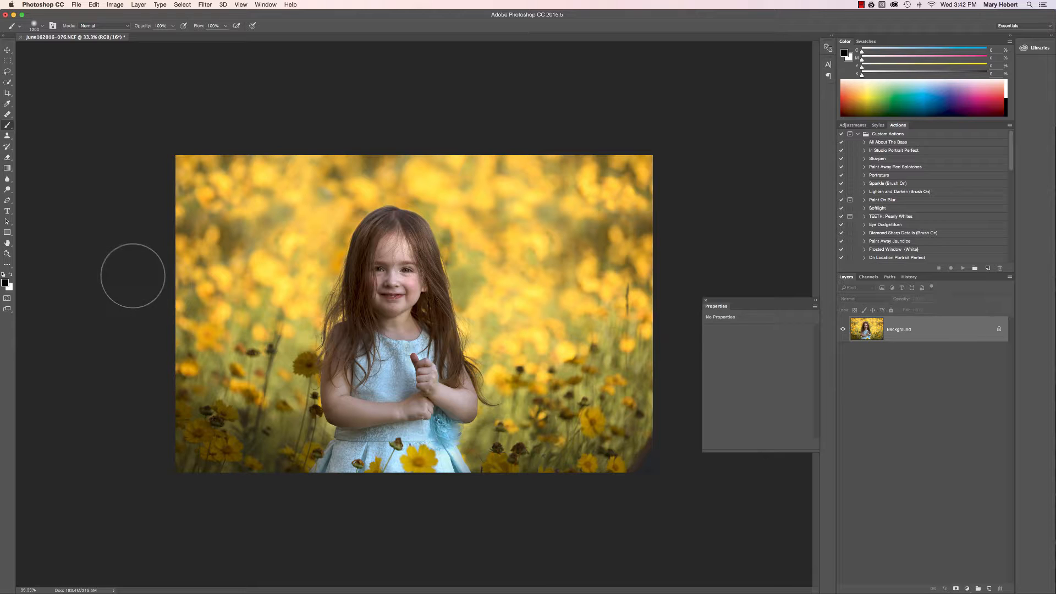
Step: Reduce the brush size considerably and duplicate the Background layer
{"action": "key", "text": "super+plus"}
{"action": "key", "text": "super+plus"}
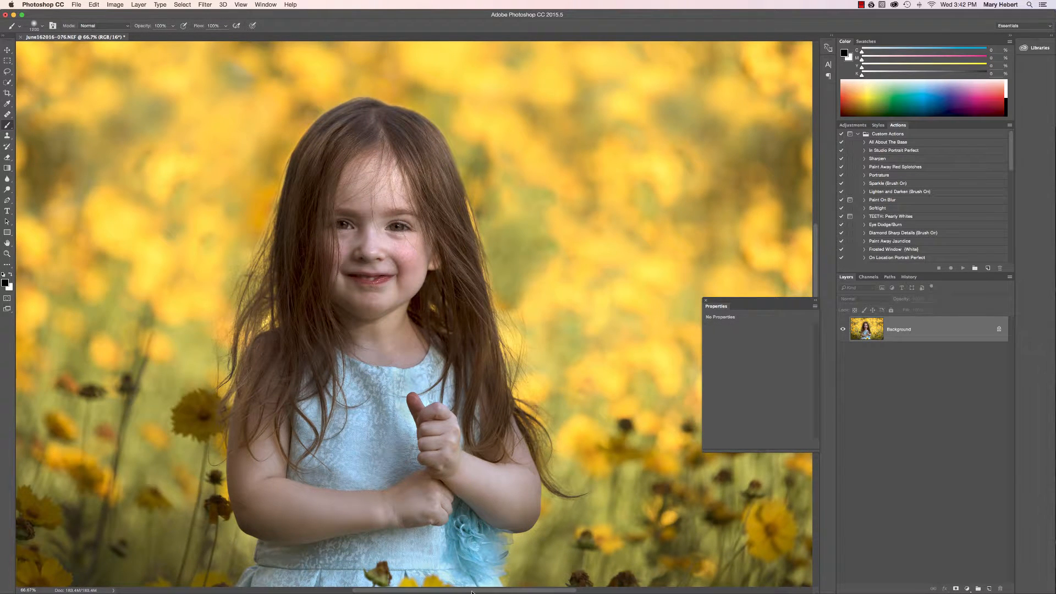
{"action": "mouse_move", "coordinate": [468, 591]}
{"action": "left_mouse_down"}
{"action": "mouse_move", "coordinate": [412, 592]}
{"action": "mouse_move", "coordinate": [426, 591]}
{"action": "left_mouse_up"}
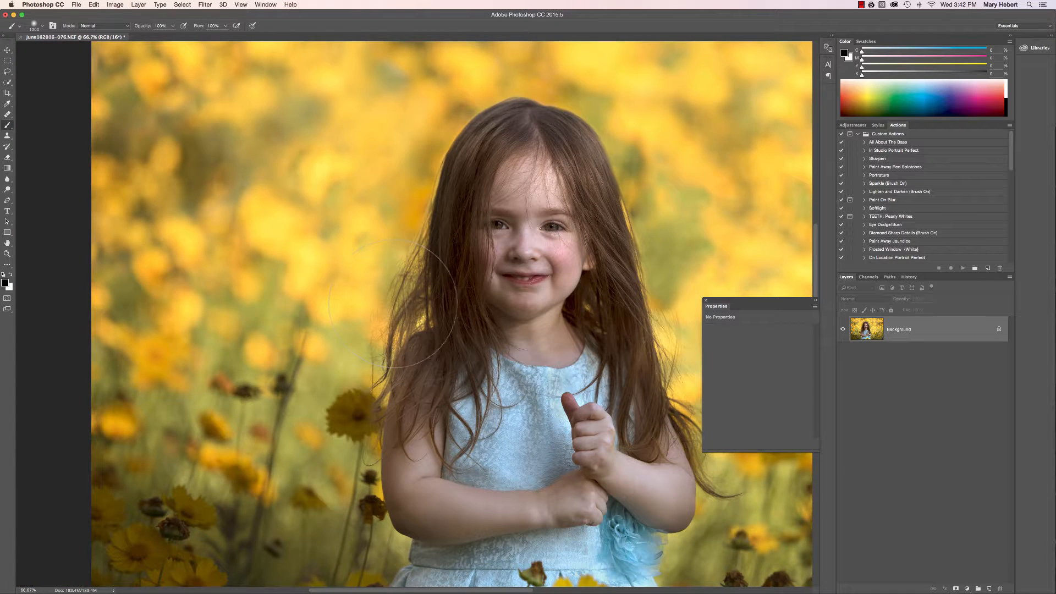
{"action": "key", "text": "bracketleft"}
{"action": "key", "text": "bracketleft"}
{"action": "key", "text": "bracketleft"}
{"action": "key", "text": "bracketleft"}
{"action": "key", "text": "bracketleft"}
{"action": "key", "text": "bracketleft"}
{"action": "key", "text": "bracketleft"}
{"action": "key", "text": "bracketleft"}
{"action": "key", "text": "bracketleft"}
{"action": "key", "text": "ctrl+j"}
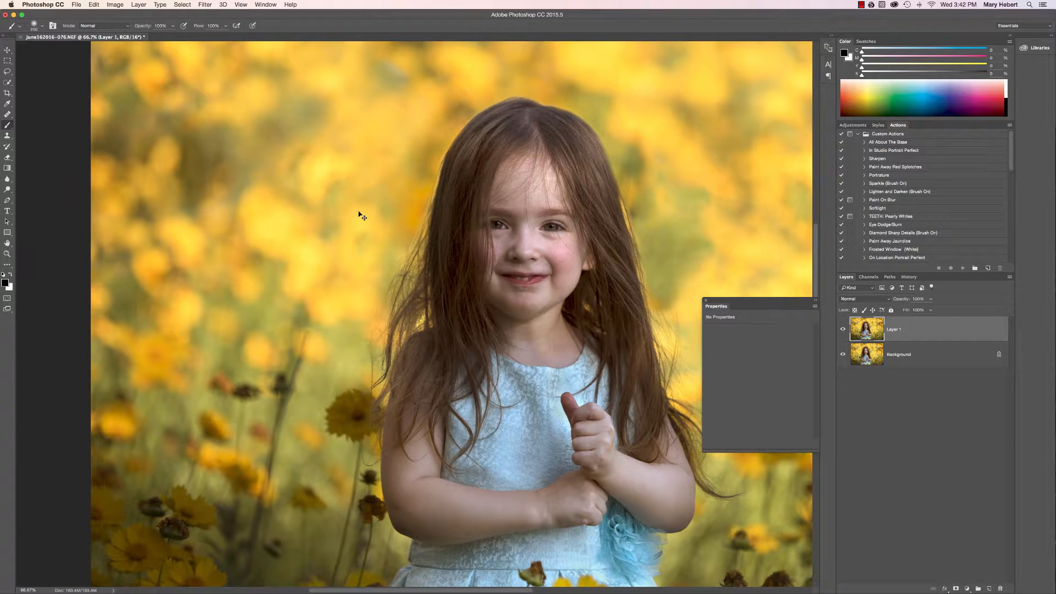
Step: Add a layer mask to Layer 1 and paint black on it over the stray hairs left of the girl's head with a smaller brush
{"action": "key", "text": "ctrl+1"}
{"action": "scroll", "coordinate": [429, 265], "scroll_direction": "up", "scroll_amount": 2}
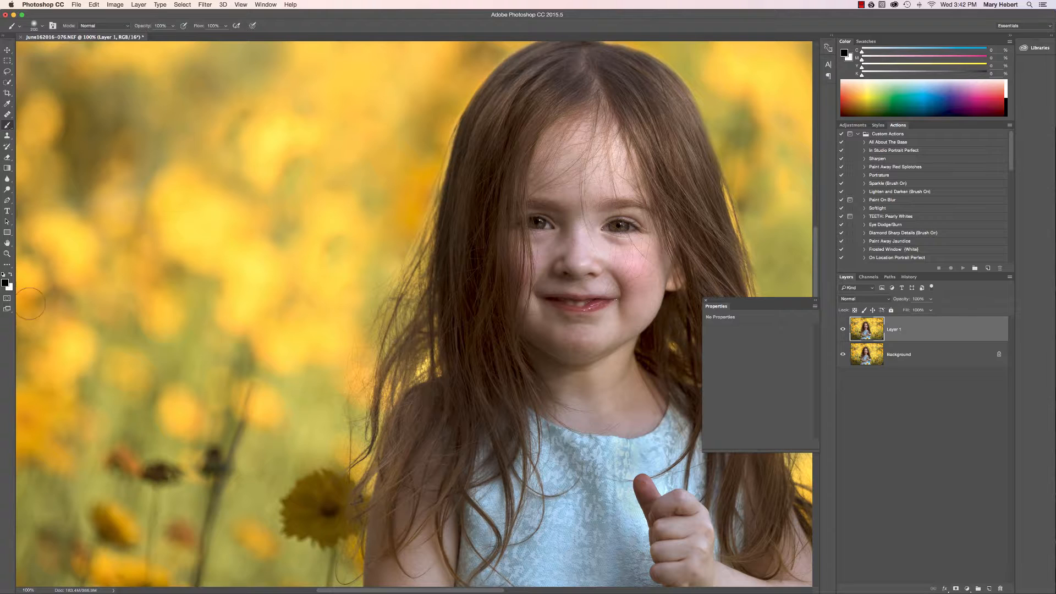
{"action": "key", "text": "bracketleft"}
{"action": "key", "text": "bracketleft"}
{"action": "key", "text": "bracketleft"}
{"action": "key", "text": "bracketleft"}
{"action": "key", "text": "bracketleft"}
{"action": "left_click", "coordinate": [413, 212]}
{"action": "left_click_drag", "start_coordinate": [413, 212], "coordinate": [415, 209]}
{"action": "key", "text": "super+z"}
{"action": "left_click", "coordinate": [956, 589]}
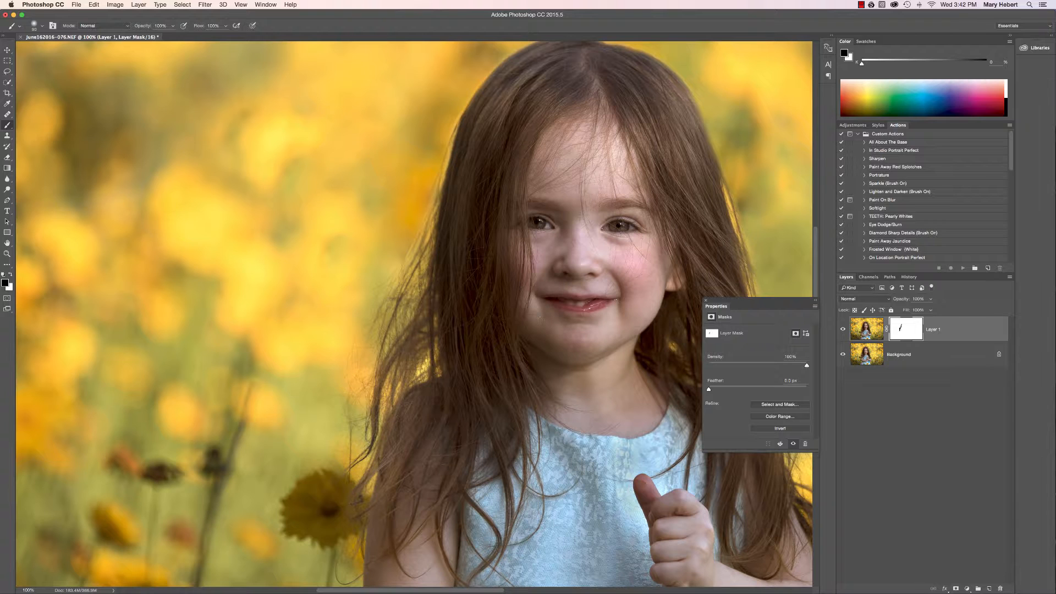
Step: Unlock the Background layer and move it beneath Layer 1 so clean blurred flowers fill the masked area left of the hair
{"action": "left_click", "coordinate": [900, 354]}
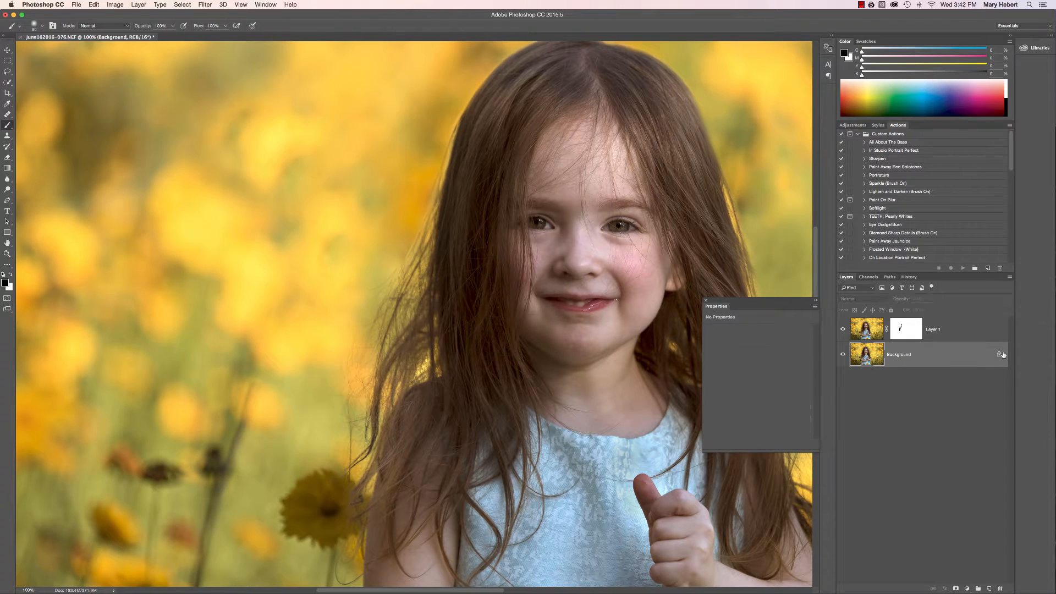
{"action": "left_click", "coordinate": [998, 353]}
{"action": "key", "text": "v"}
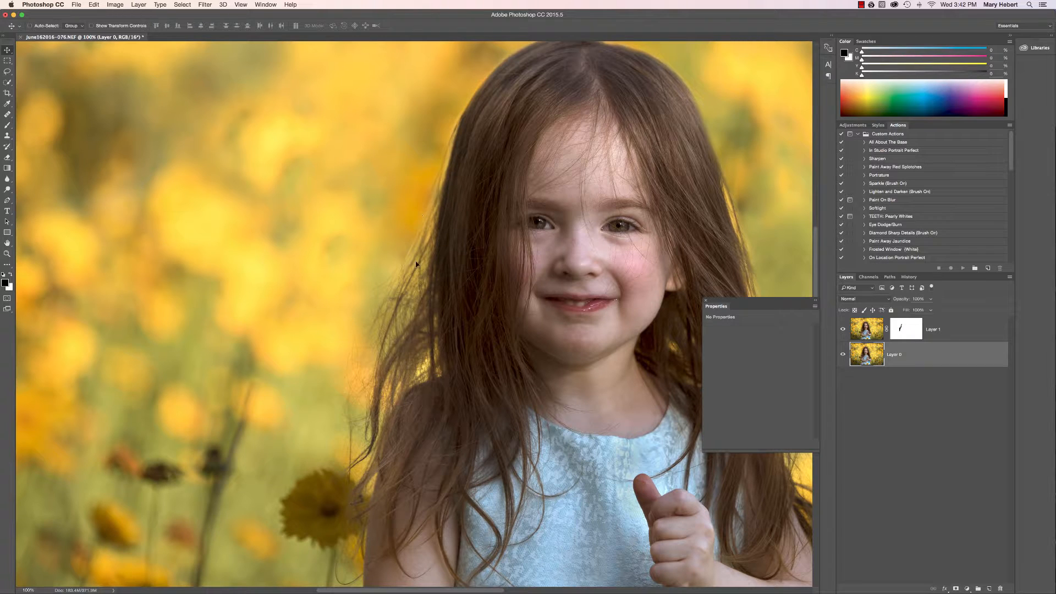
{"action": "left_click_drag", "start_coordinate": [416, 264], "coordinate": [440, 291]}
{"action": "key", "text": "super+minus"}
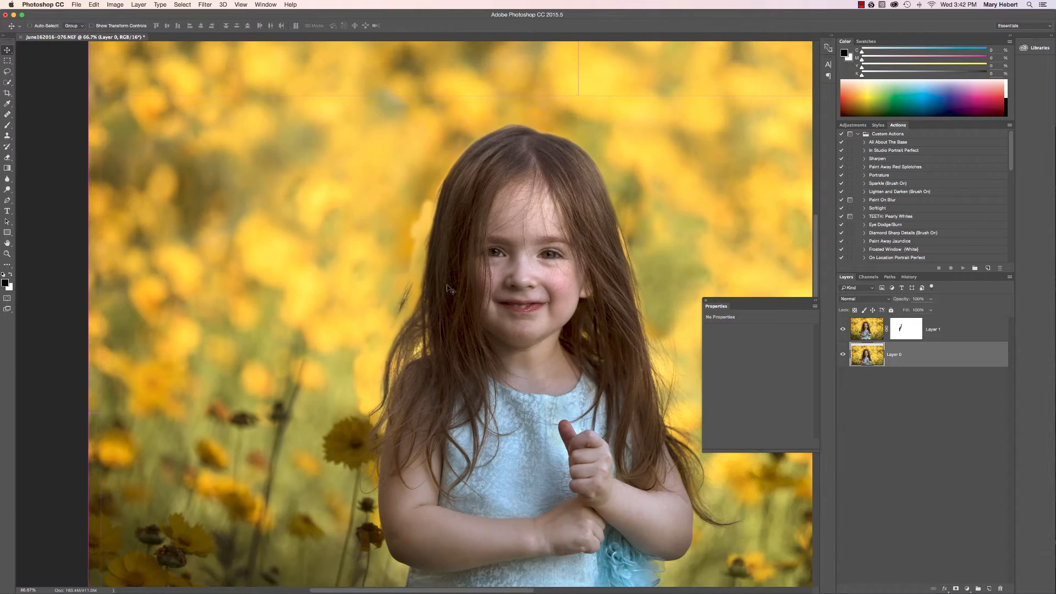
{"action": "left_click_drag", "start_coordinate": [442, 237], "coordinate": [387, 280]}
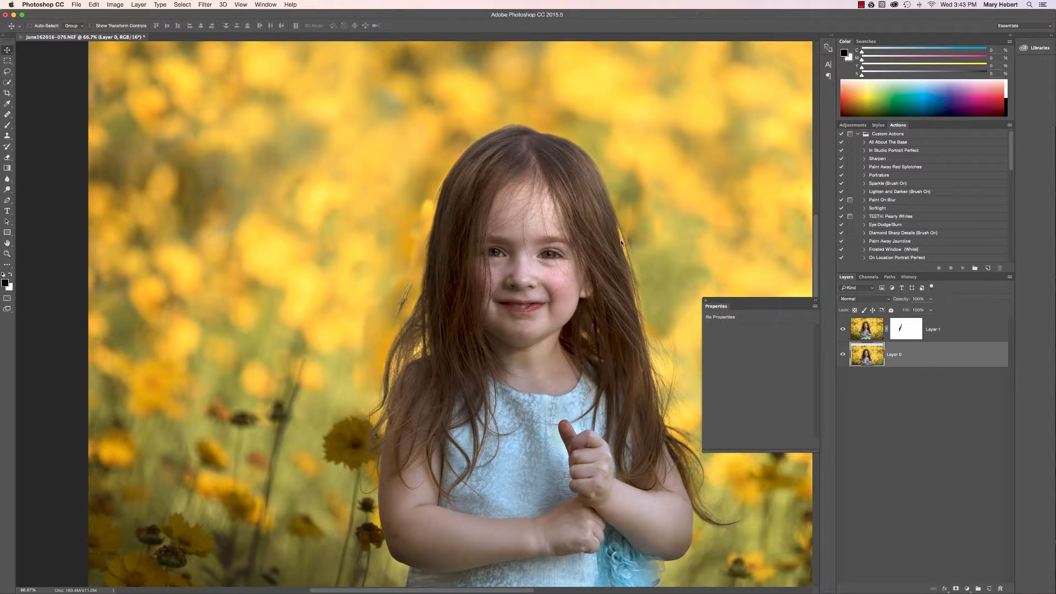
Step: Paint black on the Layer 1 mask over the remaining dark hair fragments and background patches left of the girl's hair
{"action": "left_click", "coordinate": [901, 329]}
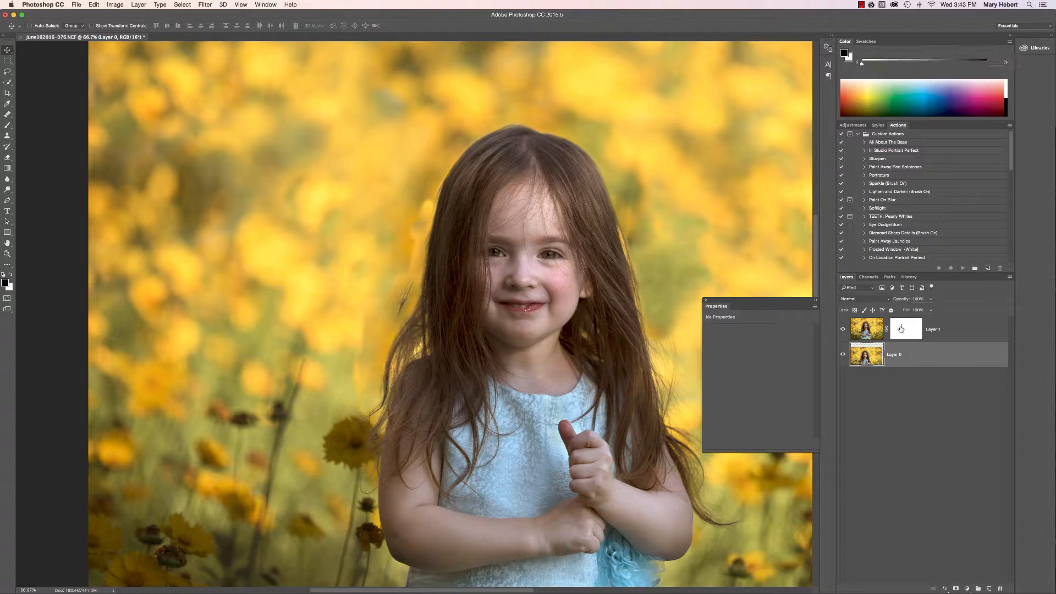
{"action": "left_click", "coordinate": [8, 125]}
{"action": "key", "text": "super+equal"}
{"action": "key", "text": "super+equal"}
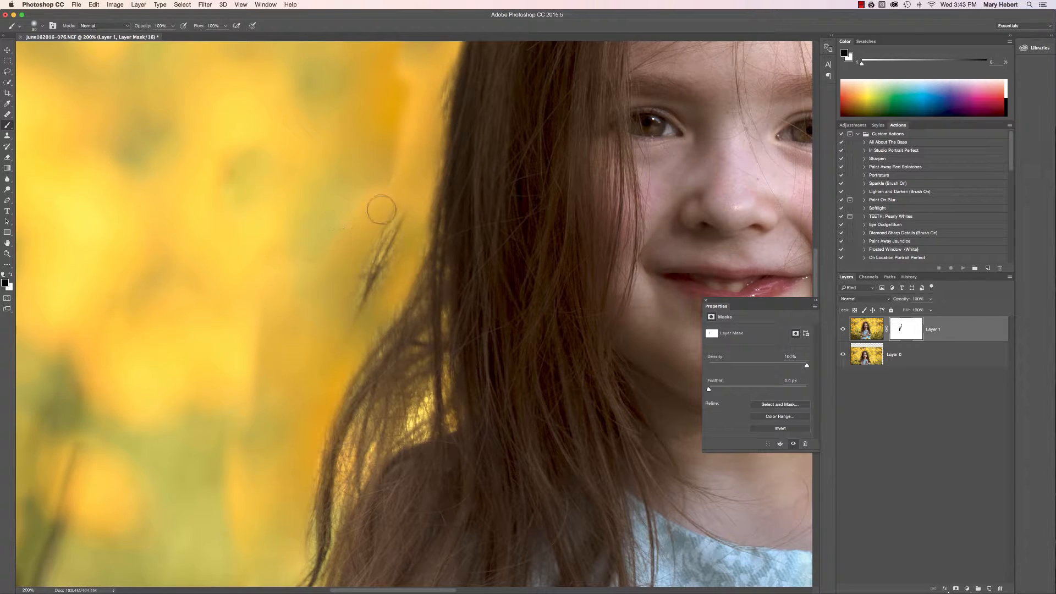
{"action": "mouse_move", "coordinate": [399, 223]}
{"action": "left_mouse_down"}
{"action": "mouse_move", "coordinate": [374, 281]}
{"action": "mouse_move", "coordinate": [326, 314]}
{"action": "left_mouse_up"}
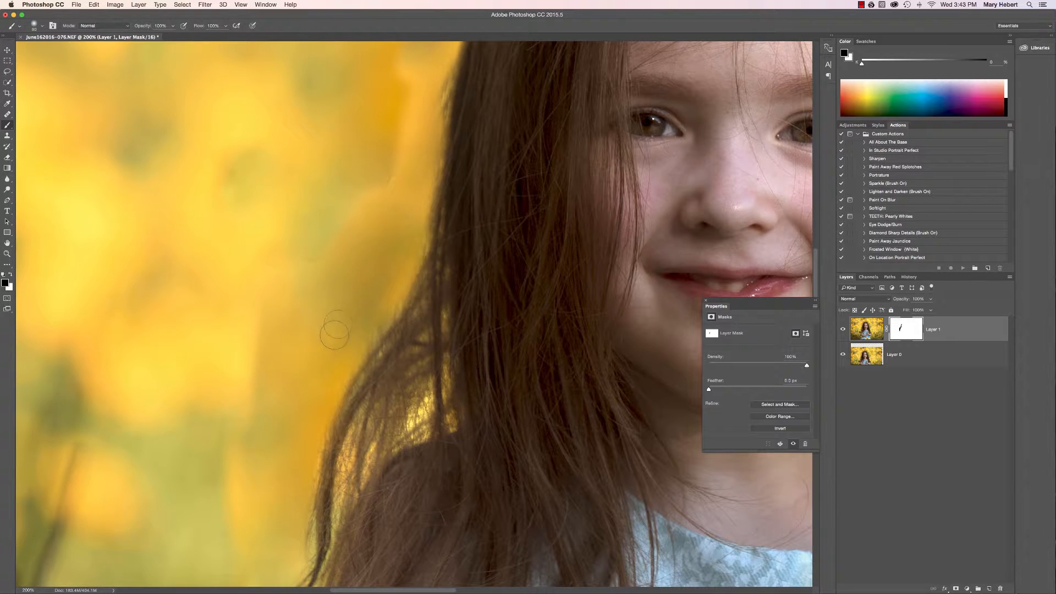
{"action": "scroll", "coordinate": [398, 326], "scroll_direction": "up", "scroll_amount": 5}
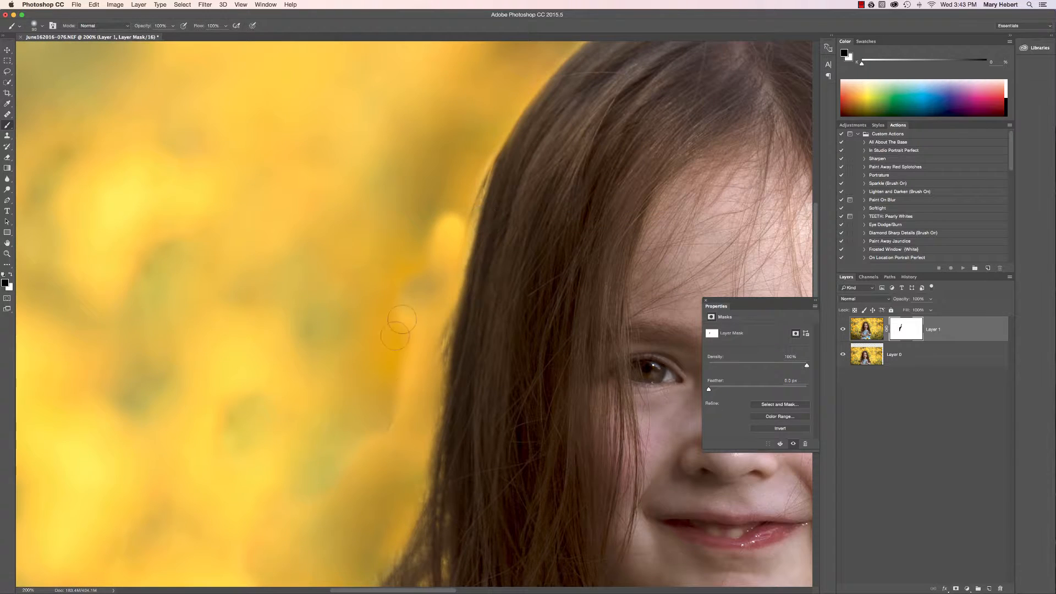
{"action": "mouse_move", "coordinate": [398, 325]}
{"action": "left_mouse_down"}
{"action": "mouse_move", "coordinate": [381, 444]}
{"action": "mouse_move", "coordinate": [400, 290]}
{"action": "mouse_move", "coordinate": [419, 257]}
{"action": "mouse_move", "coordinate": [415, 295]}
{"action": "mouse_move", "coordinate": [432, 232]}
{"action": "left_mouse_up"}
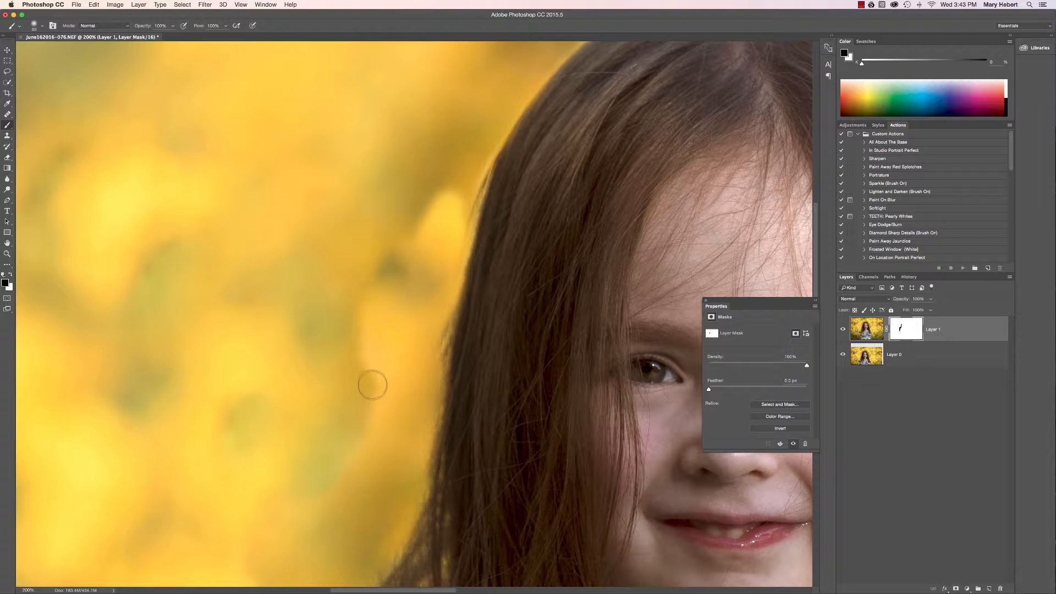
Step: Reduce the brush size and paint black on the mask along the left edge of the hair, from beside the forehead down to the shoulder
{"action": "key", "text": "bracketleft"}
{"action": "key", "text": "bracketleft"}
{"action": "key", "text": "bracketleft"}
{"action": "key", "text": "bracketleft"}
{"action": "key", "text": "bracketleft"}
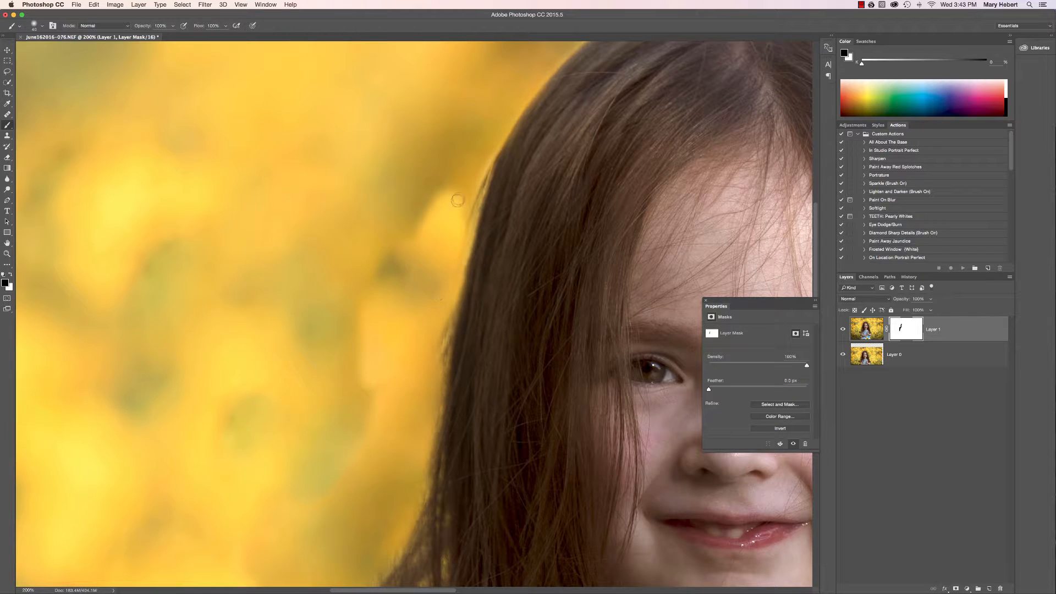
{"action": "mouse_move", "coordinate": [474, 185]}
{"action": "left_mouse_down"}
{"action": "mouse_move", "coordinate": [485, 168]}
{"action": "mouse_move", "coordinate": [470, 216]}
{"action": "mouse_move", "coordinate": [486, 150]}
{"action": "mouse_move", "coordinate": [454, 207]}
{"action": "mouse_move", "coordinate": [463, 174]}
{"action": "mouse_move", "coordinate": [464, 256]}
{"action": "mouse_move", "coordinate": [440, 351]}
{"action": "mouse_move", "coordinate": [457, 247]}
{"action": "mouse_move", "coordinate": [462, 267]}
{"action": "left_mouse_up"}
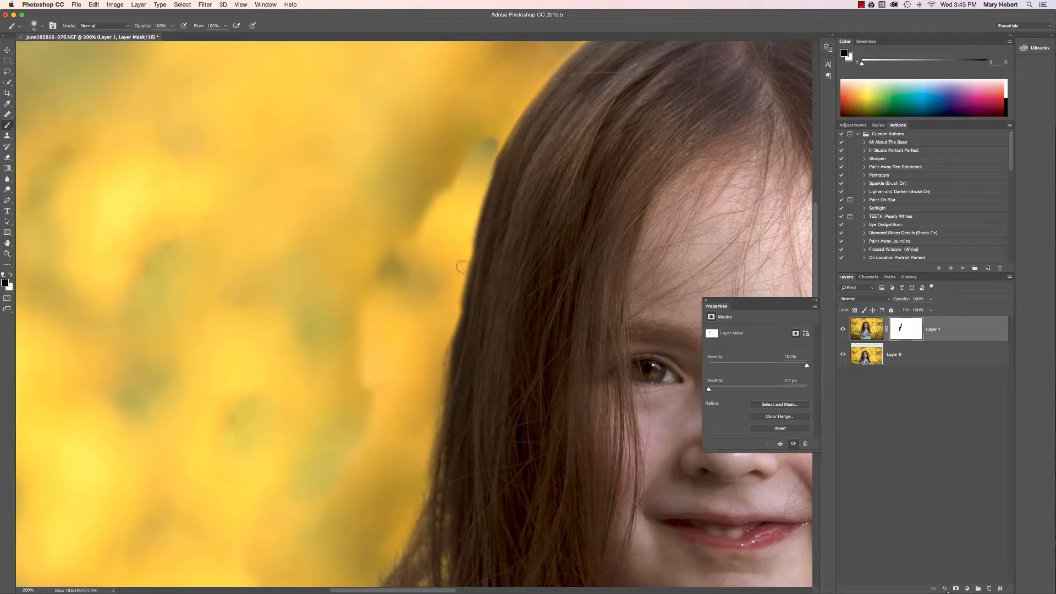
{"action": "scroll", "coordinate": [440, 286], "scroll_direction": "down", "scroll_amount": 3}
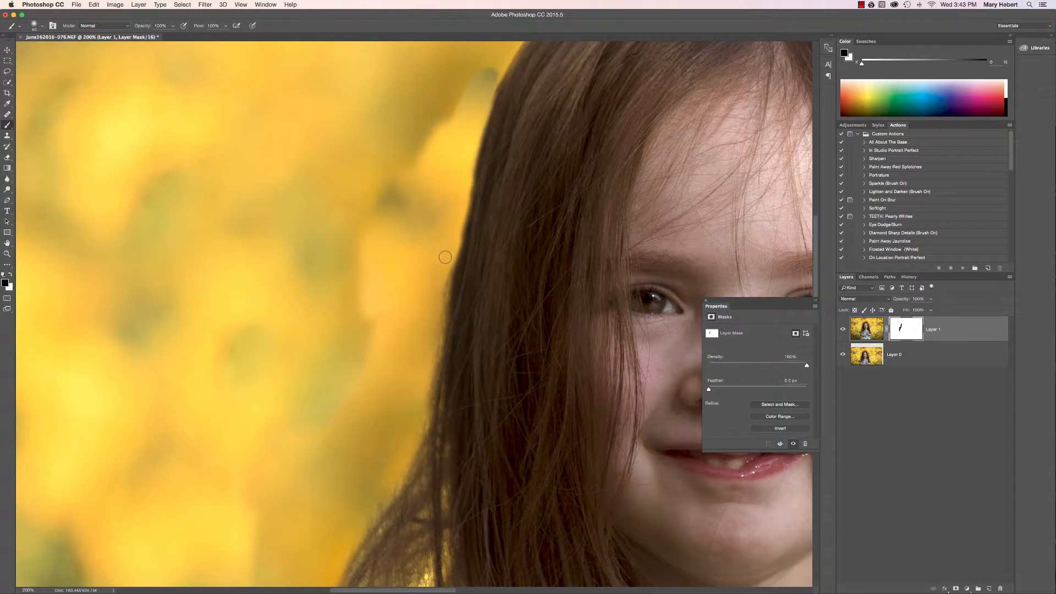
{"action": "scroll", "coordinate": [422, 358], "scroll_direction": "down", "scroll_amount": 1}
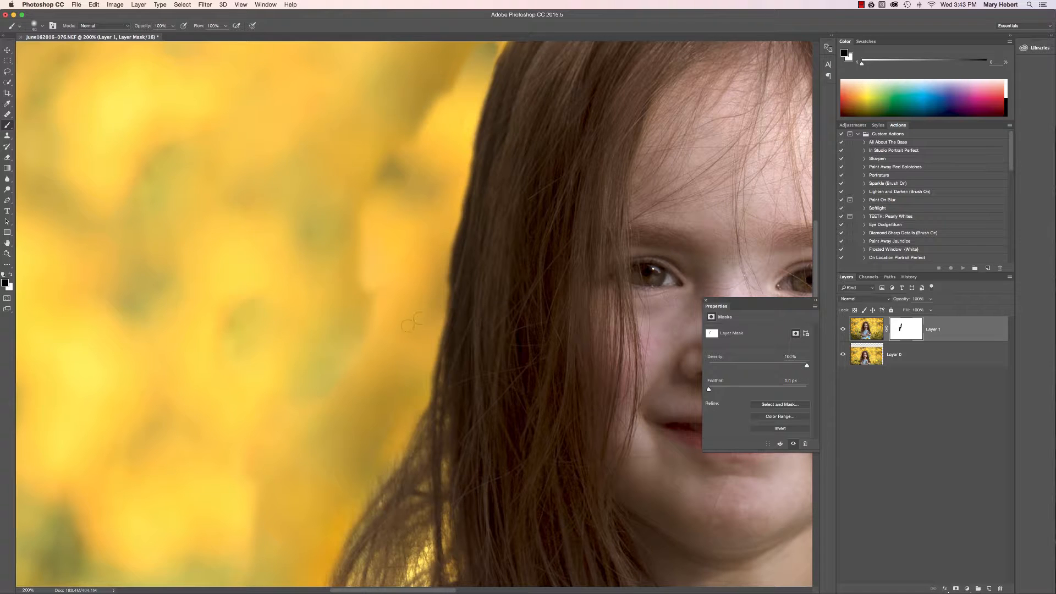
{"action": "scroll", "coordinate": [413, 287], "scroll_direction": "down", "scroll_amount": 4}
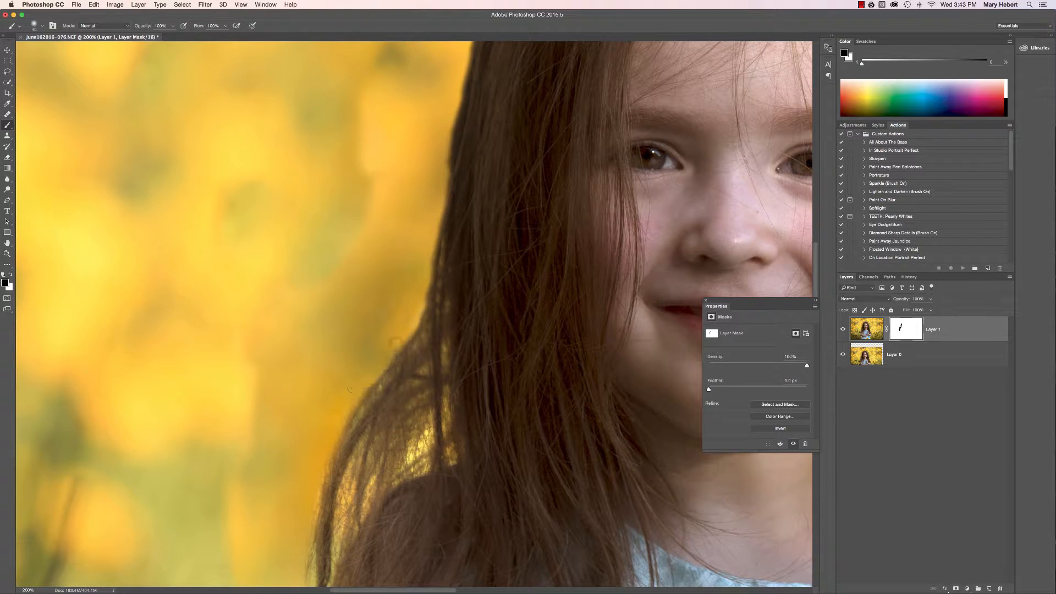
{"action": "scroll", "coordinate": [330, 418], "scroll_direction": "down", "scroll_amount": 1}
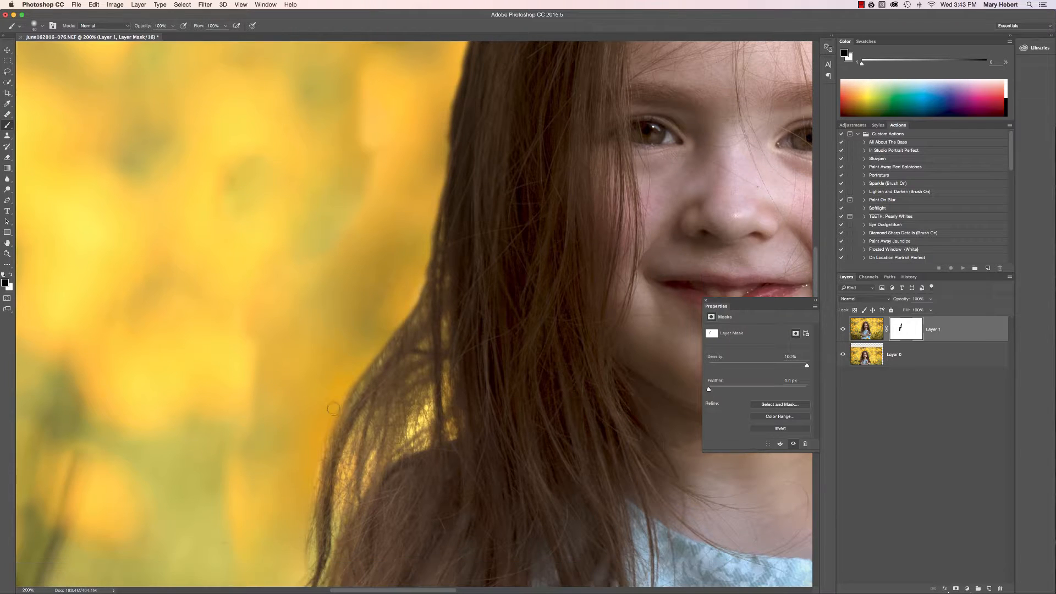
{"action": "scroll", "coordinate": [324, 402], "scroll_direction": "down", "scroll_amount": 4}
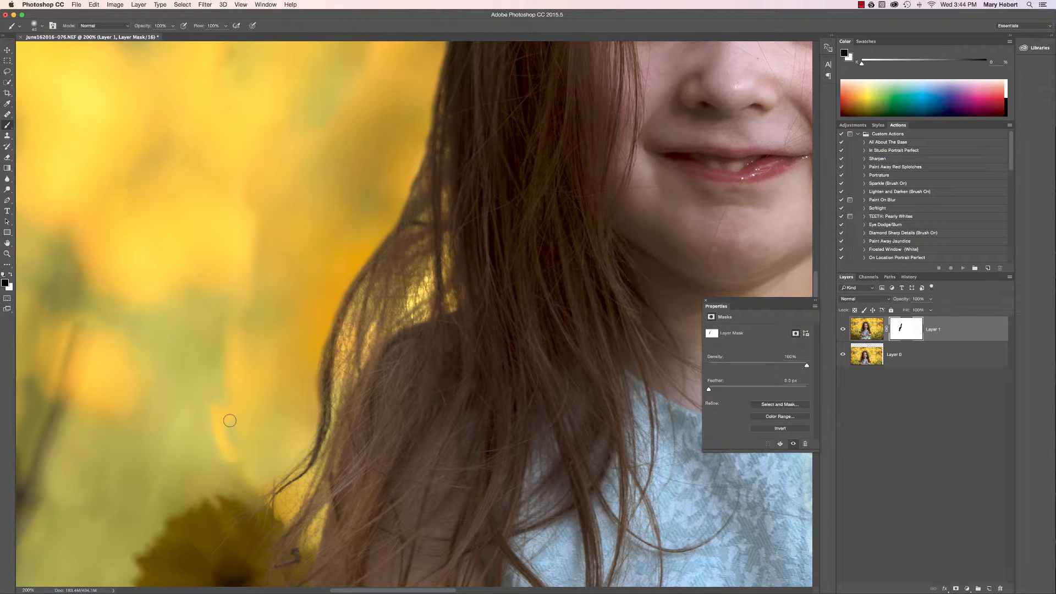
Step: Enlarge the brush and paint black on the Layer 1 mask over the flyaway hairs along the right side of the girl's long hair
{"action": "key", "text": "bracketright"}
{"action": "key", "text": "bracketright"}
{"action": "key", "text": "bracketright"}
{"action": "key", "text": "bracketright"}
{"action": "key", "text": "bracketright"}
{"action": "key", "text": "bracketright"}
{"action": "key", "text": "bracketright"}
{"action": "key", "text": "bracketright"}
{"action": "scroll", "coordinate": [421, 305], "scroll_direction": "up", "scroll_amount": 5}
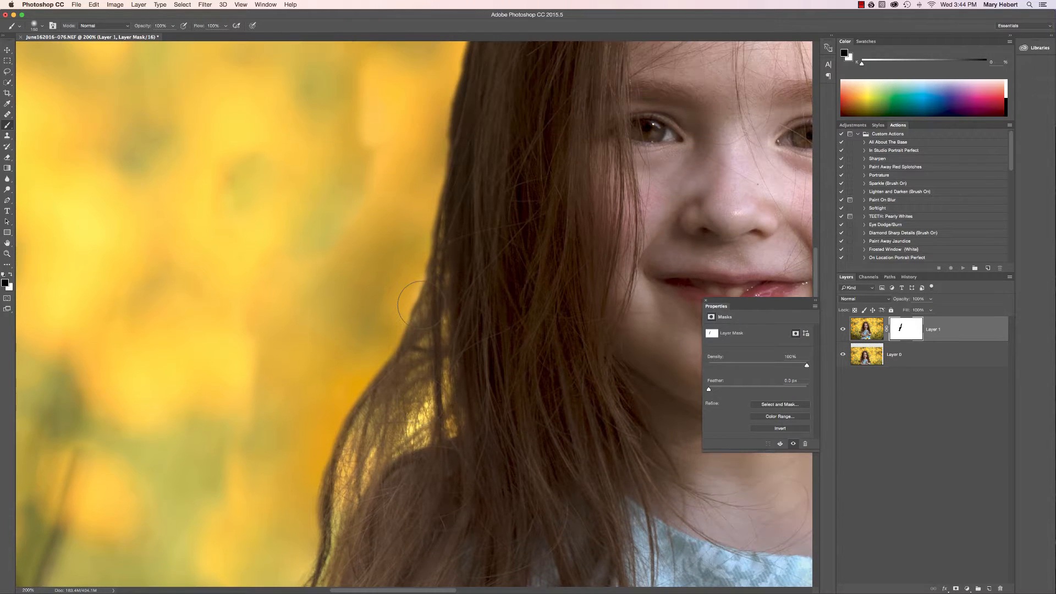
{"action": "key", "text": "super+minus"}
{"action": "key", "text": "super+minus"}
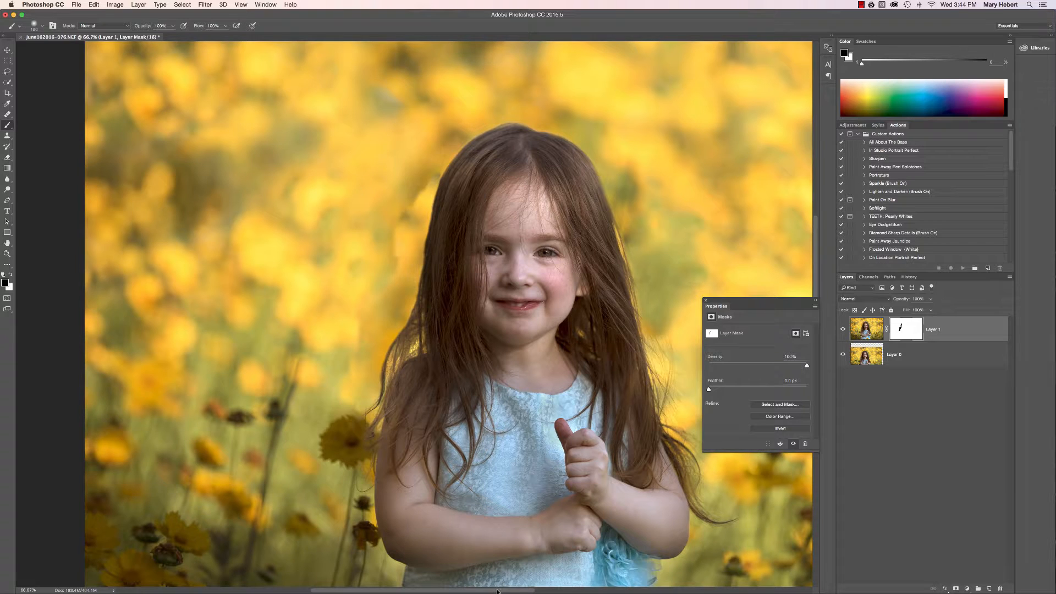
{"action": "left_click_drag", "start_coordinate": [497, 591], "coordinate": [538, 592]}
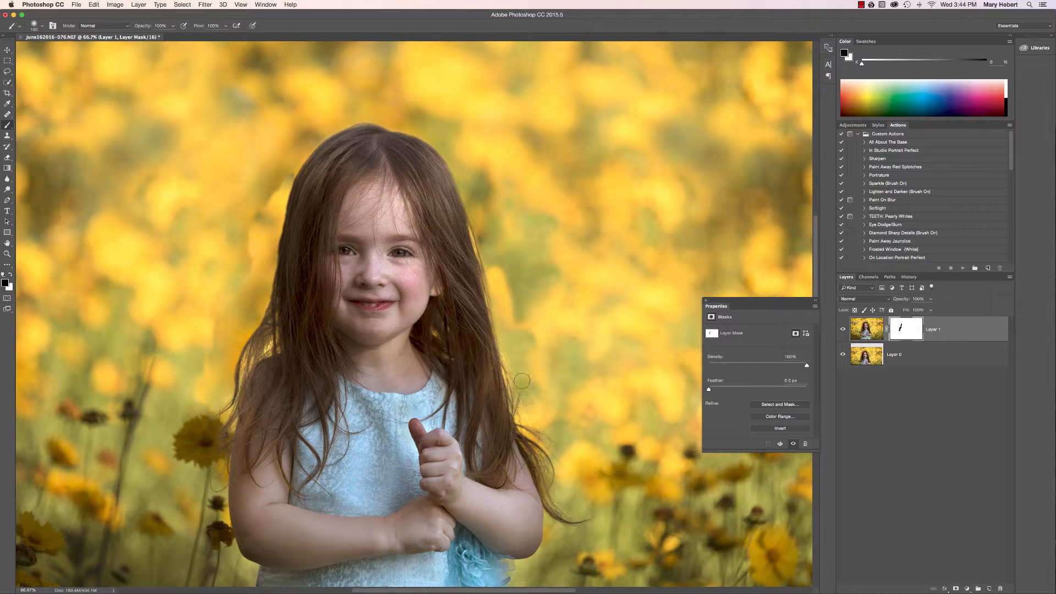
{"action": "left_click_drag", "start_coordinate": [537, 421], "coordinate": [538, 426]}
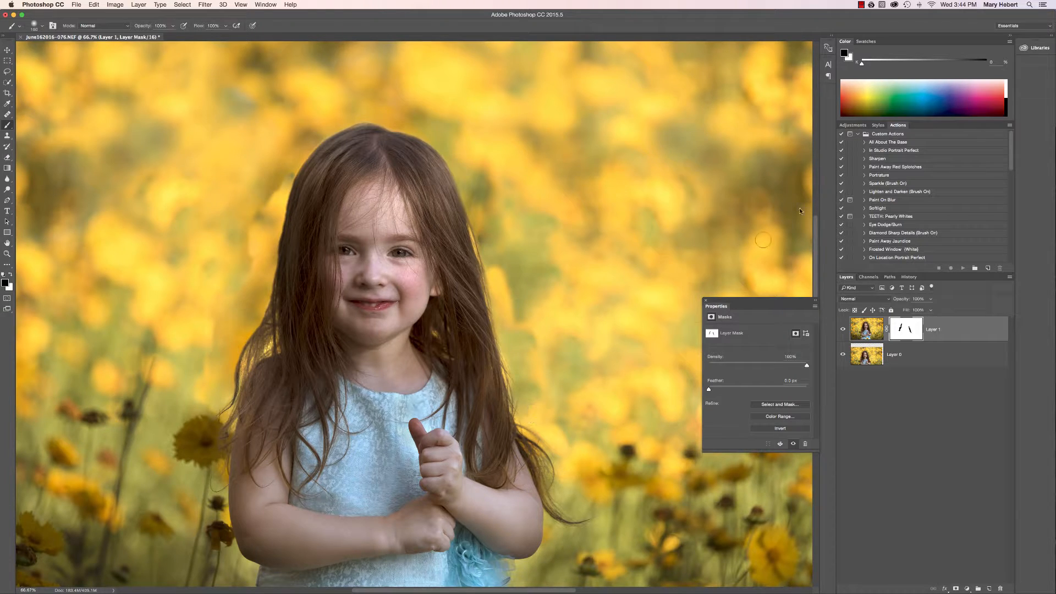
Step: Reduce the brush size and paint black on the mask along the hair edge right of the girl's face, undoing the last stroke
{"action": "key", "text": "super+equal"}
{"action": "key", "text": "super+equal"}
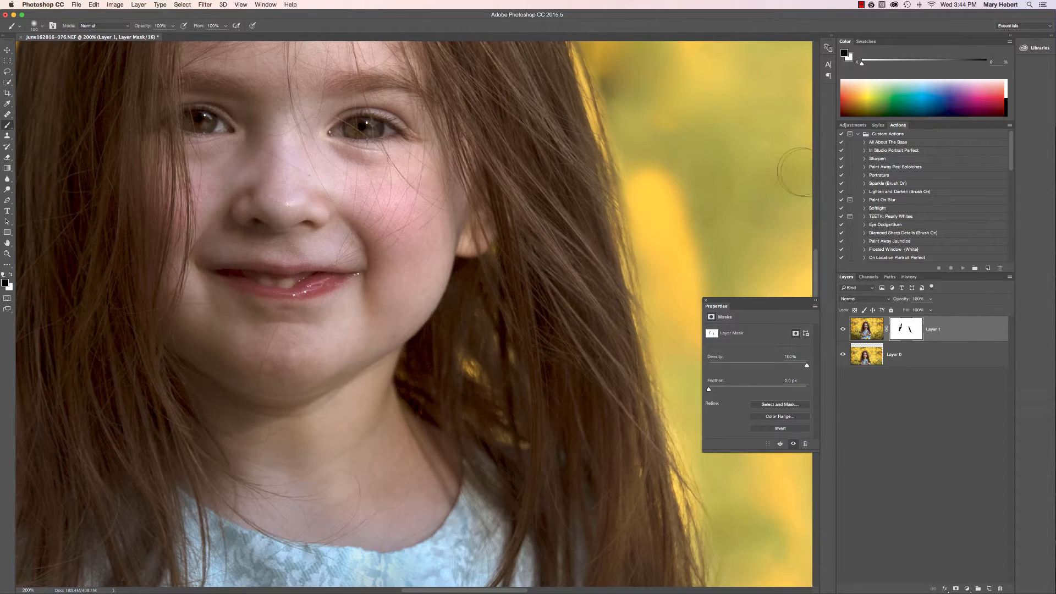
{"action": "scroll", "coordinate": [644, 173], "scroll_direction": "up", "scroll_amount": 5}
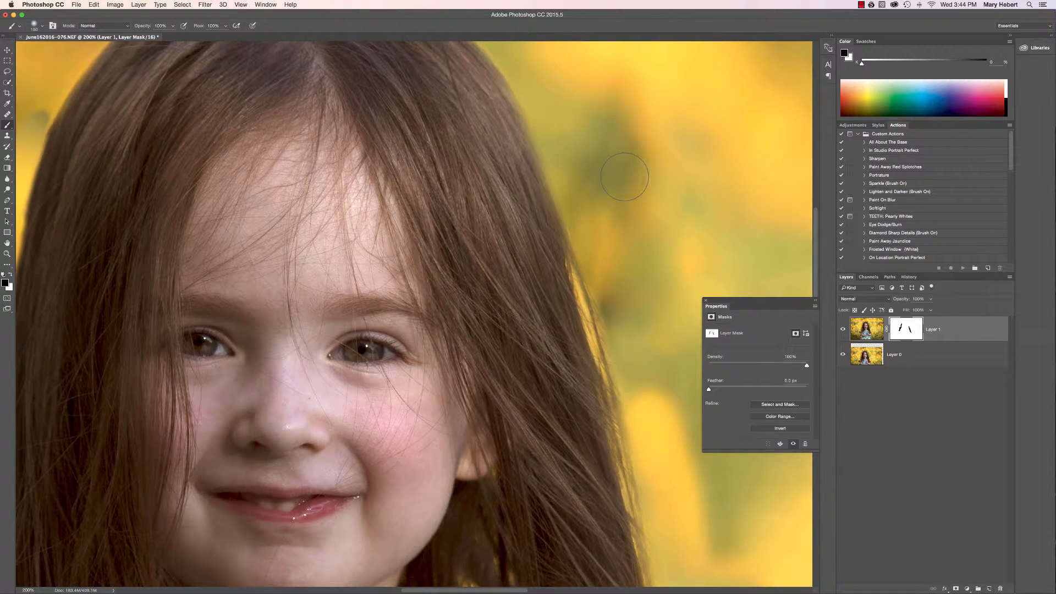
{"action": "key", "text": "bracketleft"}
{"action": "key", "text": "bracketleft"}
{"action": "key", "text": "bracketleft"}
{"action": "key", "text": "bracketleft"}
{"action": "key", "text": "bracketleft"}
{"action": "key", "text": "bracketleft"}
{"action": "scroll", "coordinate": [624, 176], "scroll_direction": "up", "scroll_amount": 3}
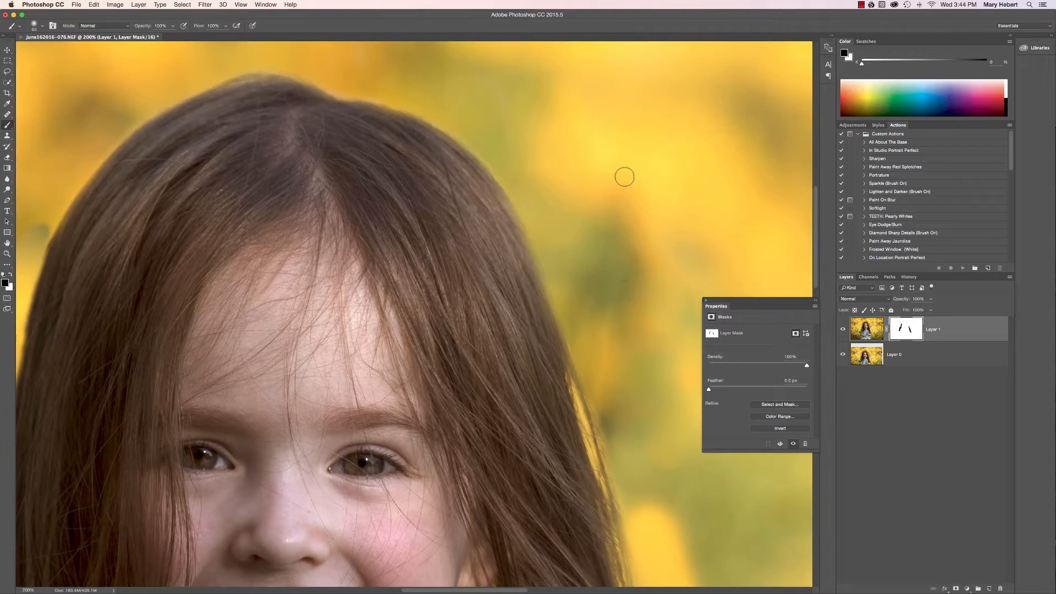
{"action": "scroll", "coordinate": [623, 175], "scroll_direction": "down", "scroll_amount": 5}
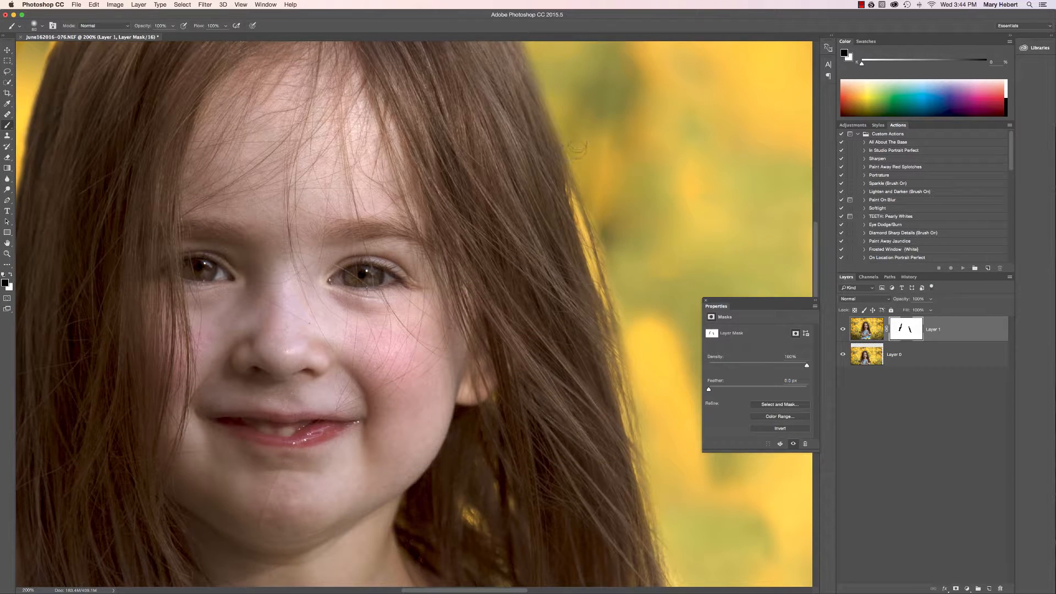
{"action": "mouse_move", "coordinate": [577, 148]}
{"action": "left_mouse_down"}
{"action": "mouse_move", "coordinate": [610, 259]}
{"action": "mouse_move", "coordinate": [595, 144]}
{"action": "mouse_move", "coordinate": [586, 158]}
{"action": "mouse_move", "coordinate": [633, 318]}
{"action": "left_mouse_up"}
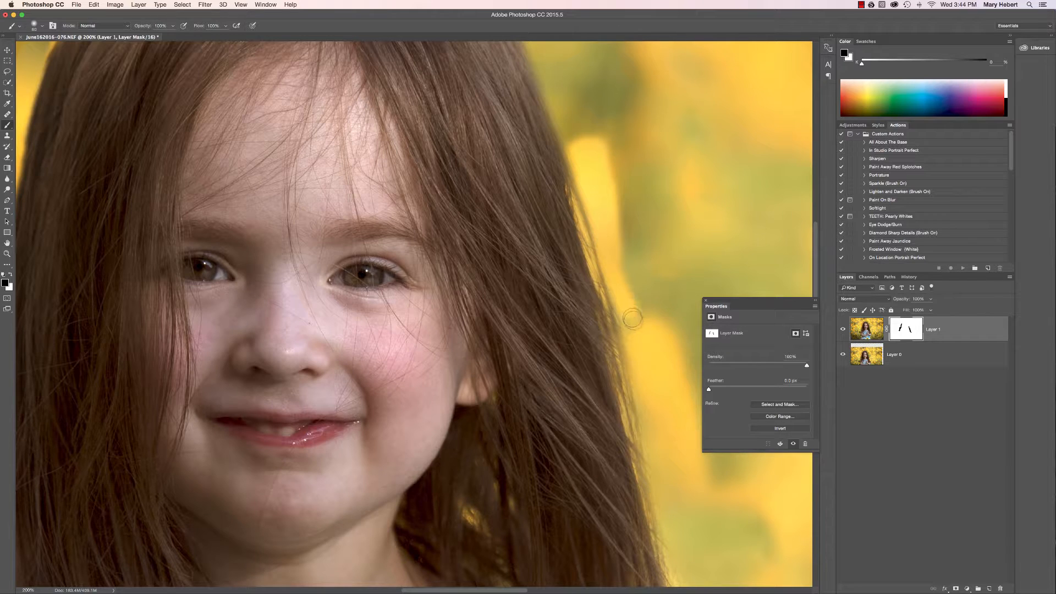
{"action": "scroll", "coordinate": [632, 313], "scroll_direction": "down", "scroll_amount": 4}
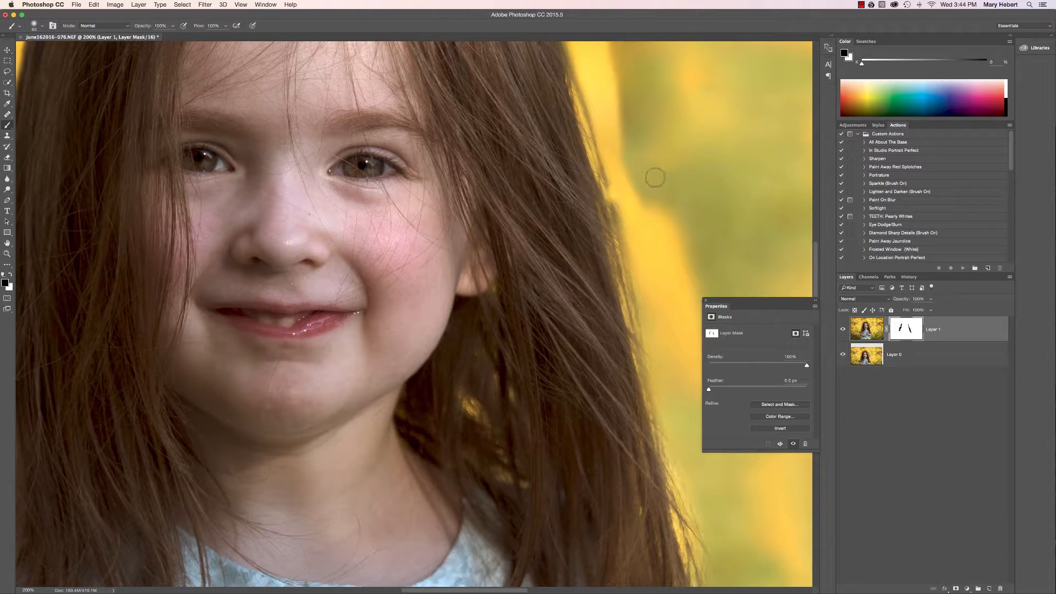
{"action": "key", "text": "super+z"}
{"action": "scroll", "coordinate": [18, 448], "scroll_direction": "down", "scroll_amount": 1}
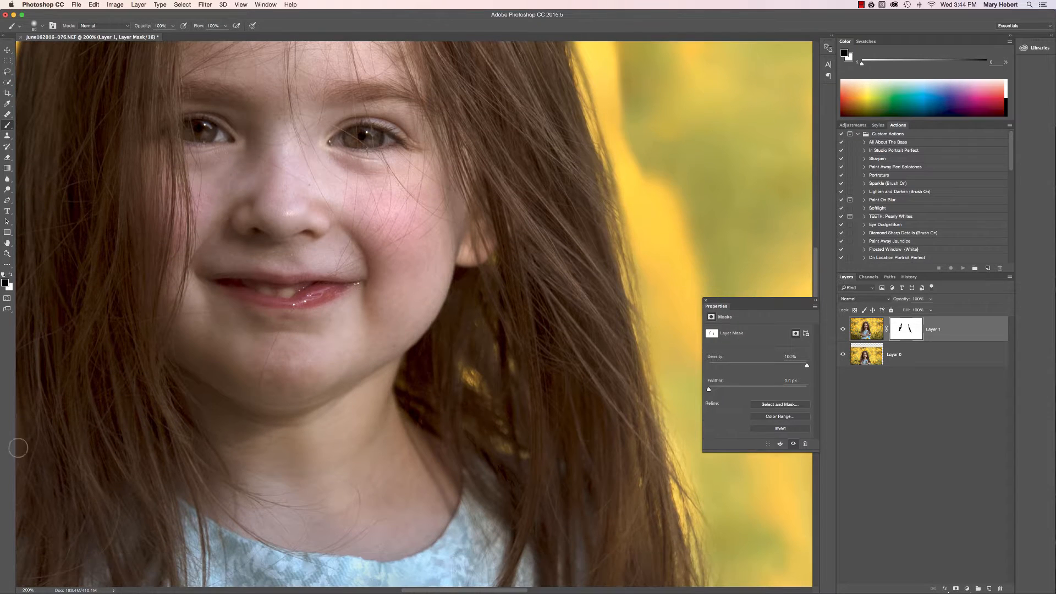
Step: Switch to white, adjust the brush size, and paint on the mask to restore the hair edge beside and below the right cheek
{"action": "left_click", "coordinate": [10, 274]}
{"action": "key", "text": "bracketright"}
{"action": "key", "text": "bracketright"}
{"action": "key", "text": "bracketright"}
{"action": "key", "text": "bracketright"}
{"action": "key", "text": "bracketright"}
{"action": "key", "text": "bracketleft"}
{"action": "key", "text": "bracketleft"}
{"action": "key", "text": "bracketleft"}
{"action": "key", "text": "bracketleft"}
{"action": "key", "text": "bracketleft"}
{"action": "key", "text": "bracketleft"}
{"action": "key", "text": "bracketleft"}
{"action": "key", "text": "bracketleft"}
{"action": "key", "text": "bracketleft"}
{"action": "key", "text": "bracketleft"}
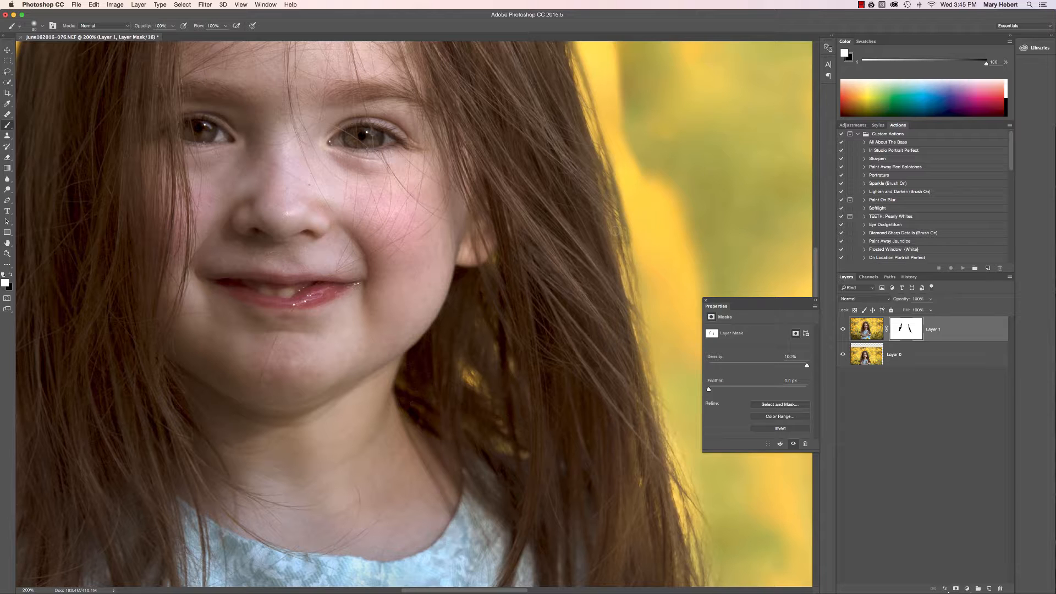
{"action": "left_click_drag", "start_coordinate": [638, 306], "coordinate": [642, 332]}
{"action": "scroll", "coordinate": [612, 260], "scroll_direction": "down", "scroll_amount": 5}
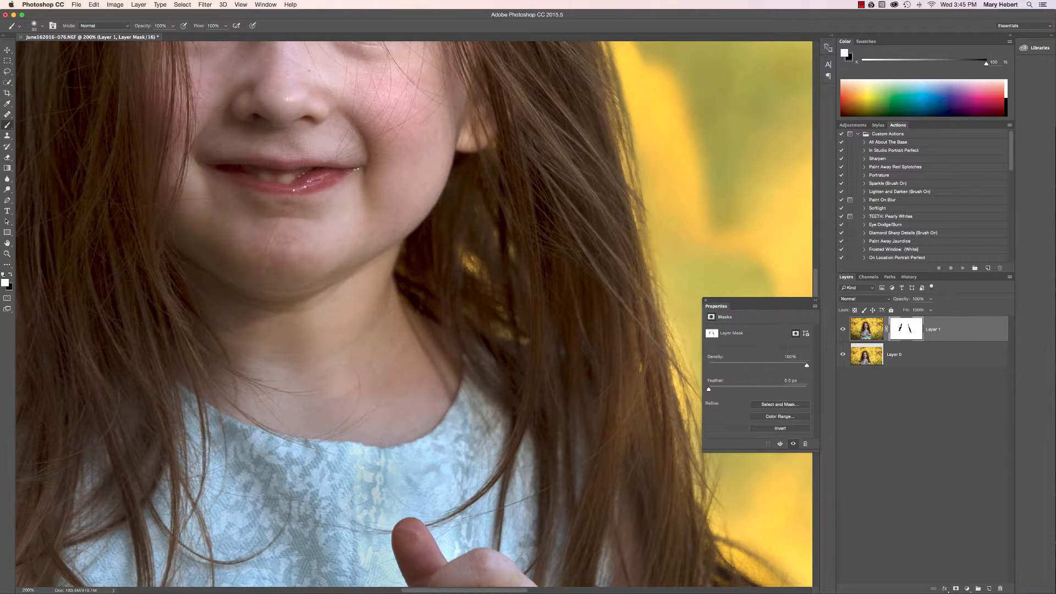
{"action": "left_click_drag", "start_coordinate": [641, 233], "coordinate": [659, 297]}
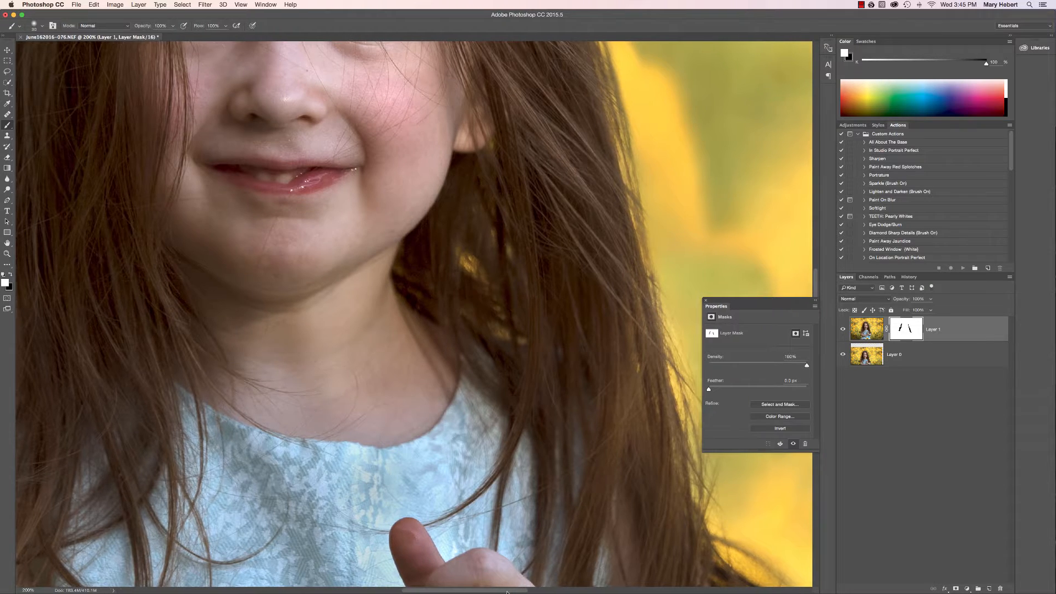
Step: Switch back to black and paint on the mask over the flyaway hairs along the right hair edge level with the neckline
{"action": "scroll", "coordinate": [385, 416], "scroll_direction": "right", "scroll_amount": 5}
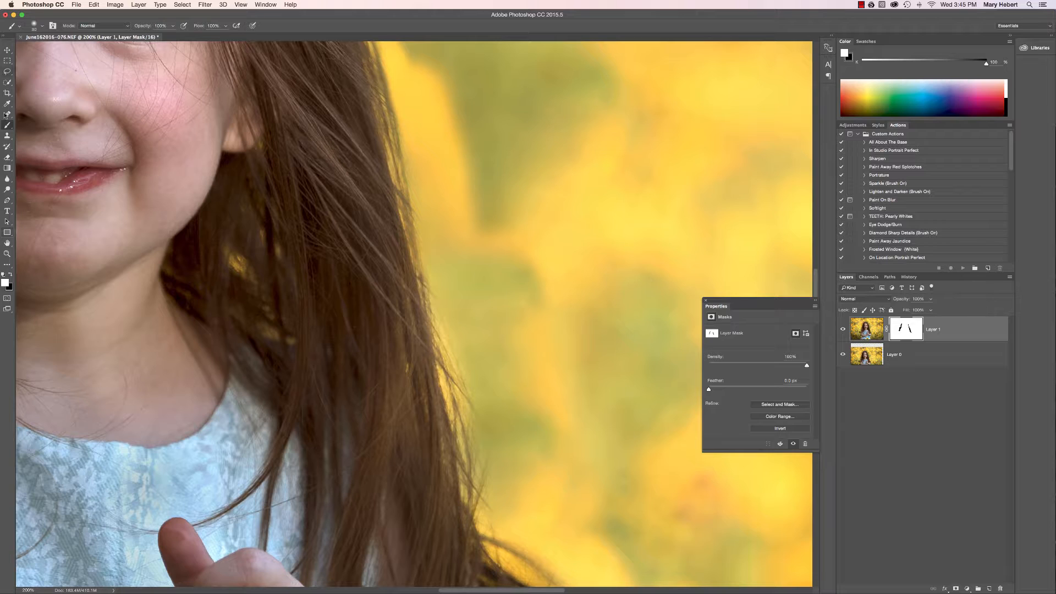
{"action": "left_click", "coordinate": [10, 274]}
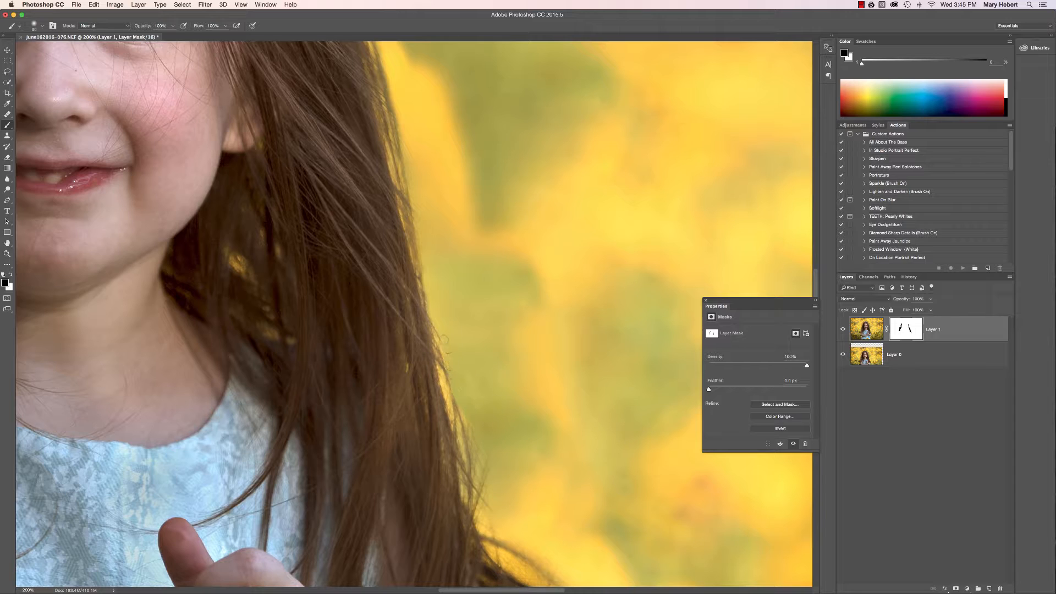
{"action": "left_click_drag", "start_coordinate": [443, 332], "coordinate": [461, 447]}
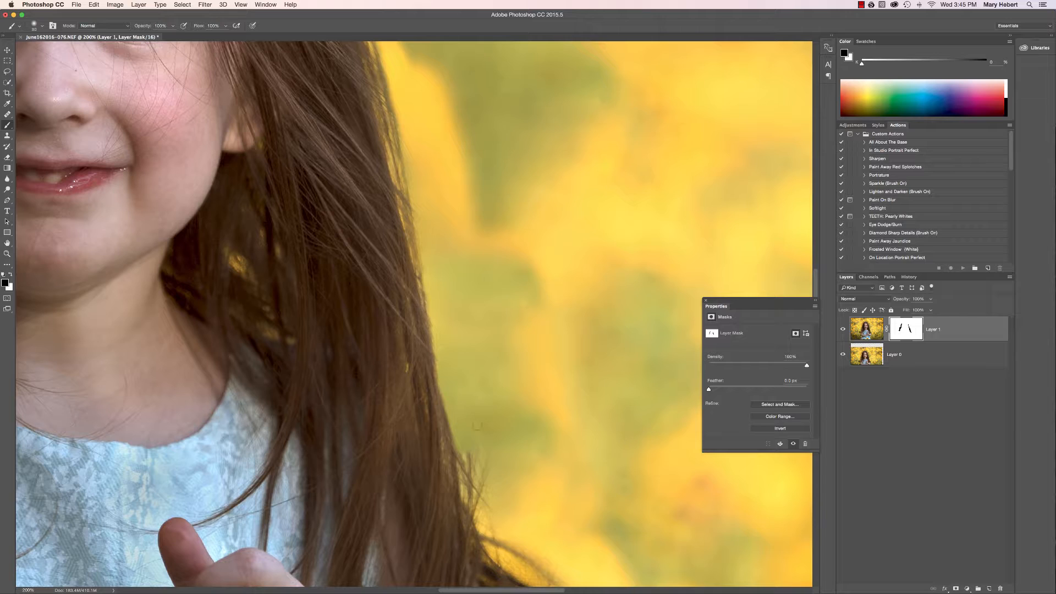
Step: Paint black on the Layer 1 mask over stray hairs at the lower right hair edge, restoring a small spot with white
{"action": "left_click_drag", "start_coordinate": [468, 459], "coordinate": [497, 517]}
{"action": "left_click", "coordinate": [11, 274]}
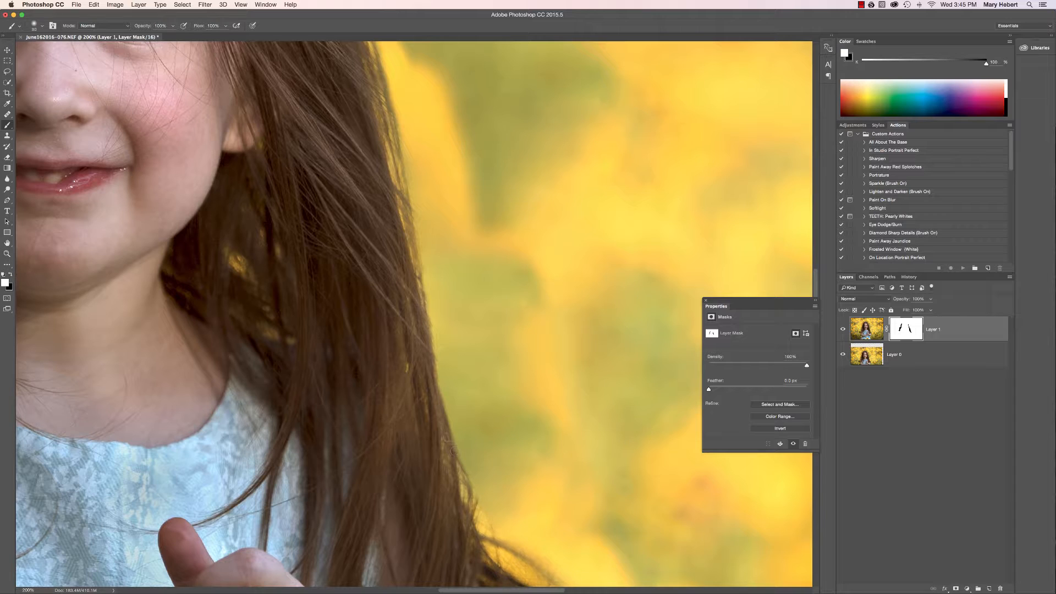
{"action": "left_click_drag", "start_coordinate": [469, 475], "coordinate": [473, 487]}
{"action": "left_click", "coordinate": [11, 275]}
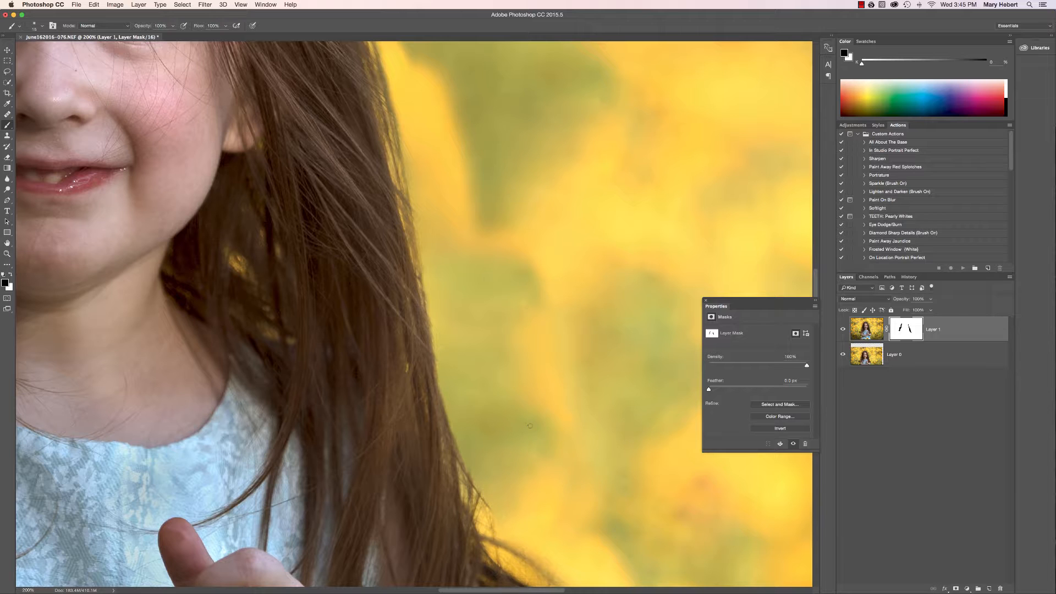
Step: Enlarge the brush and paint black on the mask over the background to the right of the girl's lower hair
{"action": "scroll", "coordinate": [529, 426], "scroll_direction": "down", "scroll_amount": 1}
{"action": "scroll", "coordinate": [528, 424], "scroll_direction": "down", "scroll_amount": 5}
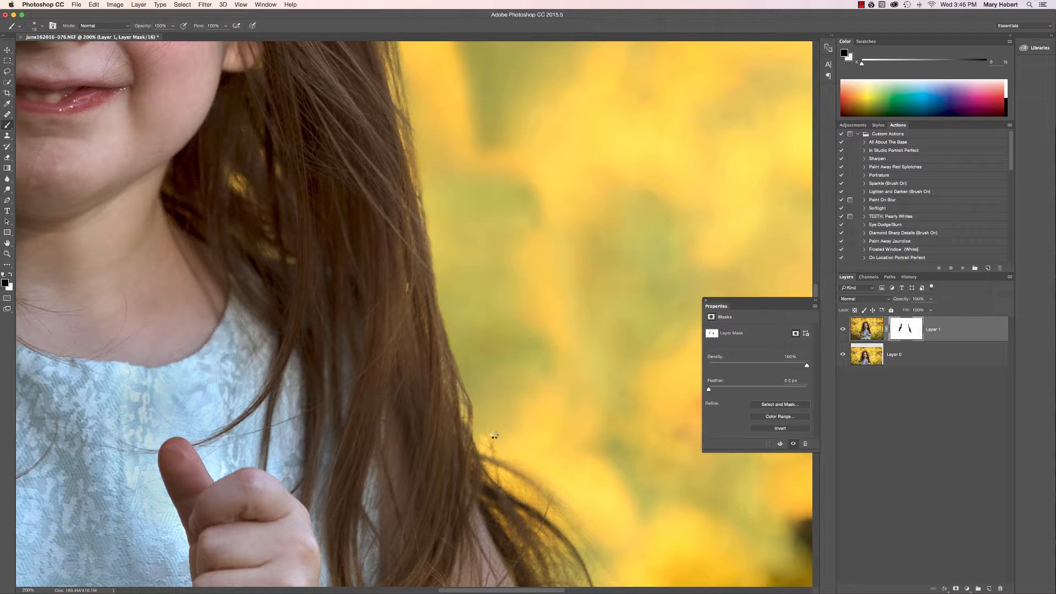
{"action": "key", "text": "bracketright"}
{"action": "left_click_drag", "start_coordinate": [608, 446], "coordinate": [627, 472]}
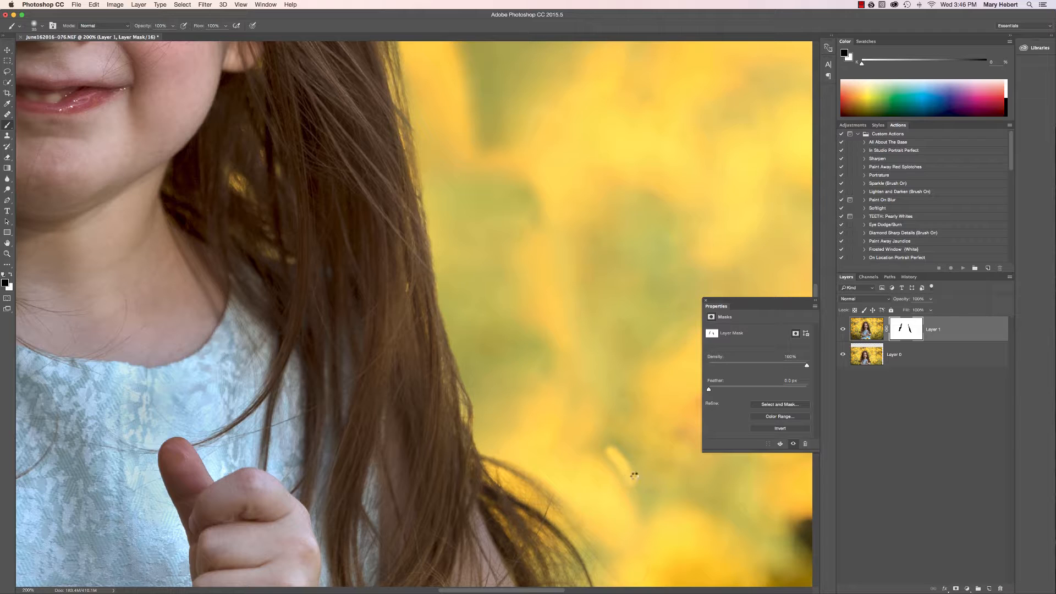
{"action": "key", "text": "bracketright"}
{"action": "key", "text": "bracketright"}
{"action": "key", "text": "bracketright"}
{"action": "key", "text": "bracketright"}
{"action": "key", "text": "bracketright"}
{"action": "mouse_move", "coordinate": [626, 467]}
{"action": "left_mouse_down"}
{"action": "mouse_move", "coordinate": [605, 438]}
{"action": "mouse_move", "coordinate": [594, 451]}
{"action": "left_mouse_up"}
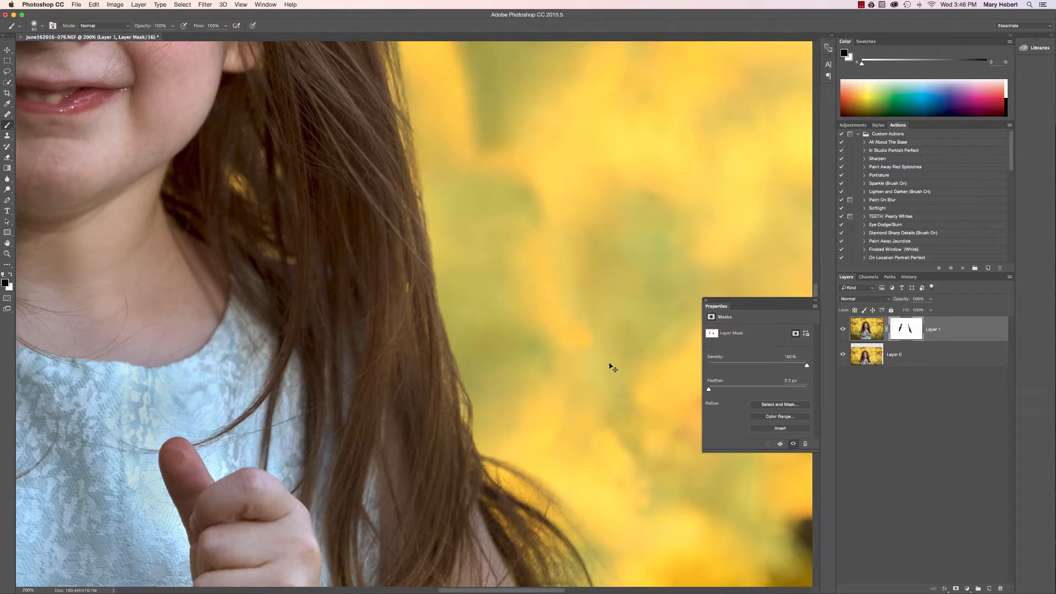
Step: Flatten Layer 1 and Layer 0 into a single background layer
{"action": "key", "text": "super+minus"}
{"action": "key", "text": "super+minus"}
{"action": "key", "text": "super+minus"}
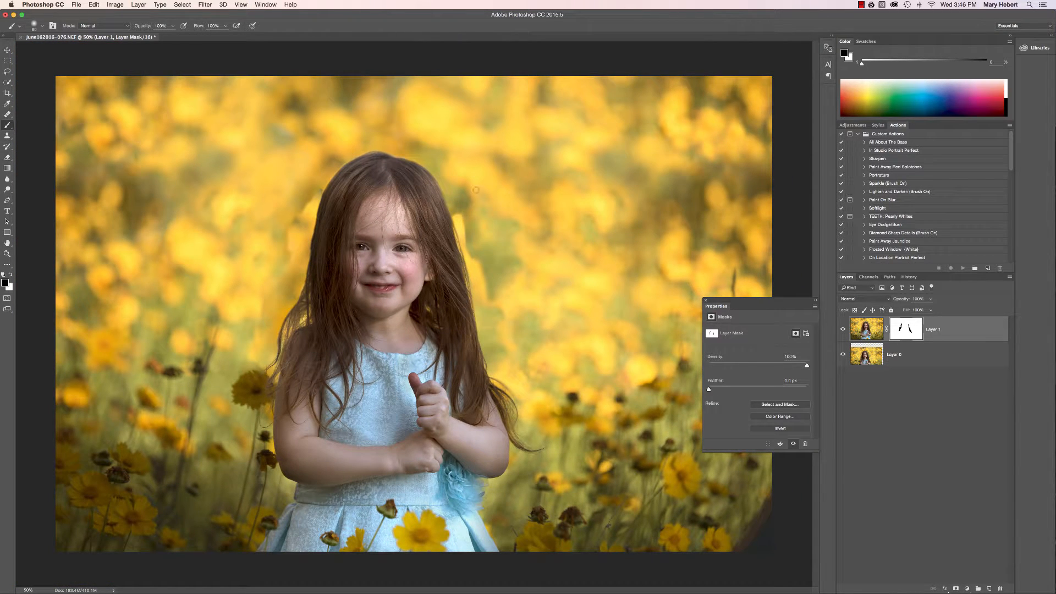
{"action": "right_click", "coordinate": [955, 355]}
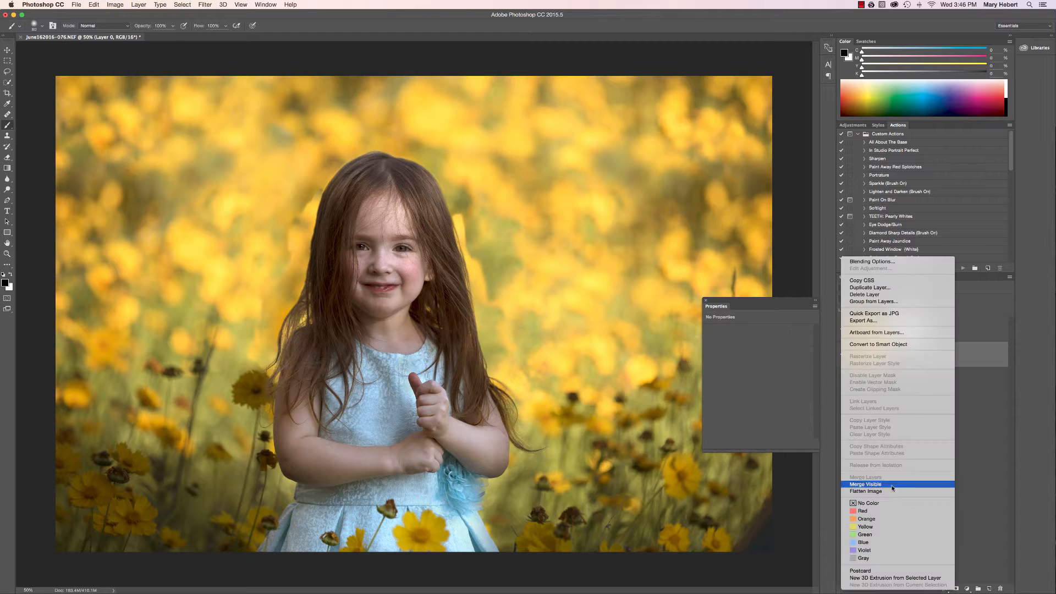
{"action": "left_click", "coordinate": [570, 257]}
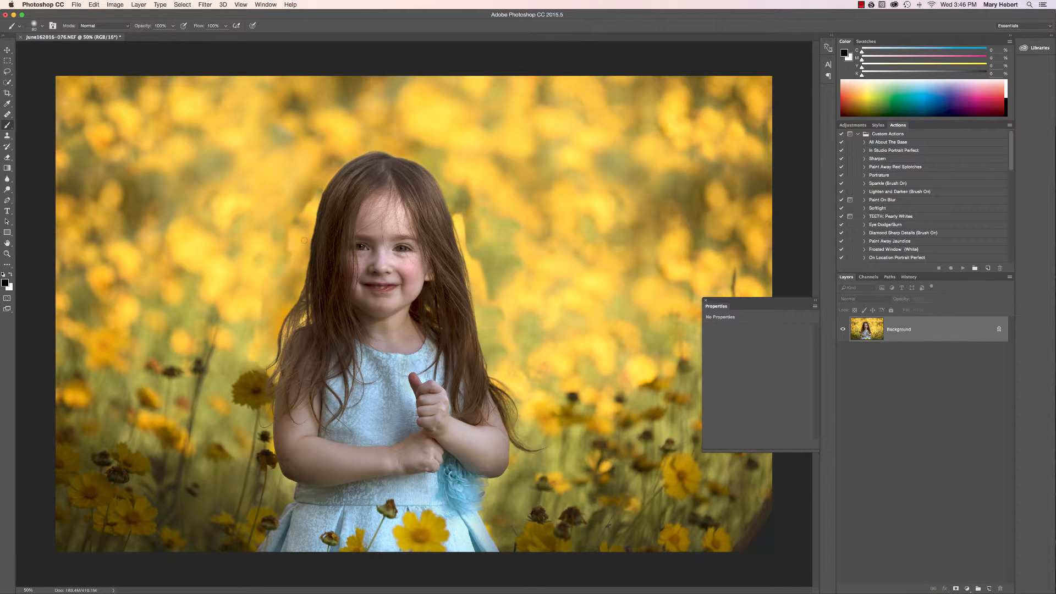
Step: Use the Healing Brush to clean up the background beside the girl's hair, left of her head and at the upper right edge
{"action": "left_click", "coordinate": [7, 114]}
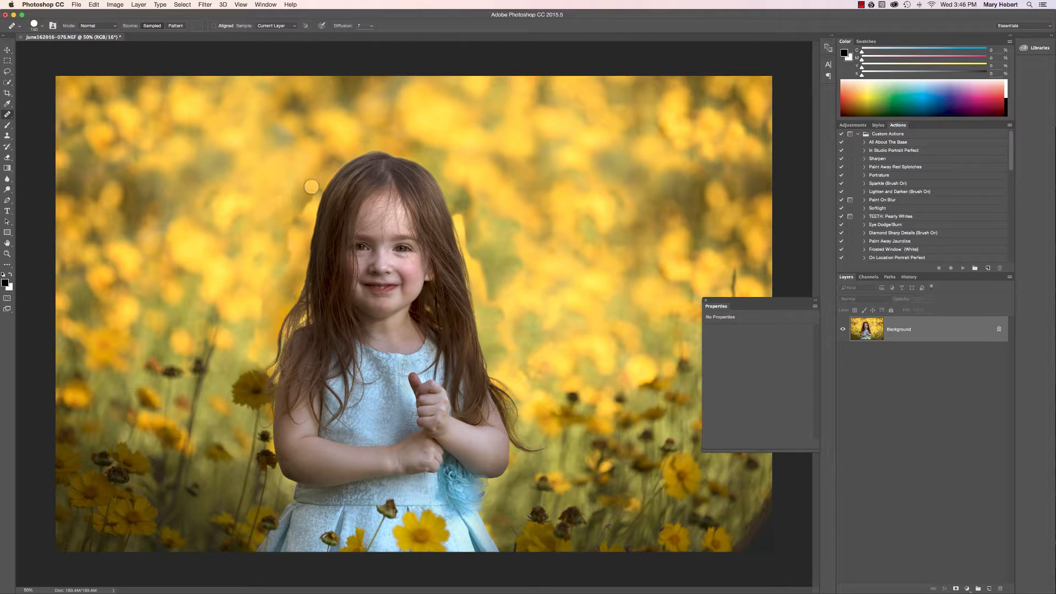
{"action": "mouse_move", "coordinate": [312, 187]}
{"action": "left_mouse_down"}
{"action": "mouse_move", "coordinate": [289, 230]}
{"action": "mouse_move", "coordinate": [305, 228]}
{"action": "left_mouse_up"}
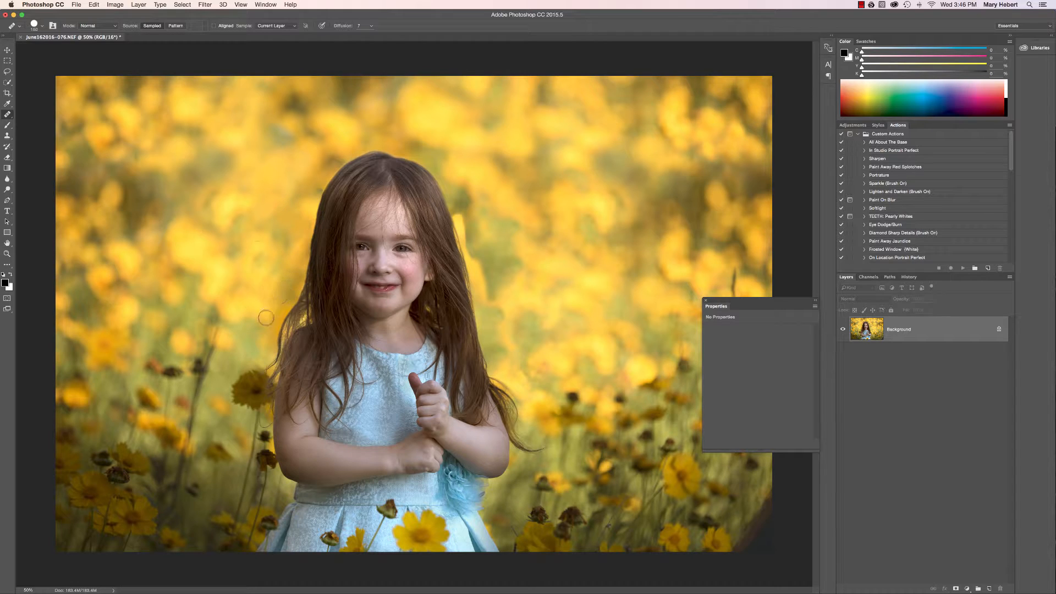
{"action": "left_click", "coordinate": [464, 176], "text": "alt"}
{"action": "left_click_drag", "start_coordinate": [472, 201], "coordinate": [466, 208]}
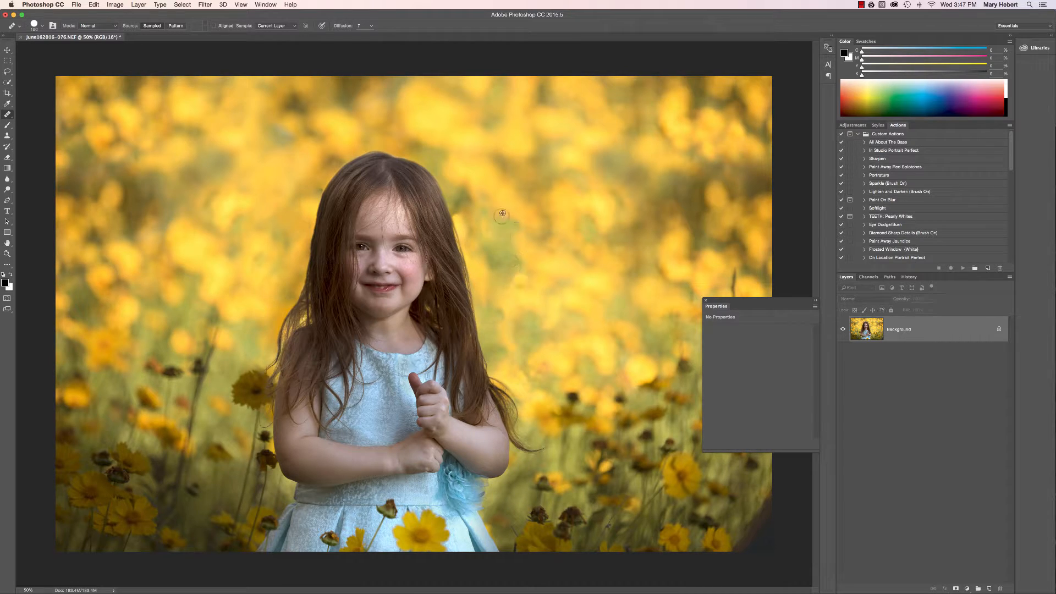
{"action": "left_click", "coordinate": [489, 167], "text": "alt"}
{"action": "mouse_move", "coordinate": [465, 191]}
{"action": "left_mouse_down"}
{"action": "mouse_move", "coordinate": [462, 209]}
{"action": "mouse_move", "coordinate": [484, 222]}
{"action": "mouse_move", "coordinate": [476, 209]}
{"action": "left_mouse_up"}
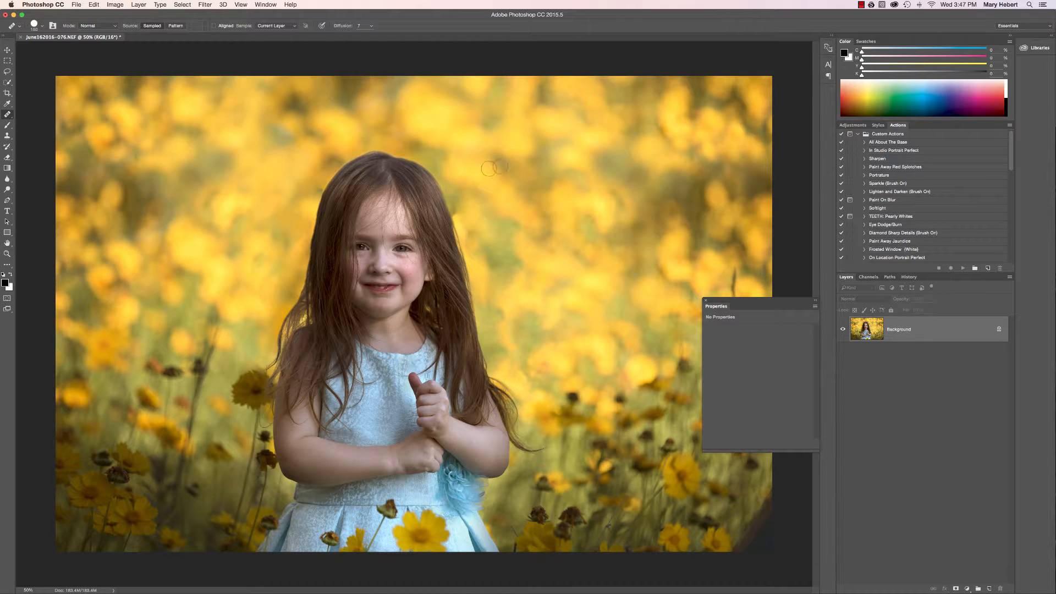
Step: Sample nearby background and heal the remaining blemishes along the right hair edge beside the girl's face
{"action": "left_click", "coordinate": [503, 230], "text": "alt"}
{"action": "left_click_drag", "start_coordinate": [449, 246], "coordinate": [449, 263]}
{"action": "left_click", "coordinate": [464, 192], "text": "alt"}
{"action": "left_click_drag", "start_coordinate": [461, 202], "coordinate": [457, 210]}
Step: Add a Color Balance adjustment layer with midtones Yellow-Blue at -15 and invert its mask to black
{"action": "key", "text": "super+minus"}
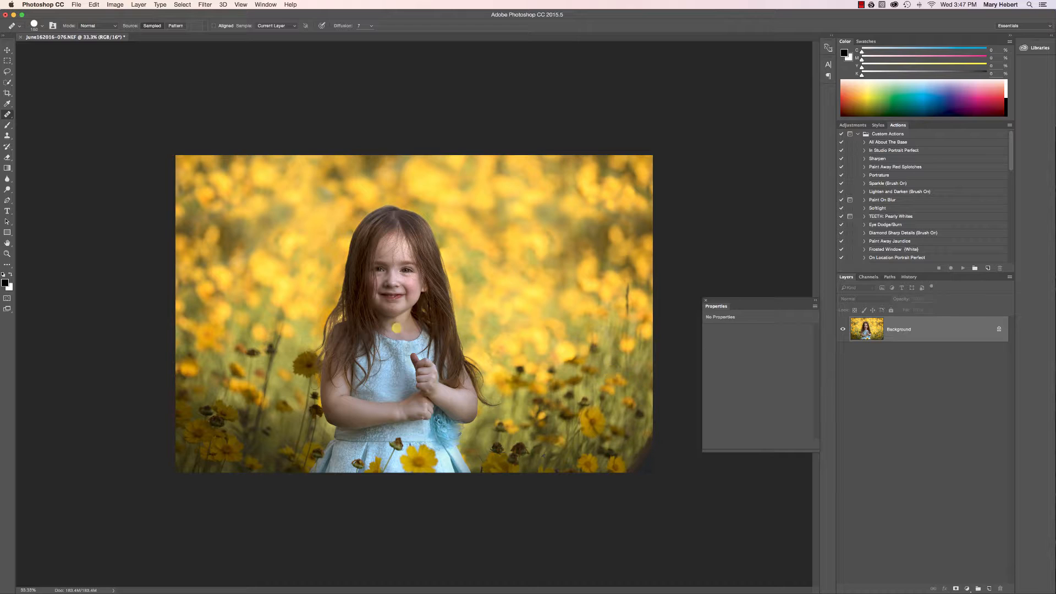
{"action": "left_click", "coordinate": [966, 589]}
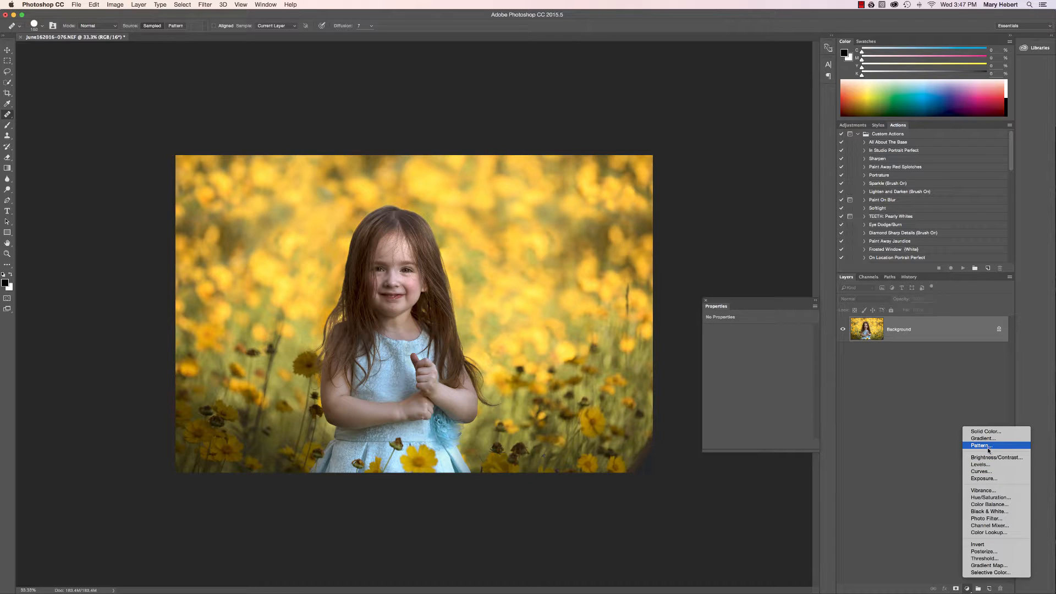
{"action": "left_click", "coordinate": [988, 504]}
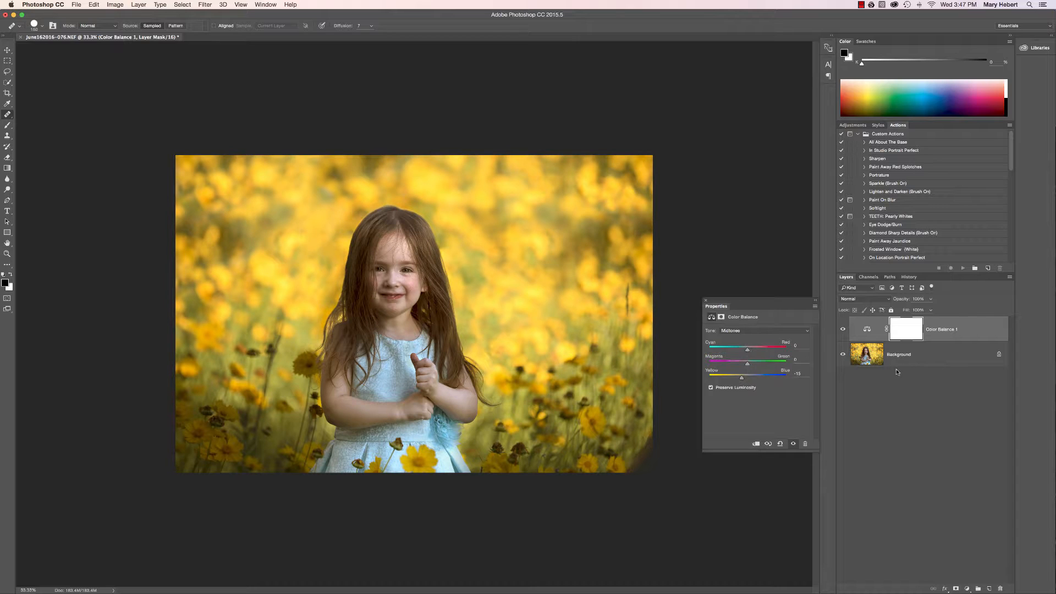
{"action": "key", "text": "super+i"}
Step: Paint white with an enlarged brush over the girl on the Color Balance mask, compare before and after, and flatten the image
{"action": "key", "text": "b"}
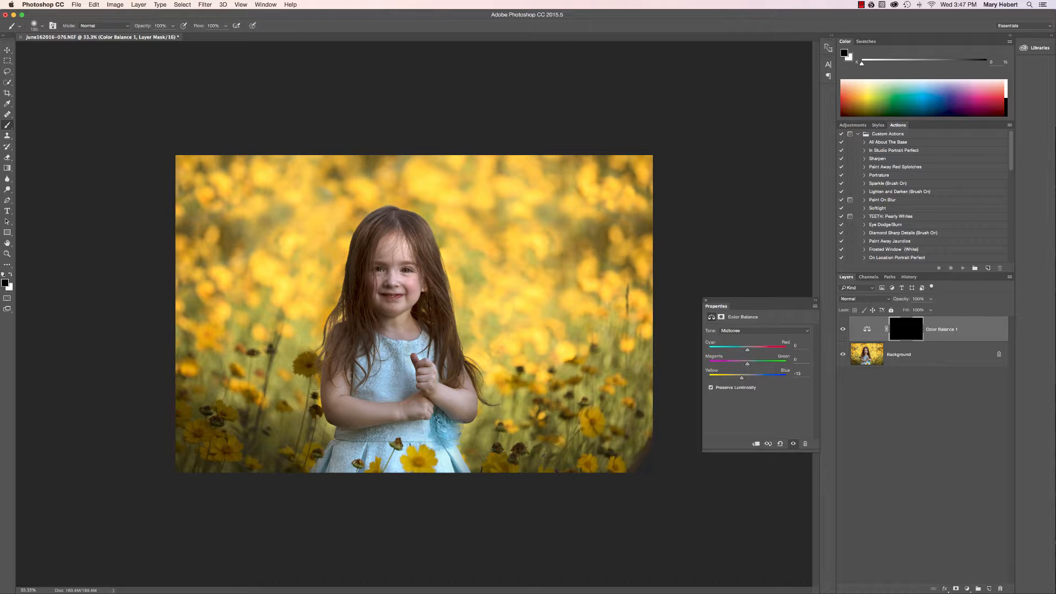
{"action": "key", "text": "x"}
{"action": "key", "text": "bracketright"}
{"action": "key", "text": "bracketright"}
{"action": "key", "text": "bracketright"}
{"action": "key", "text": "bracketright"}
{"action": "left_click", "coordinate": [841, 331]}
{"action": "left_click", "coordinate": [841, 332]}
{"action": "right_click", "coordinate": [928, 362]}
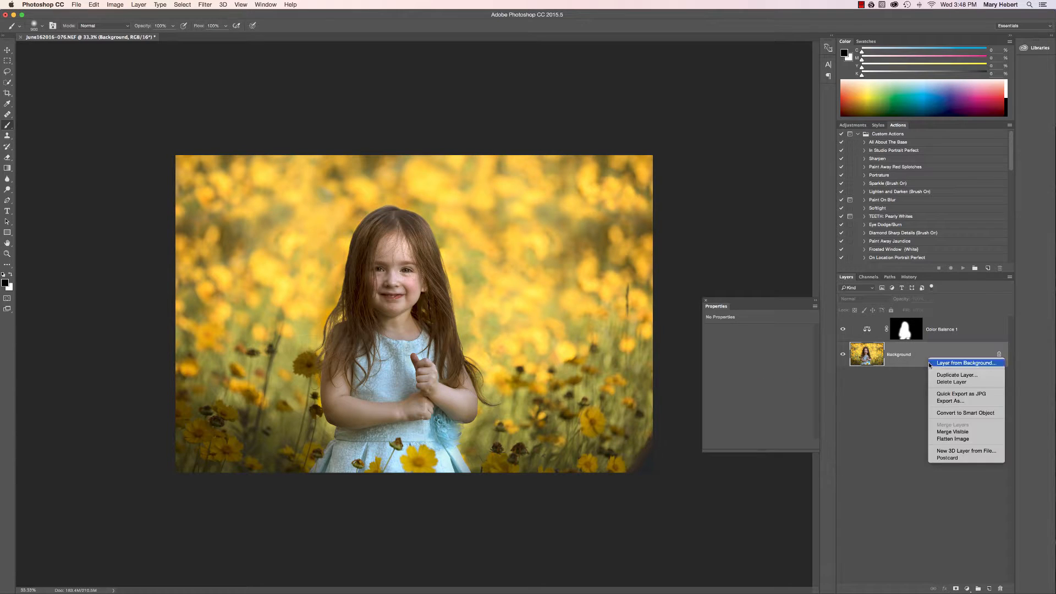
{"action": "left_click", "coordinate": [950, 440]}
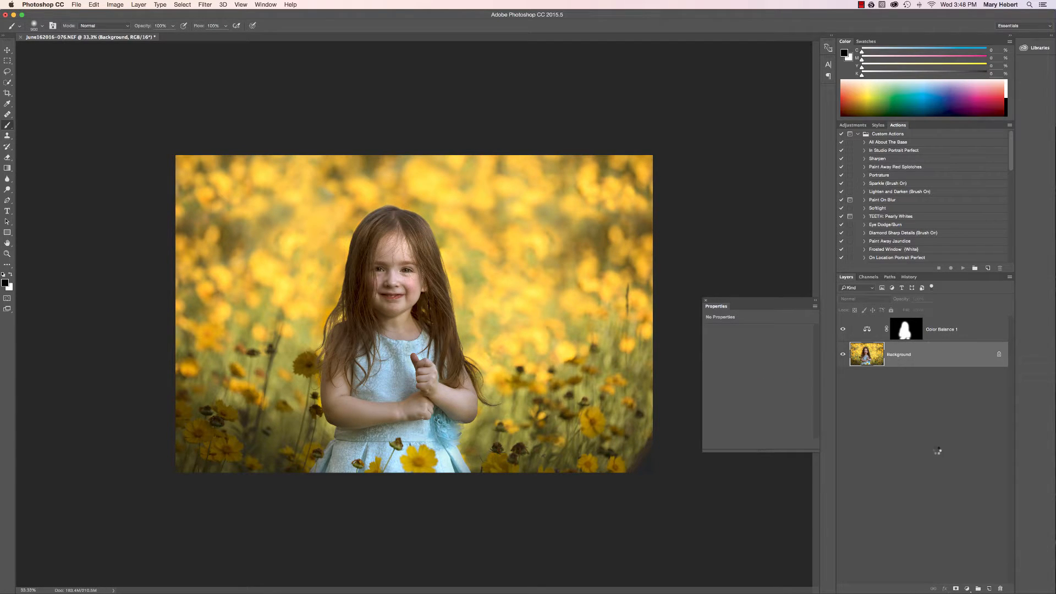
Step: Add a Brightness/Contrast adjustment layer with brightness 4 and contrast 1, and invert its mask to black
{"action": "left_click", "coordinate": [968, 588]}
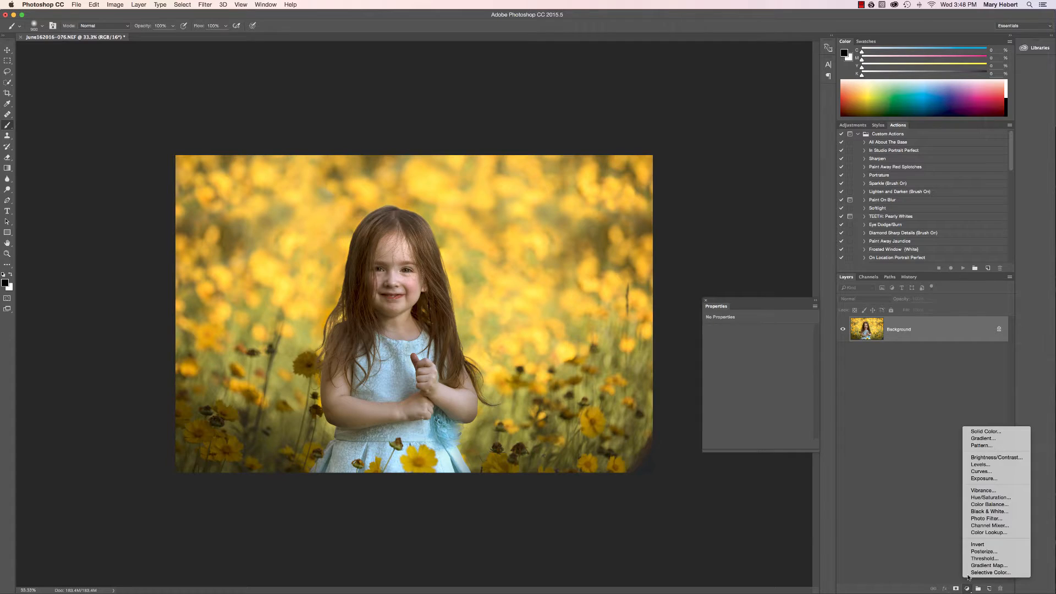
{"action": "left_click", "coordinate": [978, 459]}
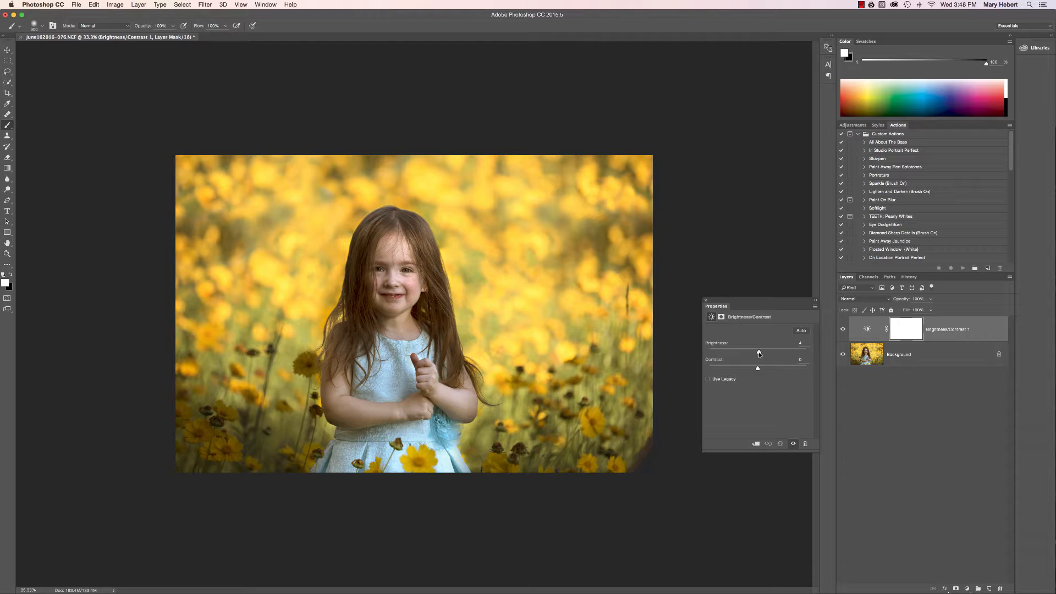
{"action": "left_click_drag", "start_coordinate": [759, 354], "coordinate": [760, 355]}
{"action": "left_click_drag", "start_coordinate": [761, 355], "coordinate": [761, 357]}
{"action": "key", "text": "super+i"}
Step: Paint white over the girl's face and body on the Brightness/Contrast mask, compare before and after, and flatten the image
{"action": "mouse_move", "coordinate": [401, 279]}
{"action": "left_mouse_down"}
{"action": "mouse_move", "coordinate": [401, 258]}
{"action": "mouse_move", "coordinate": [402, 310]}
{"action": "mouse_move", "coordinate": [400, 253]}
{"action": "mouse_move", "coordinate": [330, 385]}
{"action": "mouse_move", "coordinate": [412, 398]}
{"action": "mouse_move", "coordinate": [457, 388]}
{"action": "mouse_move", "coordinate": [428, 264]}
{"action": "mouse_move", "coordinate": [383, 330]}
{"action": "left_mouse_up"}
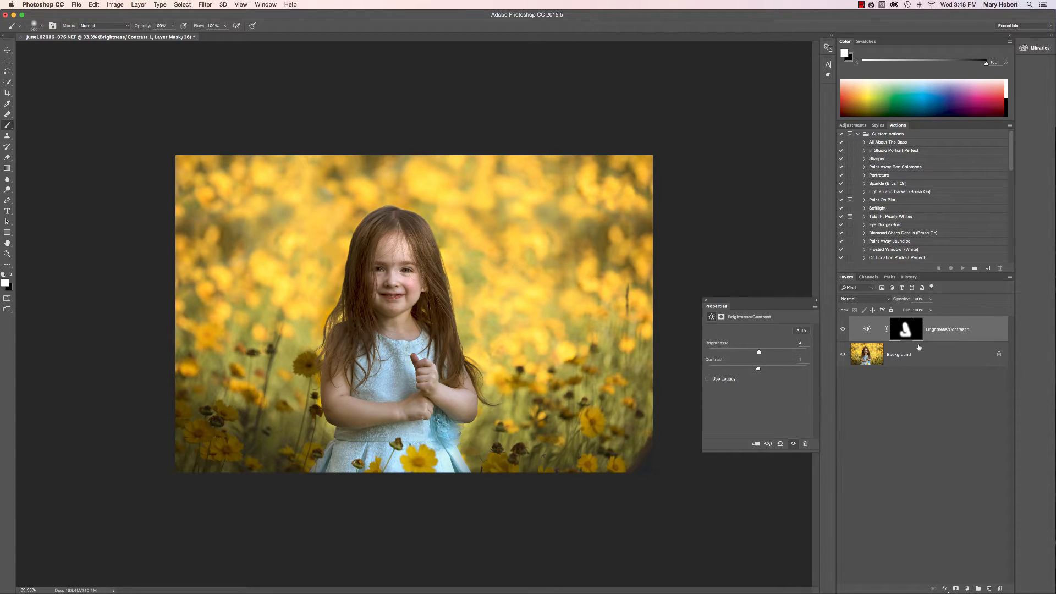
{"action": "left_click", "coordinate": [841, 330]}
{"action": "left_click", "coordinate": [840, 331]}
{"action": "left_click", "coordinate": [924, 357]}
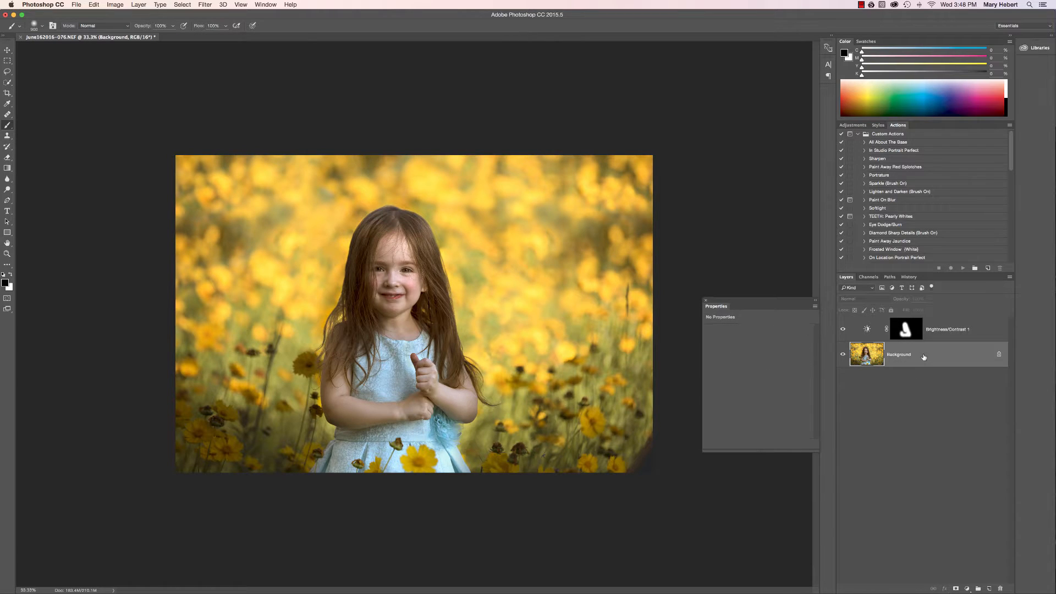
{"action": "right_click", "coordinate": [924, 357]}
{"action": "left_click", "coordinate": [946, 435]}
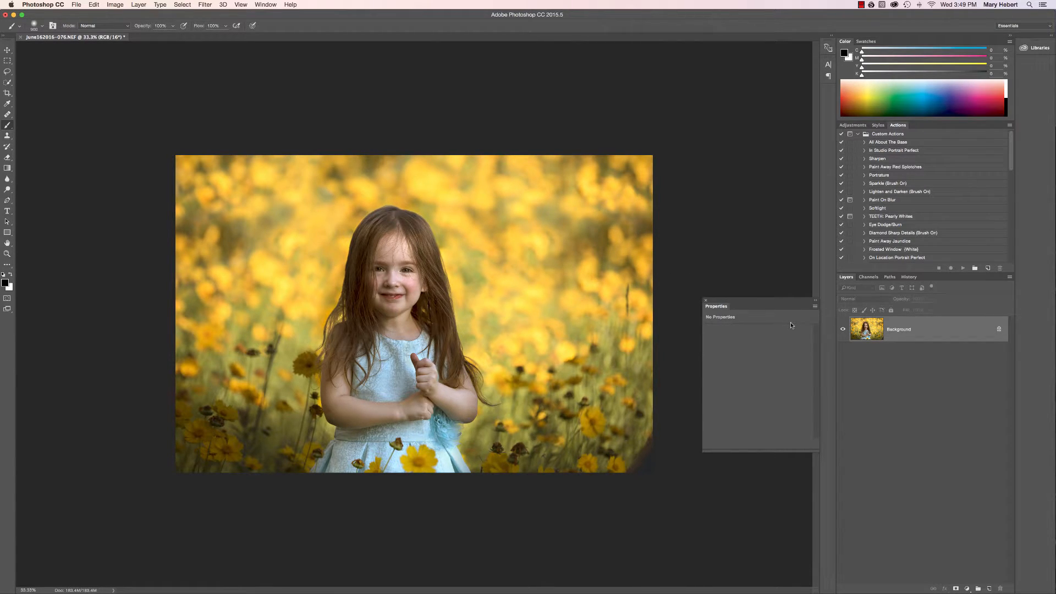
Step: Add a Levels adjustment layer with black input 3 and midtones 0.89, and invert its mask to black
{"action": "left_click", "coordinate": [967, 589]}
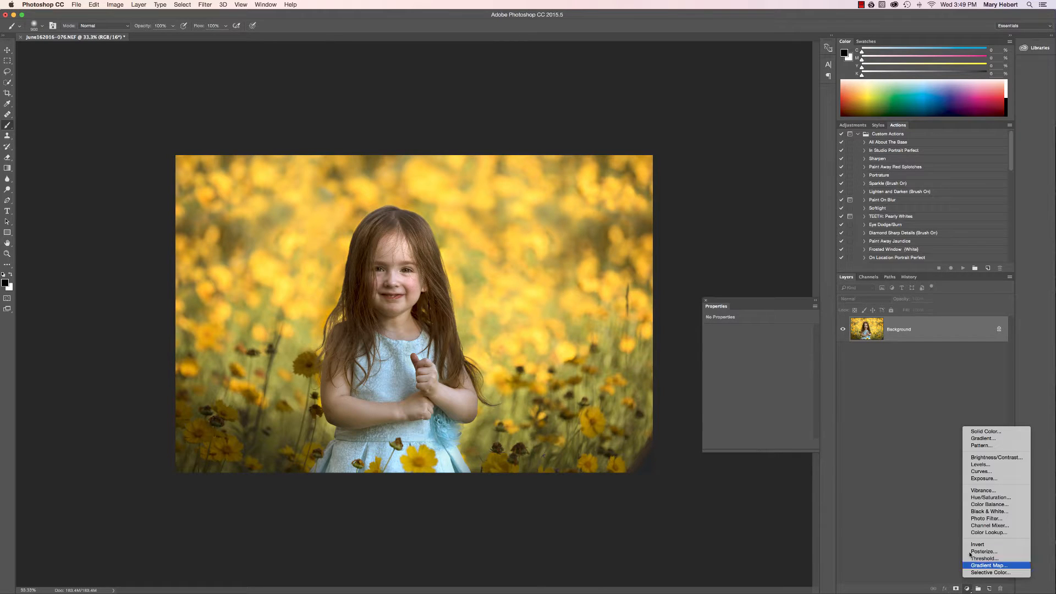
{"action": "left_click", "coordinate": [965, 467]}
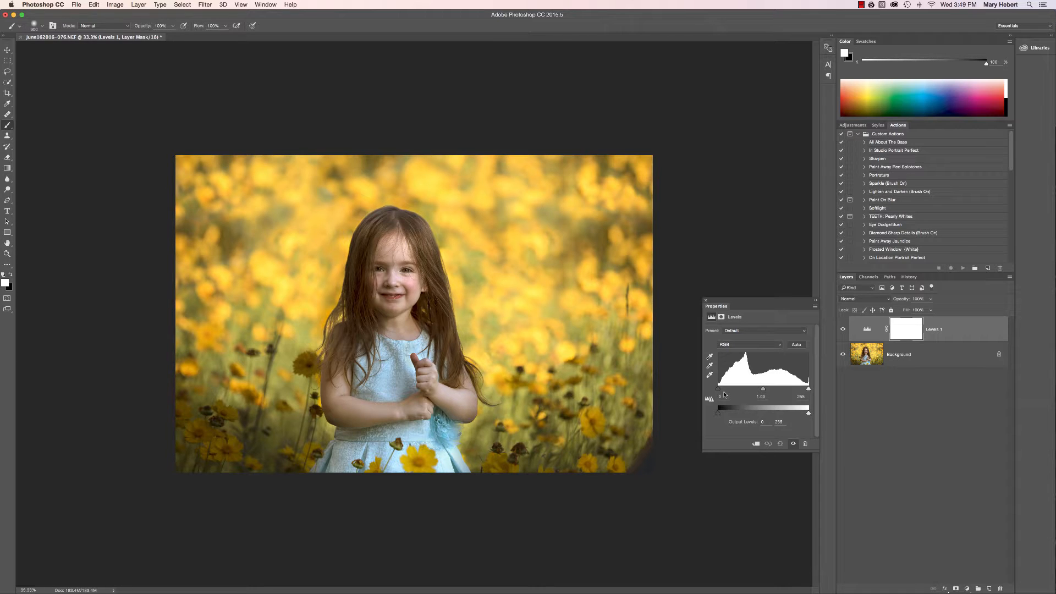
{"action": "left_click_drag", "start_coordinate": [718, 388], "coordinate": [768, 392]}
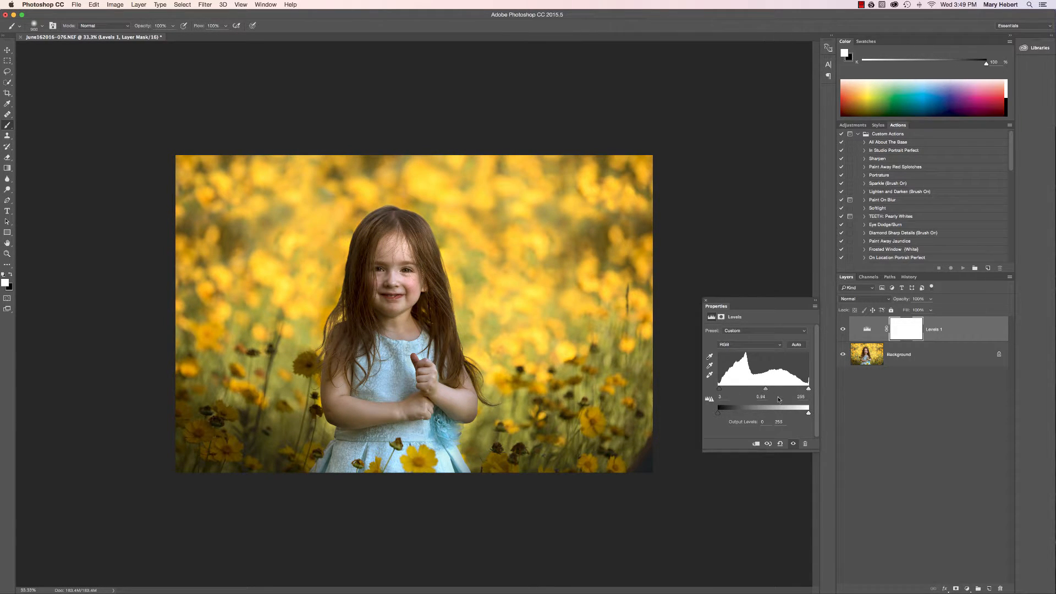
{"action": "left_click_drag", "start_coordinate": [765, 389], "coordinate": [767, 391]}
{"action": "key", "text": "super+i"}
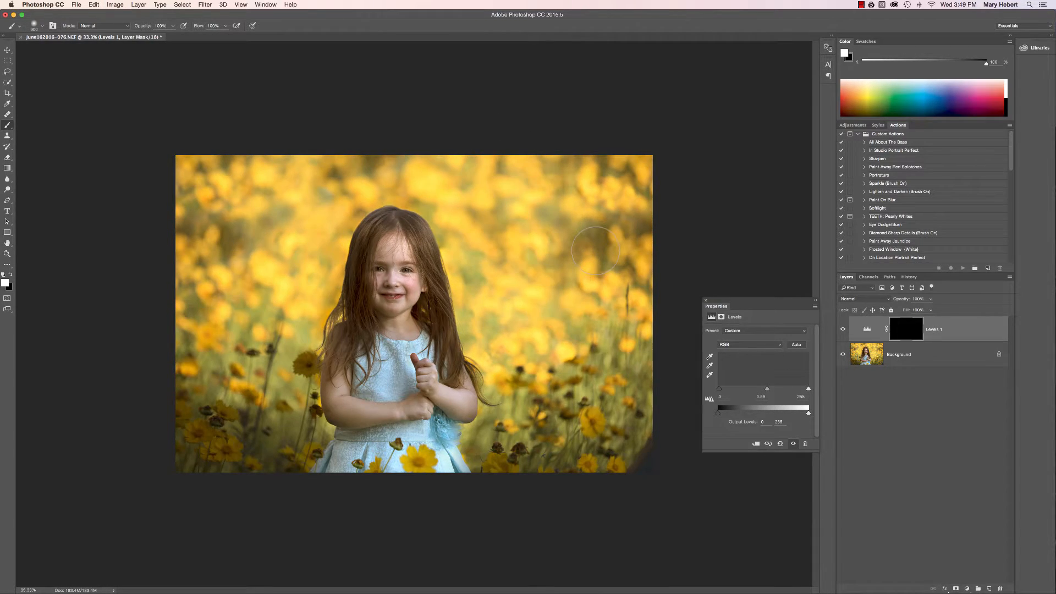
Step: Shrink the brush and paint white at reduced opacity on the Levels 1 mask along the hair right of the girl's face
{"action": "key", "text": "bracketleft"}
{"action": "key", "text": "bracketleft"}
{"action": "key", "text": "bracketleft"}
{"action": "key", "text": "bracketleft"}
{"action": "key", "text": "bracketleft"}
{"action": "key", "text": "bracketleft"}
{"action": "key", "text": "bracketleft"}
{"action": "key", "text": "bracketleft"}
{"action": "key", "text": "bracketleft"}
{"action": "key", "text": "super+equal"}
{"action": "key", "text": "super+equal"}
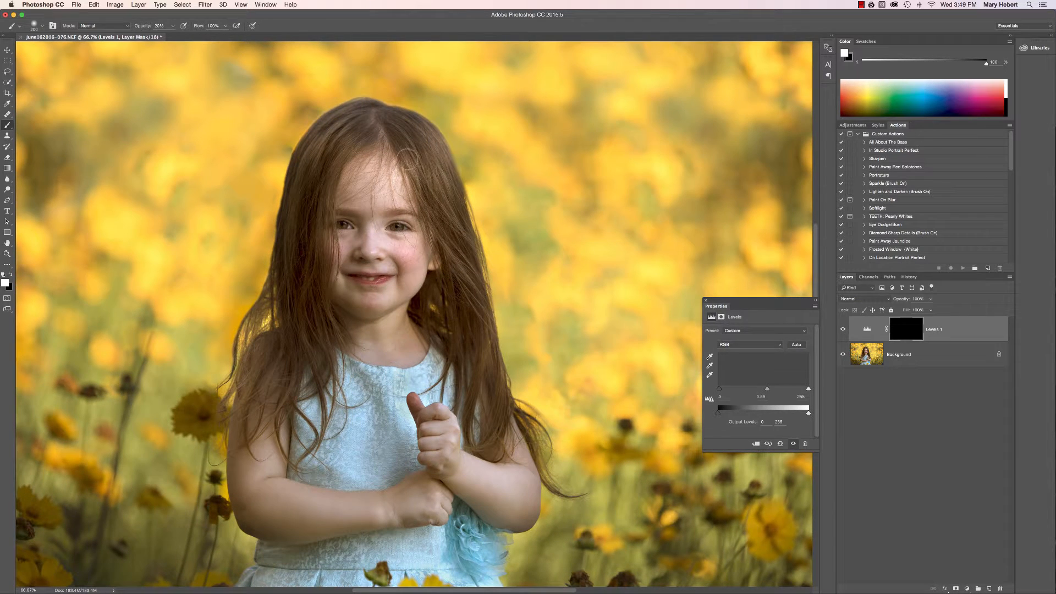
{"action": "mouse_move", "coordinate": [408, 158]}
{"action": "left_mouse_down"}
{"action": "mouse_move", "coordinate": [427, 206]}
{"action": "mouse_move", "coordinate": [424, 181]}
{"action": "mouse_move", "coordinate": [443, 274]}
{"action": "mouse_move", "coordinate": [440, 252]}
{"action": "mouse_move", "coordinate": [436, 300]}
{"action": "left_mouse_up"}
{"action": "key", "text": "3"}
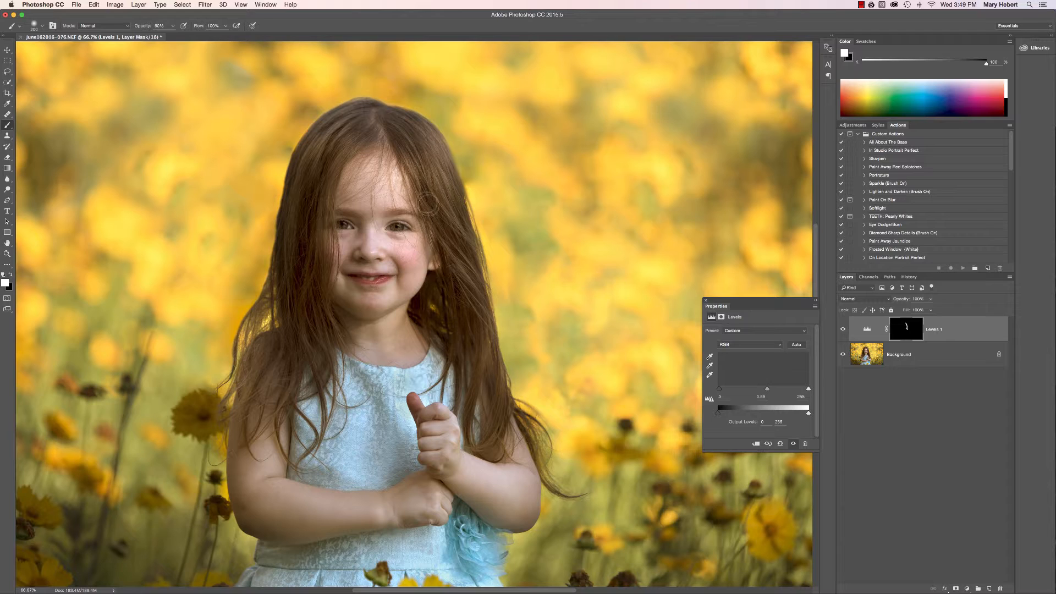
Step: Paint white on the Levels 1 mask over the hair left of the face and the lower hair on both sides, checking the layer's effect
{"action": "mouse_move", "coordinate": [361, 141]}
{"action": "left_mouse_down"}
{"action": "mouse_move", "coordinate": [334, 164]}
{"action": "mouse_move", "coordinate": [305, 294]}
{"action": "left_mouse_up"}
{"action": "left_click_drag", "start_coordinate": [319, 165], "coordinate": [304, 376]}
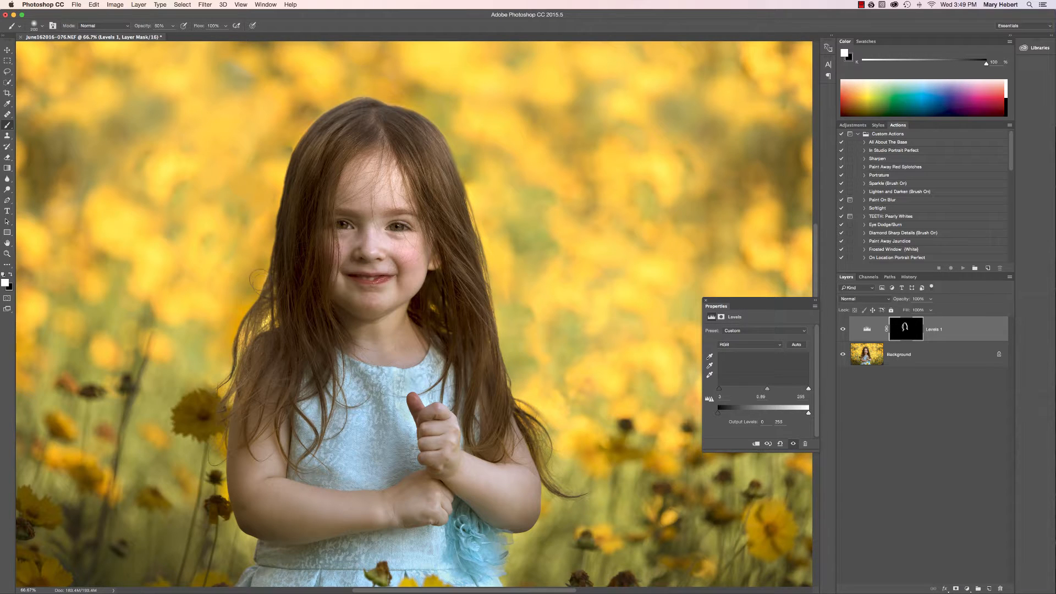
{"action": "left_click_drag", "start_coordinate": [255, 320], "coordinate": [250, 398]}
{"action": "left_click_drag", "start_coordinate": [495, 396], "coordinate": [494, 450]}
{"action": "left_click", "coordinate": [842, 331]}
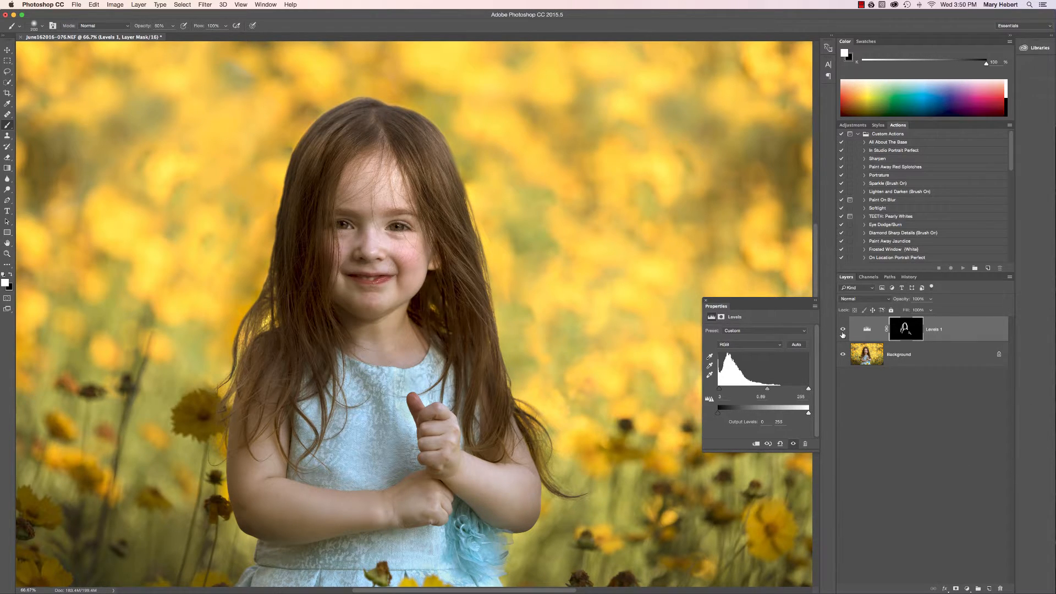
Step: Lower the opacity of the Levels 1 layer to about 79%
{"action": "key", "text": "super+minus"}
{"action": "key", "text": "super+minus"}
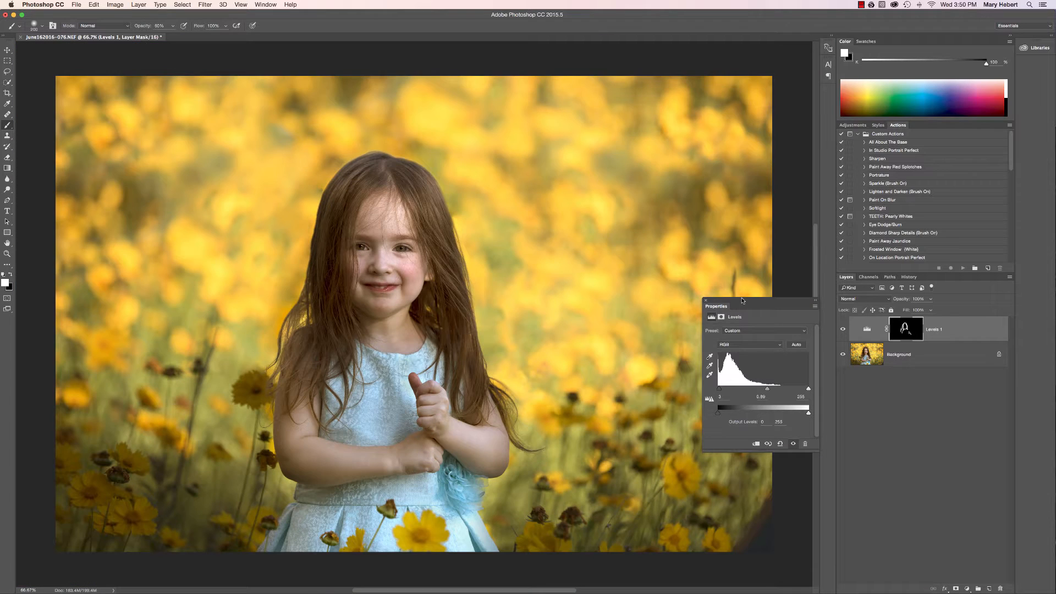
{"action": "left_click", "coordinate": [931, 310]}
{"action": "left_click_drag", "start_coordinate": [929, 310], "coordinate": [926, 309]}
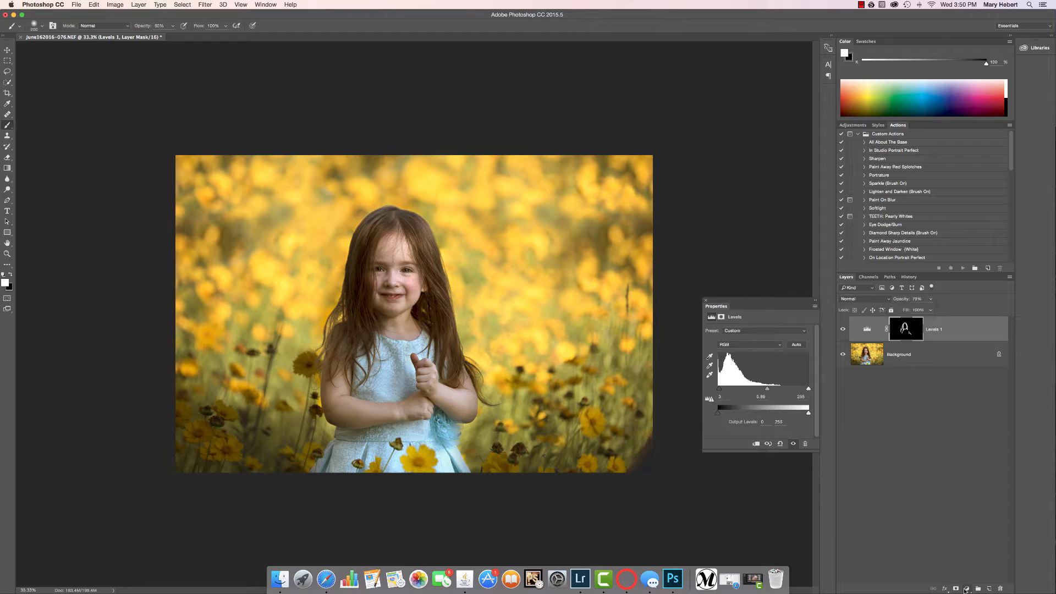
Step: Add a second Levels adjustment layer with black input 3 and white input 234
{"action": "left_click", "coordinate": [967, 588]}
{"action": "left_click", "coordinate": [981, 464]}
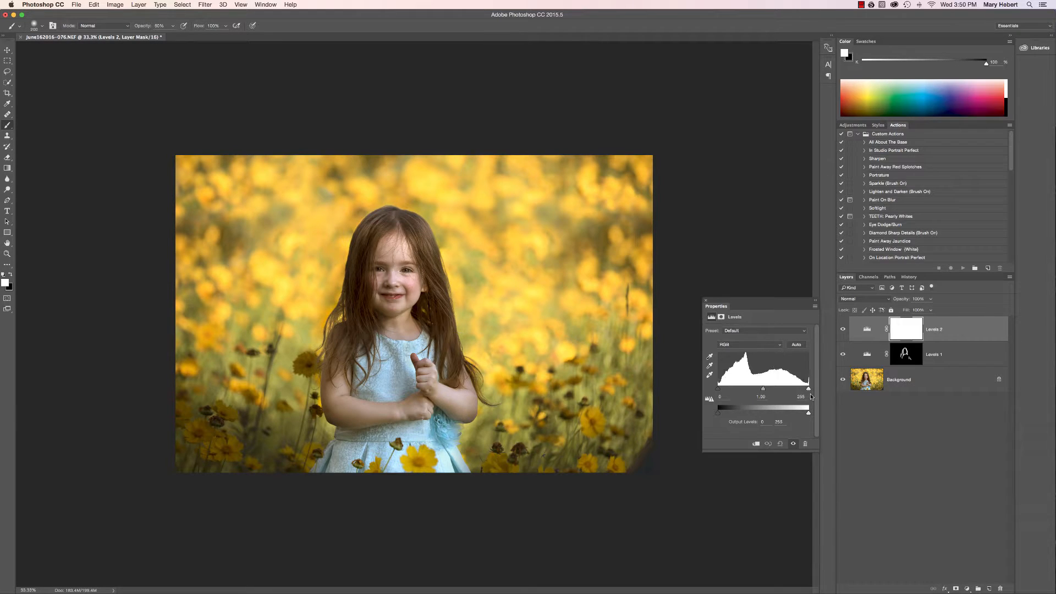
{"action": "left_click_drag", "start_coordinate": [809, 391], "coordinate": [802, 391]}
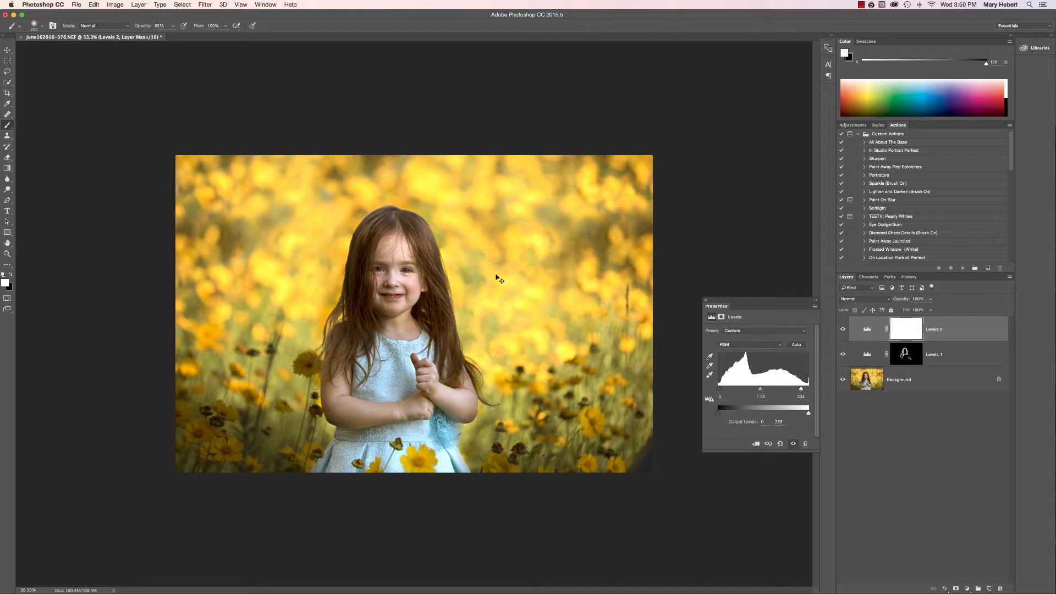
Step: Invert the Levels 2 mask to black and paint white over the girl's face, arms and hair, adjusting the brush size
{"action": "key", "text": "super+i"}
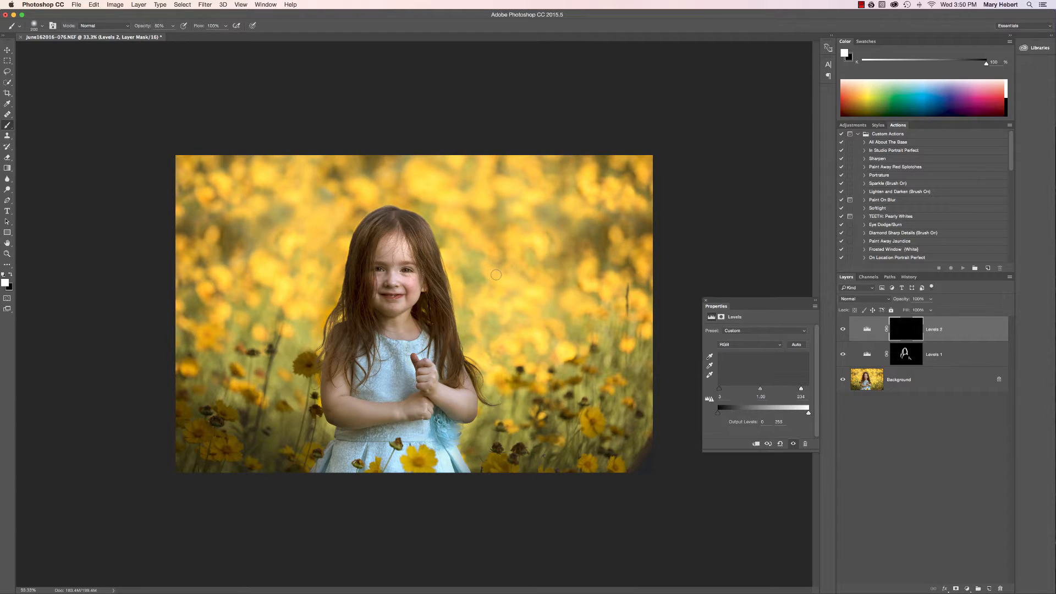
{"action": "key", "text": "bracketright"}
{"action": "key", "text": "bracketright"}
{"action": "mouse_move", "coordinate": [400, 255]}
{"action": "left_mouse_down"}
{"action": "mouse_move", "coordinate": [395, 246]}
{"action": "mouse_move", "coordinate": [390, 280]}
{"action": "mouse_move", "coordinate": [409, 281]}
{"action": "mouse_move", "coordinate": [408, 298]}
{"action": "mouse_move", "coordinate": [383, 310]}
{"action": "left_mouse_up"}
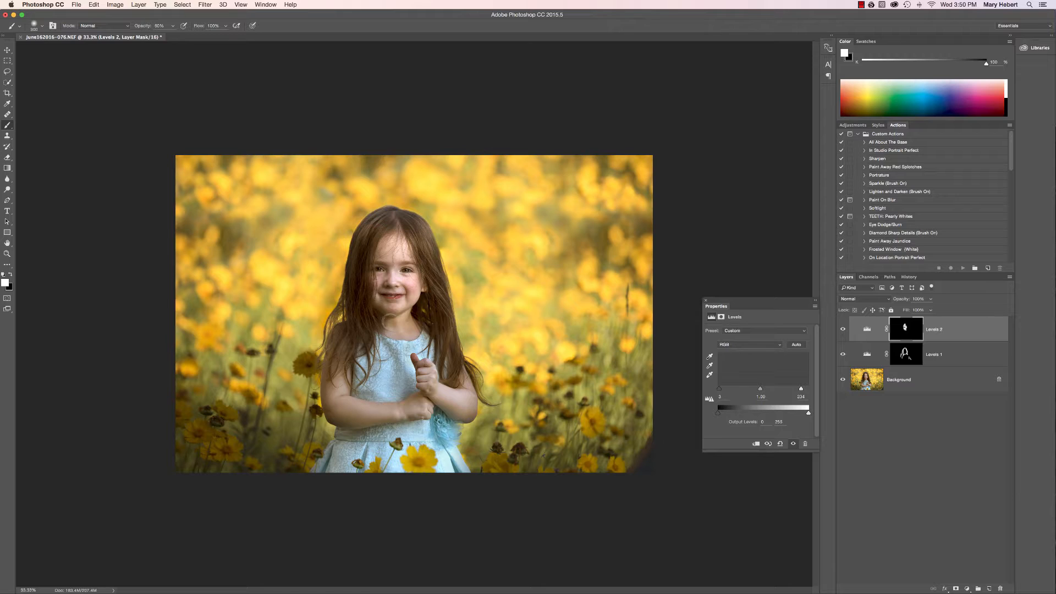
{"action": "mouse_move", "coordinate": [457, 404]}
{"action": "left_mouse_down"}
{"action": "mouse_move", "coordinate": [445, 395]}
{"action": "mouse_move", "coordinate": [468, 393]}
{"action": "mouse_move", "coordinate": [440, 394]}
{"action": "left_mouse_up"}
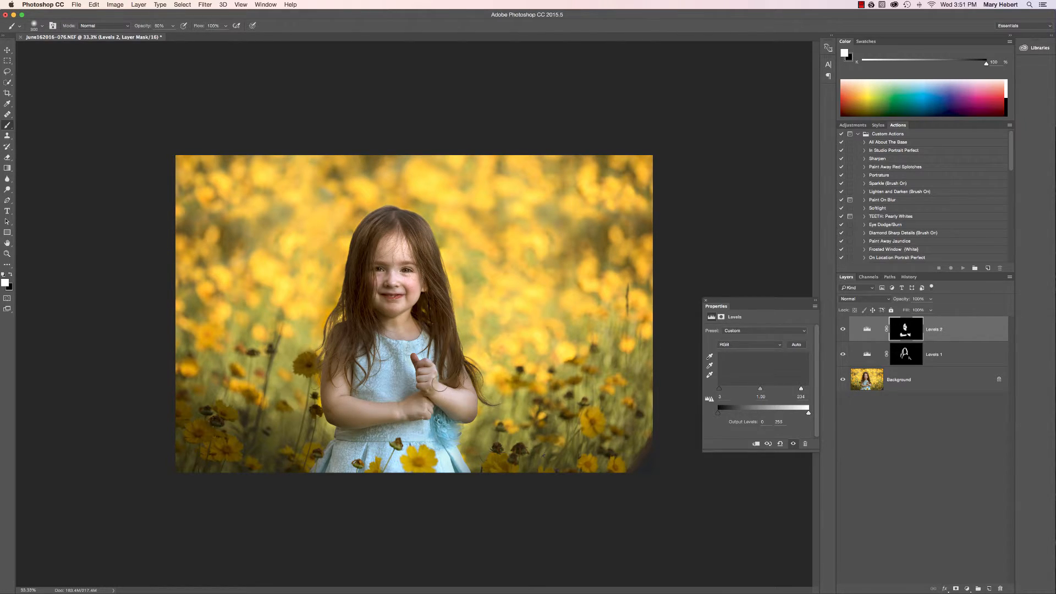
{"action": "key", "text": "bracketleft"}
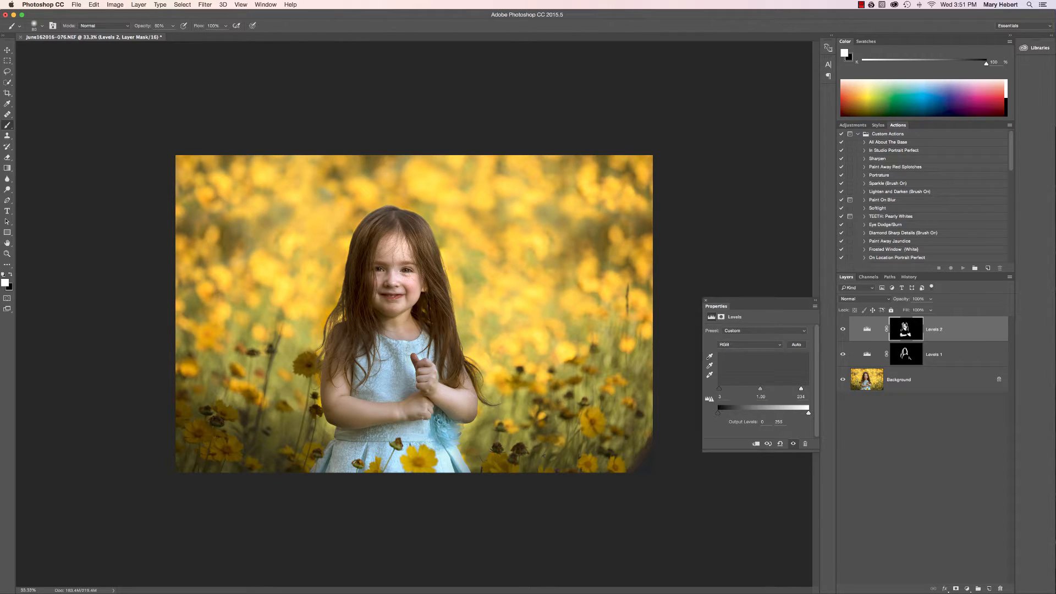
Step: Compare the image with and without each Levels layer and lower the Levels 1 opacity slightly
{"action": "left_click", "coordinate": [843, 329]}
{"action": "left_click", "coordinate": [843, 329]}
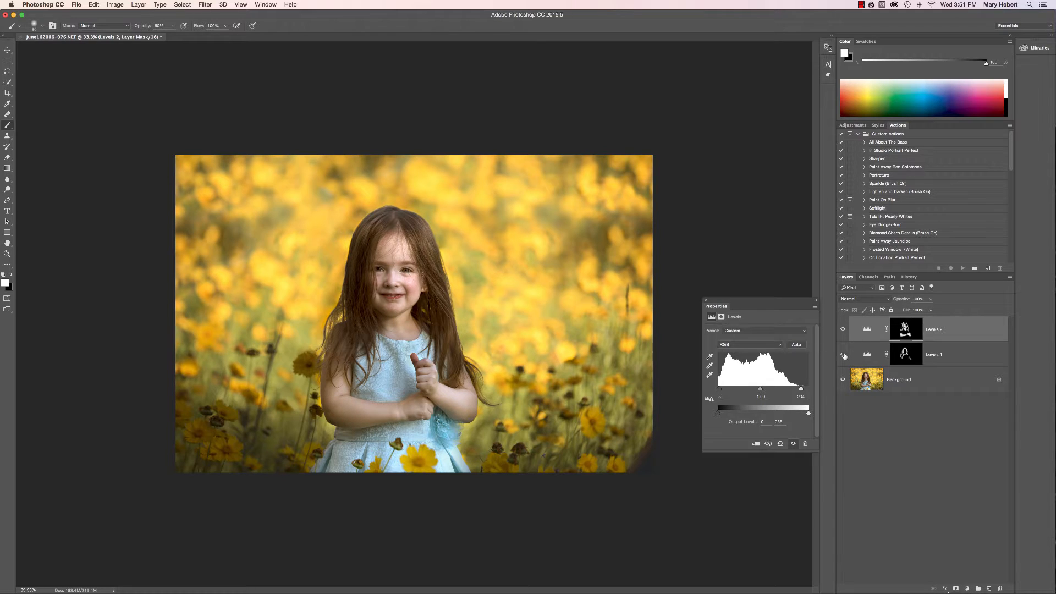
{"action": "left_click", "coordinate": [843, 354]}
{"action": "left_click", "coordinate": [843, 355]}
{"action": "left_click", "coordinate": [913, 355]}
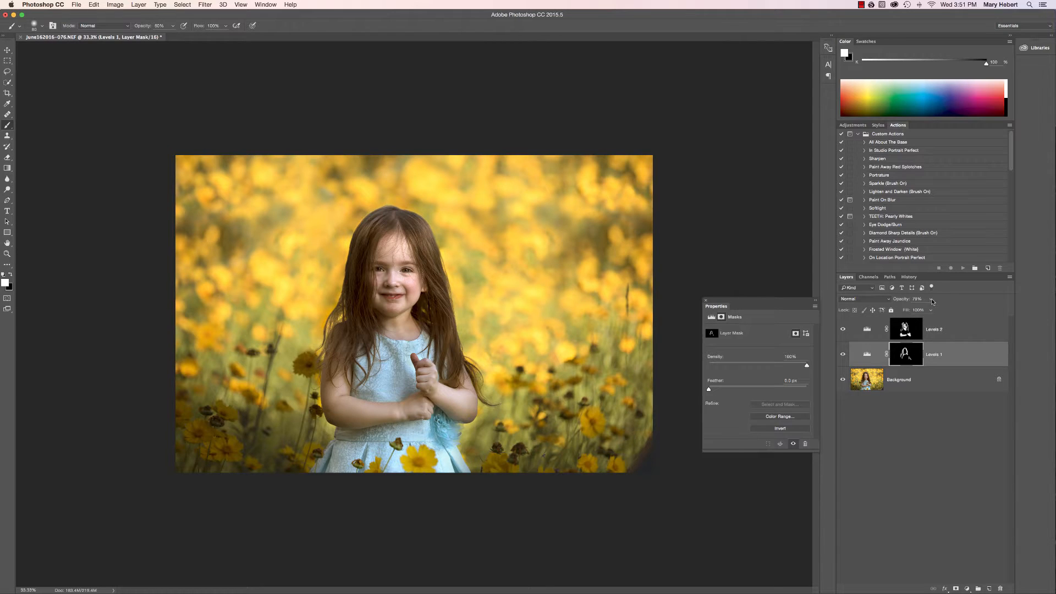
{"action": "left_click", "coordinate": [931, 298]}
{"action": "left_click_drag", "start_coordinate": [930, 311], "coordinate": [922, 312]}
Step: Check both Levels layers again, reduce the Levels 1 opacity a little more and reselect the Levels 2 mask
{"action": "left_click", "coordinate": [843, 355]}
{"action": "left_click", "coordinate": [843, 355]}
{"action": "left_click", "coordinate": [844, 330]}
{"action": "left_click", "coordinate": [845, 330]}
{"action": "left_click", "coordinate": [931, 299]}
{"action": "left_click_drag", "start_coordinate": [930, 311], "coordinate": [922, 311]}
{"action": "left_click", "coordinate": [913, 332]}
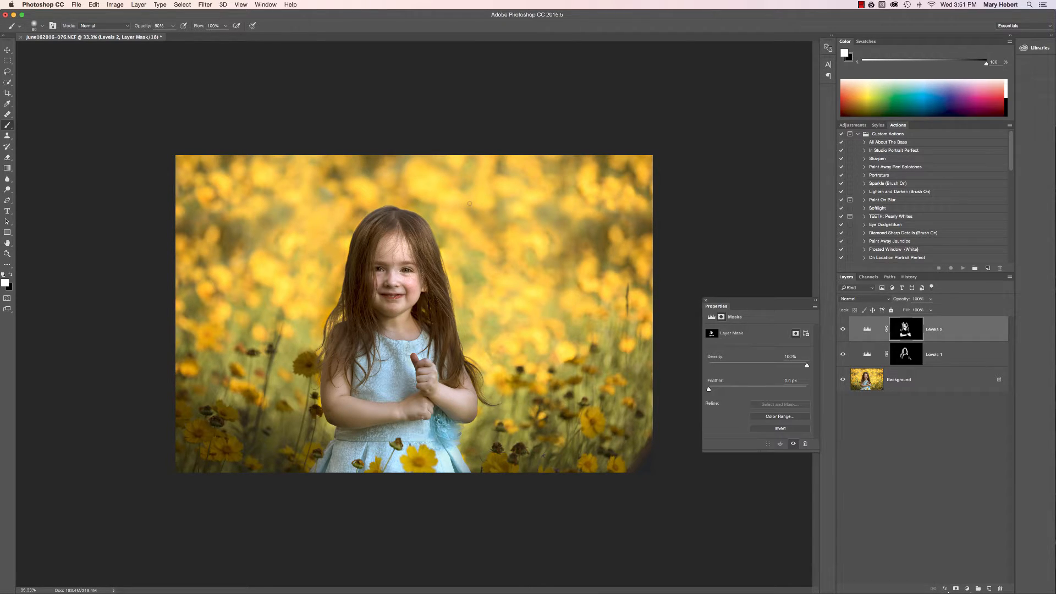
Step: Enlarge the brush considerably and paint white on the Levels 2 mask over the background surrounding the girl
{"action": "key", "text": "bracketright"}
{"action": "key", "text": "bracketright"}
{"action": "key", "text": "bracketright"}
{"action": "key", "text": "bracketright"}
{"action": "key", "text": "bracketright"}
{"action": "key", "text": "bracketright"}
{"action": "key", "text": "bracketright"}
{"action": "key", "text": "bracketright"}
{"action": "key", "text": "bracketright"}
{"action": "key", "text": "bracketright"}
{"action": "key", "text": "bracketright"}
{"action": "key", "text": "bracketright"}
{"action": "key", "text": "bracketright"}
{"action": "mouse_move", "coordinate": [464, 204]}
{"action": "left_mouse_down"}
{"action": "mouse_move", "coordinate": [489, 261]}
{"action": "mouse_move", "coordinate": [501, 343]}
{"action": "mouse_move", "coordinate": [491, 226]}
{"action": "mouse_move", "coordinate": [454, 164]}
{"action": "mouse_move", "coordinate": [389, 144]}
{"action": "mouse_move", "coordinate": [334, 217]}
{"action": "mouse_move", "coordinate": [295, 311]}
{"action": "mouse_move", "coordinate": [311, 246]}
{"action": "mouse_move", "coordinate": [294, 397]}
{"action": "left_mouse_up"}
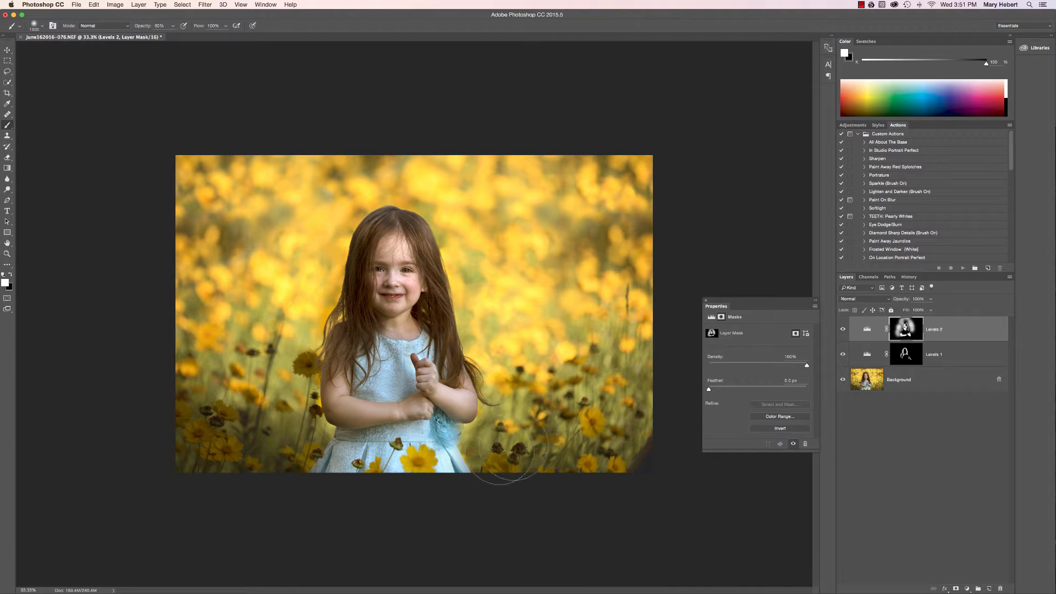
Step: Paint white on the Levels 2 mask over the flowers in both lower corners and check the layer's effect
{"action": "left_click_drag", "start_coordinate": [515, 450], "coordinate": [537, 412]}
{"action": "mouse_move", "coordinate": [650, 492]}
{"action": "left_mouse_down"}
{"action": "mouse_move", "coordinate": [445, 407]}
{"action": "mouse_move", "coordinate": [505, 412]}
{"action": "mouse_move", "coordinate": [527, 456]}
{"action": "left_mouse_up"}
{"action": "mouse_move", "coordinate": [201, 434]}
{"action": "left_mouse_down"}
{"action": "mouse_move", "coordinate": [199, 363]}
{"action": "mouse_move", "coordinate": [245, 443]}
{"action": "left_mouse_up"}
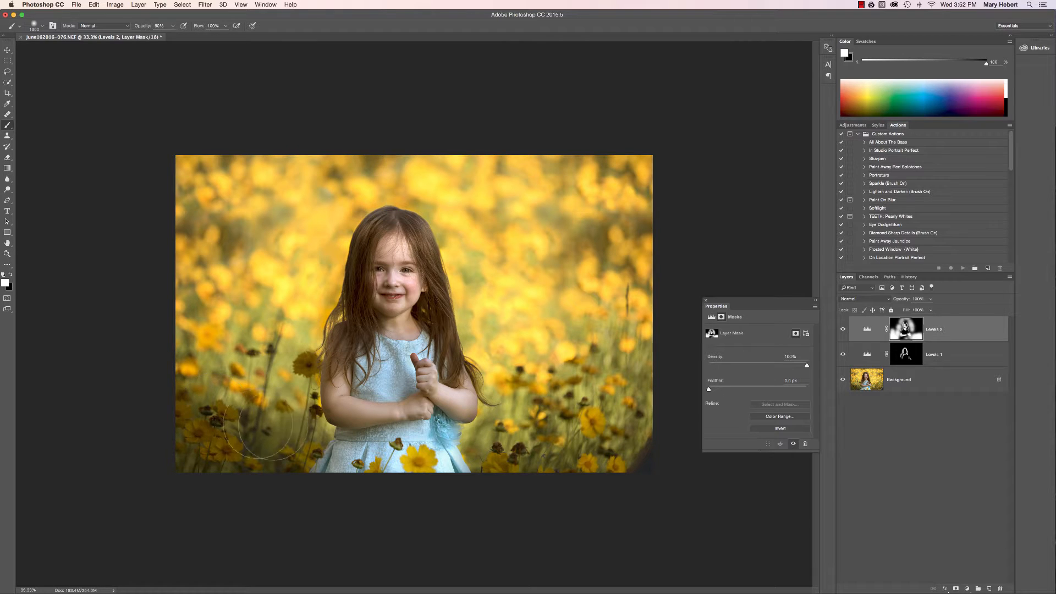
{"action": "left_click", "coordinate": [843, 328]}
{"action": "left_click", "coordinate": [842, 329]}
Step: Flatten the image and add a new Levels adjustment layer with the white input lowered to about 235
{"action": "right_click", "coordinate": [948, 386]}
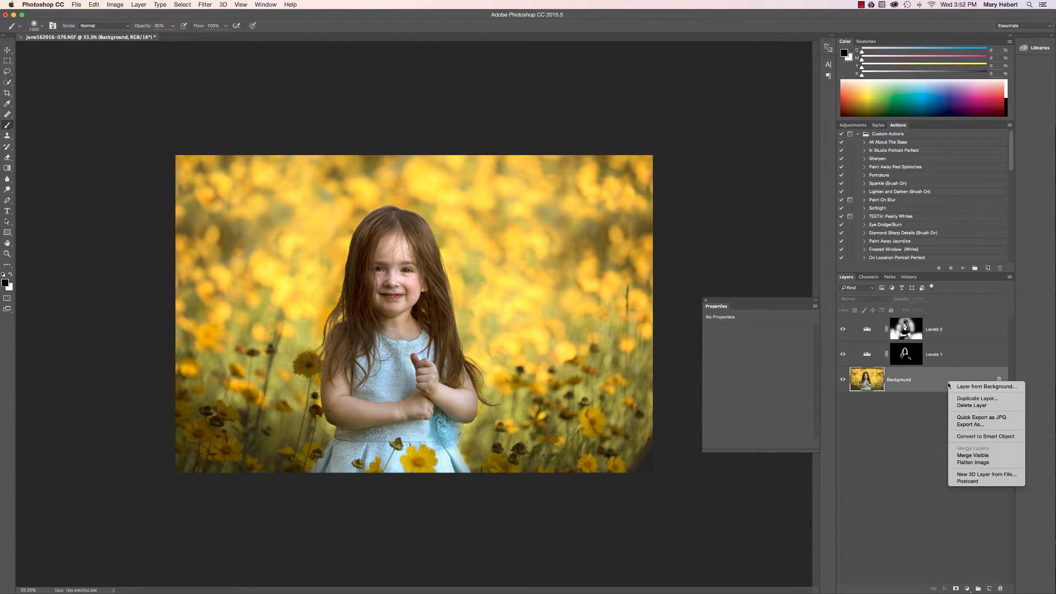
{"action": "left_click", "coordinate": [963, 463]}
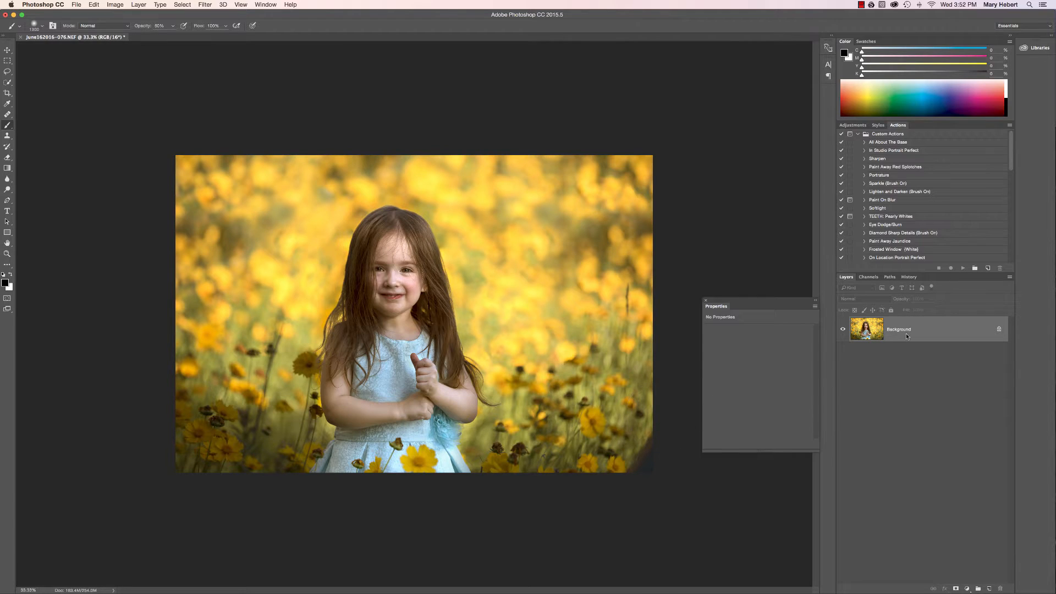
{"action": "left_click", "coordinate": [969, 588]}
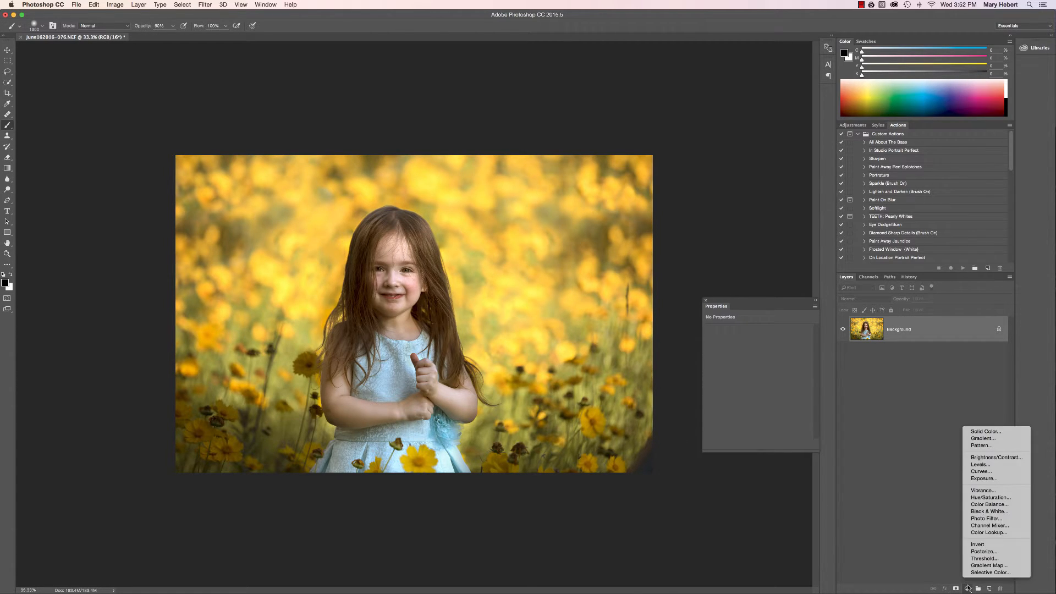
{"action": "left_click", "coordinate": [984, 468]}
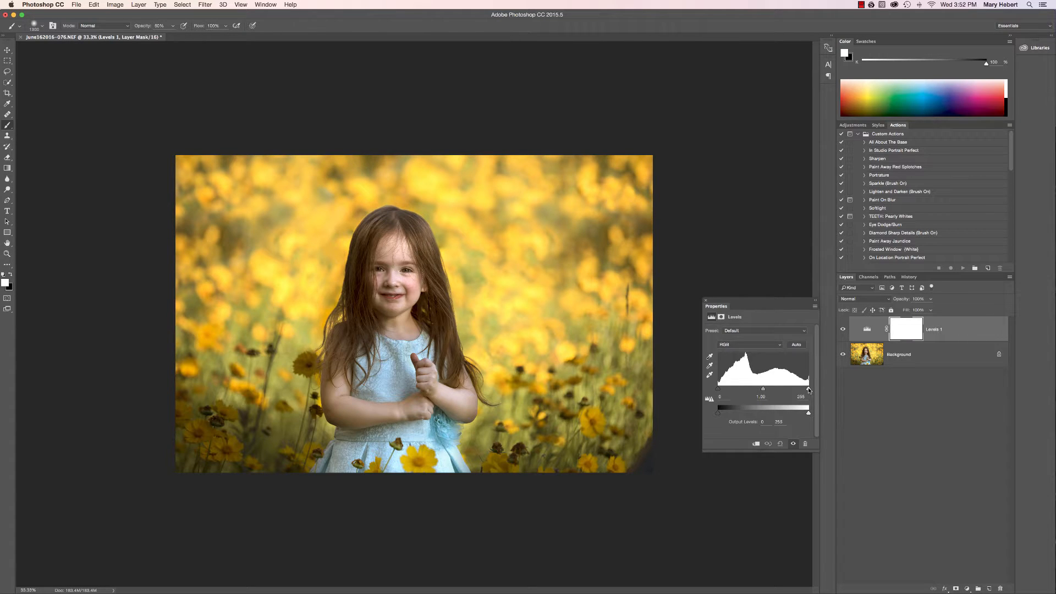
{"action": "left_click_drag", "start_coordinate": [808, 390], "coordinate": [802, 391]}
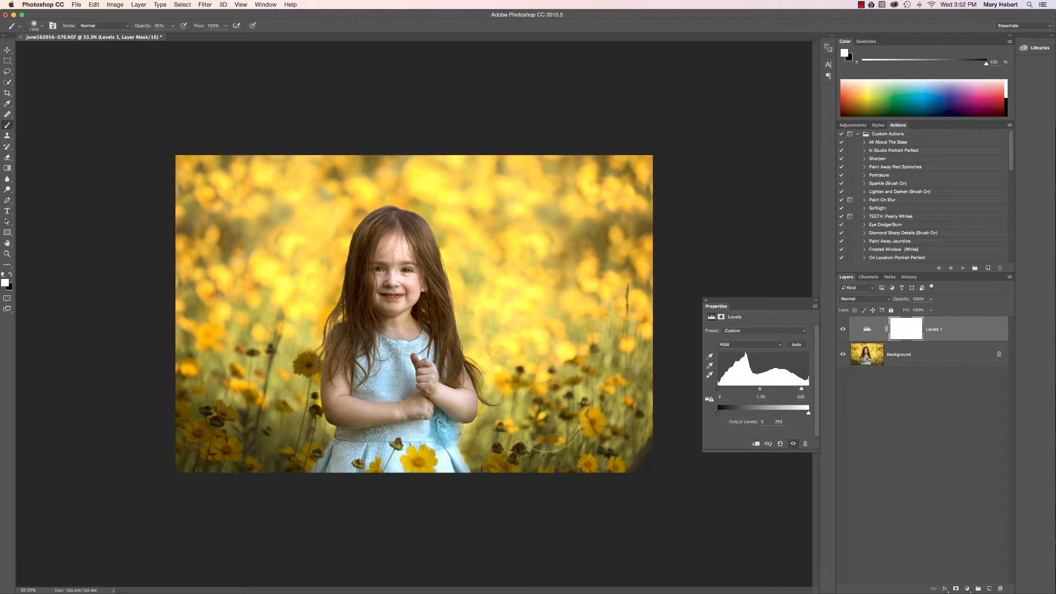
Step: Invert the new Levels mask to black, paint white over the flowers in both lower corners and check the layer's effect
{"action": "key", "text": "super+i"}
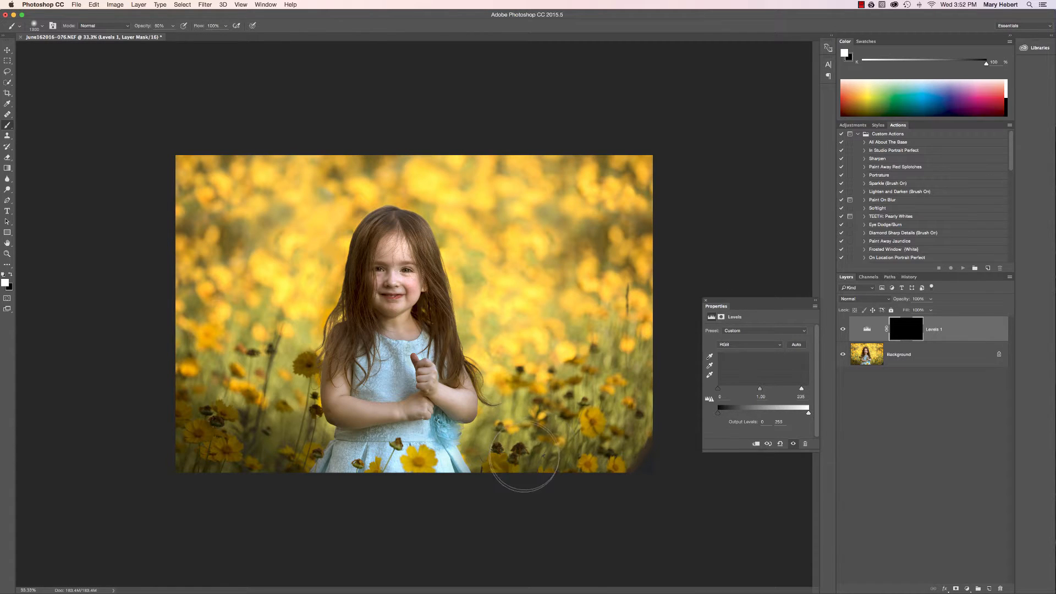
{"action": "left_click_drag", "start_coordinate": [583, 434], "coordinate": [649, 483]}
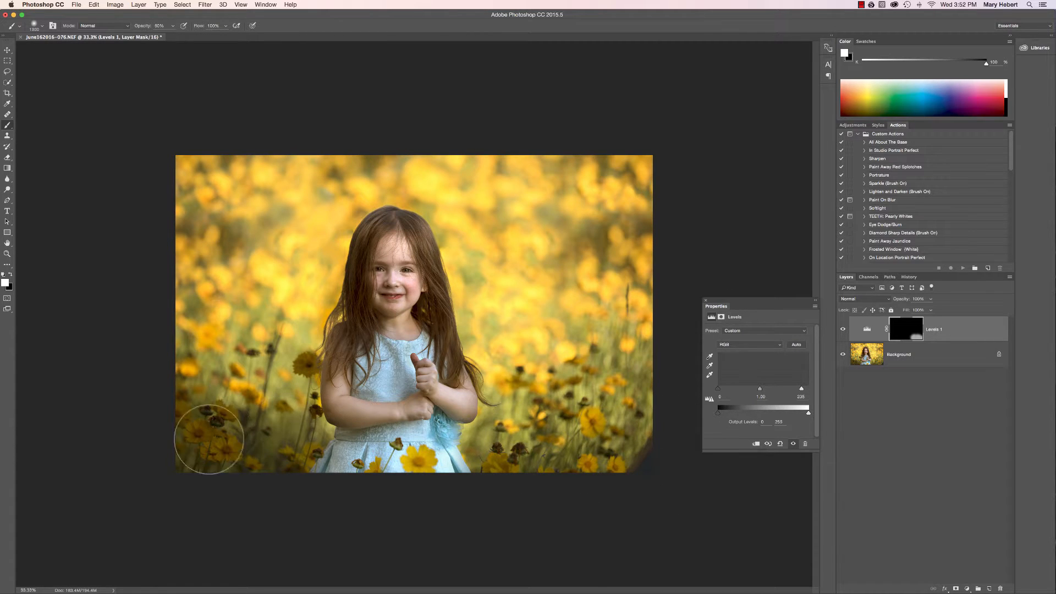
{"action": "mouse_move", "coordinate": [216, 433]}
{"action": "left_mouse_down"}
{"action": "mouse_move", "coordinate": [224, 456]}
{"action": "mouse_move", "coordinate": [261, 430]}
{"action": "mouse_move", "coordinate": [270, 446]}
{"action": "mouse_move", "coordinate": [201, 388]}
{"action": "left_mouse_up"}
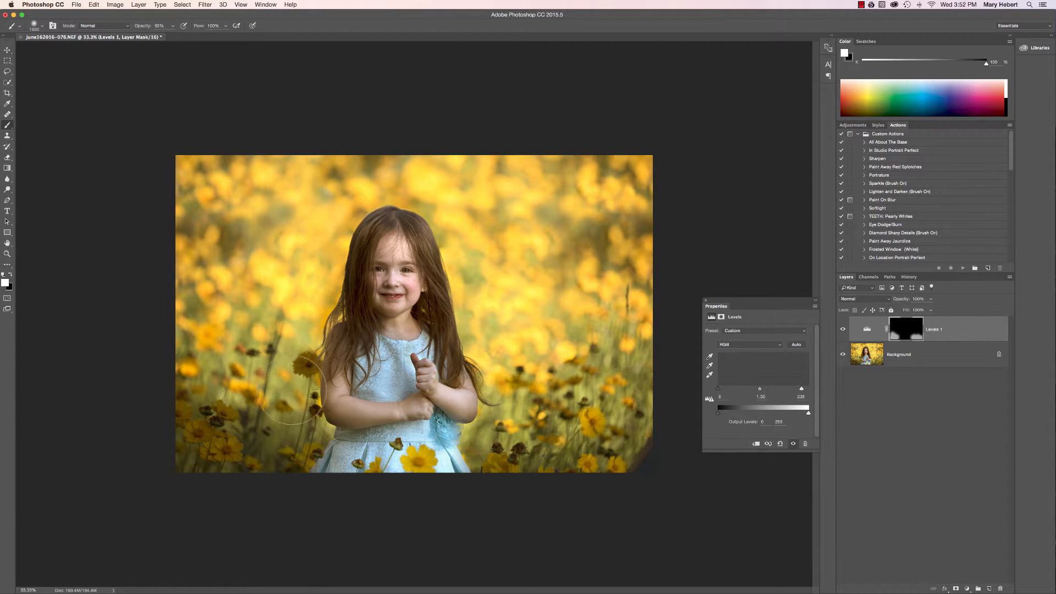
{"action": "left_click_drag", "start_coordinate": [545, 470], "coordinate": [664, 451]}
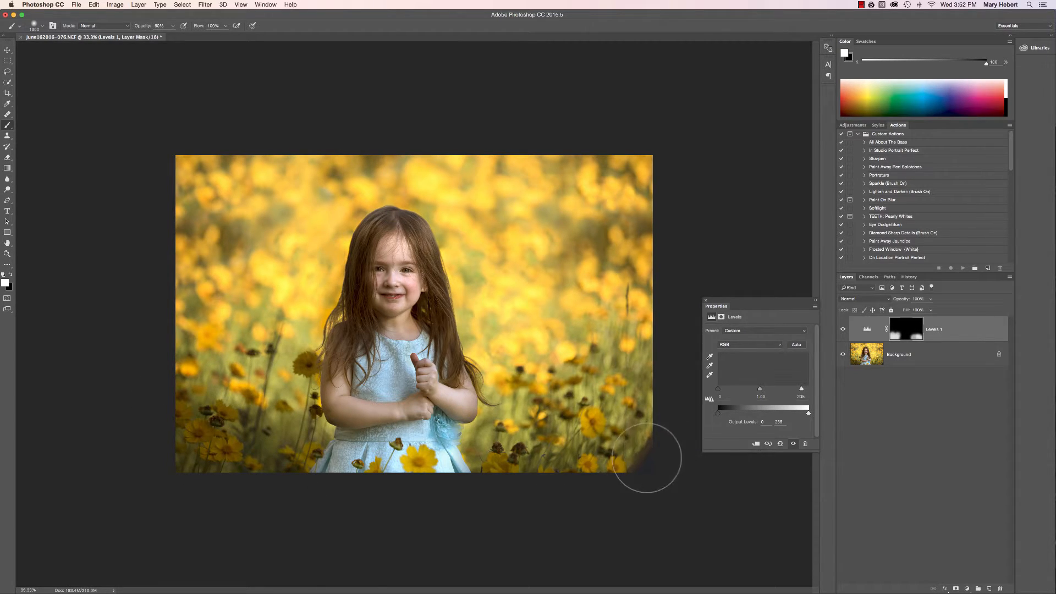
{"action": "left_click", "coordinate": [843, 329]}
{"action": "left_click", "coordinate": [843, 328]}
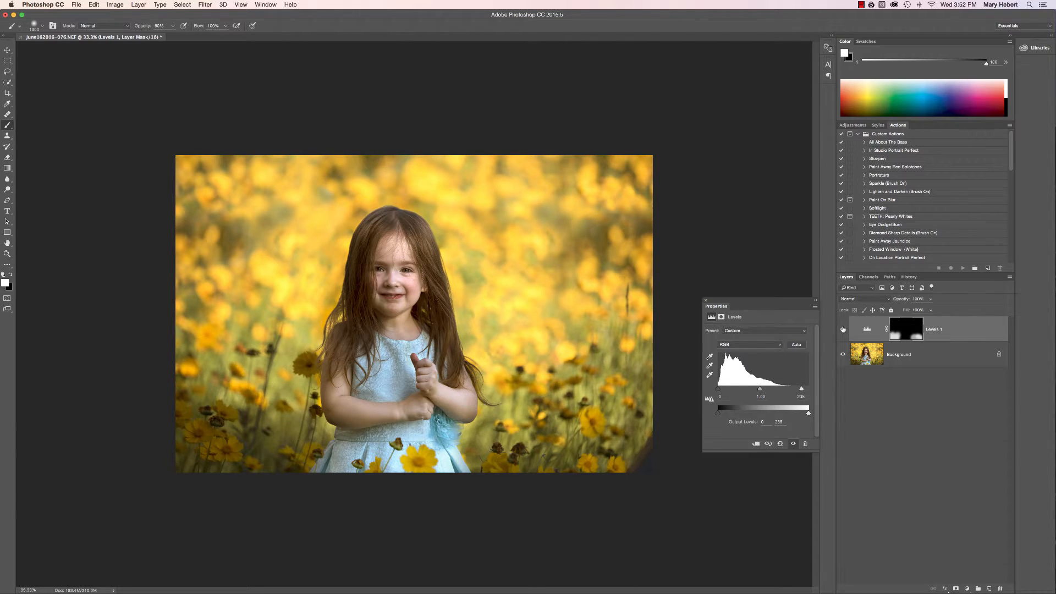
{"action": "left_click", "coordinate": [843, 328]}
{"action": "left_click", "coordinate": [843, 329]}
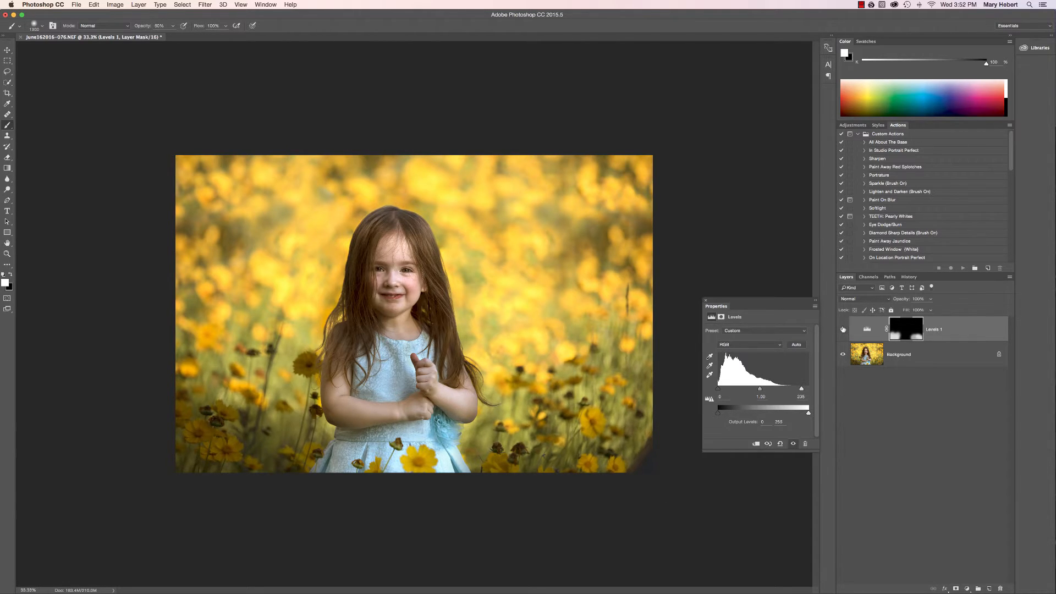
Step: Flatten the Levels adjustment into the Background layer
{"action": "right_click", "coordinate": [937, 352]}
{"action": "left_click", "coordinate": [923, 314]}
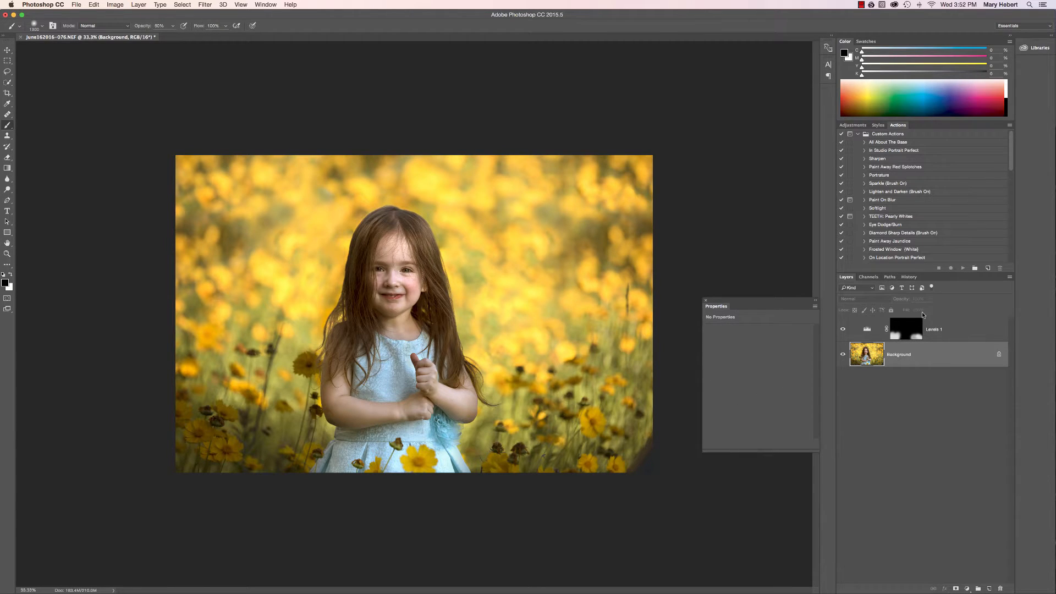
{"action": "right_click", "coordinate": [939, 347]}
{"action": "left_click", "coordinate": [955, 429]}
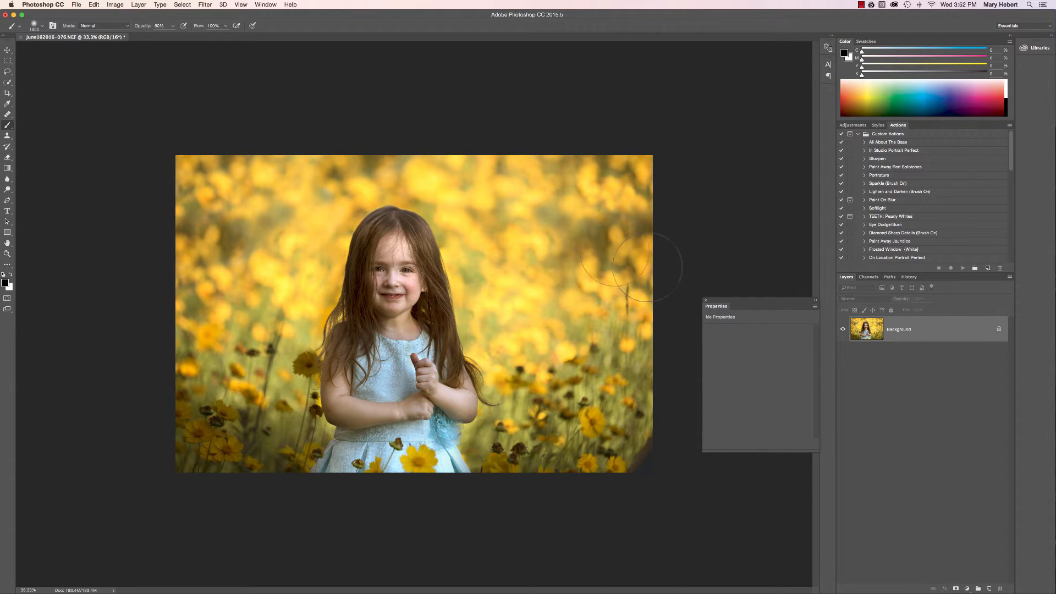
Step: Crop the photo slightly tighter, trimming the upper edge and the side with the dark lower corner
{"action": "left_click", "coordinate": [7, 93]}
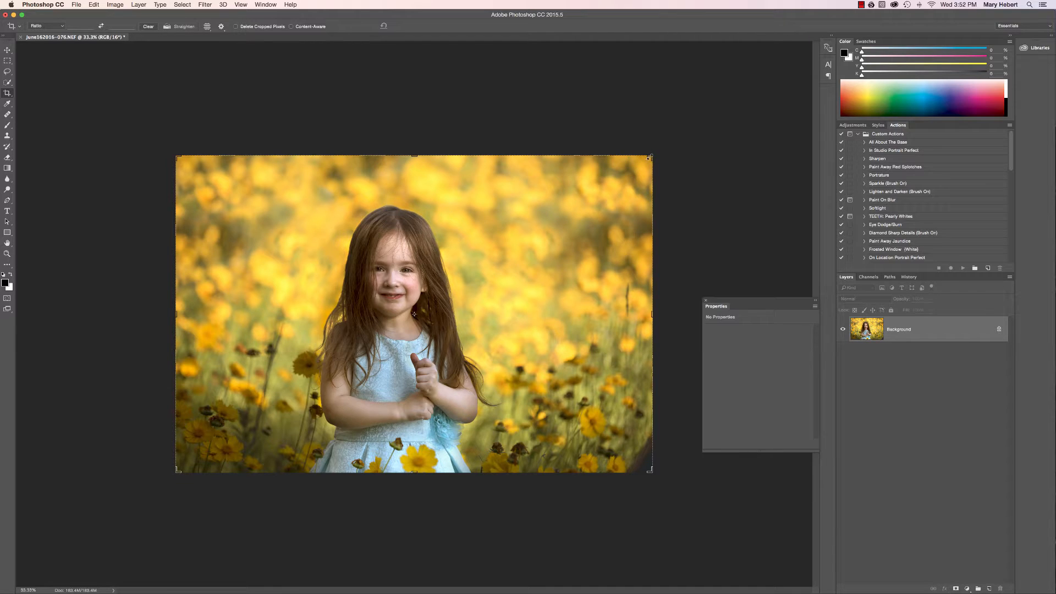
{"action": "left_click_drag", "start_coordinate": [649, 158], "coordinate": [637, 165]}
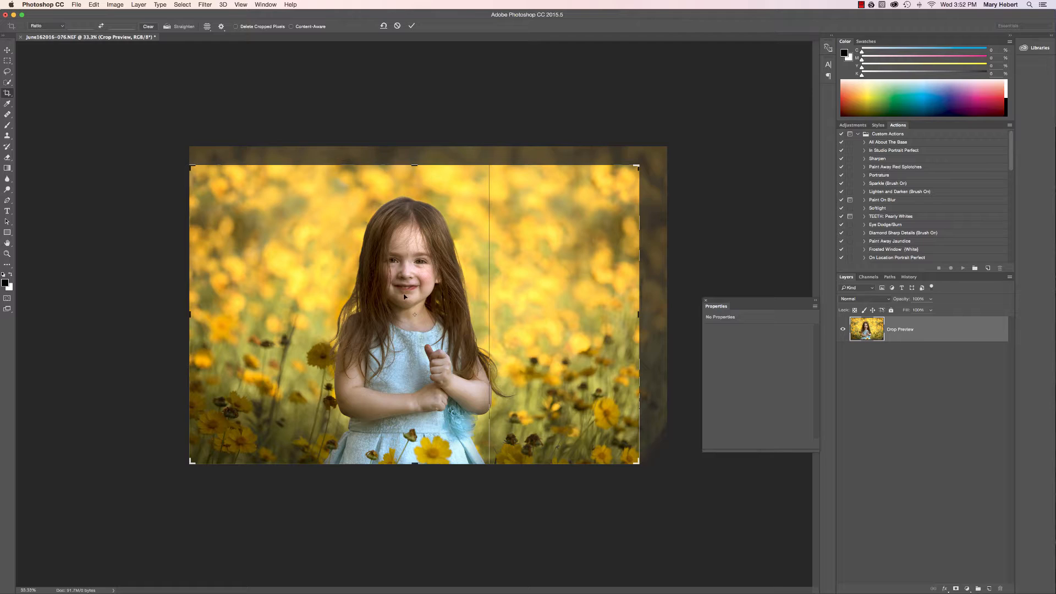
{"action": "mouse_move", "coordinate": [404, 297]}
{"action": "left_mouse_down"}
{"action": "mouse_move", "coordinate": [410, 306]}
{"action": "mouse_move", "coordinate": [418, 296]}
{"action": "left_mouse_up"}
{"action": "key", "text": "Return"}
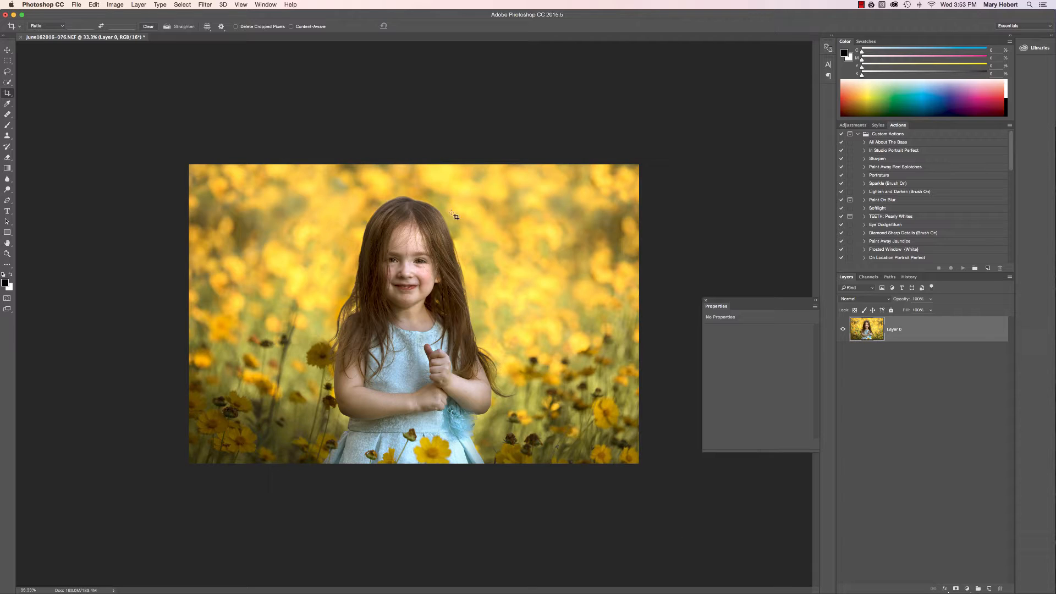
Step: Examine the girl's face and eyes closely at 200% magnification
{"action": "key", "text": "super+equal"}
{"action": "key", "text": "super+equal"}
{"action": "key", "text": "super+equal"}
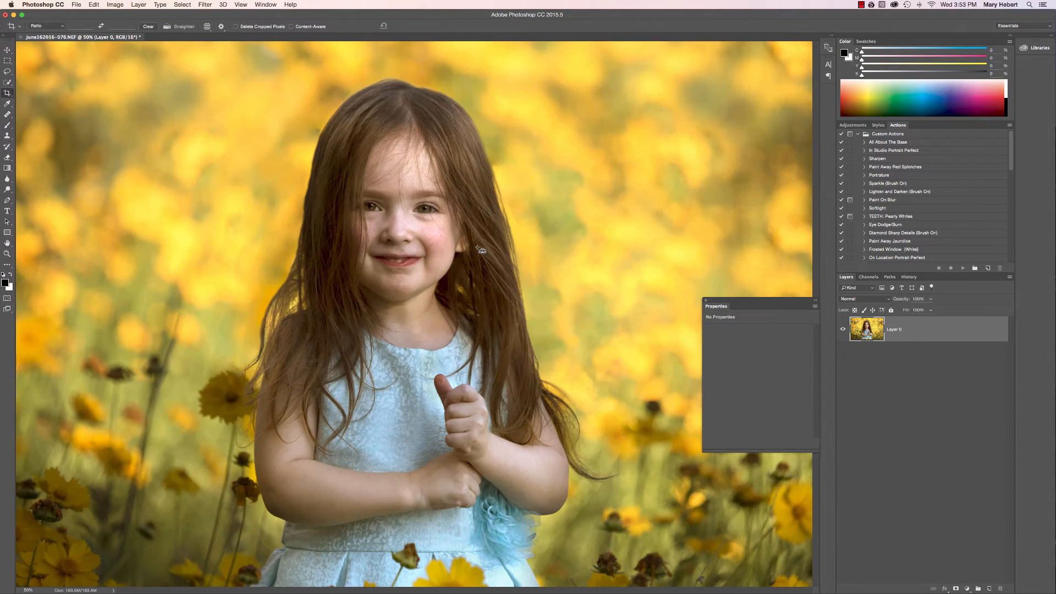
{"action": "key", "text": "super+equal"}
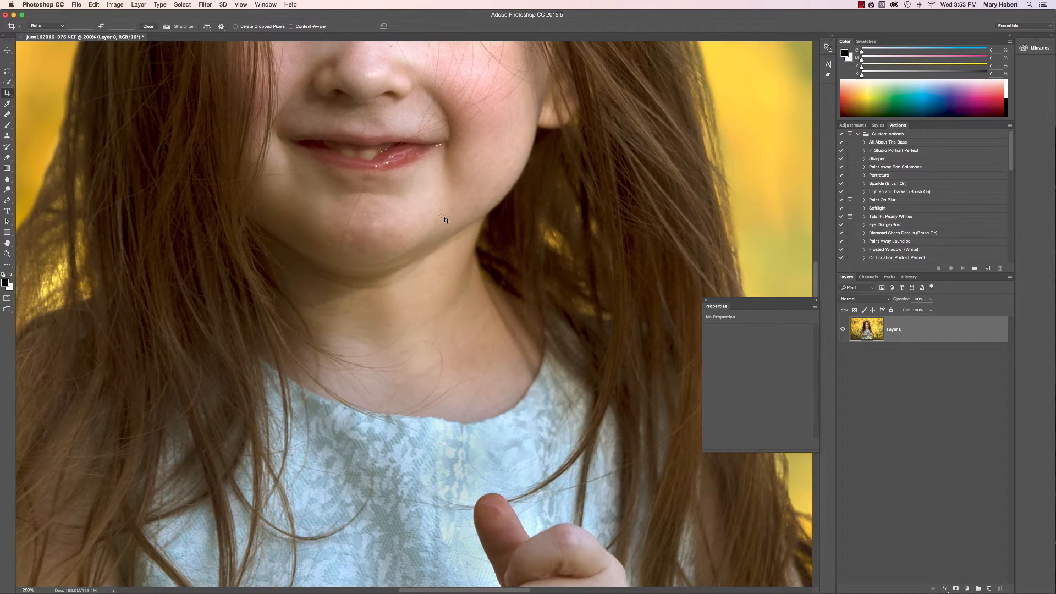
{"action": "scroll", "coordinate": [444, 220], "scroll_direction": "up", "scroll_amount": 5}
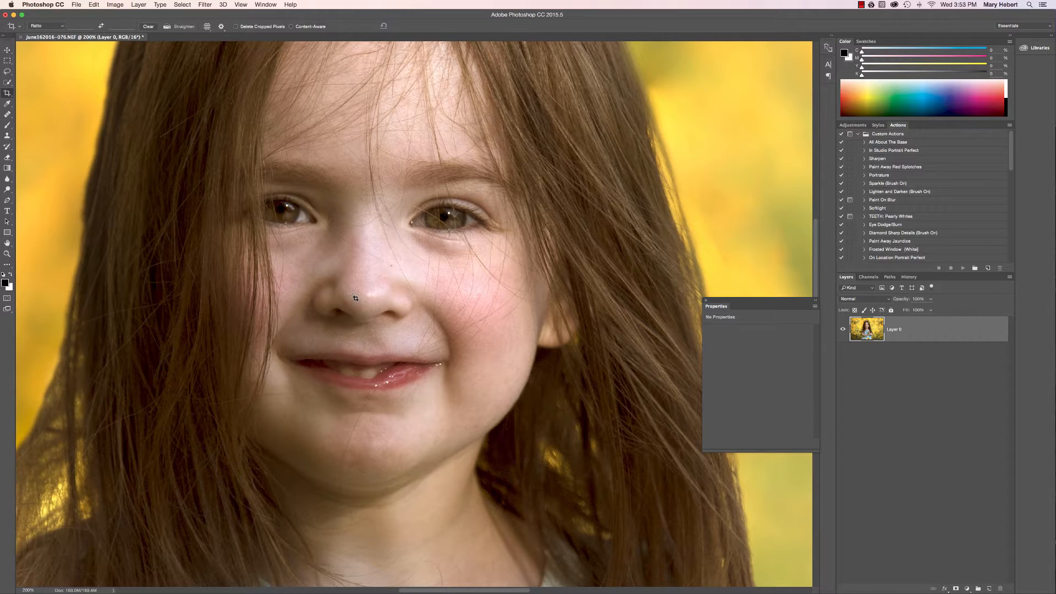
{"action": "scroll", "coordinate": [355, 298], "scroll_direction": "up", "scroll_amount": 2}
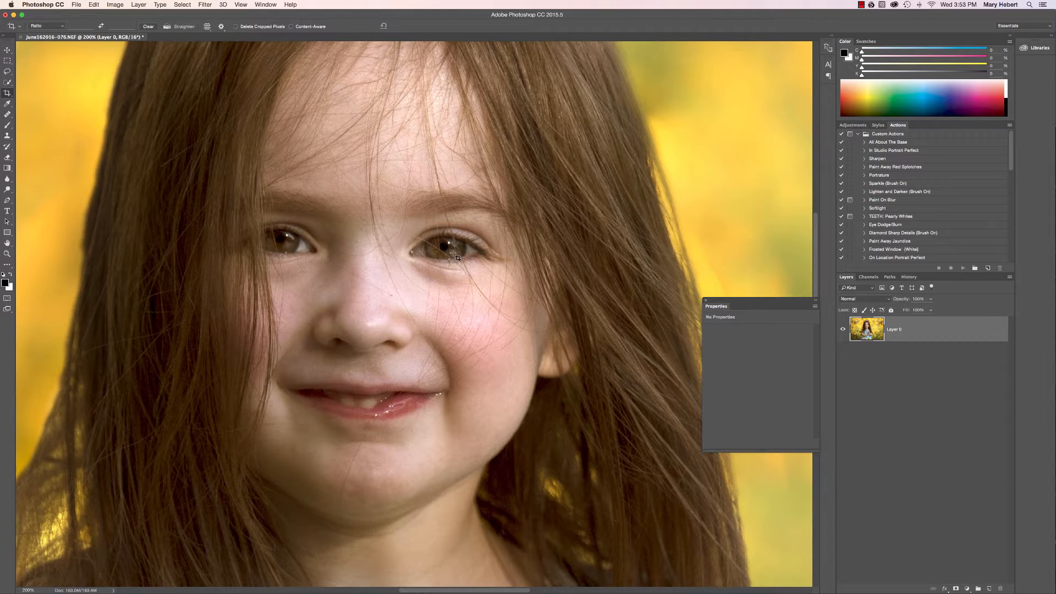
{"action": "scroll", "coordinate": [458, 257], "scroll_direction": "up", "scroll_amount": 2}
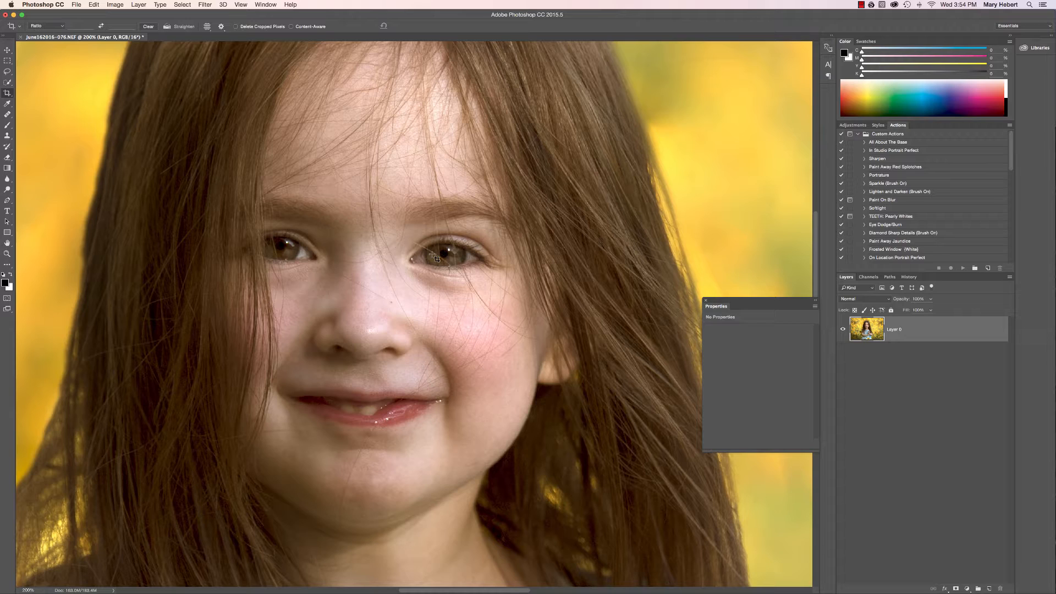
Step: Add a new layer above the photo, fill it with 50% Gray and set its blend mode to Overlay
{"action": "left_click", "coordinate": [989, 588]}
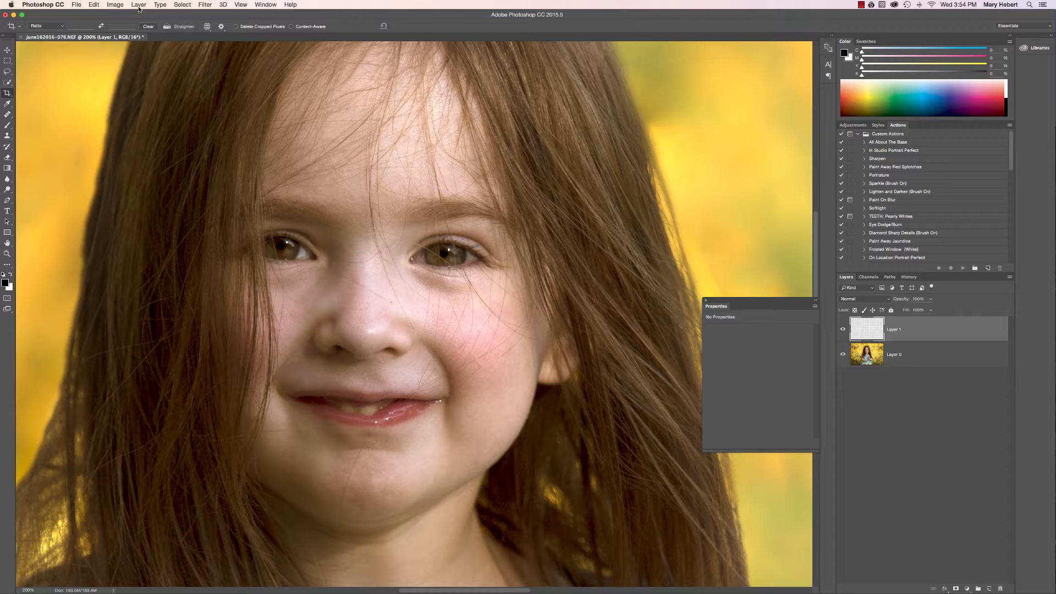
{"action": "left_click", "coordinate": [96, 5]}
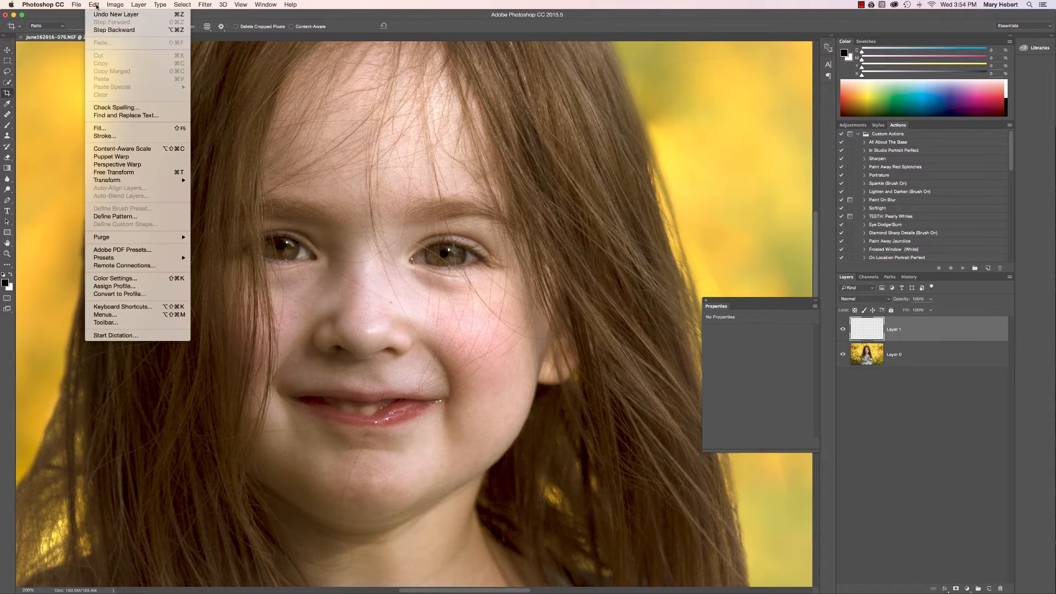
{"action": "left_click", "coordinate": [117, 130]}
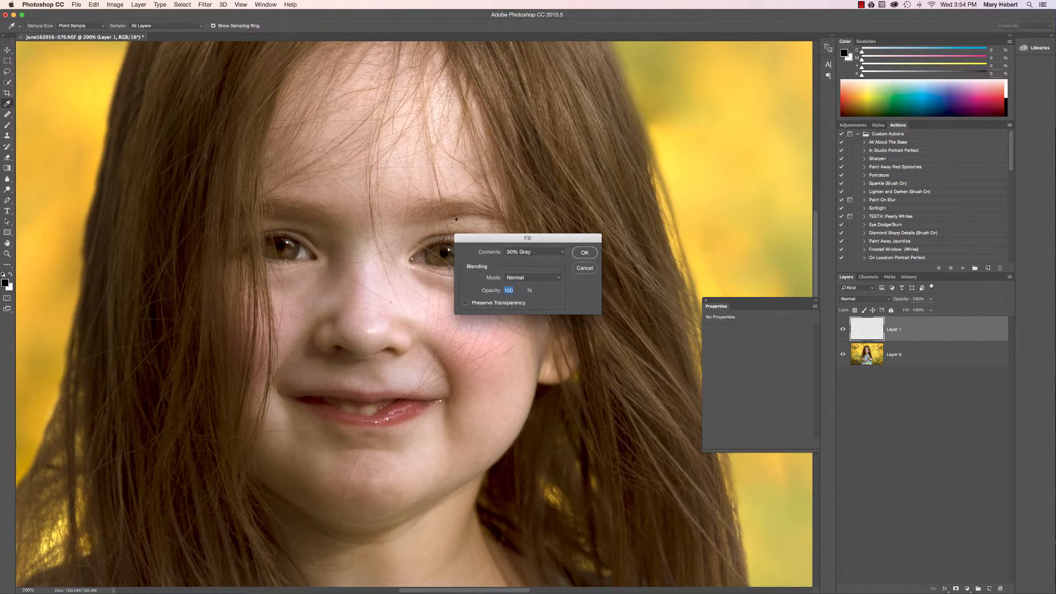
{"action": "left_click", "coordinate": [517, 255]}
{"action": "left_click", "coordinate": [516, 252]}
{"action": "left_click", "coordinate": [583, 253]}
{"action": "key", "text": "c"}
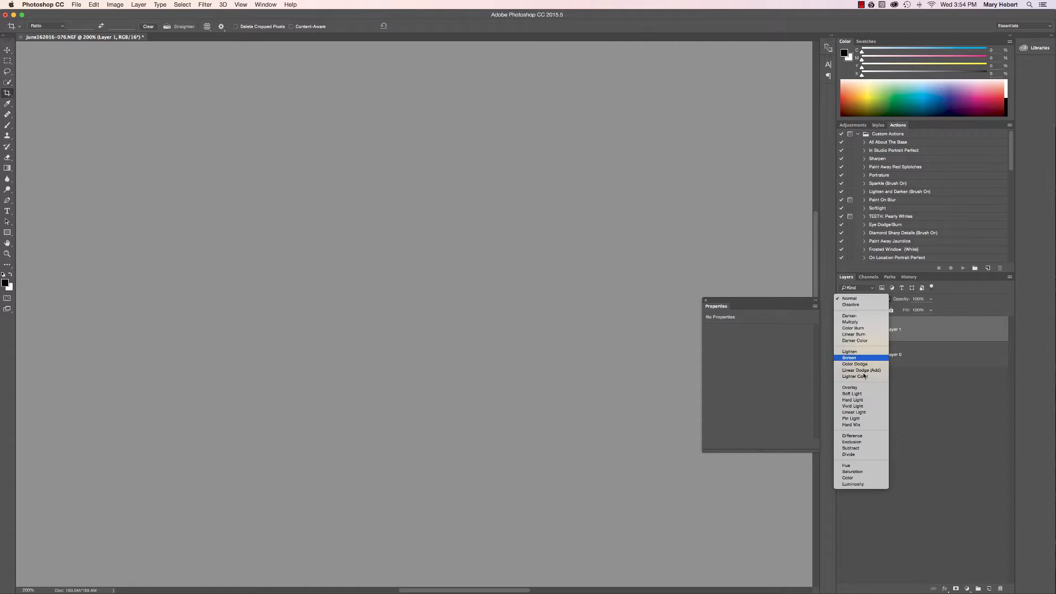
{"action": "left_click", "coordinate": [867, 389]}
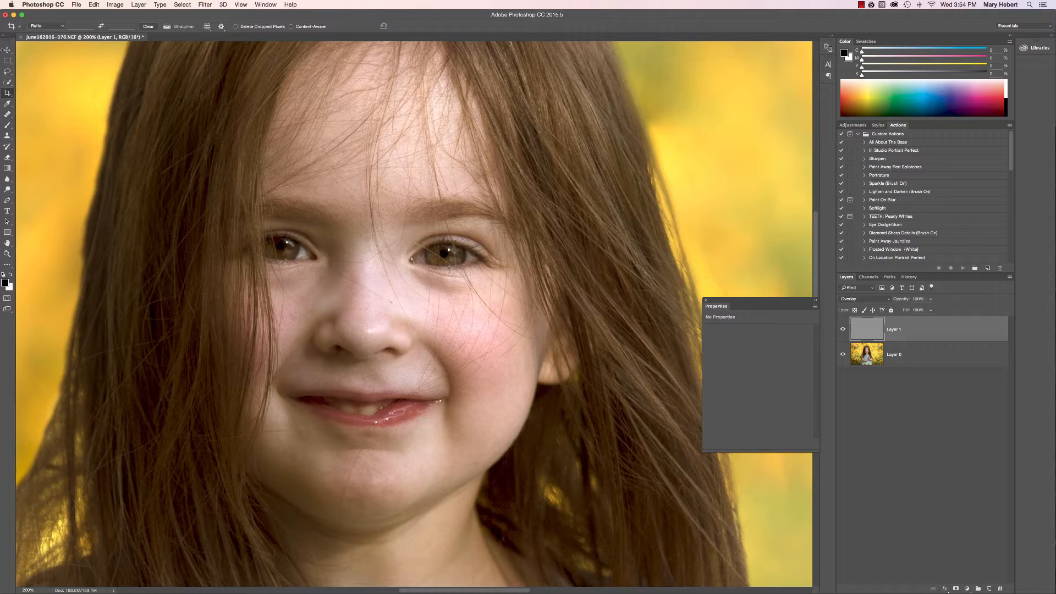
Step: Paint white over both irises on the gray Overlay layer with a very small brush at 10% opacity, finishing with black as foreground color
{"action": "left_click", "coordinate": [9, 125]}
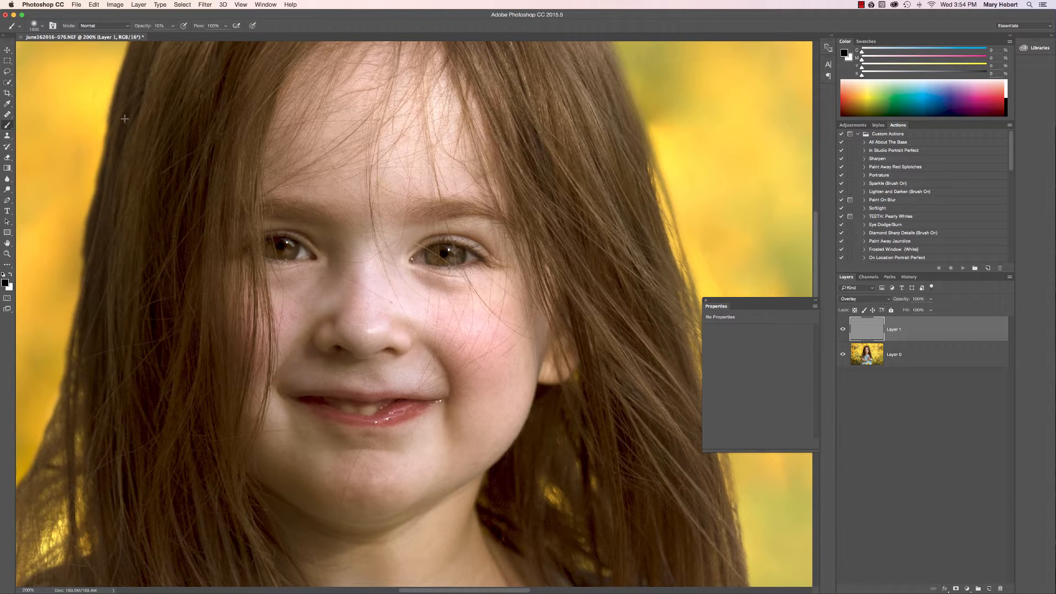
{"action": "key", "text": "bracketleft"}
{"action": "key", "text": "bracketleft"}
{"action": "key", "text": "bracketleft"}
{"action": "key", "text": "bracketleft"}
{"action": "key", "text": "bracketleft"}
{"action": "key", "text": "bracketleft"}
{"action": "key", "text": "bracketleft"}
{"action": "key", "text": "bracketleft"}
{"action": "key", "text": "bracketleft"}
{"action": "key", "text": "bracketleft"}
{"action": "key", "text": "bracketleft"}
{"action": "key", "text": "bracketleft"}
{"action": "key", "text": "bracketleft"}
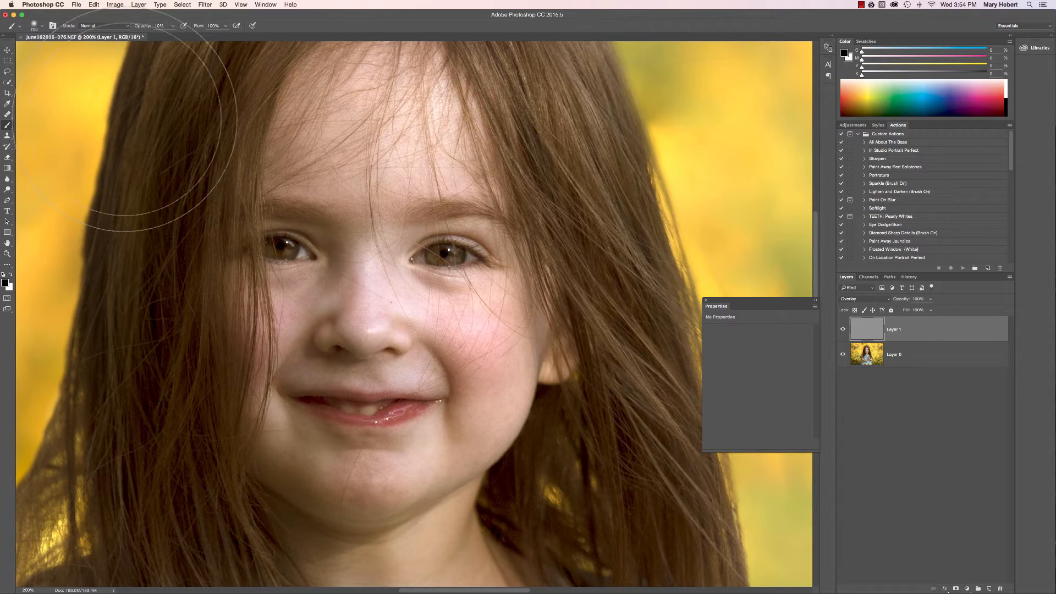
{"action": "key", "text": "bracketleft"}
{"action": "key", "text": "bracketleft"}
{"action": "key", "text": "bracketleft"}
{"action": "key", "text": "bracketleft"}
{"action": "key", "text": "bracketleft"}
{"action": "key", "text": "bracketleft"}
{"action": "key", "text": "bracketleft"}
{"action": "key", "text": "bracketleft"}
{"action": "key", "text": "bracketleft"}
{"action": "key", "text": "bracketleft"}
{"action": "key", "text": "bracketleft"}
{"action": "key", "text": "bracketleft"}
{"action": "key", "text": "bracketleft"}
{"action": "key", "text": "bracketleft"}
{"action": "key", "text": "bracketleft"}
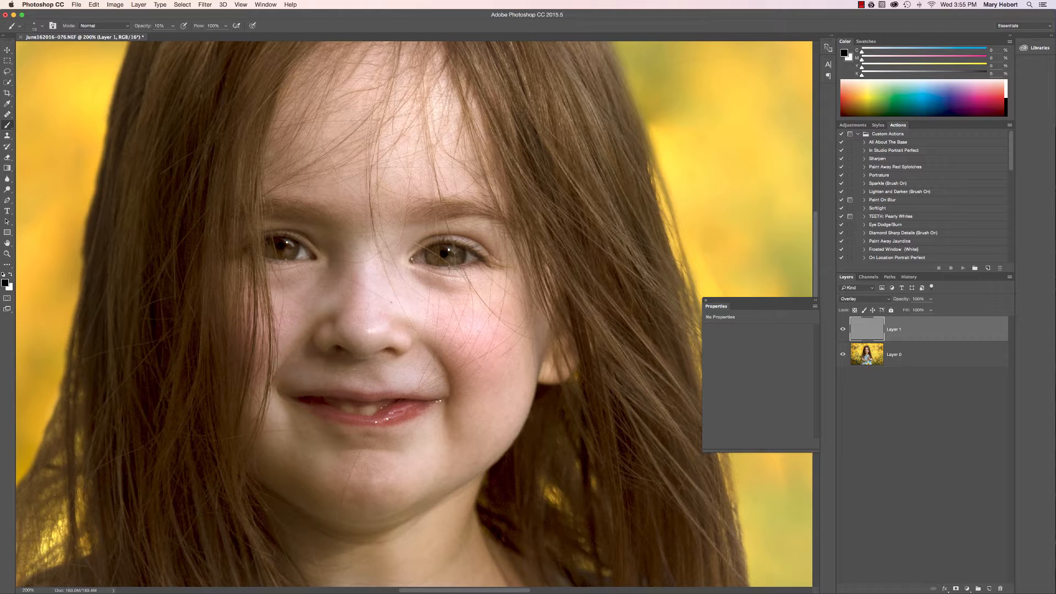
{"action": "key", "text": "x"}
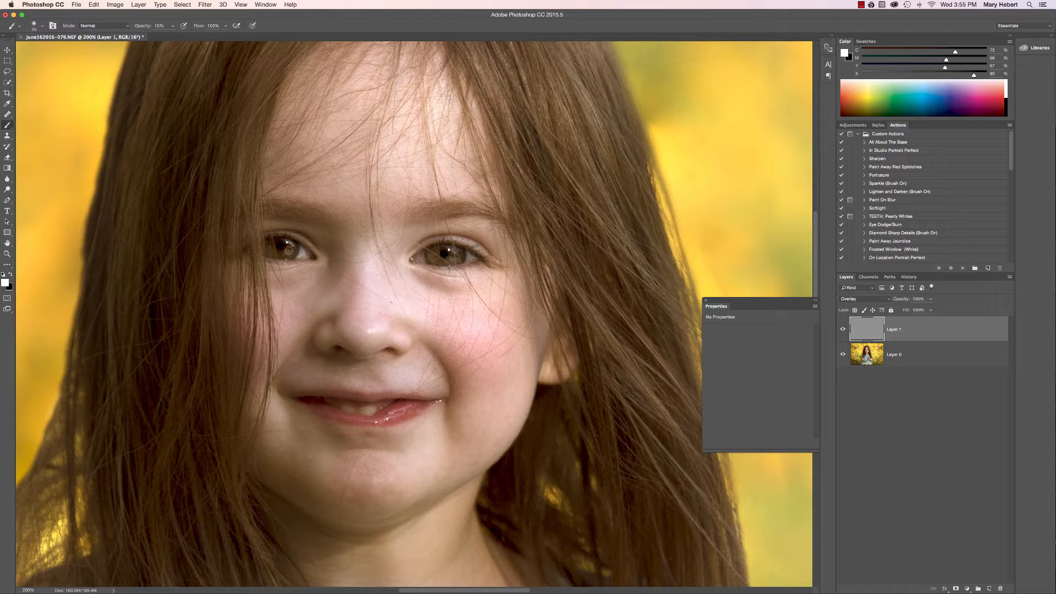
{"action": "mouse_move", "coordinate": [287, 254]}
{"action": "left_mouse_down"}
{"action": "mouse_move", "coordinate": [288, 244]}
{"action": "mouse_move", "coordinate": [277, 254]}
{"action": "mouse_move", "coordinate": [290, 245]}
{"action": "left_mouse_up"}
{"action": "key", "text": "bracketright"}
{"action": "left_click_drag", "start_coordinate": [433, 259], "coordinate": [440, 262]}
{"action": "left_click", "coordinate": [11, 273]}
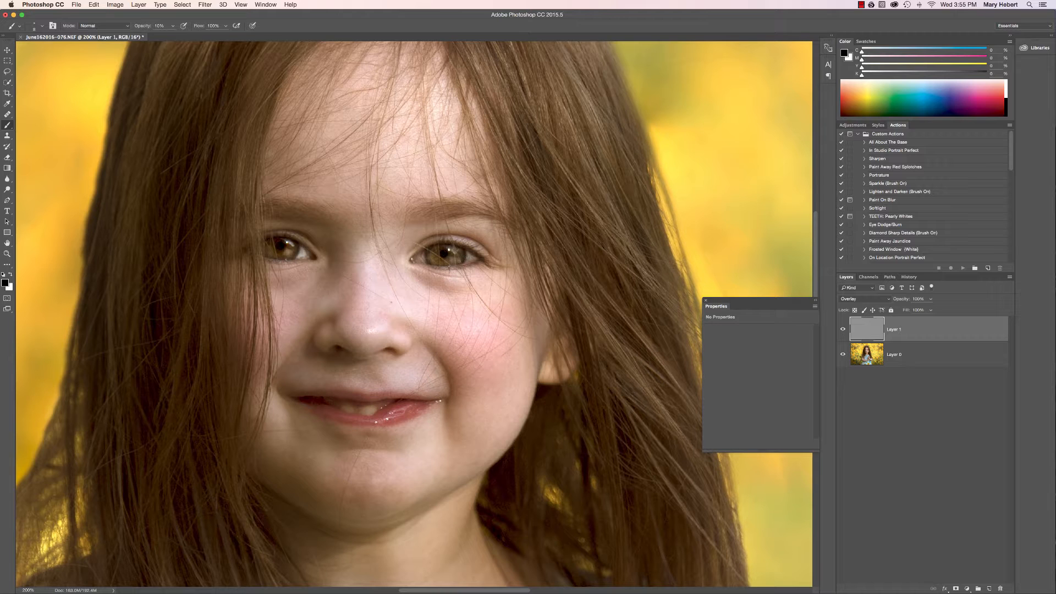
Step: Adjust the opacity of the gray Overlay layer and compare the brightened eyes with the layer hidden and shown
{"action": "key", "text": "super+minus"}
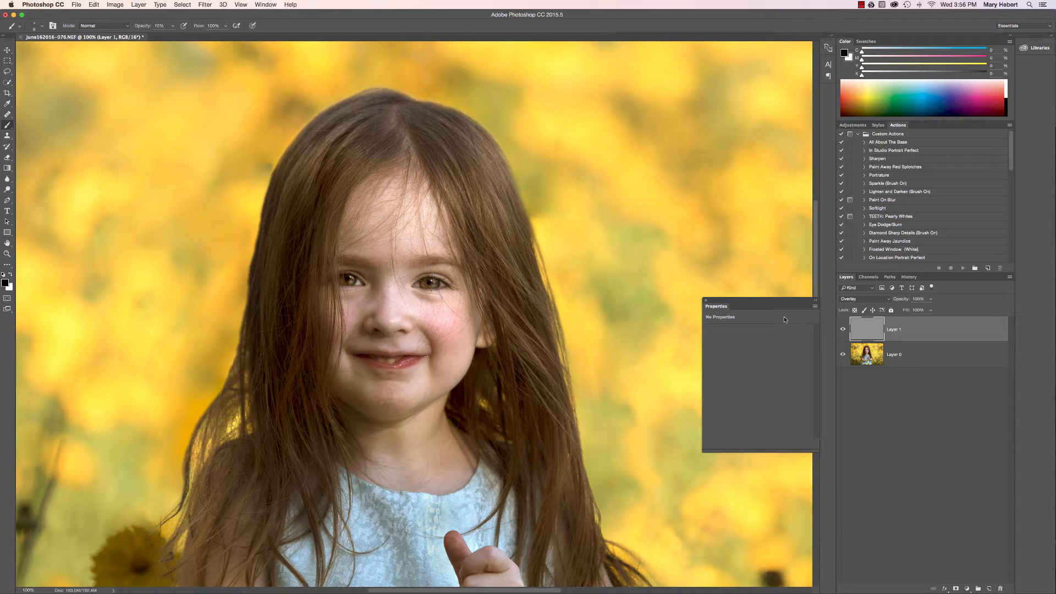
{"action": "left_click", "coordinate": [841, 330]}
{"action": "left_click", "coordinate": [842, 330]}
{"action": "left_click", "coordinate": [930, 299]}
{"action": "left_click_drag", "start_coordinate": [930, 310], "coordinate": [903, 309]}
{"action": "left_click", "coordinate": [843, 329]}
{"action": "left_click", "coordinate": [843, 329]}
{"action": "left_click", "coordinate": [843, 328]}
{"action": "left_click", "coordinate": [843, 329]}
Step: Flatten the dodge-and-burn layer into the photo
{"action": "right_click", "coordinate": [927, 358]}
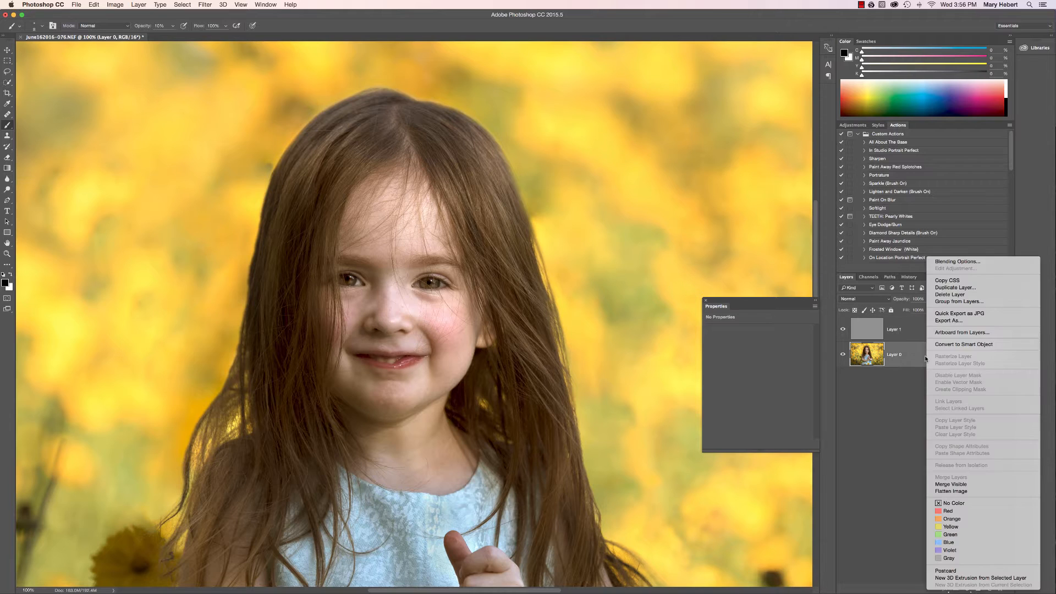
{"action": "left_click", "coordinate": [960, 492]}
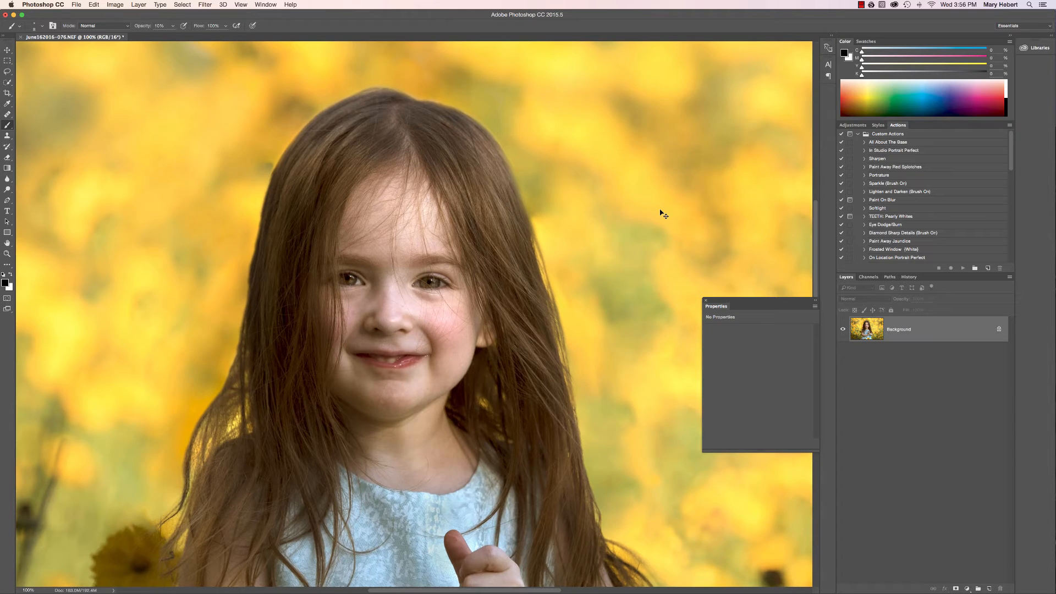
{"action": "key", "text": "super+minus"}
{"action": "key", "text": "super+minus"}
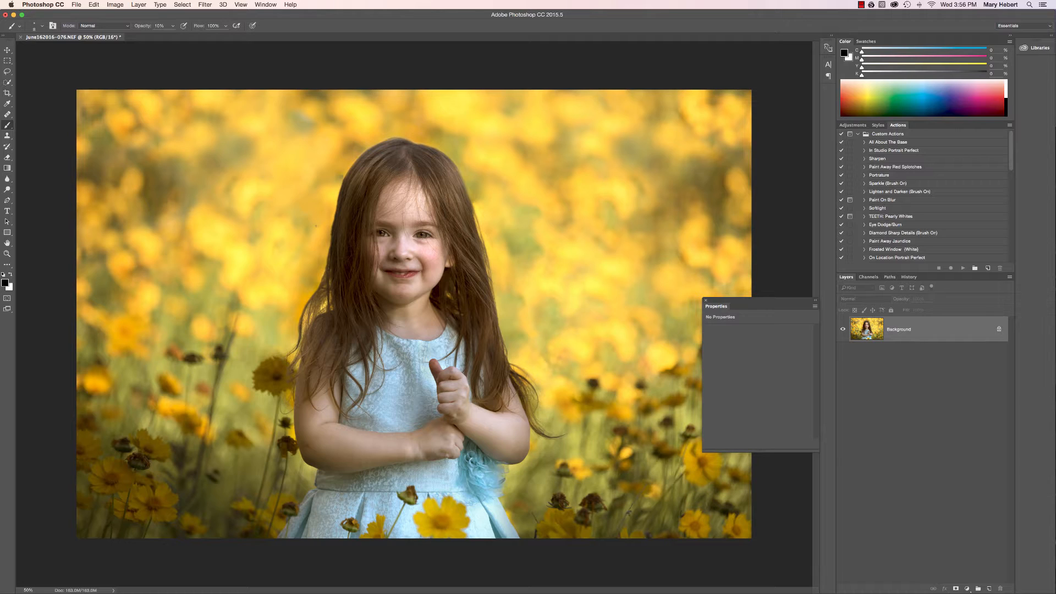
Step: Duplicate the Background layer and open the copy in the Liquify filter
{"action": "key", "text": "super+j"}
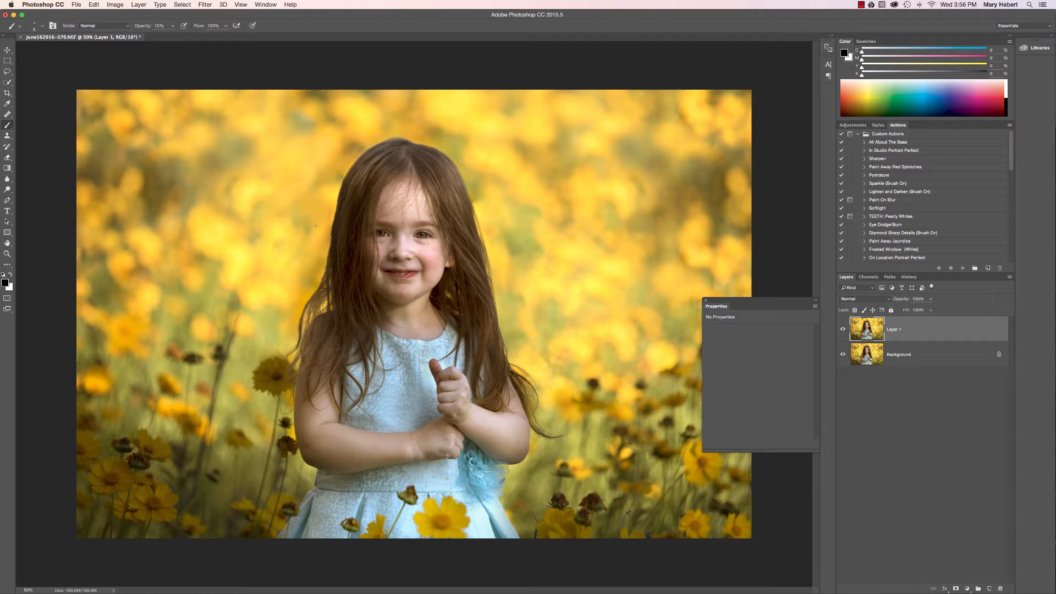
{"action": "left_click", "coordinate": [205, 4]}
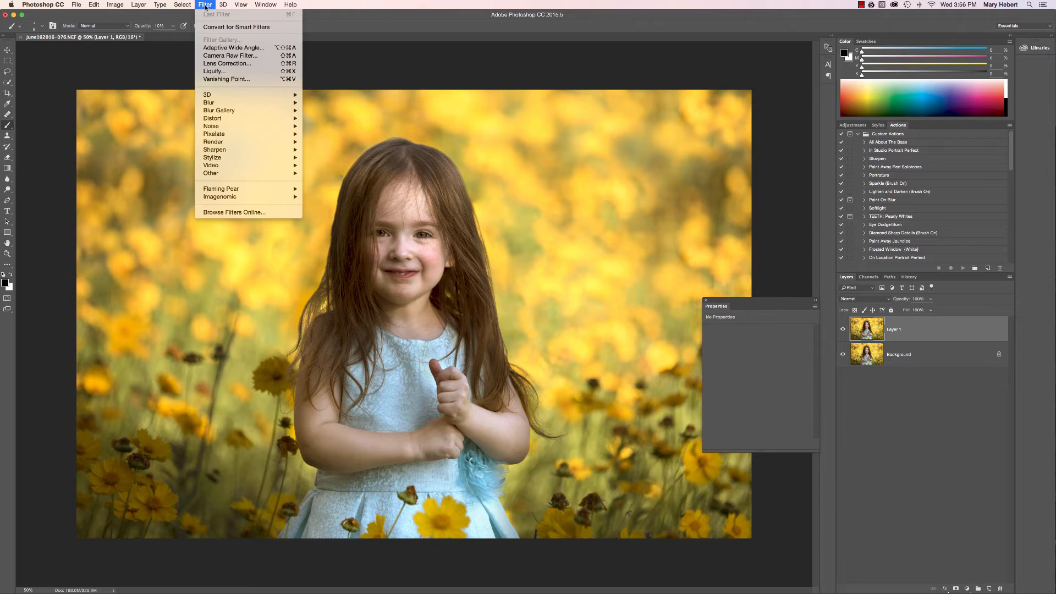
{"action": "left_click", "coordinate": [583, 140]}
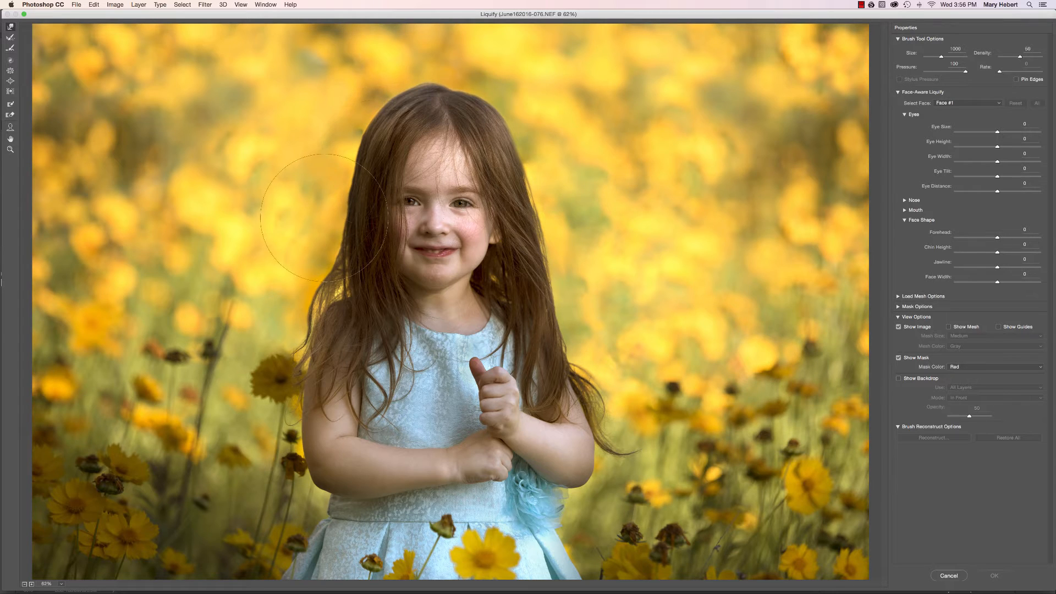
Step: Push the hair outward along the left side of the girl's head with a reduced Forward Warp brush
{"action": "key", "text": "bracketleft"}
{"action": "key", "text": "bracketleft"}
{"action": "key", "text": "bracketleft"}
{"action": "key", "text": "bracketleft"}
{"action": "mouse_move", "coordinate": [324, 242]}
{"action": "left_mouse_down"}
{"action": "mouse_move", "coordinate": [316, 286]}
{"action": "mouse_move", "coordinate": [307, 269]}
{"action": "left_mouse_up"}
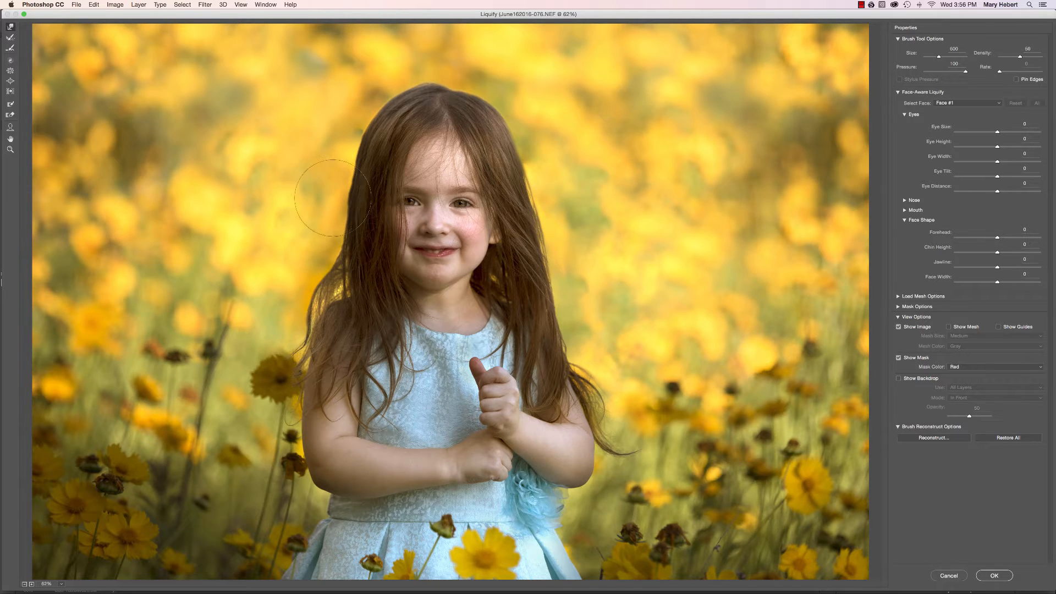
{"action": "left_click_drag", "start_coordinate": [345, 171], "coordinate": [343, 171]}
{"action": "left_click_drag", "start_coordinate": [371, 120], "coordinate": [354, 155]}
Step: Push the hair outward along the right side of the head and down the lower strands to add volume
{"action": "left_click_drag", "start_coordinate": [509, 142], "coordinate": [512, 141]}
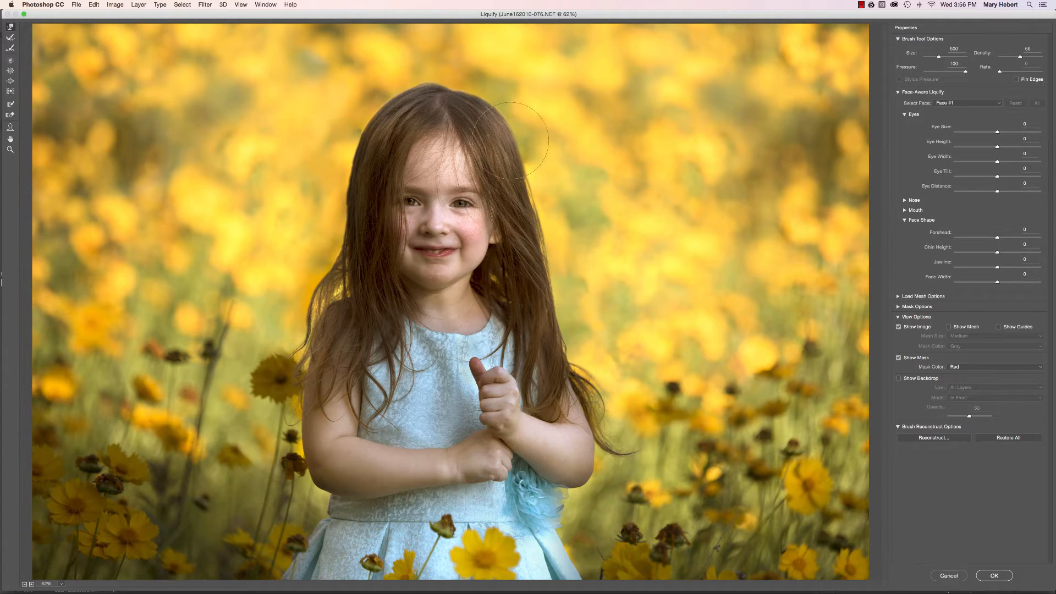
{"action": "left_click_drag", "start_coordinate": [524, 182], "coordinate": [526, 182]}
{"action": "left_click_drag", "start_coordinate": [551, 233], "coordinate": [557, 259]}
{"action": "left_click_drag", "start_coordinate": [556, 362], "coordinate": [596, 391]}
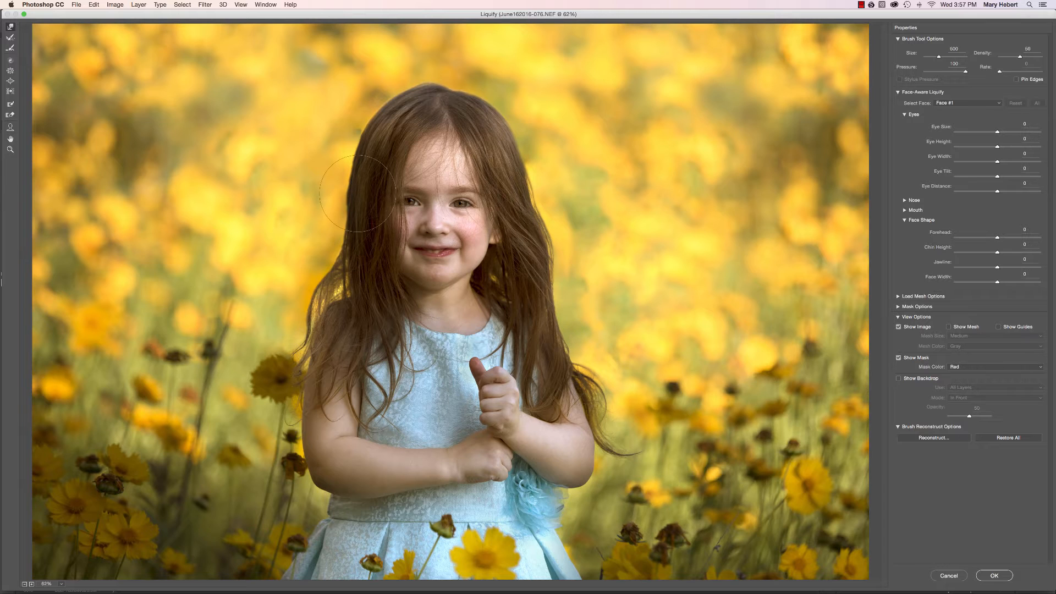
Step: Push out the upper-left hair edge once more, check the whole figure and apply the Liquify changes
{"action": "left_click_drag", "start_coordinate": [349, 154], "coordinate": [343, 156]}
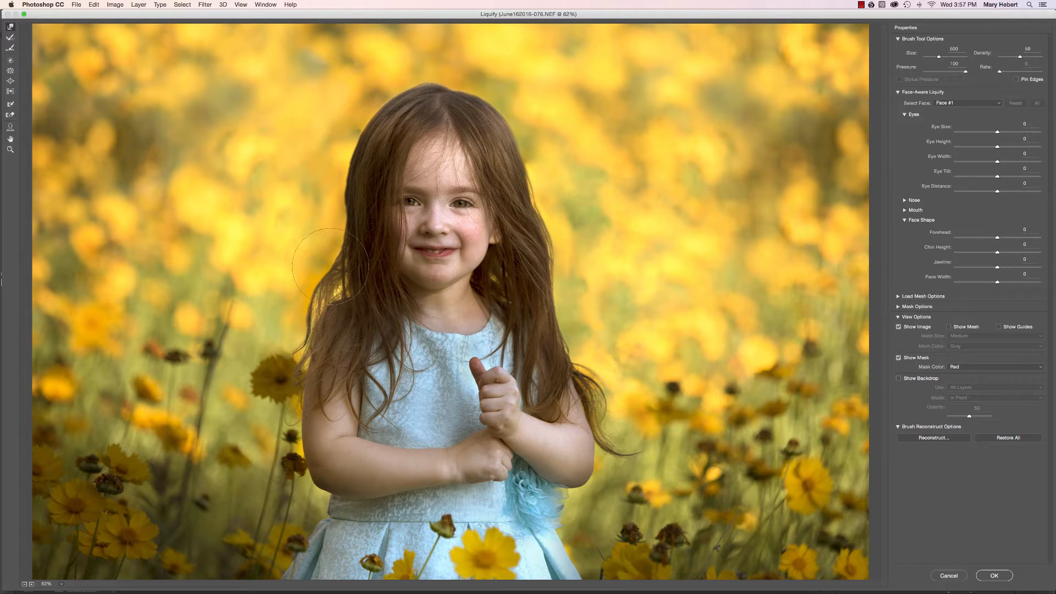
{"action": "key", "text": "bracketleft"}
{"action": "key", "text": "bracketleft"}
{"action": "key", "text": "bracketleft"}
{"action": "key", "text": "bracketleft"}
{"action": "key", "text": "super+minus"}
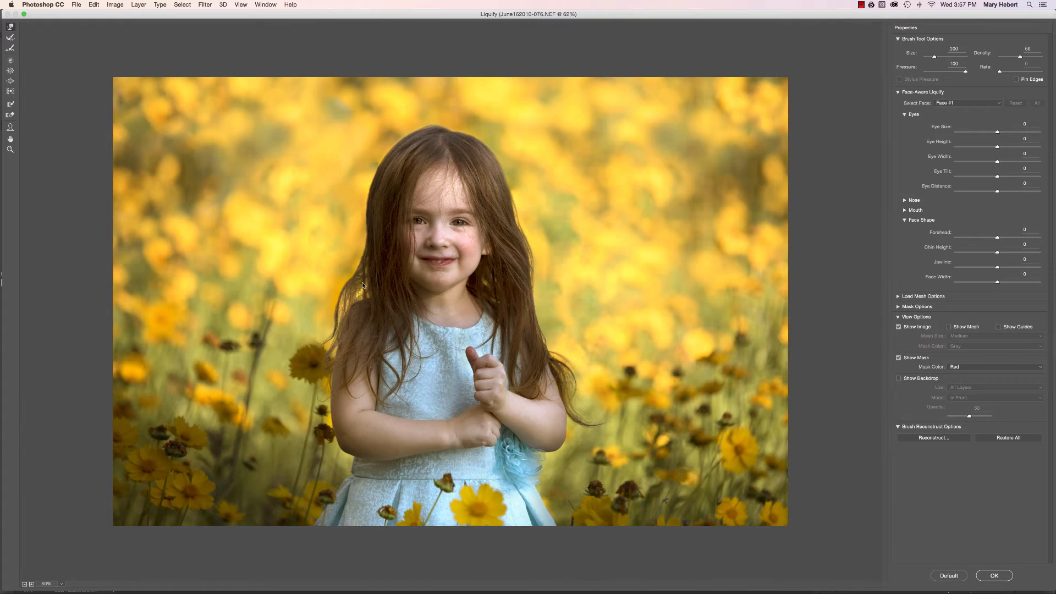
{"action": "key", "text": "super+minus"}
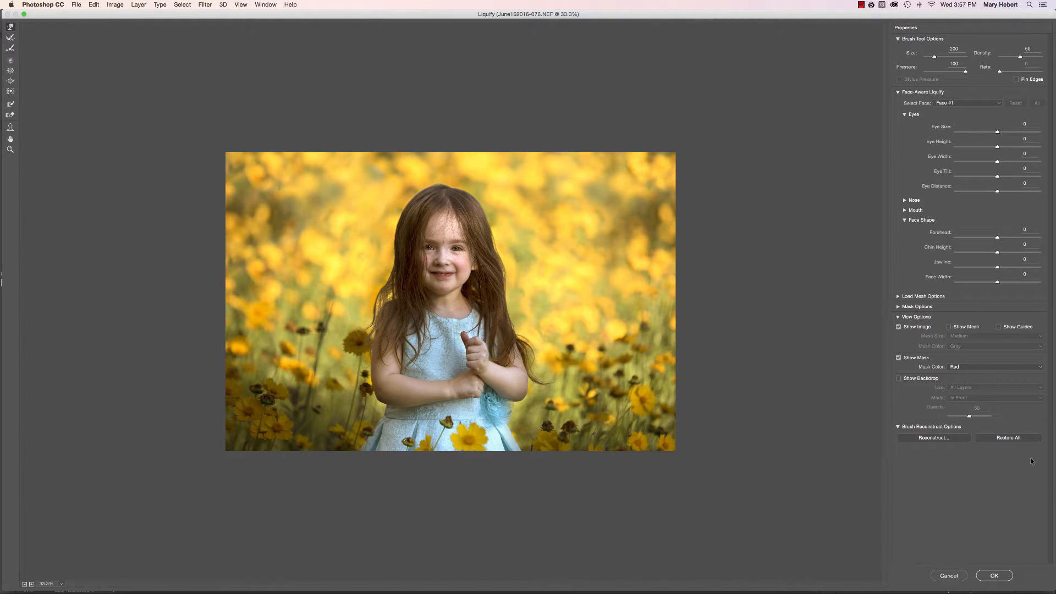
{"action": "left_click", "coordinate": [999, 576]}
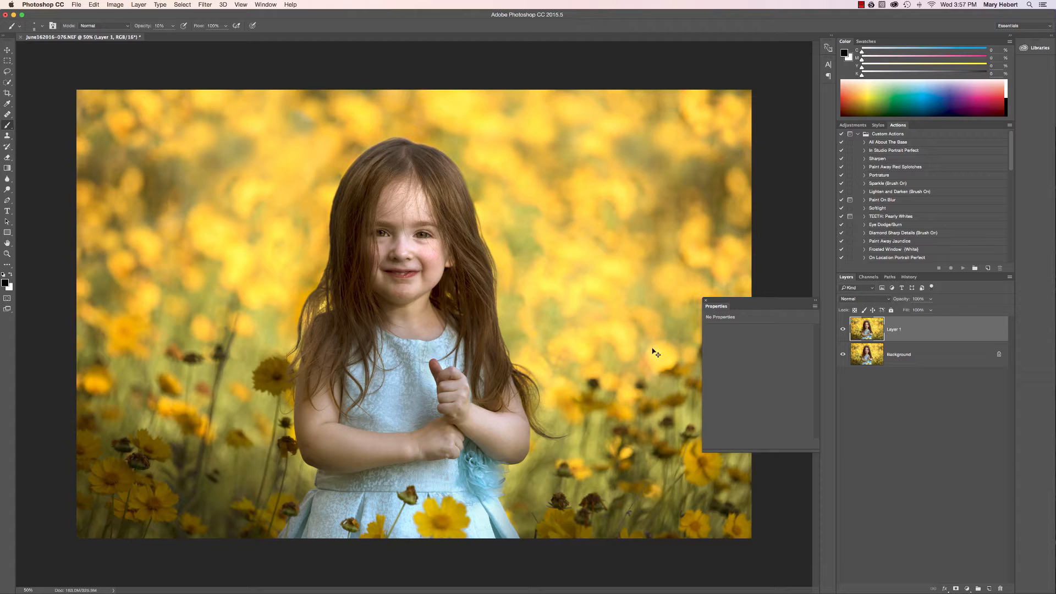
Step: Paint a soft quick mask at 100% opacity over the girl and the area around her, and convert it to a selection
{"action": "key", "text": "super+minus"}
{"action": "key", "text": "super+minus"}
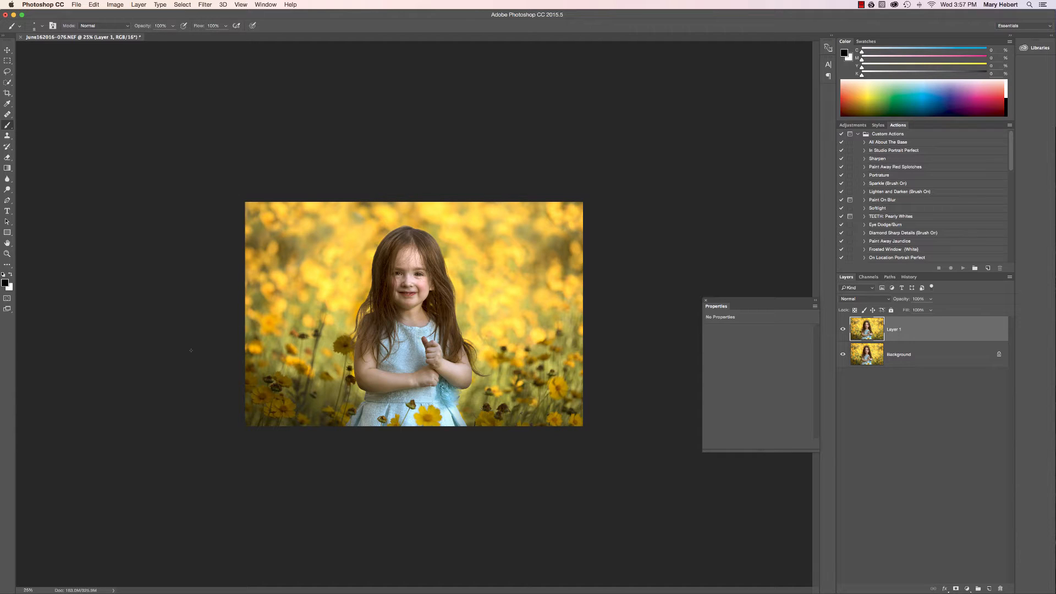
{"action": "key", "text": "q"}
{"action": "key", "text": "bracketright"}
{"action": "key", "text": "bracketright"}
{"action": "key", "text": "bracketright"}
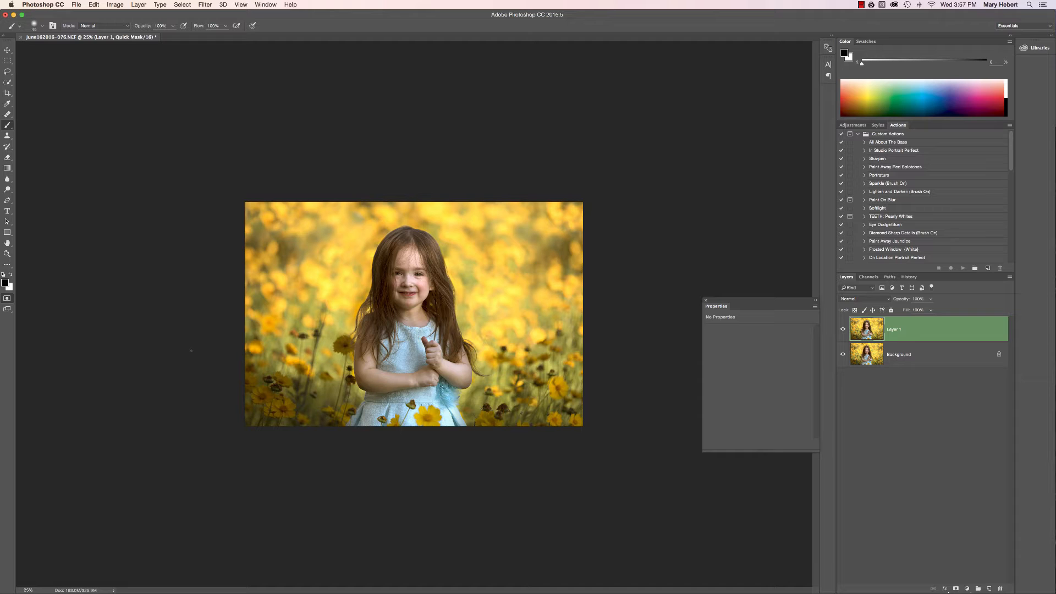
{"action": "key", "text": "bracketright"}
{"action": "key", "text": "bracketright"}
{"action": "key", "text": "bracketright"}
{"action": "key", "text": "bracketright"}
{"action": "key", "text": "bracketright"}
{"action": "key", "text": "bracketright"}
{"action": "key", "text": "bracketright"}
{"action": "key", "text": "bracketright"}
{"action": "key", "text": "bracketright"}
{"action": "key", "text": "bracketright"}
{"action": "key", "text": "bracketright"}
{"action": "mouse_move", "coordinate": [398, 276]}
{"action": "left_mouse_down"}
{"action": "mouse_move", "coordinate": [380, 300]}
{"action": "mouse_move", "coordinate": [448, 333]}
{"action": "mouse_move", "coordinate": [429, 275]}
{"action": "mouse_move", "coordinate": [404, 266]}
{"action": "mouse_move", "coordinate": [368, 298]}
{"action": "left_mouse_up"}
{"action": "mouse_move", "coordinate": [418, 360]}
{"action": "left_mouse_down"}
{"action": "mouse_move", "coordinate": [466, 322]}
{"action": "mouse_move", "coordinate": [445, 269]}
{"action": "mouse_move", "coordinate": [425, 259]}
{"action": "mouse_move", "coordinate": [388, 326]}
{"action": "left_mouse_up"}
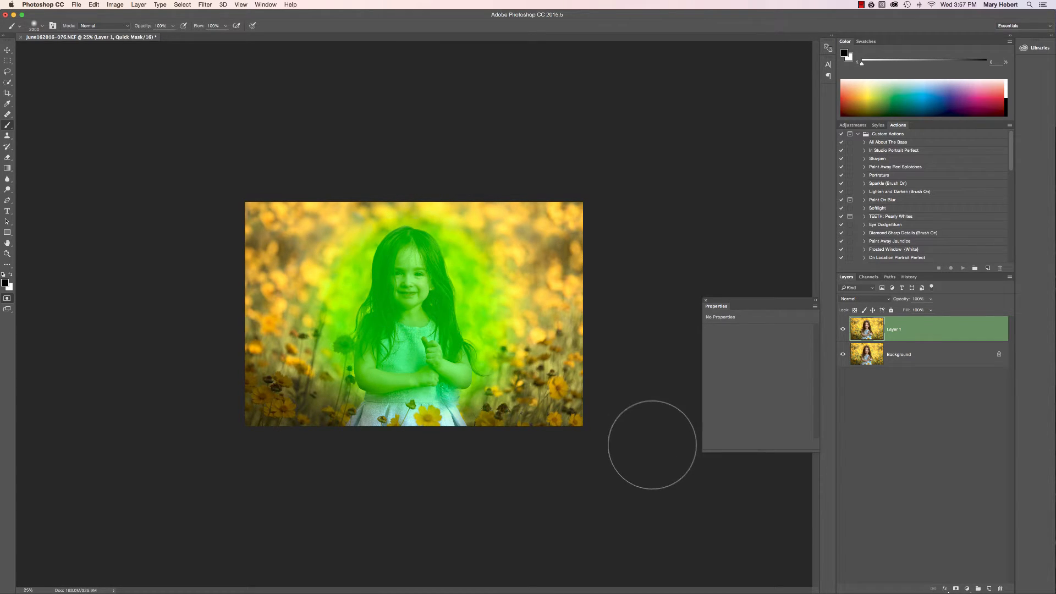
{"action": "key", "text": "q"}
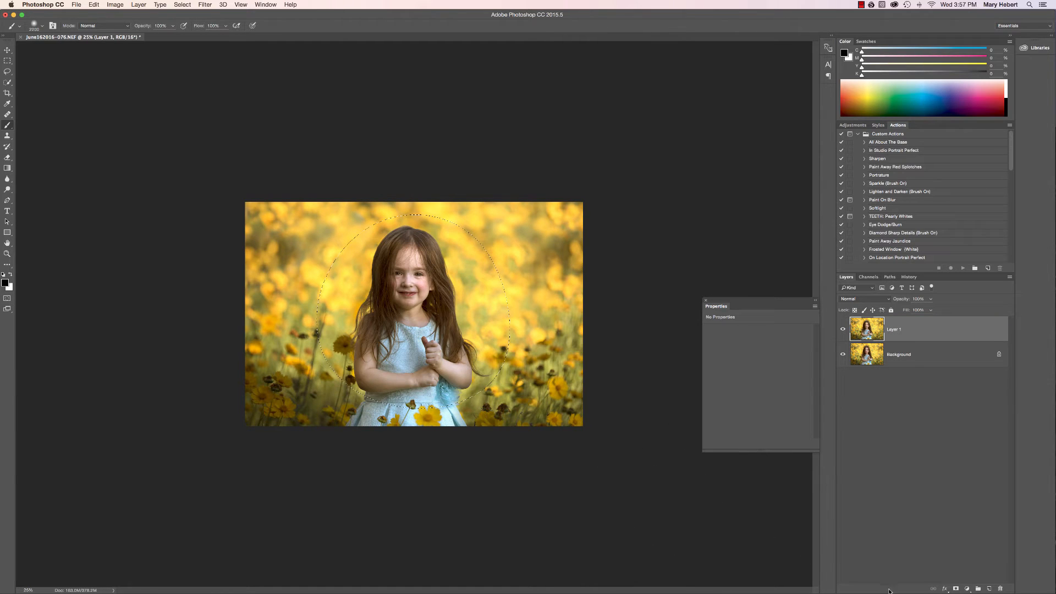
Step: Add a Levels adjustment masked to the girl's area, brighten the midtones slightly and raise the black input level a little
{"action": "left_click", "coordinate": [967, 589]}
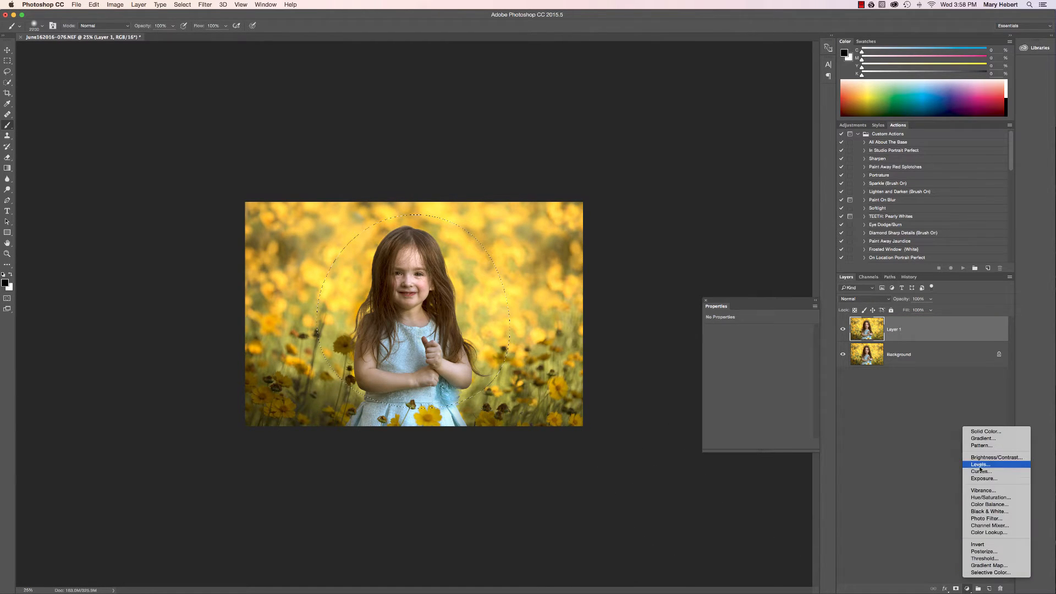
{"action": "left_click", "coordinate": [903, 464]}
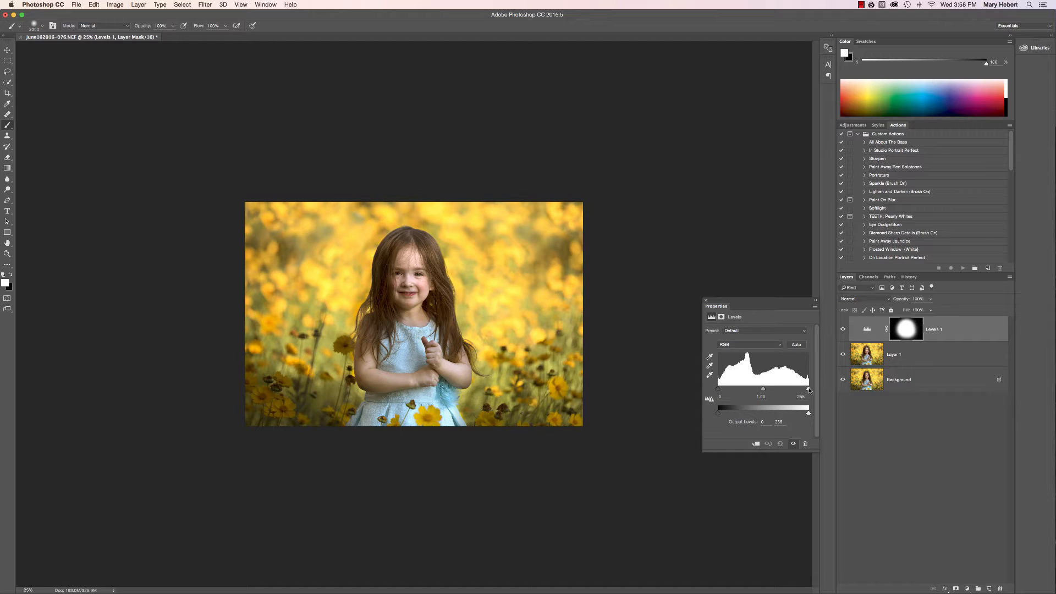
{"action": "left_click_drag", "start_coordinate": [809, 388], "coordinate": [808, 390]}
{"action": "left_click_drag", "start_coordinate": [806, 393], "coordinate": [808, 395]}
{"action": "left_click_drag", "start_coordinate": [764, 391], "coordinate": [761, 391]}
{"action": "left_click_drag", "start_coordinate": [719, 390], "coordinate": [720, 392]}
Step: Compare the photo with the Levels adjustment hidden and shown, and set its white input level to 255
{"action": "left_click", "coordinate": [842, 330]}
{"action": "left_click", "coordinate": [842, 331]}
{"action": "left_click", "coordinate": [842, 331]}
{"action": "left_click", "coordinate": [841, 331]}
{"action": "key", "text": "super+equal"}
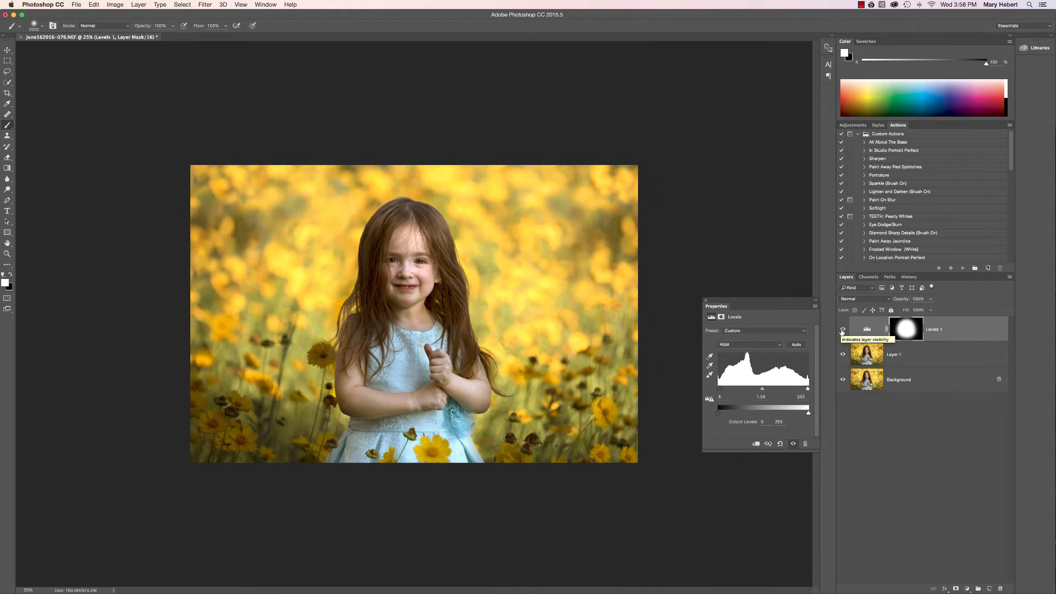
{"action": "left_click", "coordinate": [842, 331]}
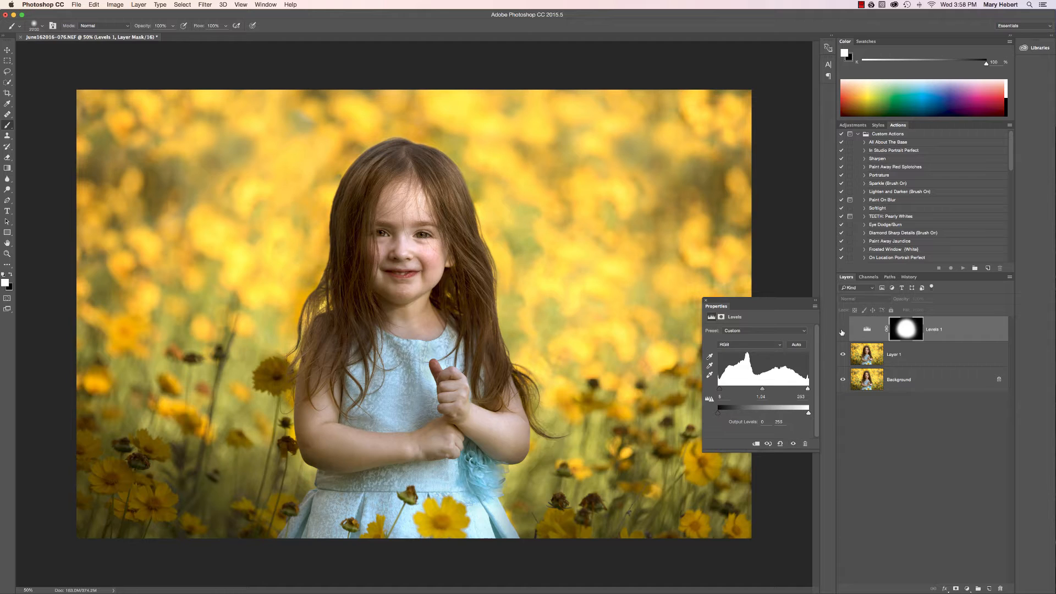
{"action": "left_click", "coordinate": [842, 332]}
{"action": "left_click_drag", "start_coordinate": [808, 390], "coordinate": [809, 390]}
{"action": "left_click", "coordinate": [842, 330]}
{"action": "left_click", "coordinate": [842, 330]}
Step: Flatten the Levels adjustment and the liquified layer into the Background
{"action": "key", "text": "super+minus"}
{"action": "key", "text": "super+minus"}
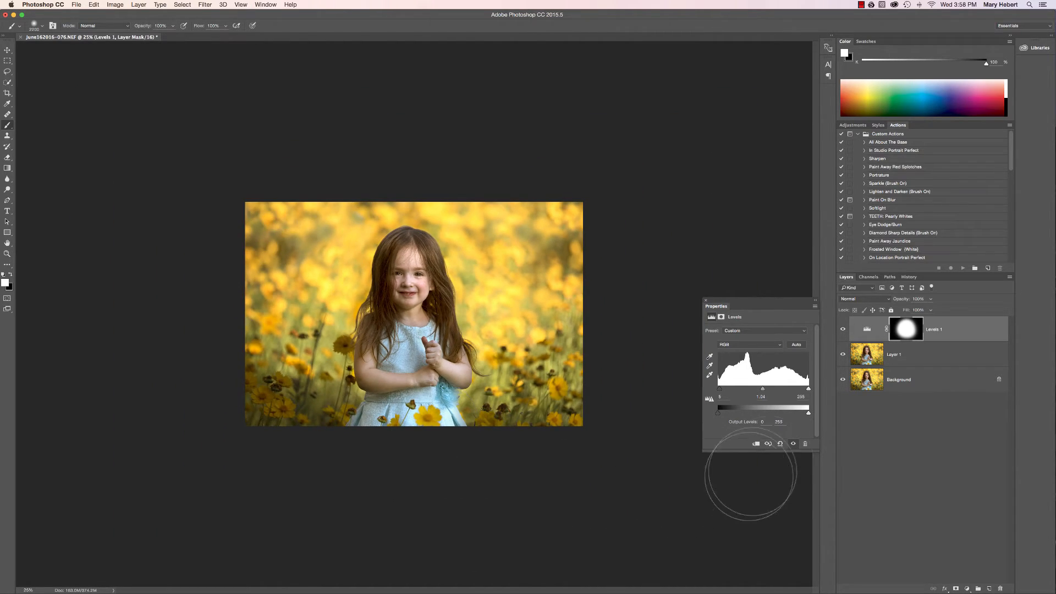
{"action": "right_click", "coordinate": [943, 381]}
{"action": "left_click", "coordinate": [964, 463]}
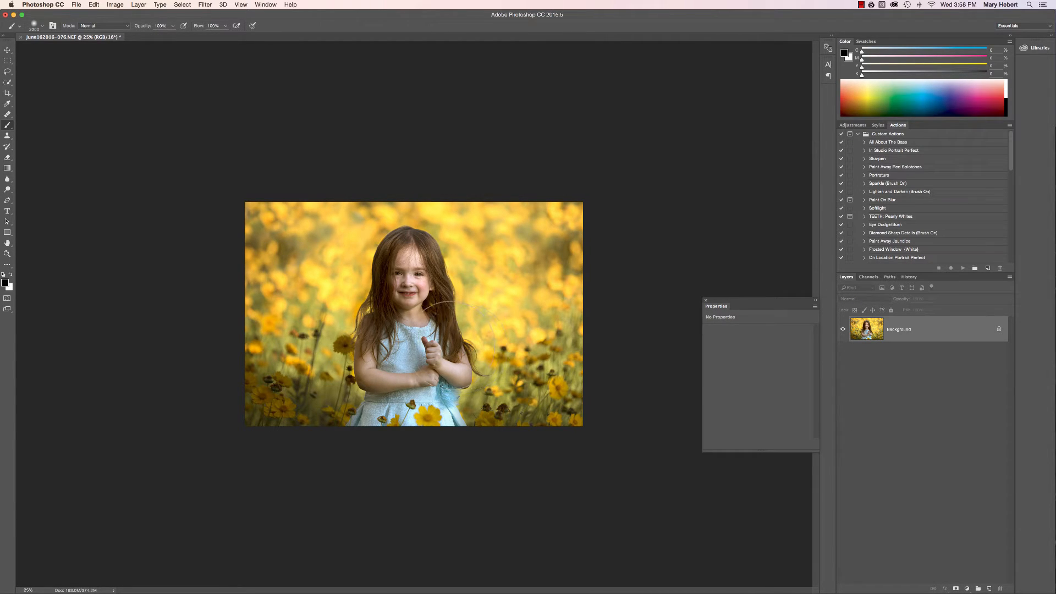
Step: Paint a soft quick mask down both side edges of the photo and convert it to a selection
{"action": "key", "text": "q"}
{"action": "mouse_move", "coordinate": [284, 208]}
{"action": "left_mouse_down"}
{"action": "mouse_move", "coordinate": [247, 370]}
{"action": "mouse_move", "coordinate": [277, 220]}
{"action": "left_mouse_up"}
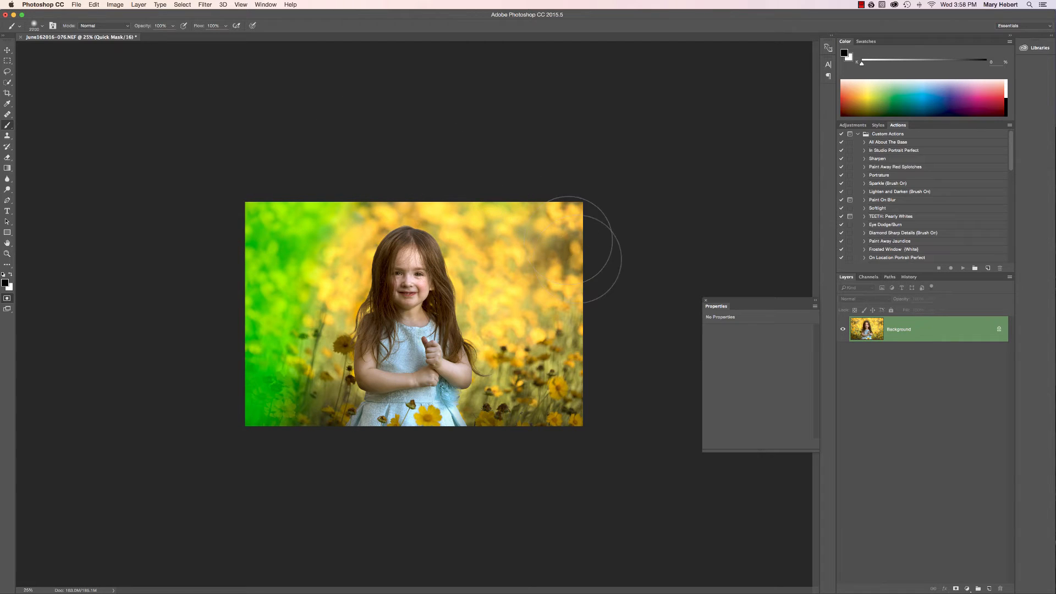
{"action": "left_click_drag", "start_coordinate": [578, 235], "coordinate": [580, 413]}
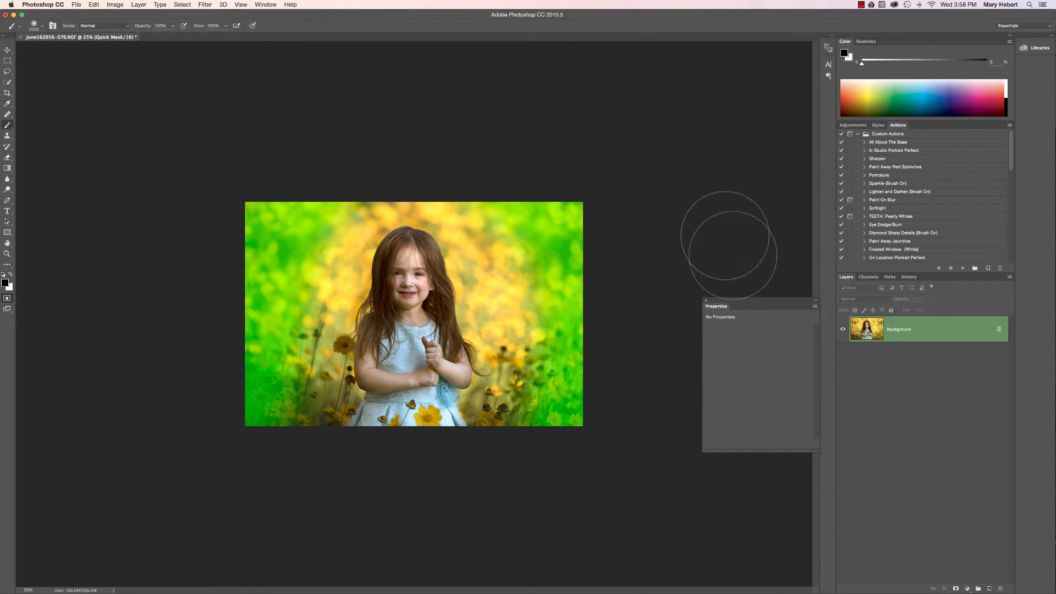
{"action": "key", "text": "q"}
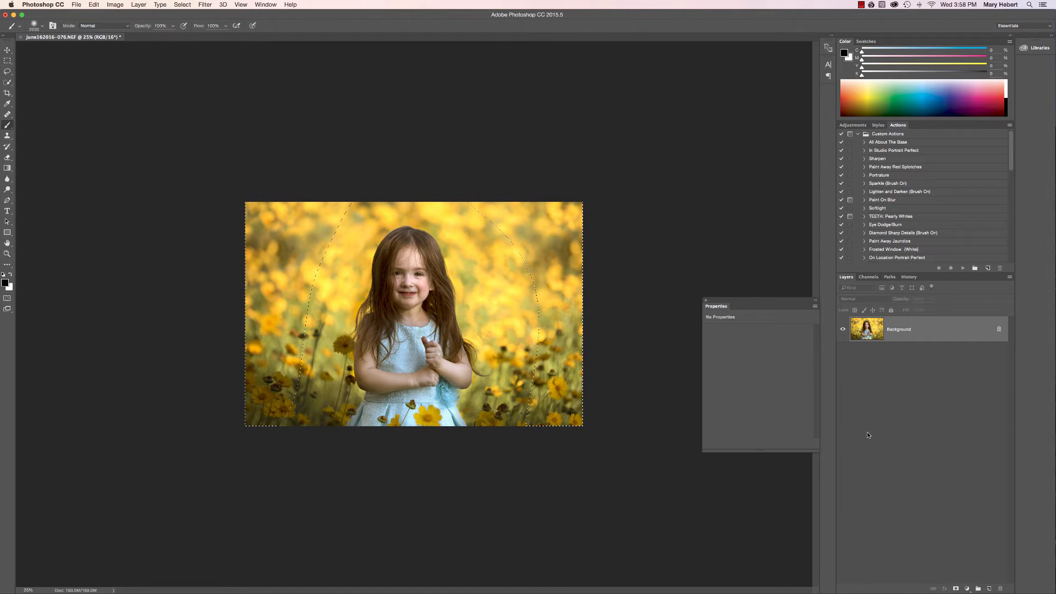
Step: Add a Levels adjustment from the edge selection and set its midtone input level to 0.90
{"action": "left_click", "coordinate": [967, 588]}
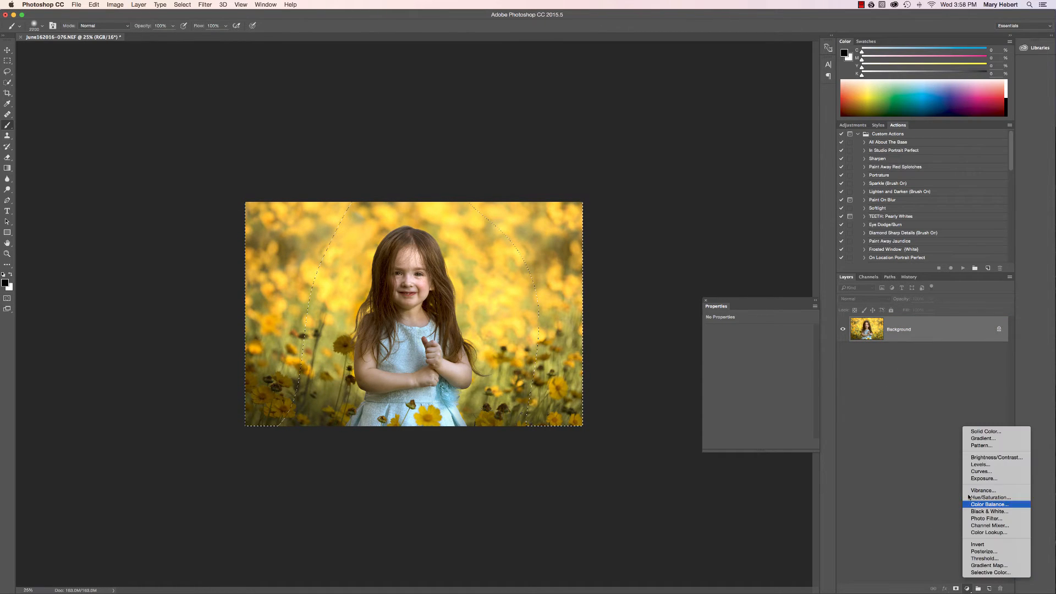
{"action": "left_click", "coordinate": [985, 465]}
{"action": "key", "text": "x"}
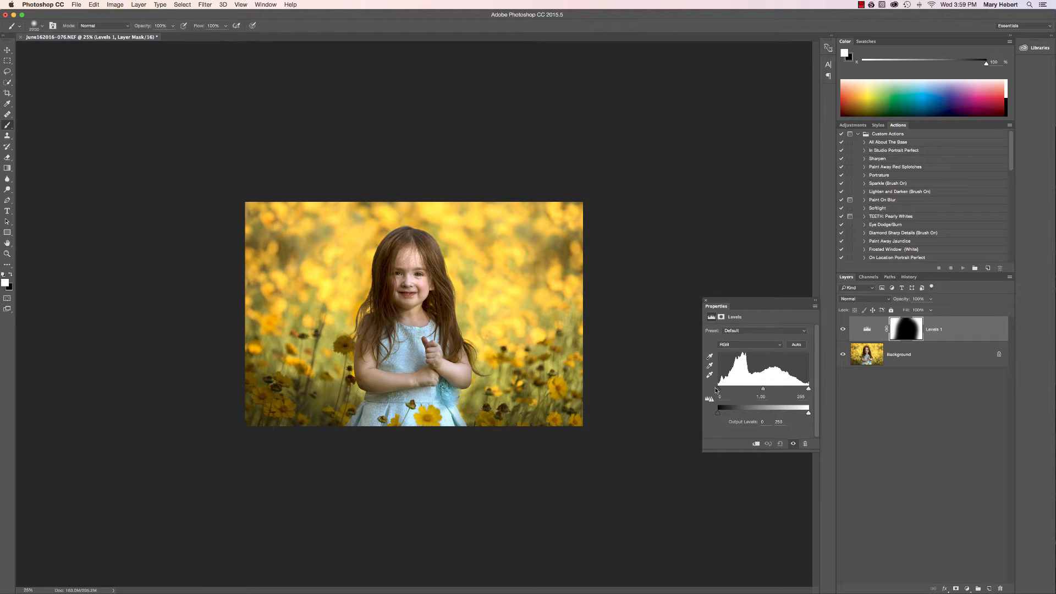
{"action": "left_click_drag", "start_coordinate": [763, 389], "coordinate": [763, 389]}
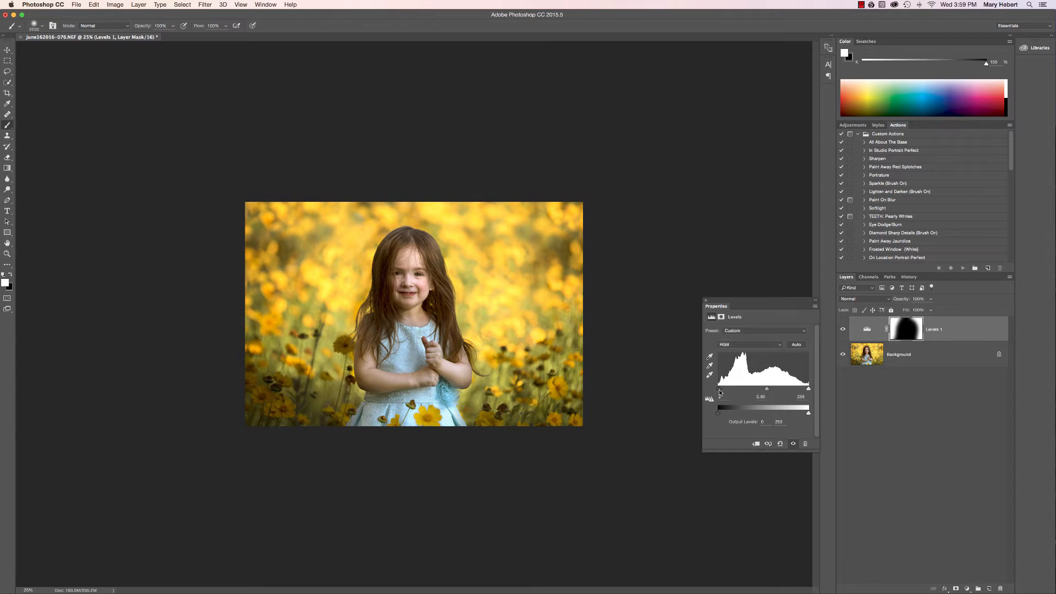
{"action": "left_click_drag", "start_coordinate": [720, 392], "coordinate": [714, 419]}
Step: Compare the photo with the edge-darkening Levels hidden and shown, and flatten the image
{"action": "left_click", "coordinate": [842, 330]}
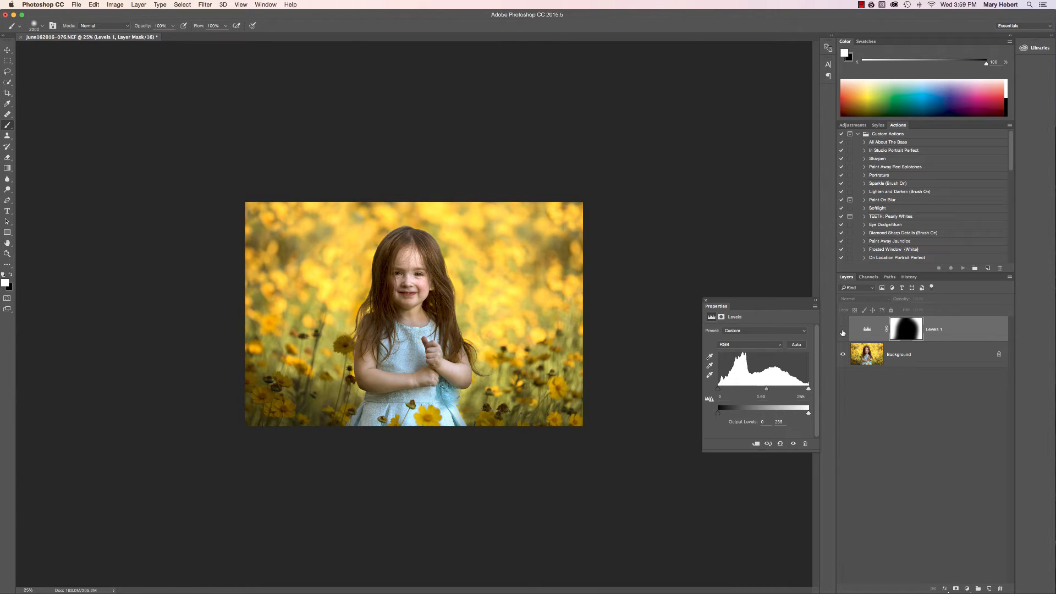
{"action": "left_click", "coordinate": [842, 331]}
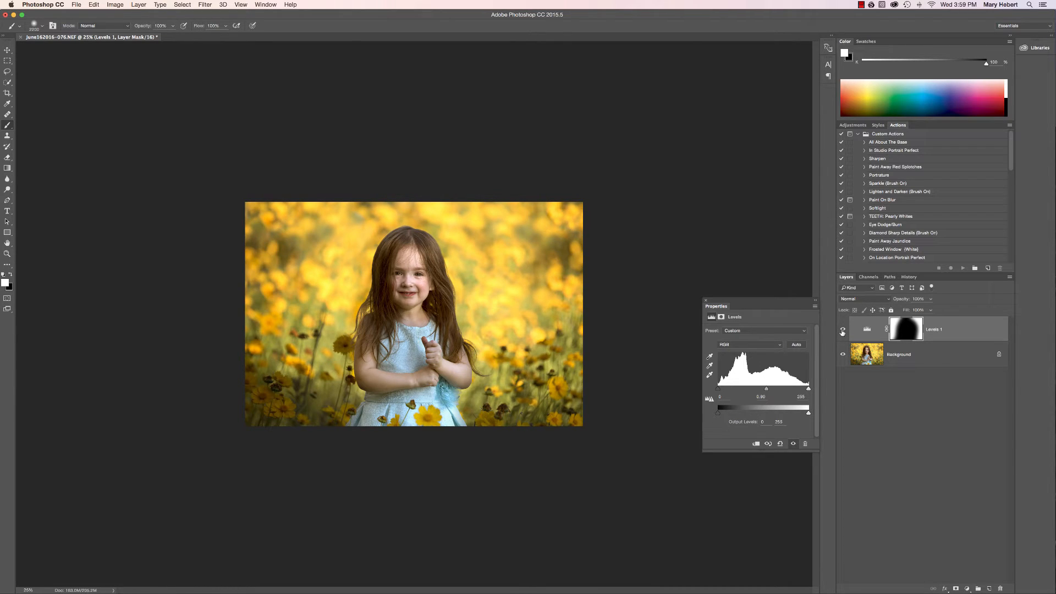
{"action": "left_click", "coordinate": [942, 360]}
{"action": "right_click", "coordinate": [941, 361]}
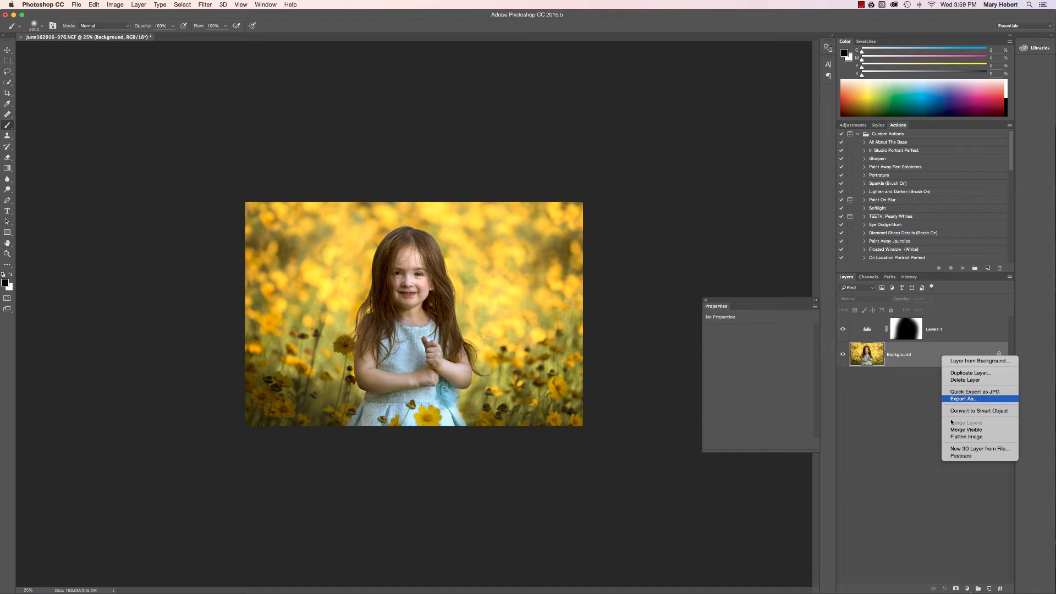
{"action": "left_click", "coordinate": [955, 437]}
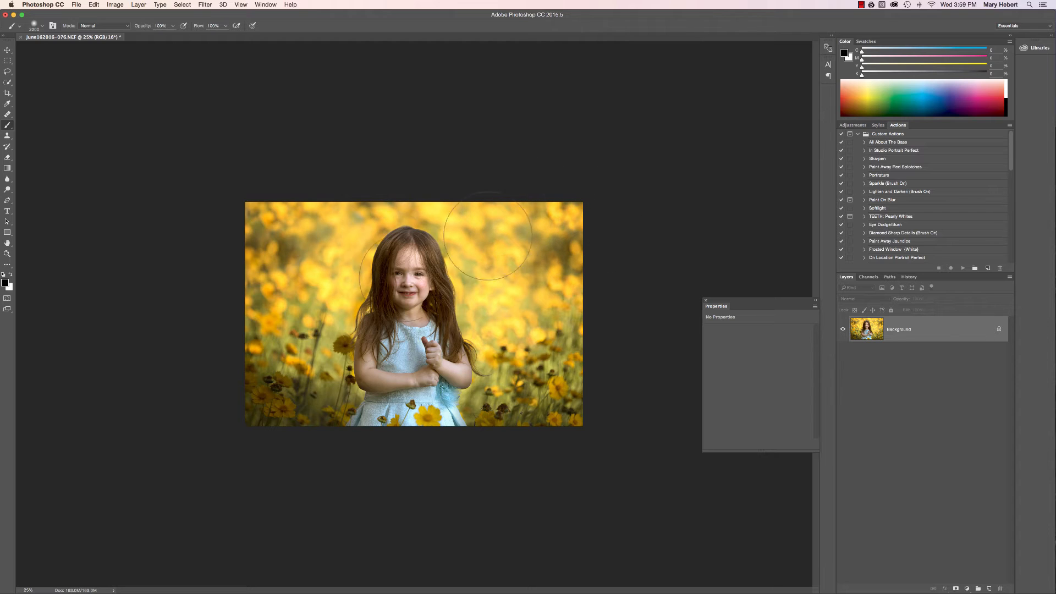
Step: Add a Levels adjustment over the whole photo in Soft Light mode at 8% opacity
{"action": "left_click", "coordinate": [967, 588]}
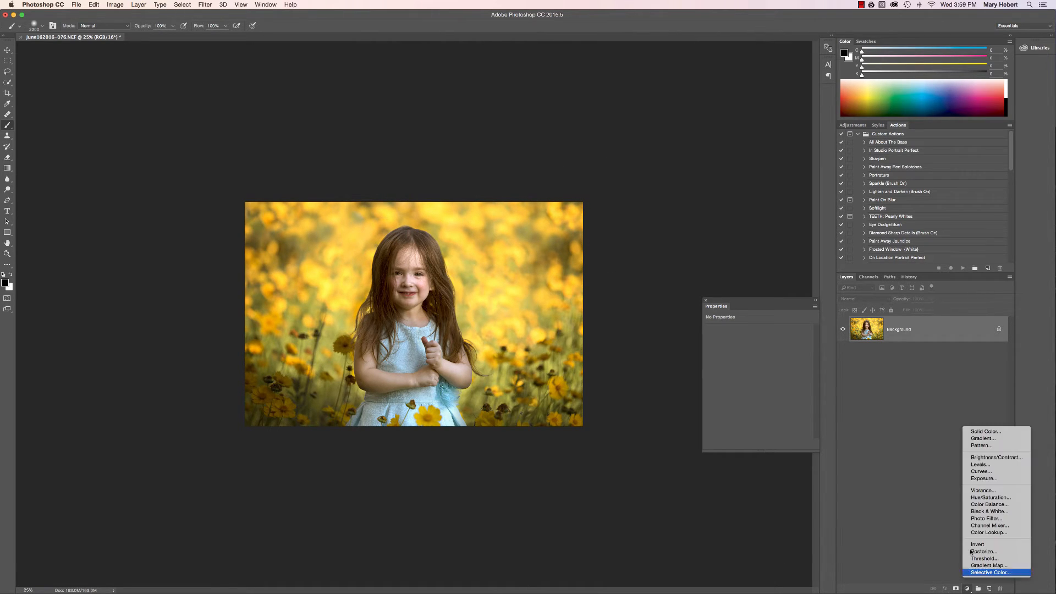
{"action": "left_click", "coordinate": [978, 465]}
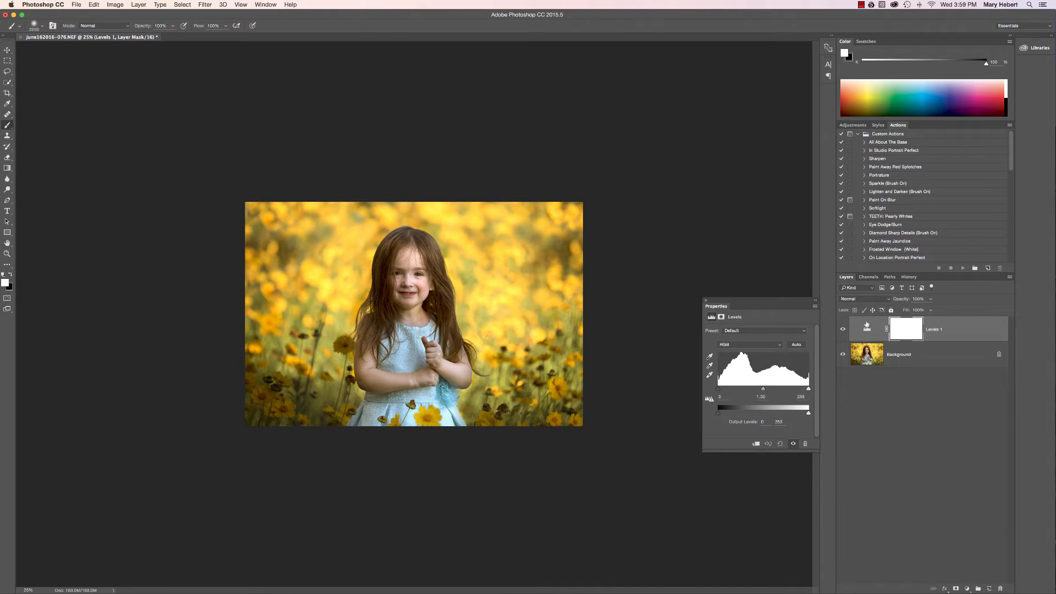
{"action": "left_click", "coordinate": [858, 302]}
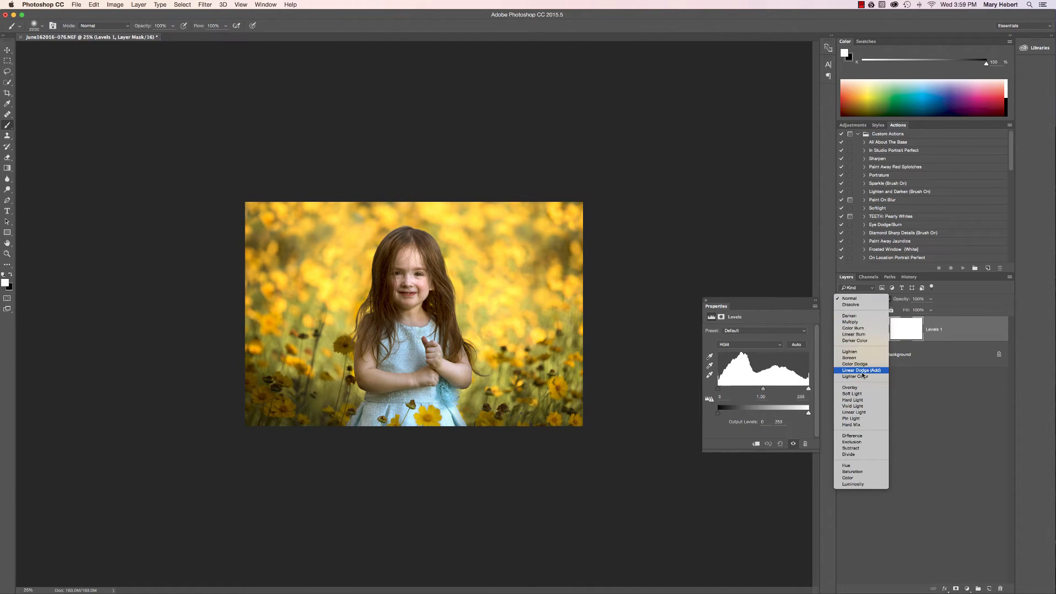
{"action": "left_click", "coordinate": [860, 394]}
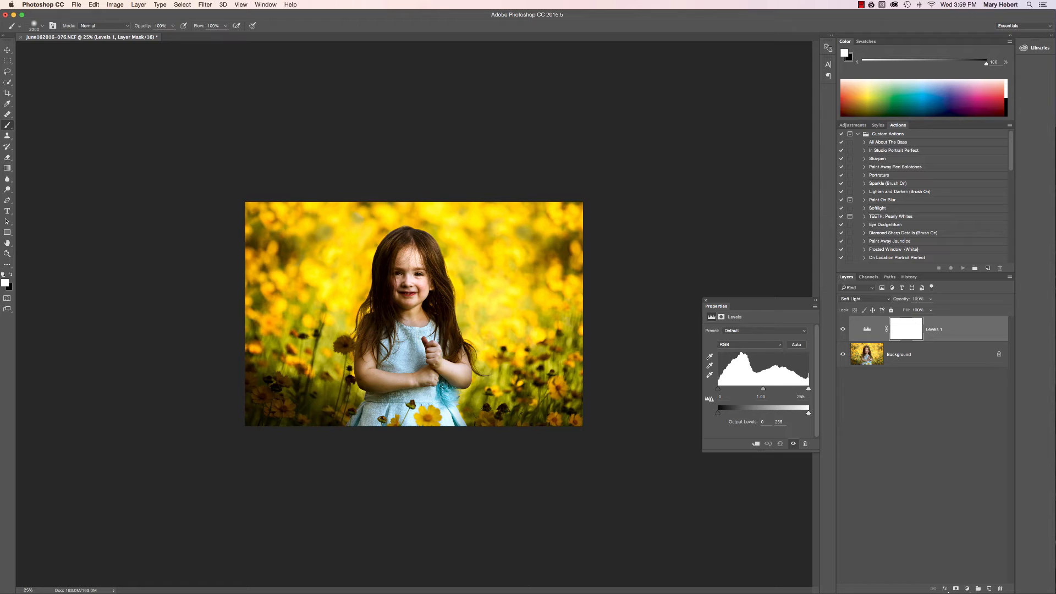
{"action": "left_click", "coordinate": [931, 298]}
{"action": "left_click_drag", "start_coordinate": [932, 309], "coordinate": [897, 311]}
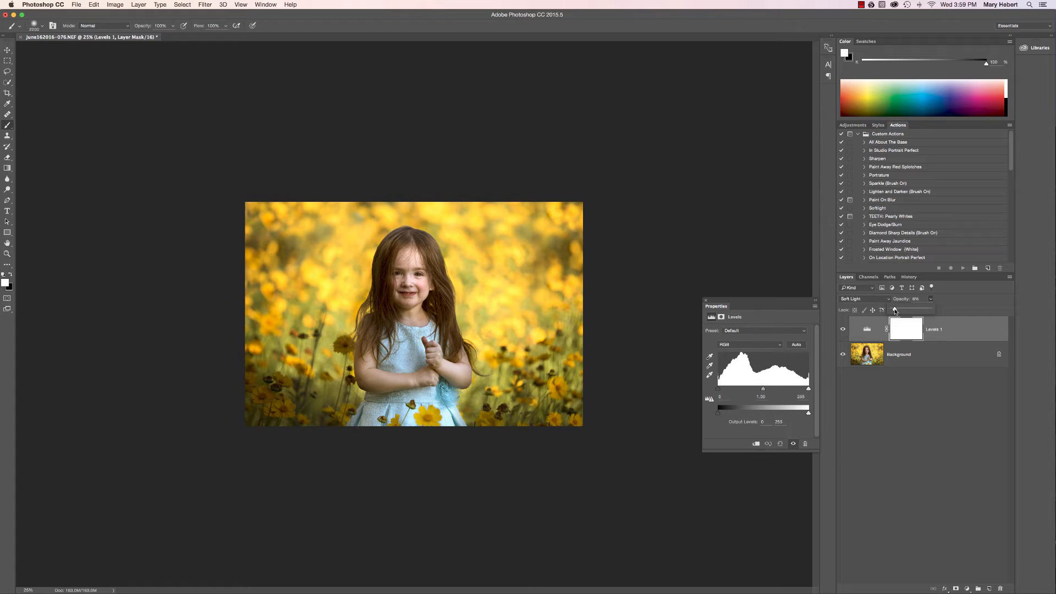
{"action": "left_click", "coordinate": [843, 334]}
Step: Paint black over the girl's head, hair and body in the Soft Light Levels mask with a smaller brush
{"action": "left_click", "coordinate": [10, 274]}
{"action": "key", "text": "bracketleft"}
{"action": "key", "text": "bracketleft"}
{"action": "key", "text": "bracketleft"}
{"action": "key", "text": "bracketleft"}
{"action": "key", "text": "bracketleft"}
{"action": "key", "text": "bracketleft"}
{"action": "key", "text": "bracketleft"}
{"action": "key", "text": "bracketleft"}
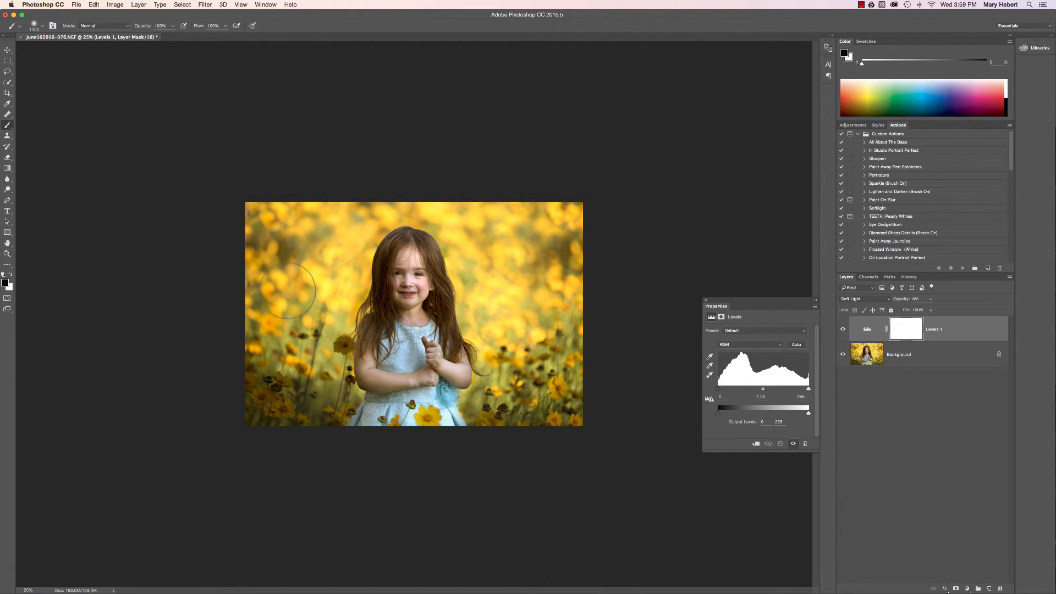
{"action": "key", "text": "bracketleft"}
{"action": "left_click_drag", "start_coordinate": [414, 306], "coordinate": [406, 269]}
{"action": "mouse_move", "coordinate": [386, 359]}
{"action": "left_mouse_down"}
{"action": "mouse_move", "coordinate": [426, 360]}
{"action": "mouse_move", "coordinate": [440, 377]}
{"action": "left_mouse_up"}
{"action": "mouse_move", "coordinate": [442, 275]}
{"action": "left_mouse_down"}
{"action": "mouse_move", "coordinate": [434, 292]}
{"action": "mouse_move", "coordinate": [392, 282]}
{"action": "mouse_move", "coordinate": [418, 394]}
{"action": "mouse_move", "coordinate": [412, 410]}
{"action": "mouse_move", "coordinate": [418, 281]}
{"action": "mouse_move", "coordinate": [407, 375]}
{"action": "mouse_move", "coordinate": [441, 385]}
{"action": "left_mouse_up"}
Step: Compare the photo with the Soft Light Levels hidden and shown, and flatten the image
{"action": "left_click", "coordinate": [843, 329]}
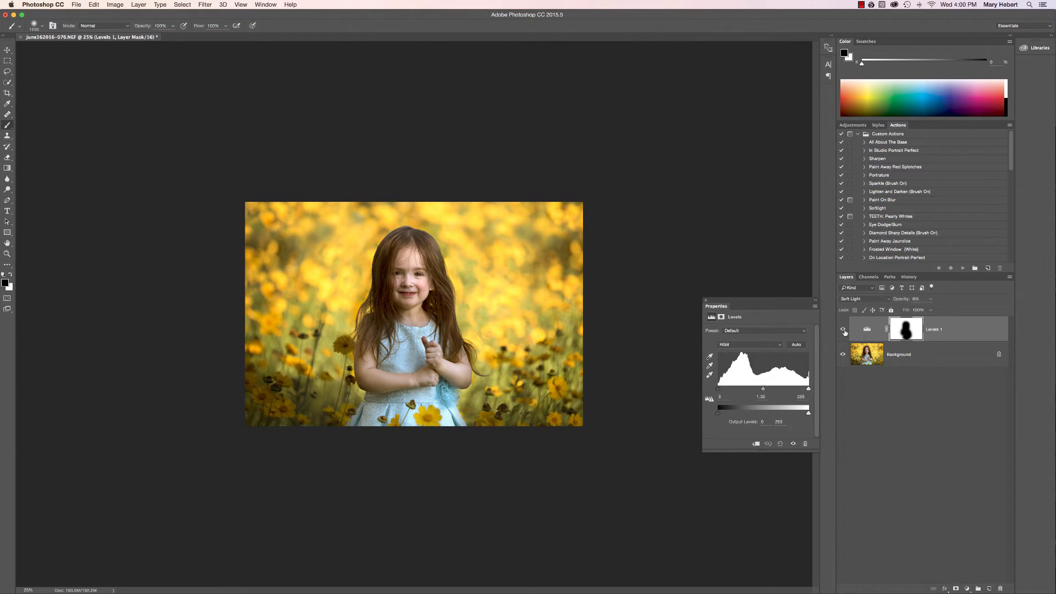
{"action": "left_click", "coordinate": [843, 330]}
{"action": "left_click", "coordinate": [844, 330]}
{"action": "left_click", "coordinate": [844, 330]}
{"action": "right_click", "coordinate": [930, 358]}
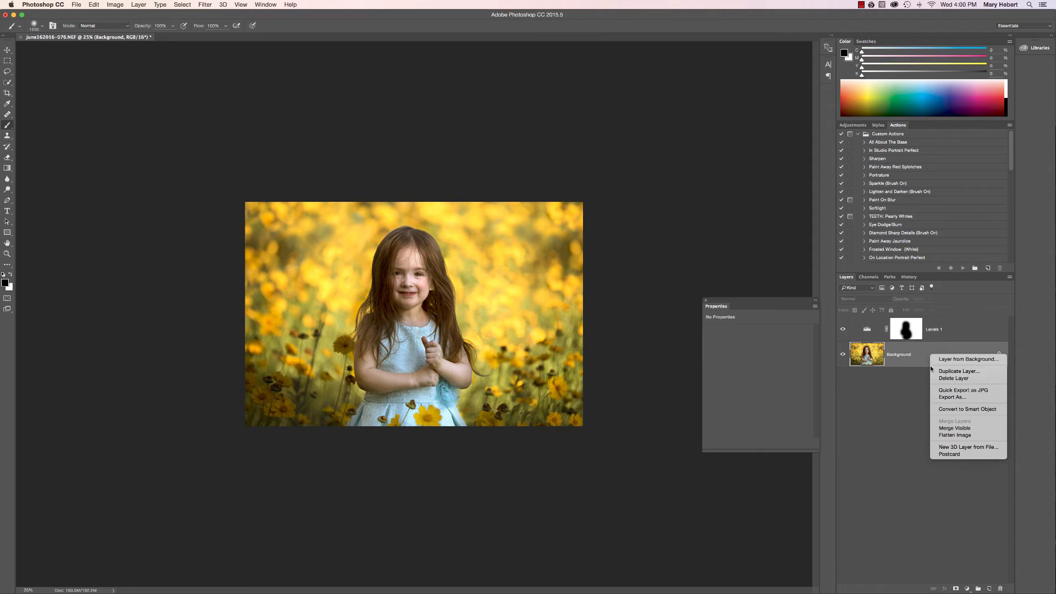
{"action": "left_click", "coordinate": [942, 434]}
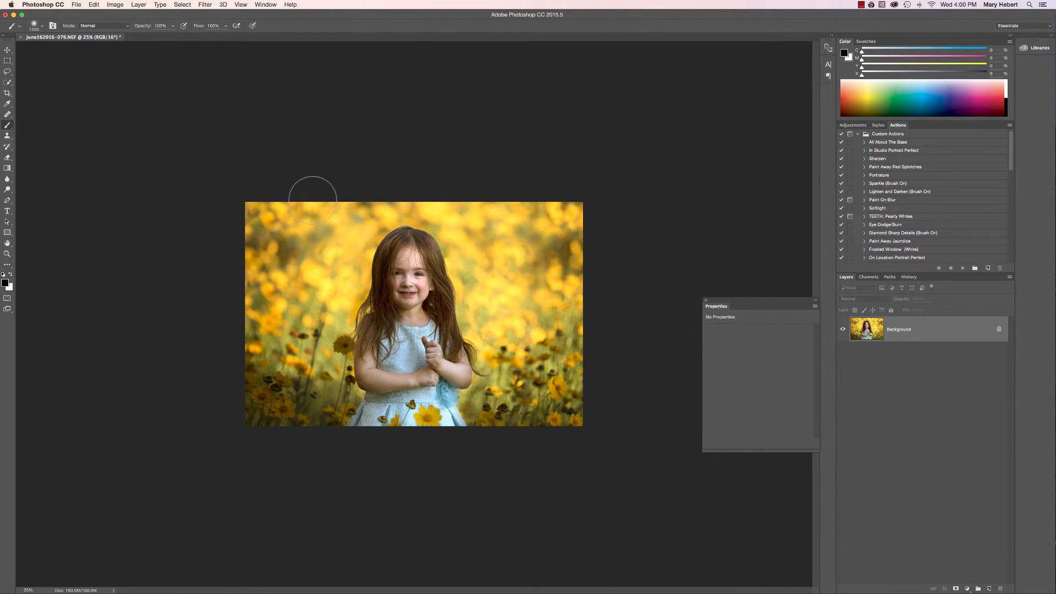
Step: Add a Vibrance adjustment with vibrance +7 and saturation +3, and paint the girl out of its mask with a larger brush
{"action": "key", "text": "bracketright"}
{"action": "key", "text": "bracketright"}
{"action": "key", "text": "bracketright"}
{"action": "key", "text": "bracketright"}
{"action": "key", "text": "bracketright"}
{"action": "key", "text": "bracketright"}
{"action": "left_click", "coordinate": [967, 588]}
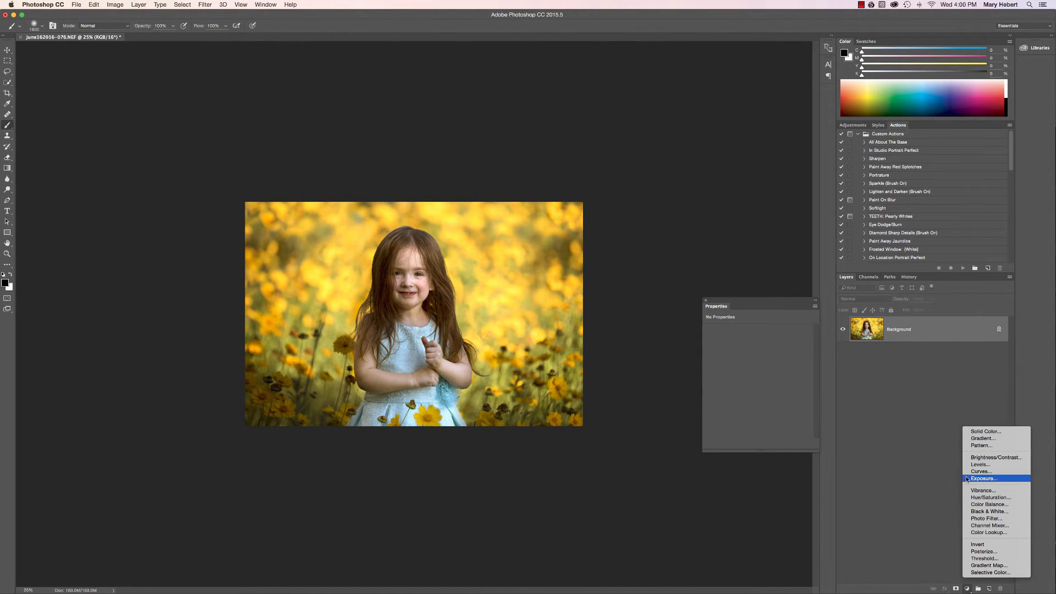
{"action": "left_click", "coordinate": [976, 491]}
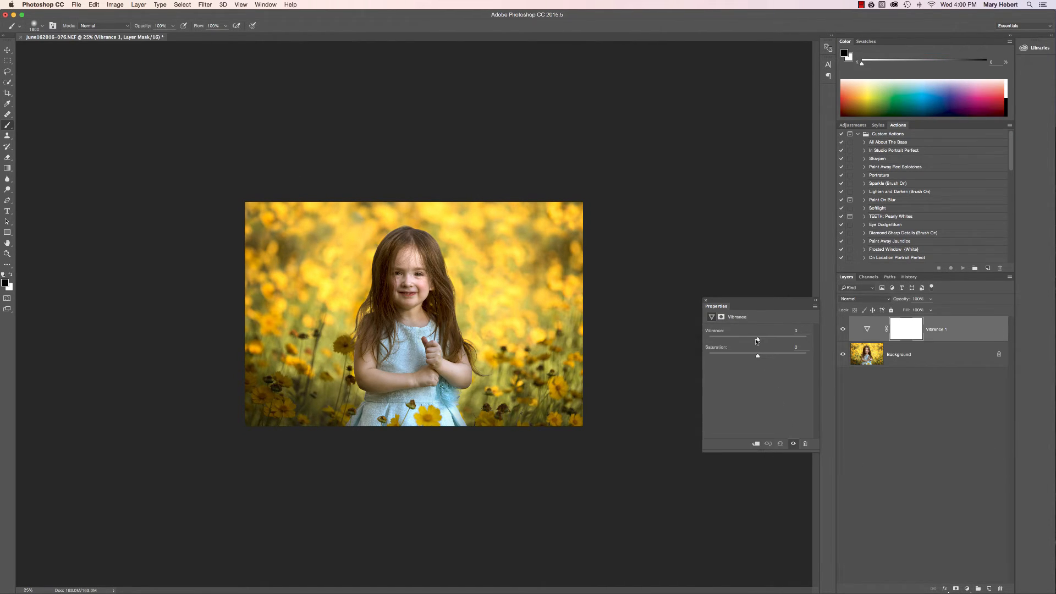
{"action": "left_click_drag", "start_coordinate": [758, 342], "coordinate": [761, 343]}
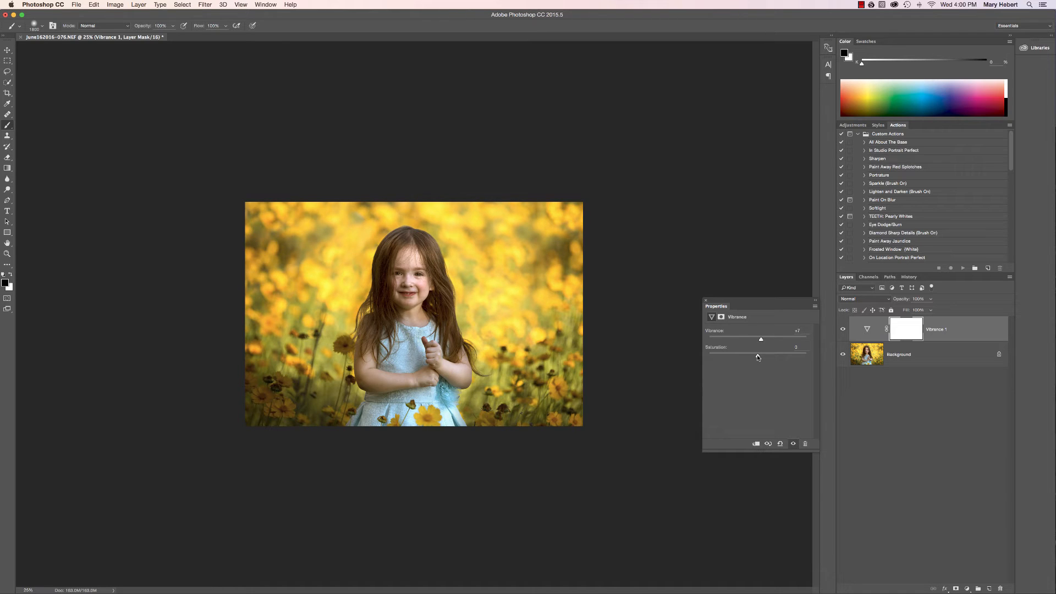
{"action": "left_click_drag", "start_coordinate": [757, 358], "coordinate": [759, 358]}
{"action": "mouse_move", "coordinate": [385, 263]}
{"action": "left_mouse_down"}
{"action": "mouse_move", "coordinate": [404, 275]}
{"action": "mouse_move", "coordinate": [418, 341]}
{"action": "mouse_move", "coordinate": [413, 388]}
{"action": "left_mouse_up"}
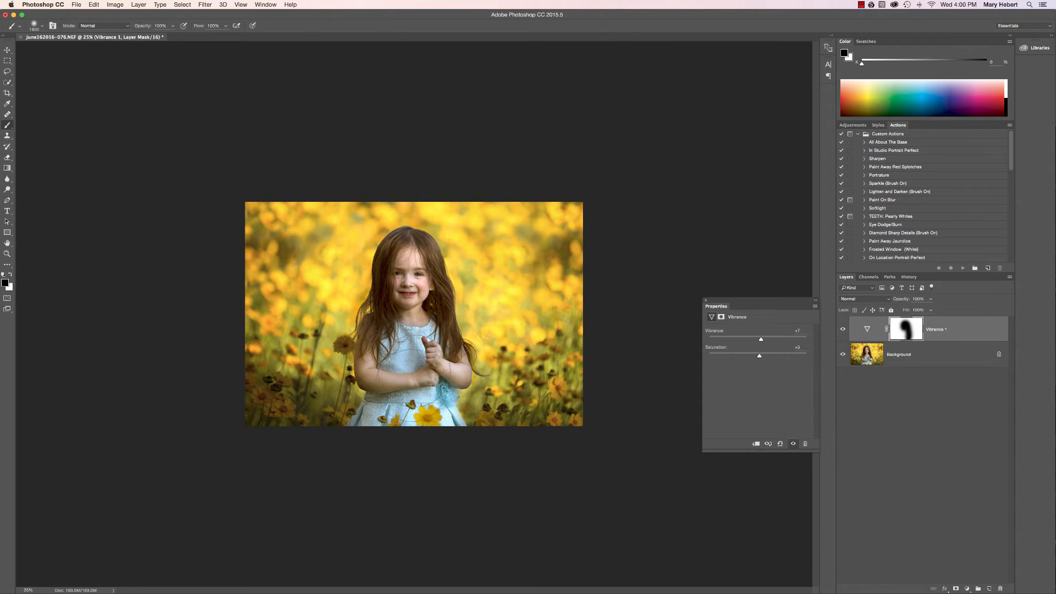
{"action": "mouse_move", "coordinate": [421, 245]}
{"action": "left_mouse_down"}
{"action": "mouse_move", "coordinate": [402, 233]}
{"action": "mouse_move", "coordinate": [432, 440]}
{"action": "left_mouse_up"}
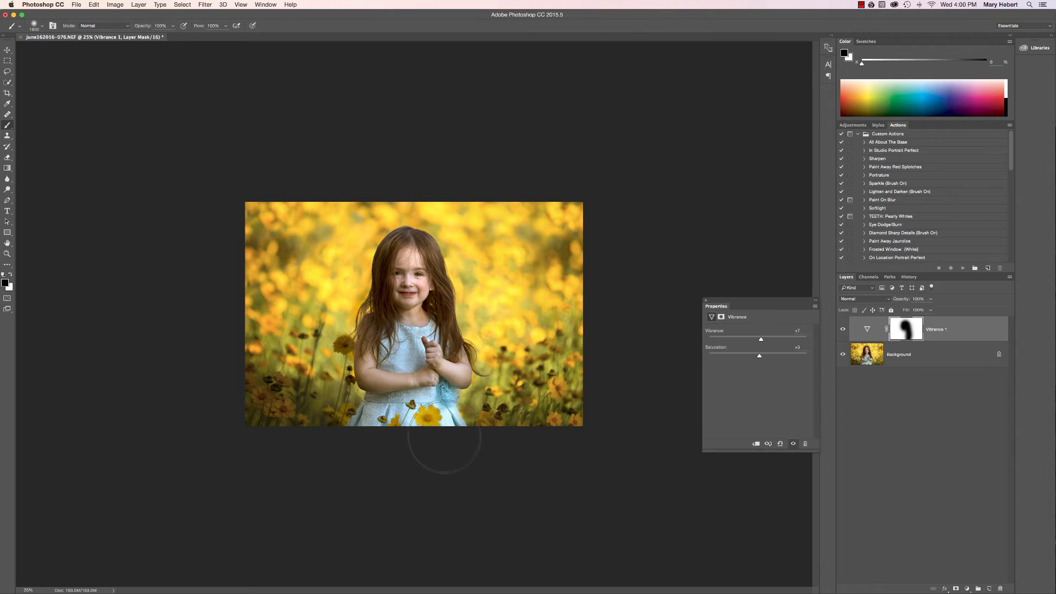
Step: Compare the photo with the Vibrance adjustment hidden and shown, and flatten it into the Background
{"action": "left_click", "coordinate": [843, 330]}
{"action": "left_click", "coordinate": [842, 330]}
{"action": "left_click", "coordinate": [843, 330]}
{"action": "left_click", "coordinate": [842, 330]}
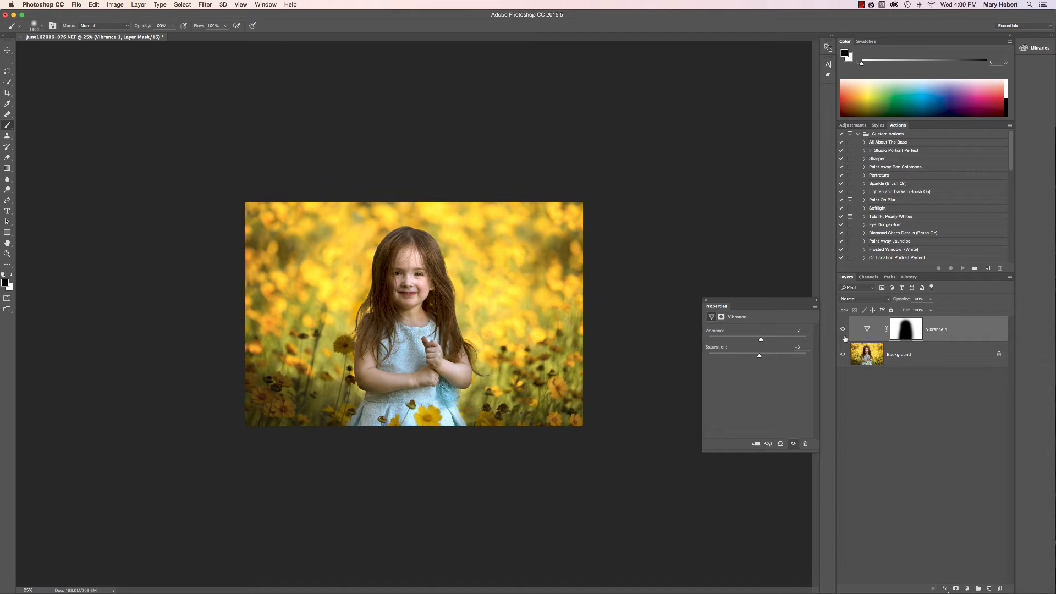
{"action": "right_click", "coordinate": [934, 355]}
{"action": "left_click", "coordinate": [957, 433]}
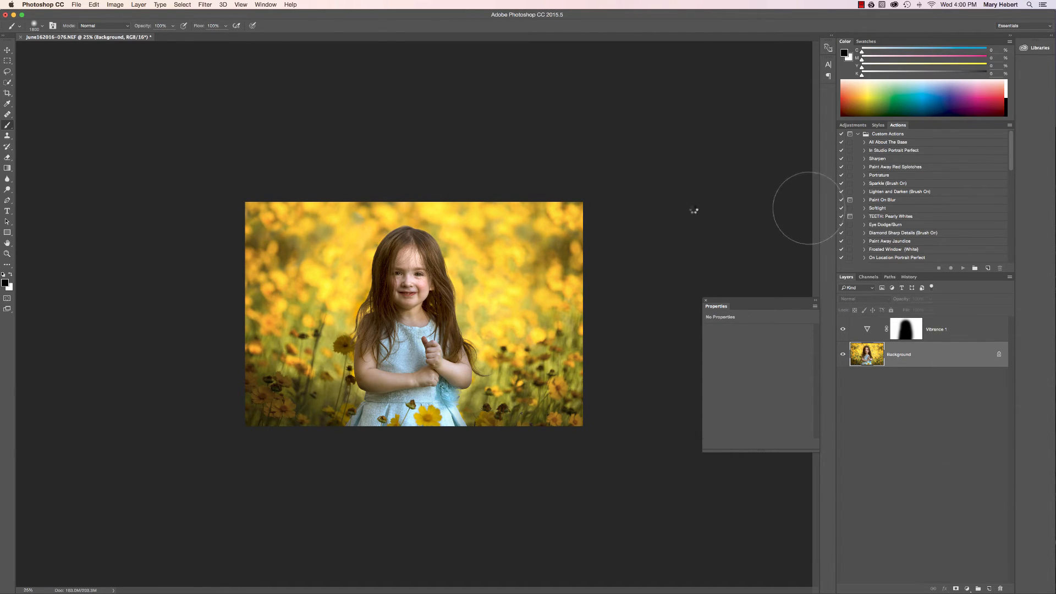
Step: Duplicate the Background layer and apply the Imagenomic Portraiture filter to the copy with the Default preset
{"action": "key", "text": "super+equal"}
{"action": "key", "text": "super+equal"}
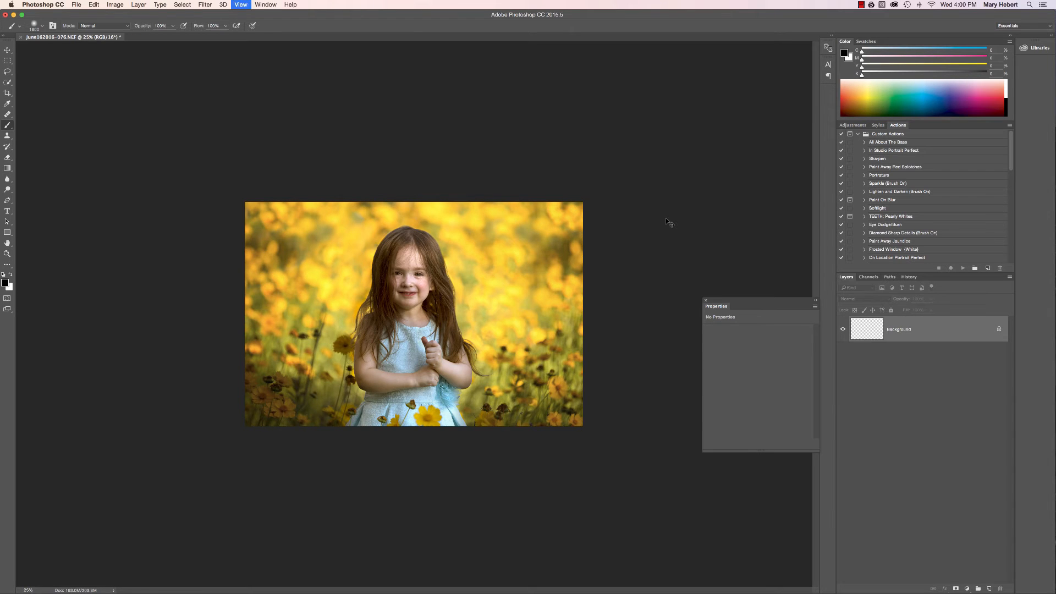
{"action": "key", "text": "super+equal"}
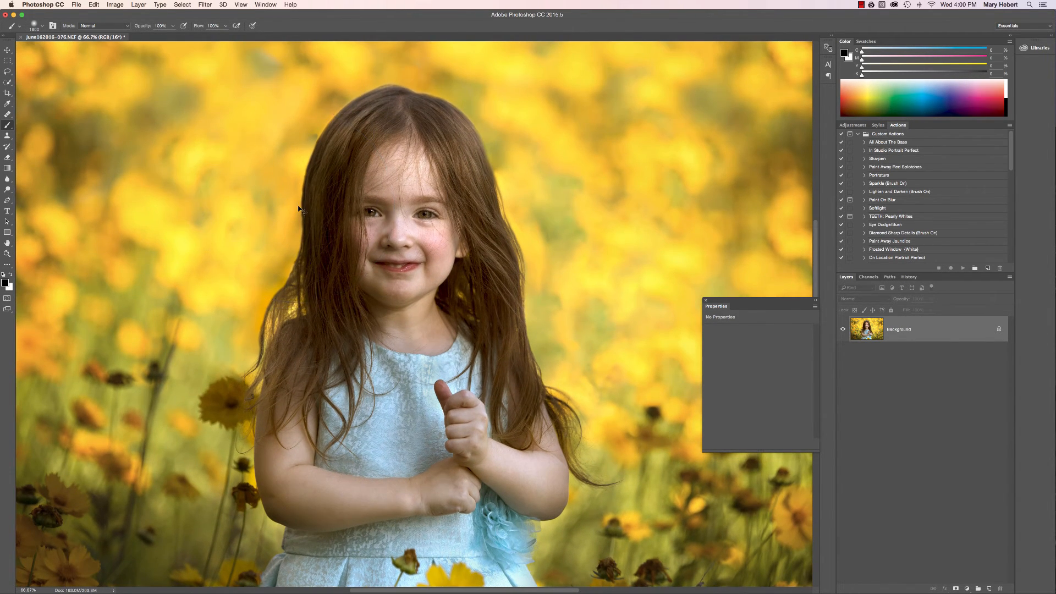
{"action": "key", "text": "super+j"}
{"action": "left_click", "coordinate": [207, 5]}
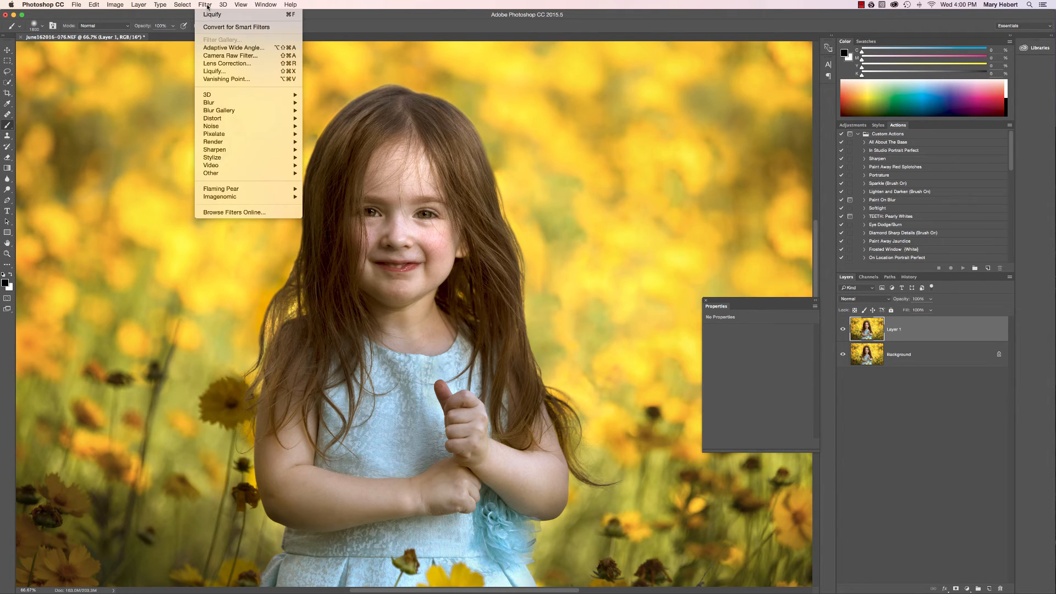
{"action": "mouse_move", "coordinate": [247, 199]}
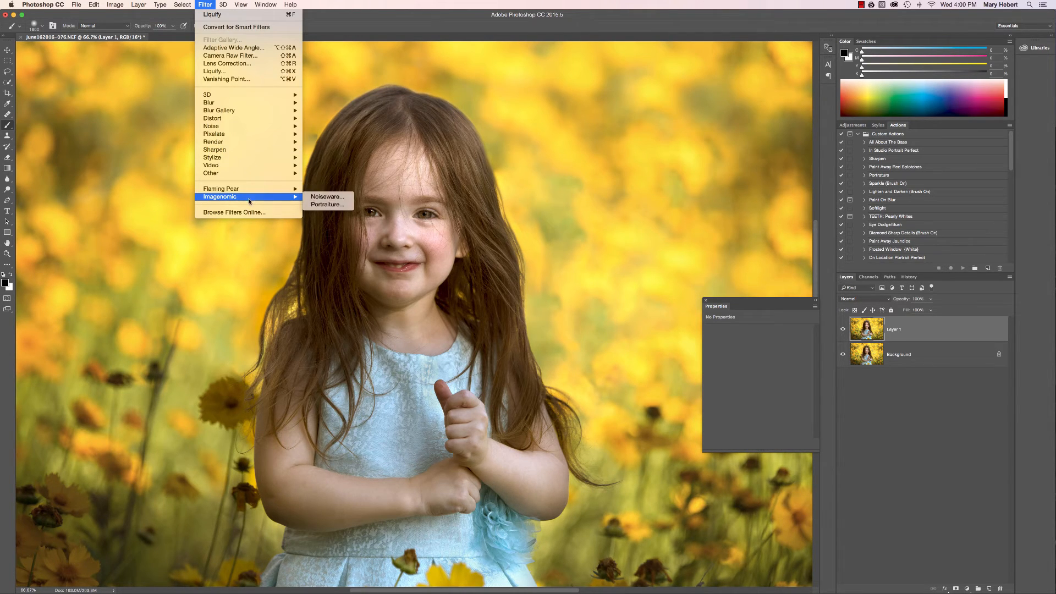
{"action": "left_click", "coordinate": [329, 205]}
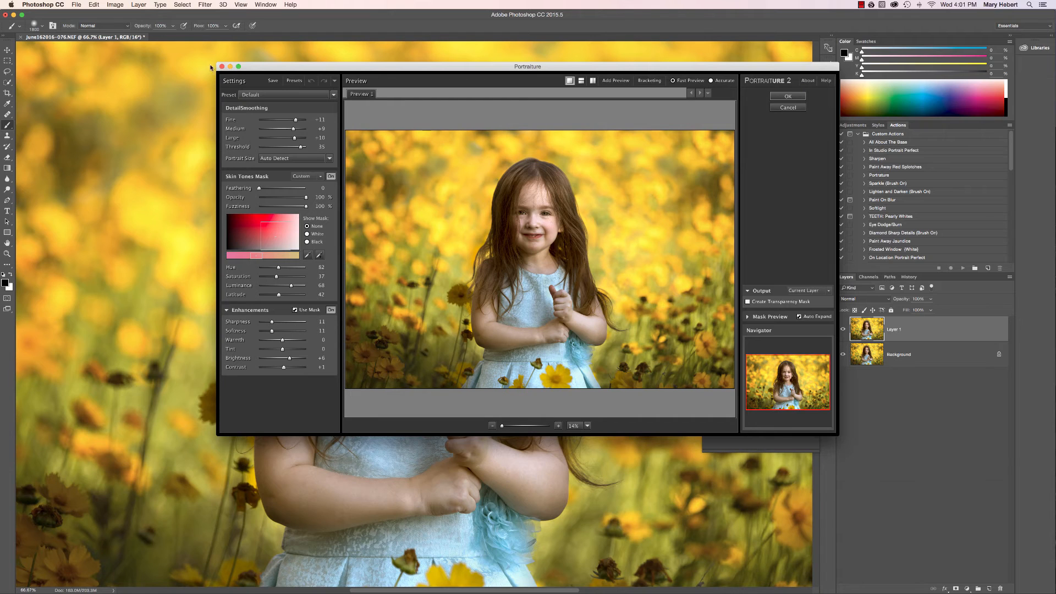
{"action": "left_click", "coordinate": [787, 97]}
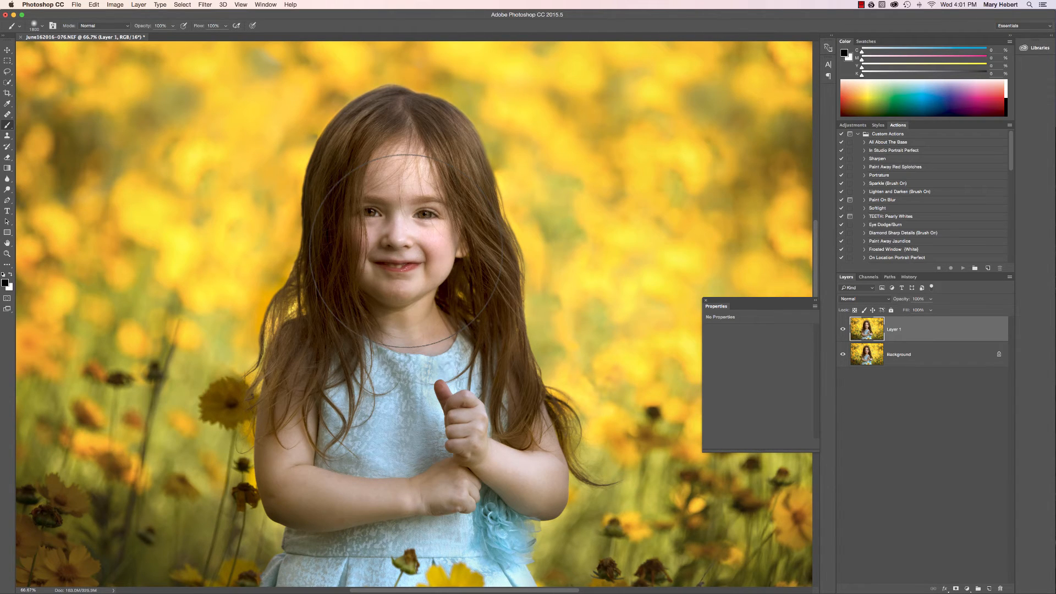
Step: Shrink the brush to a small size suited to the details of the girl's face
{"action": "key", "text": "bracketleft"}
{"action": "key", "text": "bracketleft"}
{"action": "key", "text": "bracketleft"}
{"action": "key", "text": "bracketleft"}
{"action": "key", "text": "bracketleft"}
{"action": "key", "text": "bracketleft"}
{"action": "key", "text": "bracketleft"}
{"action": "key", "text": "bracketleft"}
{"action": "key", "text": "bracketleft"}
{"action": "key", "text": "bracketleft"}
{"action": "key", "text": "bracketleft"}
{"action": "key", "text": "bracketleft"}
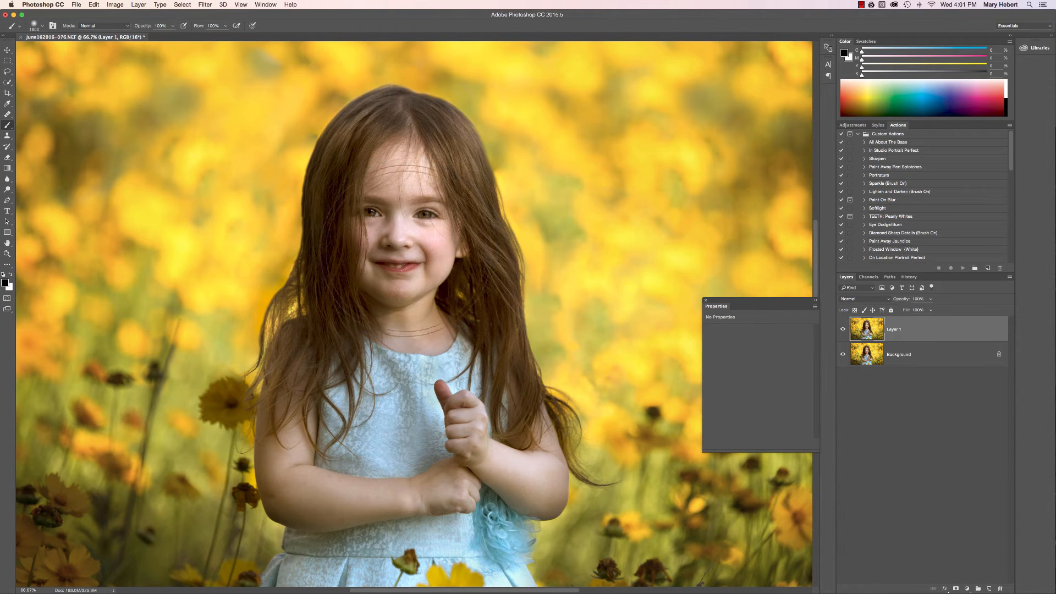
{"action": "key", "text": "bracketleft"}
{"action": "key", "text": "bracketleft"}
{"action": "left_click_drag", "start_coordinate": [387, 186], "coordinate": [396, 208]}
{"action": "key", "text": "super+z"}
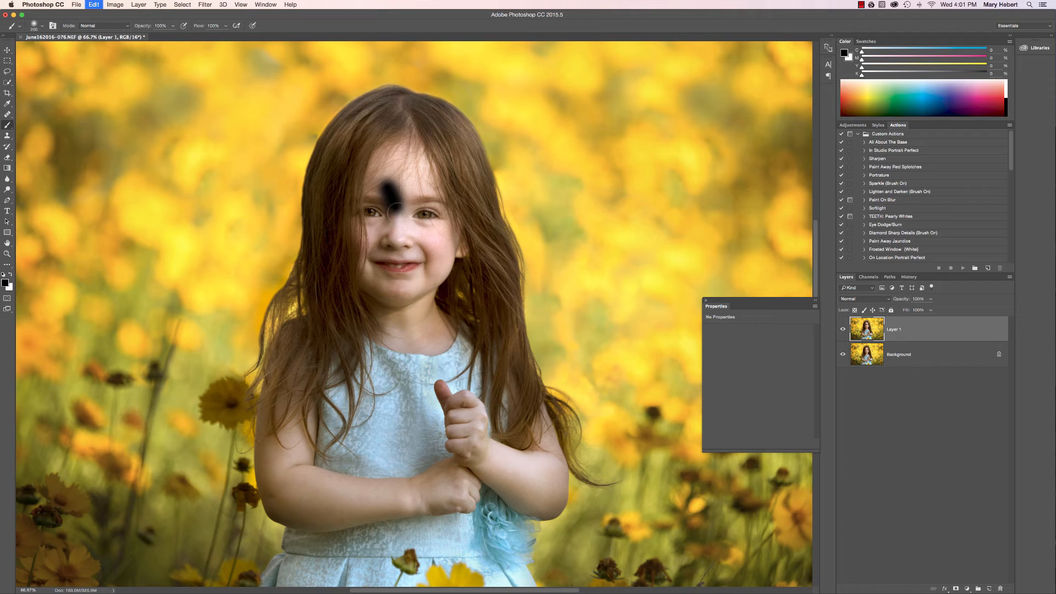
{"action": "left_click", "coordinate": [957, 588]}
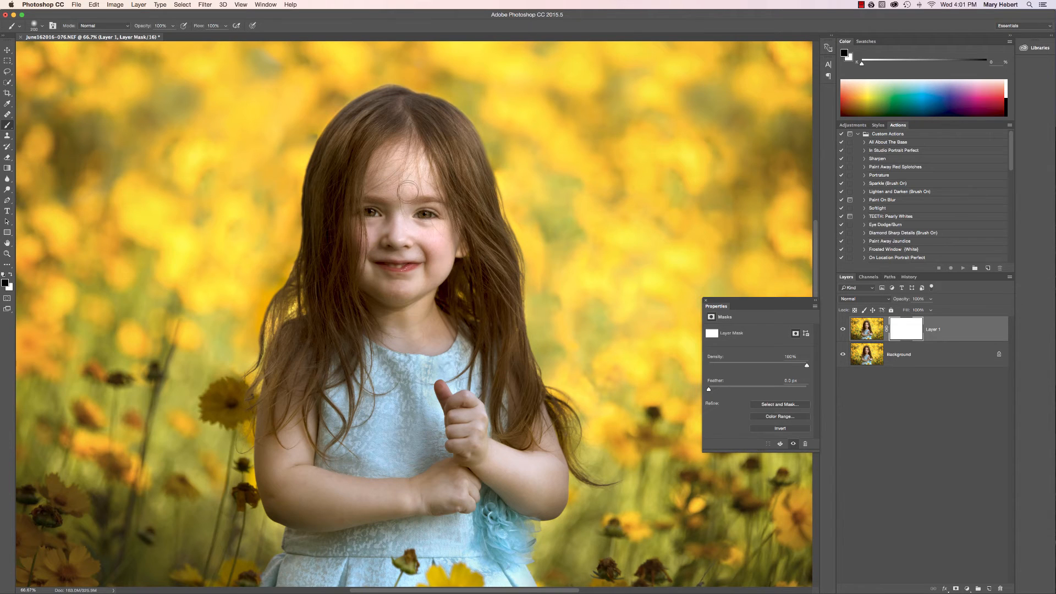
{"action": "mouse_move", "coordinate": [404, 234]}
{"action": "left_mouse_down"}
{"action": "mouse_move", "coordinate": [430, 239]}
{"action": "mouse_move", "coordinate": [412, 249]}
{"action": "left_mouse_up"}
{"action": "key", "text": "super+z"}
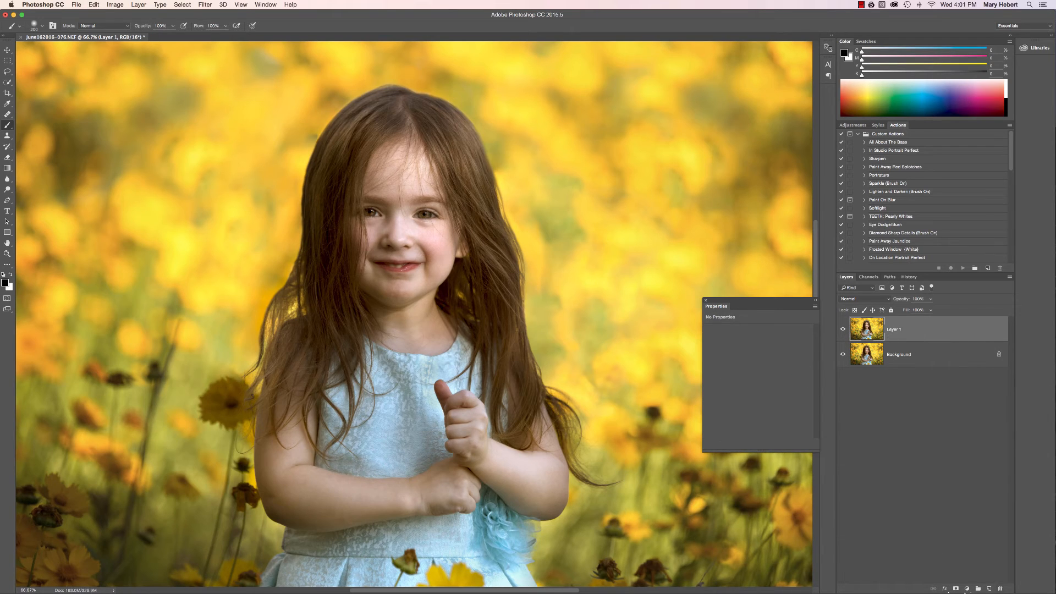
Step: Add a layer mask to the Portraiture-smoothed layer and invert it to black
{"action": "left_click", "coordinate": [956, 588]}
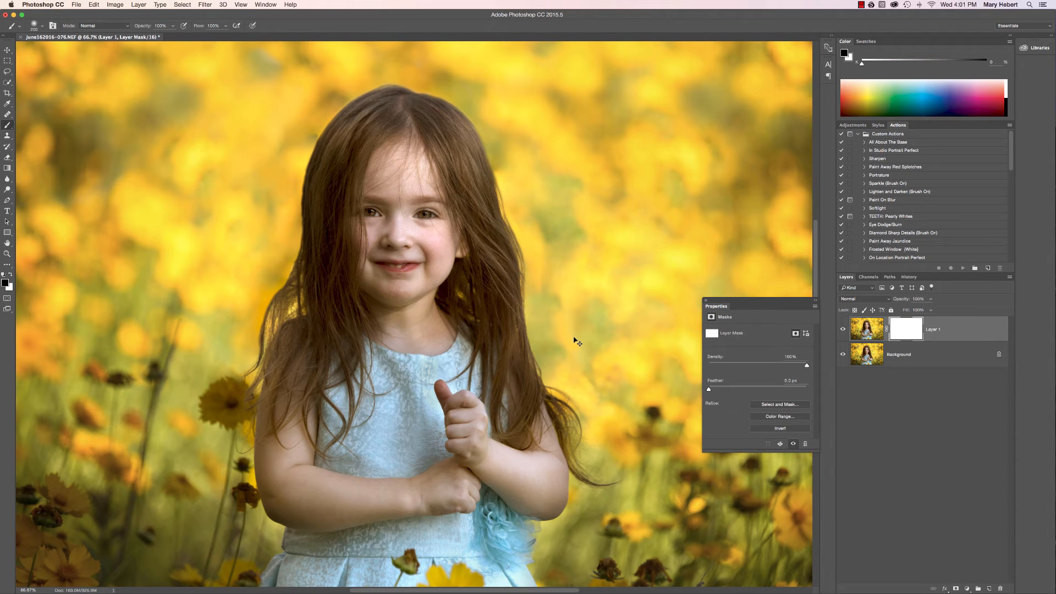
{"action": "key", "text": "super+i"}
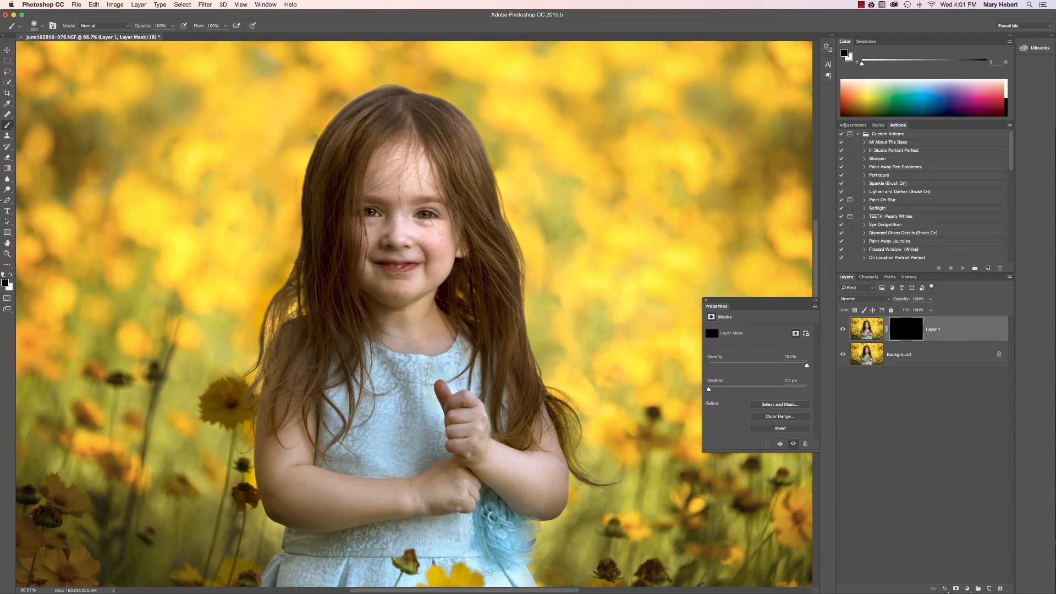
Step: Paint white on Layer 1's mask over the girl's face, arms and hands to reveal the smoothed skin
{"action": "left_click", "coordinate": [10, 274]}
{"action": "mouse_move", "coordinate": [427, 311]}
{"action": "left_mouse_down"}
{"action": "mouse_move", "coordinate": [512, 484]}
{"action": "mouse_move", "coordinate": [473, 420]}
{"action": "left_mouse_up"}
Step: Reduce the smoothing layer's opacity to 74% and flatten the image
{"action": "left_click", "coordinate": [930, 299]}
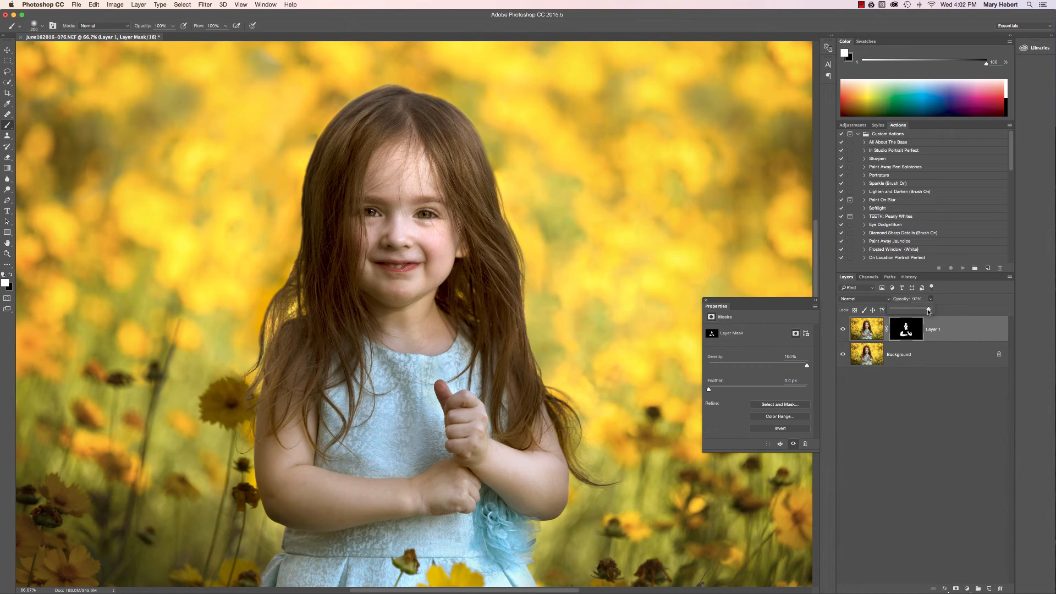
{"action": "left_click_drag", "start_coordinate": [928, 312], "coordinate": [920, 313]}
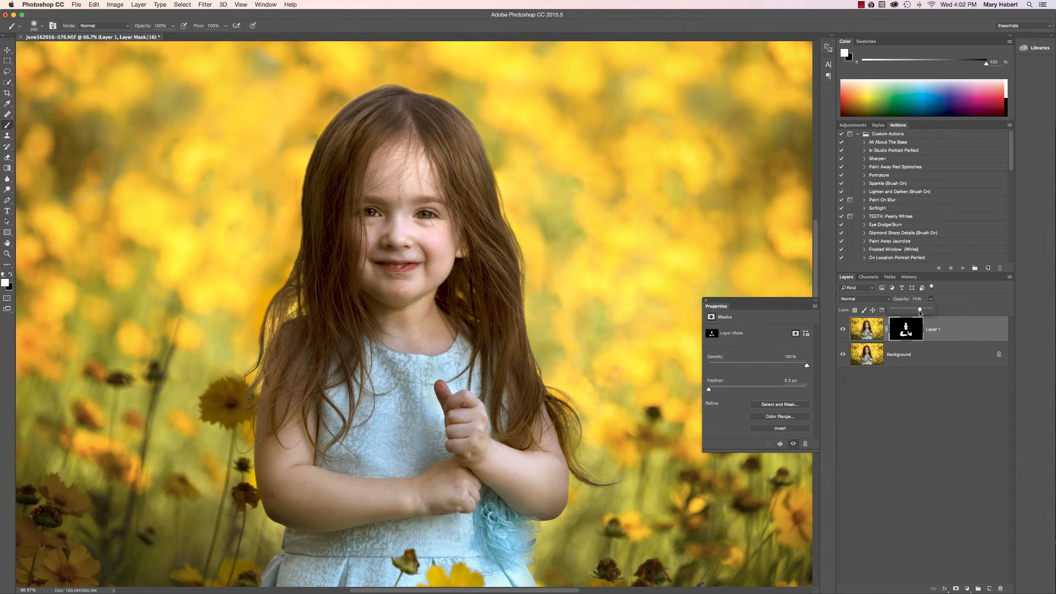
{"action": "right_click", "coordinate": [927, 354]}
{"action": "left_click", "coordinate": [944, 430]}
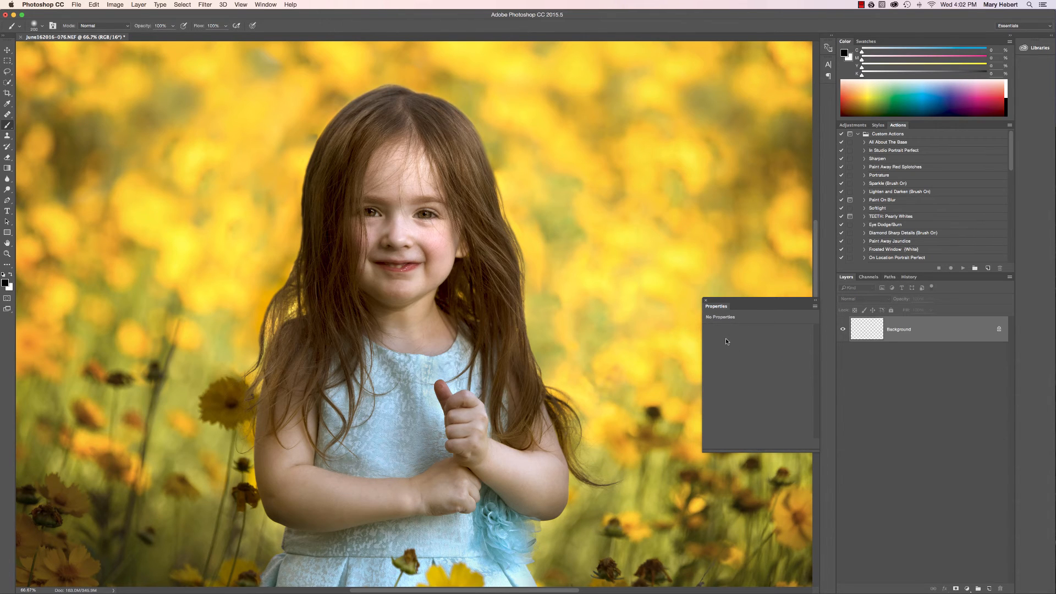
Step: Duplicate the Background layer and apply the Imagenomic Noiseware filter to the copy with the Weaker noise preset
{"action": "key", "text": "super+minus"}
{"action": "key", "text": "super+minus"}
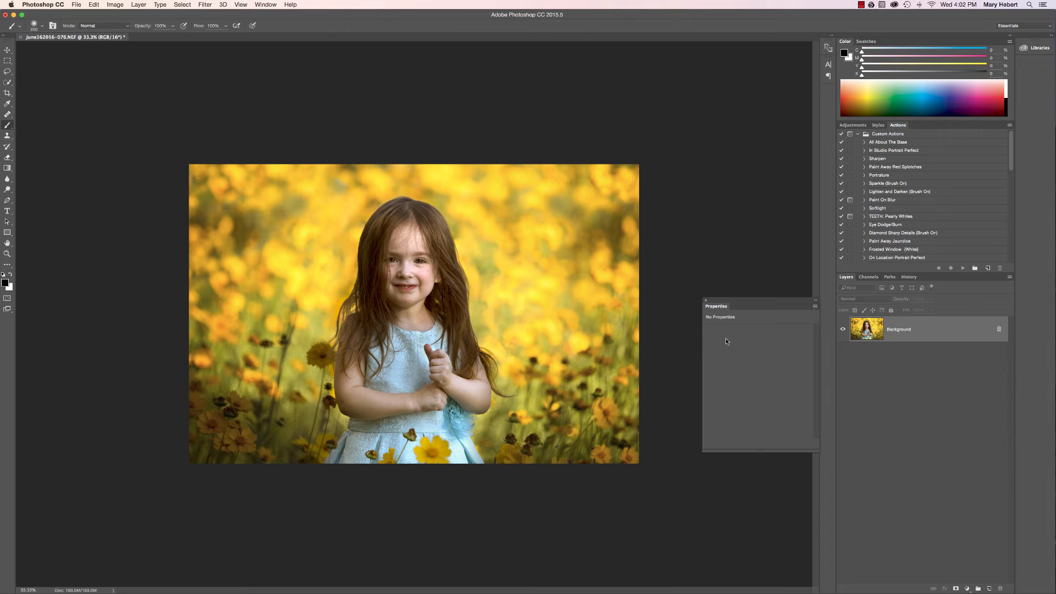
{"action": "key", "text": "super+j"}
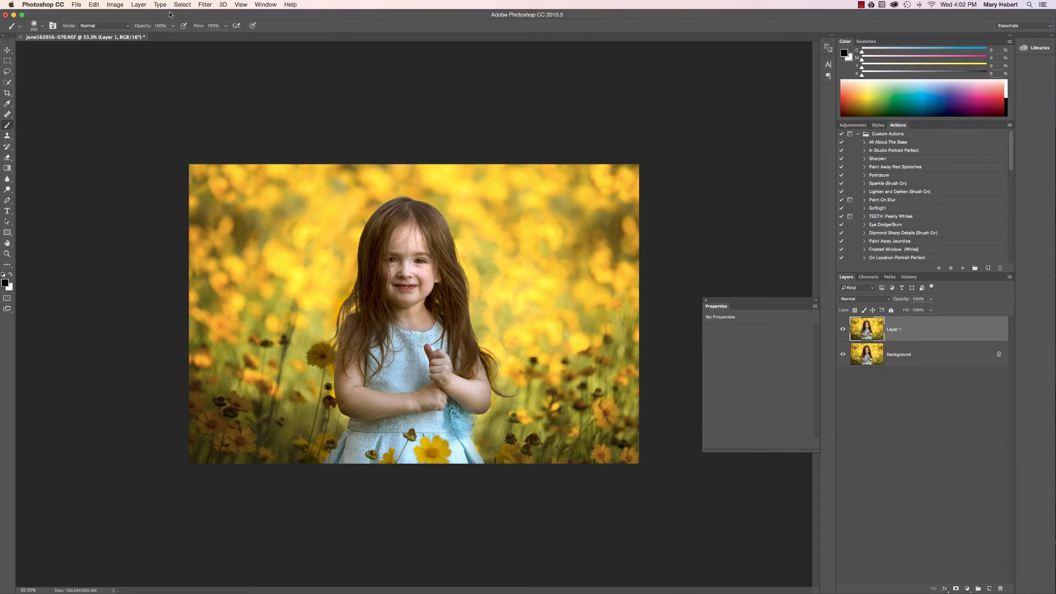
{"action": "left_click", "coordinate": [204, 4]}
{"action": "mouse_move", "coordinate": [232, 198]}
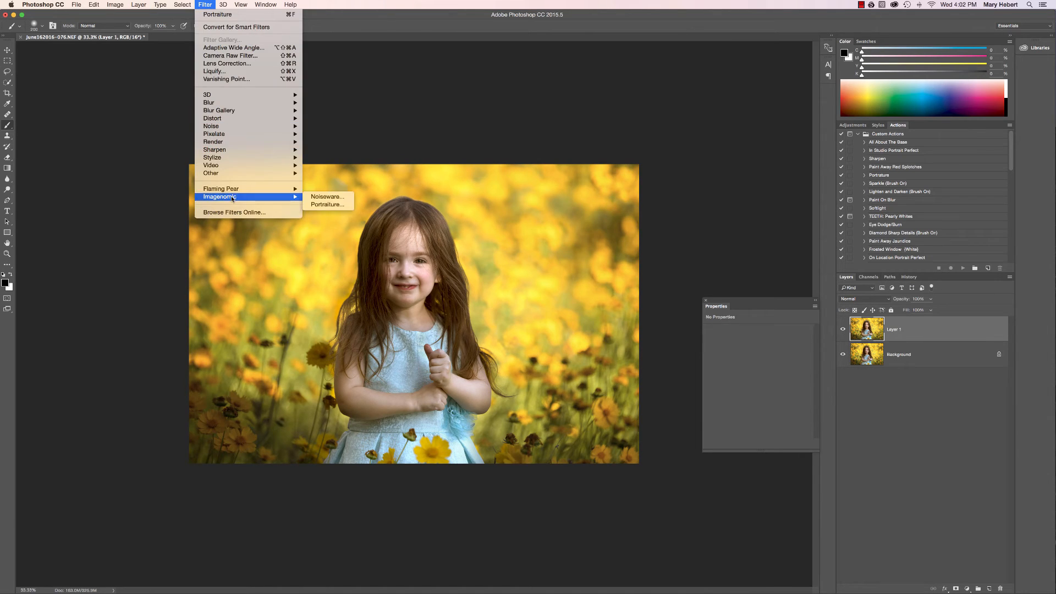
{"action": "left_click", "coordinate": [326, 204]}
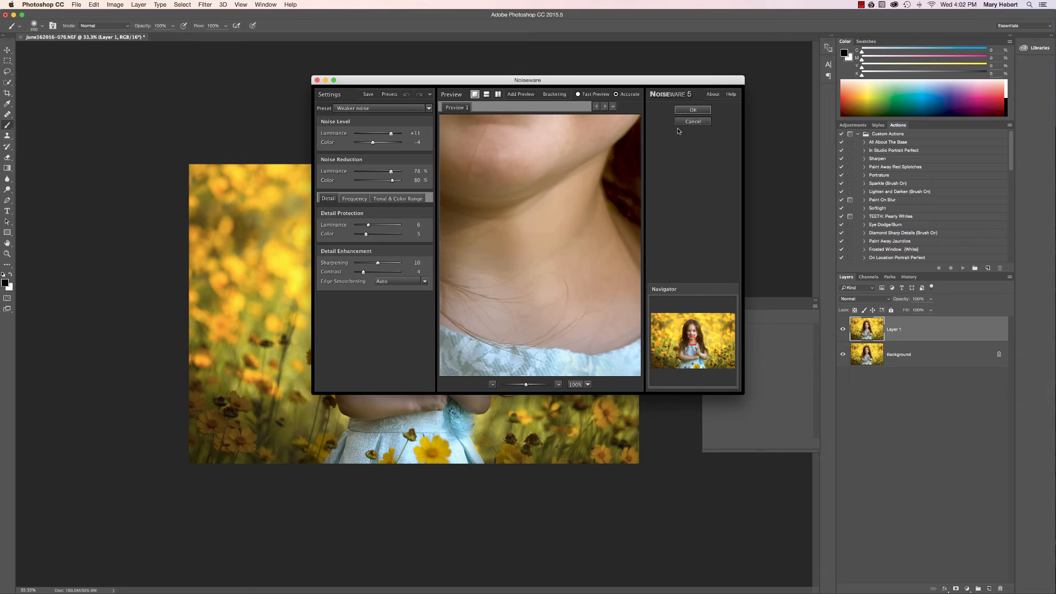
{"action": "left_click", "coordinate": [706, 112]}
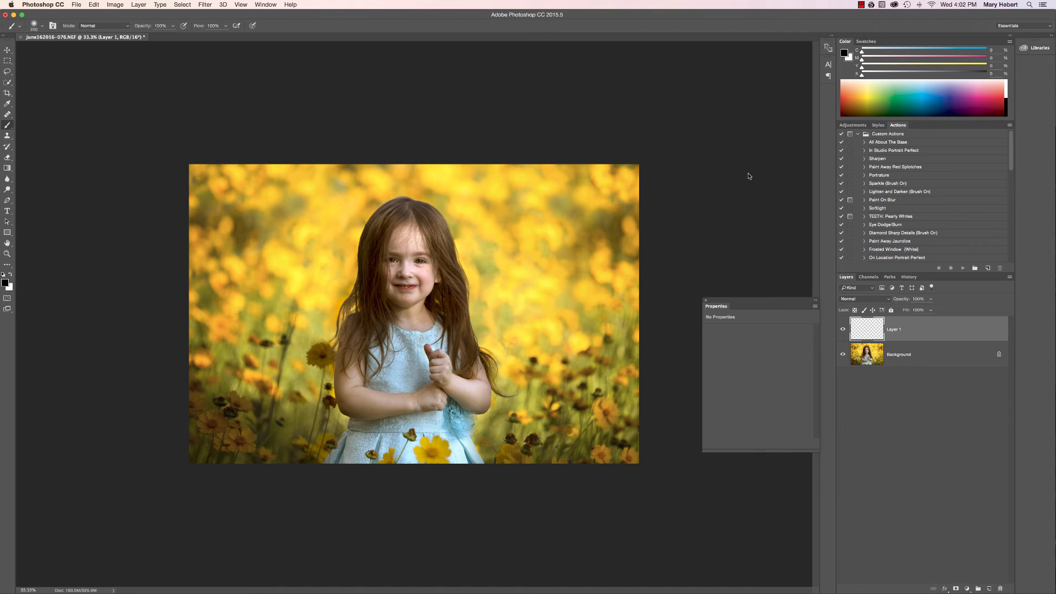
Step: Compare the girl's face at 200% with the noise-reduced layer hidden and shown
{"action": "key", "text": "super+equal"}
{"action": "key", "text": "super+equal"}
{"action": "key", "text": "super+equal"}
{"action": "key", "text": "super+equal"}
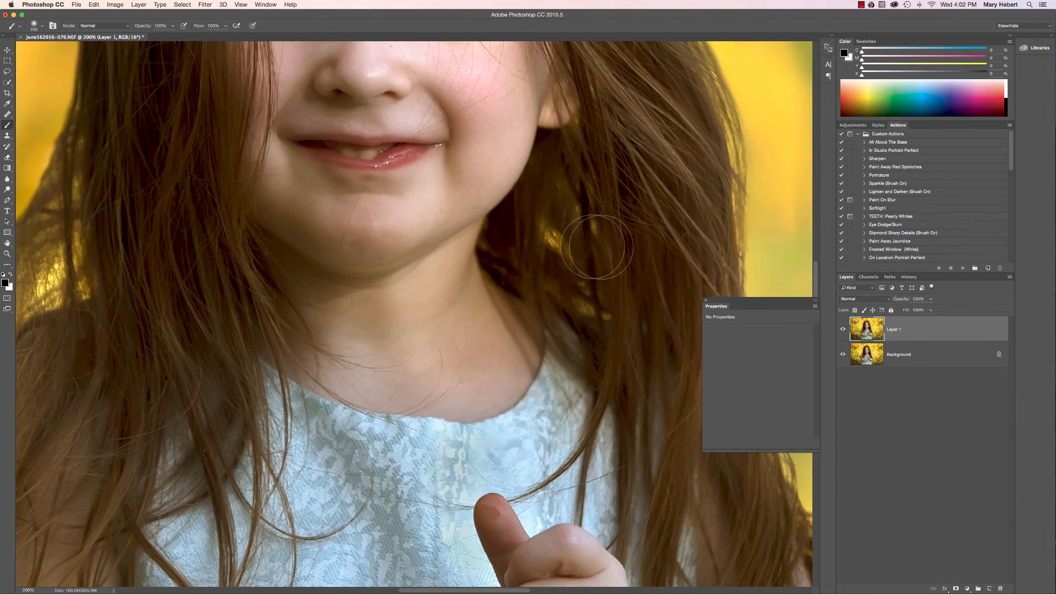
{"action": "scroll", "coordinate": [589, 258], "scroll_direction": "up", "scroll_amount": 5}
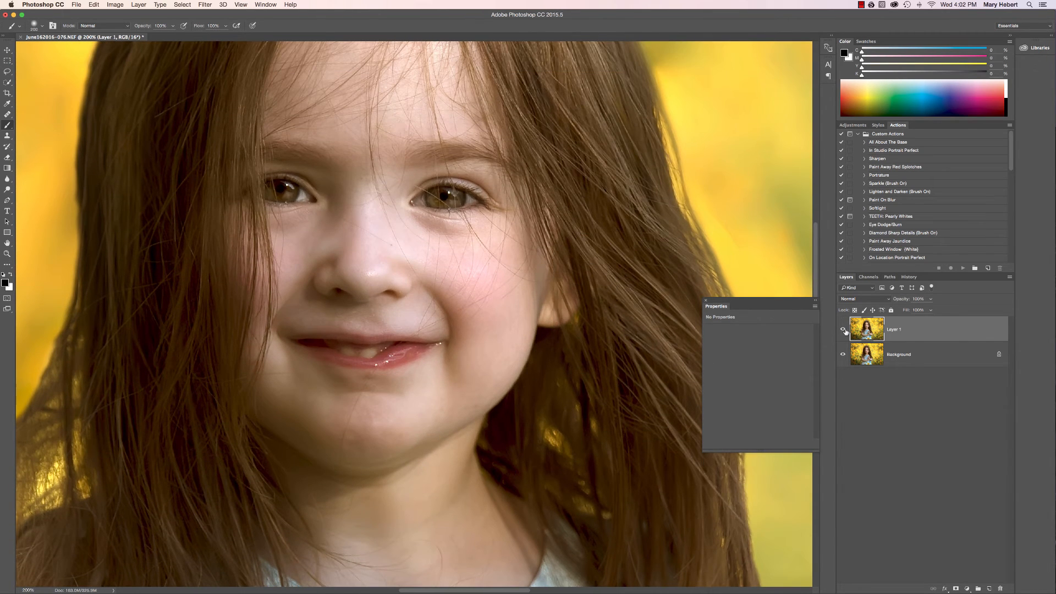
{"action": "left_click", "coordinate": [843, 330]}
{"action": "left_click", "coordinate": [843, 329]}
{"action": "left_click", "coordinate": [844, 329]}
{"action": "left_click", "coordinate": [844, 330]}
Step: Lower the noise-reduced layer's opacity, check the face with it hidden and shown, and flatten the image
{"action": "left_click", "coordinate": [930, 300]}
{"action": "left_click_drag", "start_coordinate": [928, 311], "coordinate": [912, 313]}
{"action": "left_click", "coordinate": [842, 329]}
{"action": "left_click", "coordinate": [842, 329]}
{"action": "left_click", "coordinate": [842, 329]}
{"action": "left_click", "coordinate": [944, 362]}
{"action": "right_click", "coordinate": [944, 361]}
{"action": "left_click", "coordinate": [969, 440]}
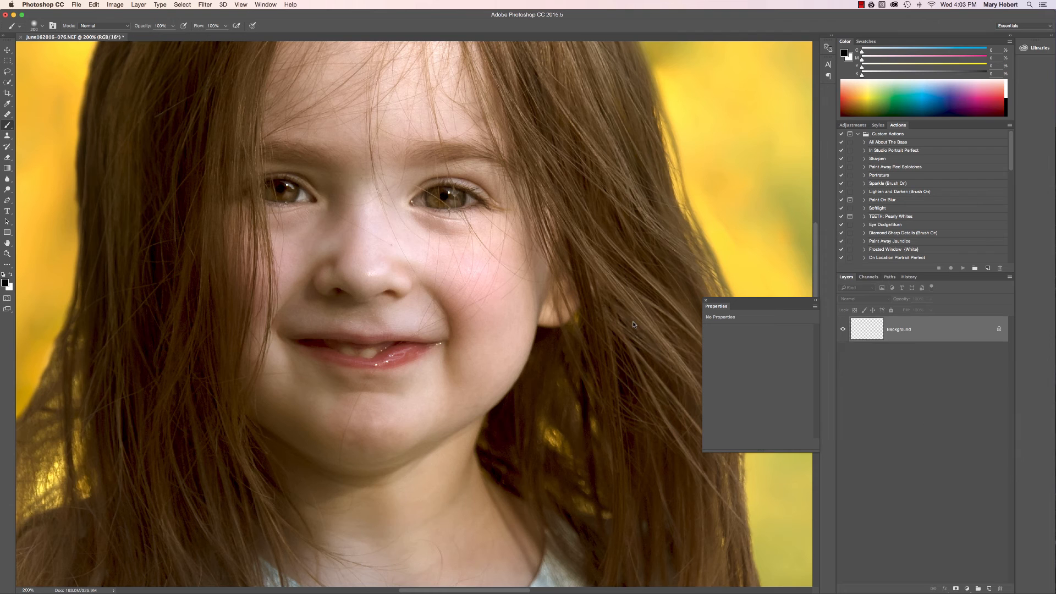
Step: Add a Hue/Saturation adjustment layer above the Background
{"action": "key", "text": "super+minus"}
{"action": "key", "text": "super+minus"}
{"action": "key", "text": "super+minus"}
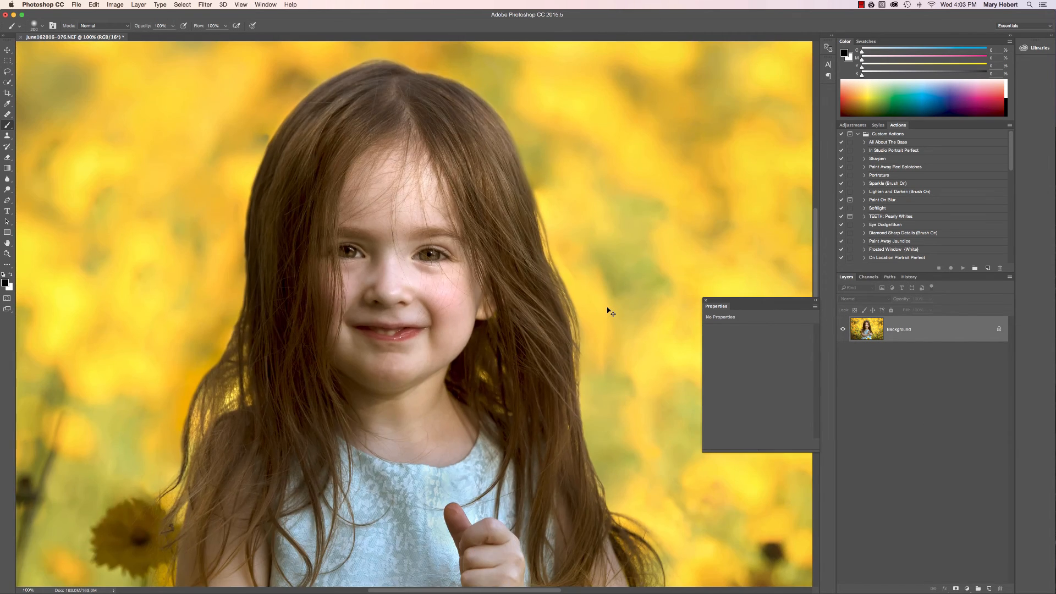
{"action": "key", "text": "super+minus"}
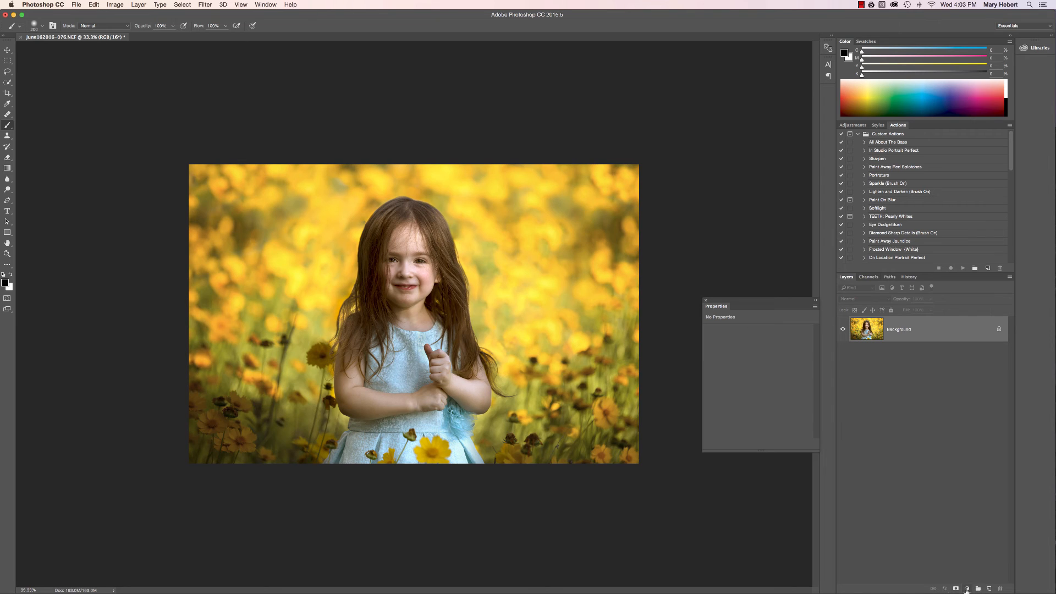
{"action": "left_click", "coordinate": [967, 589]}
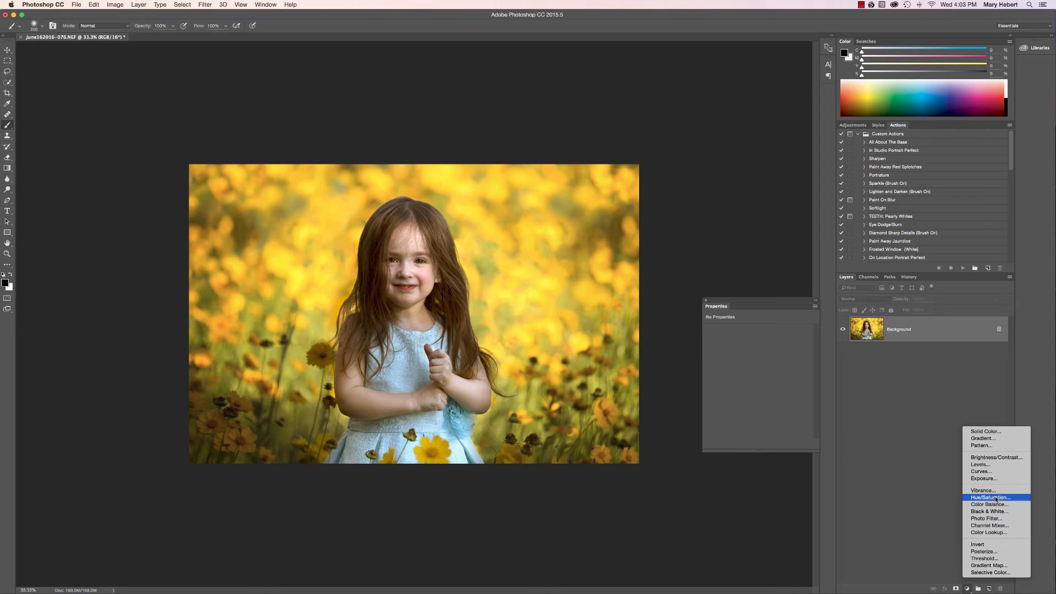
{"action": "left_click", "coordinate": [990, 497]}
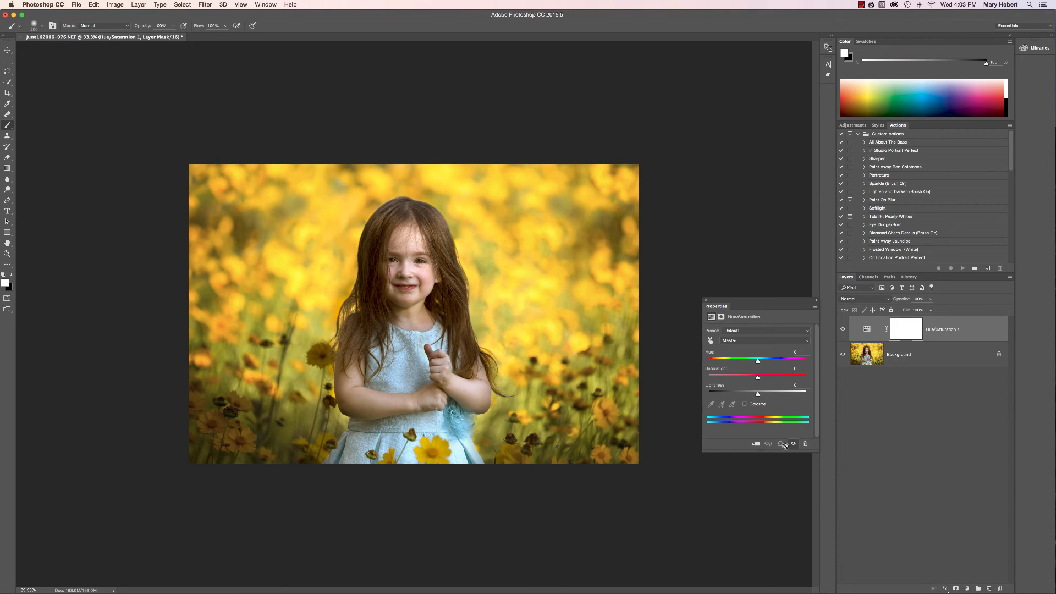
Step: Restrict the Hue/Saturation mask to the blue dress with Color Range, adding samples from the bodice, sash flower and skirt
{"action": "left_click", "coordinate": [721, 318]}
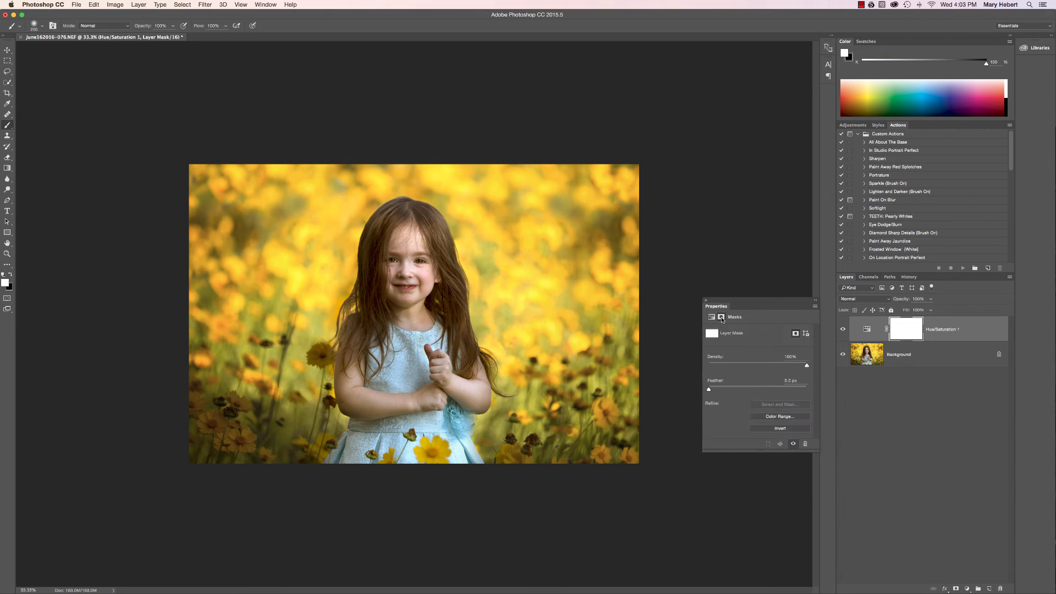
{"action": "left_click", "coordinate": [775, 416]}
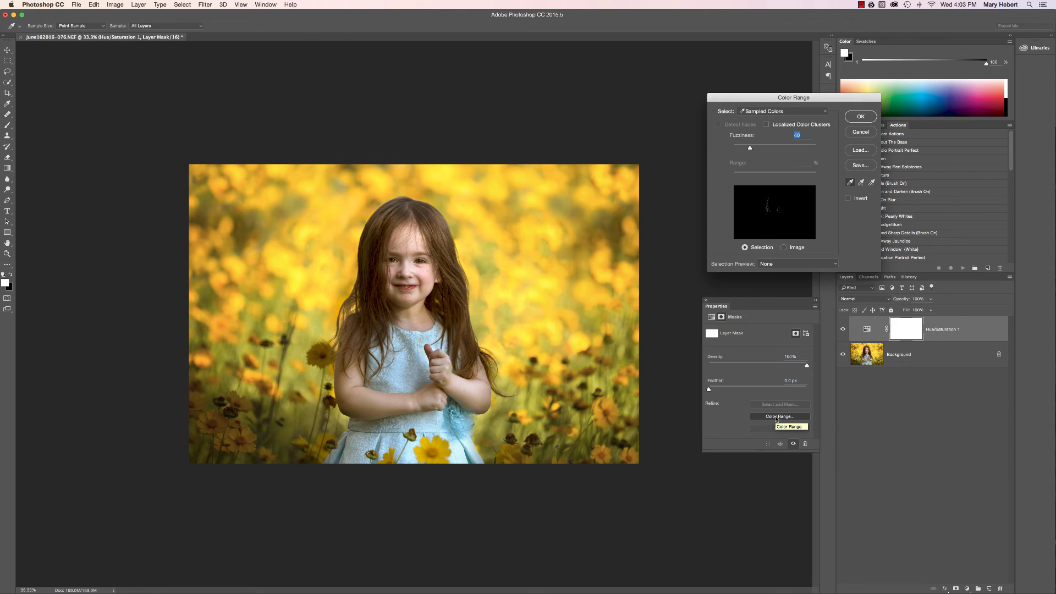
{"action": "left_click", "coordinate": [415, 366]}
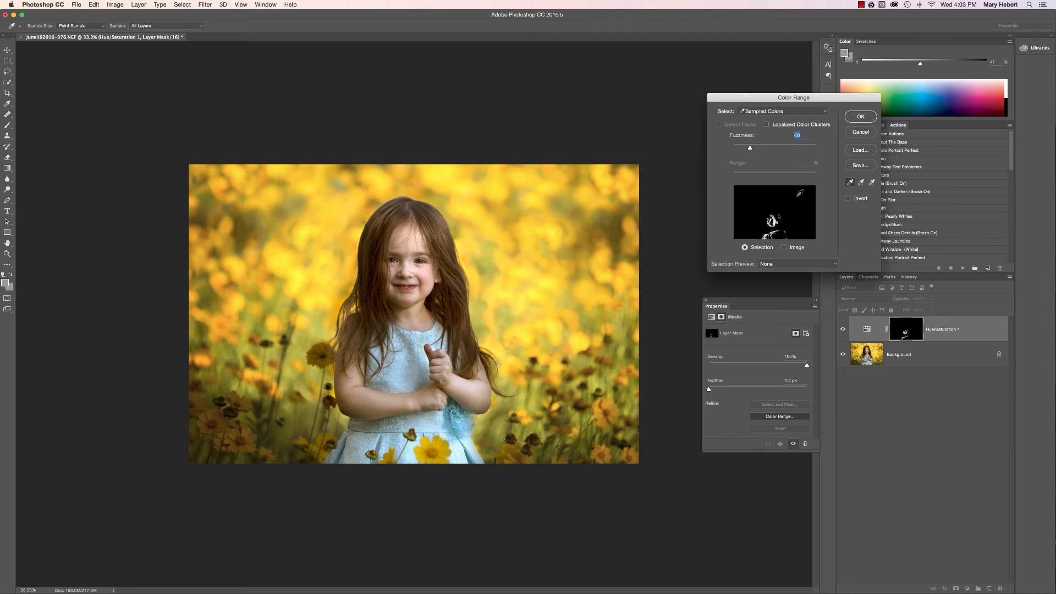
{"action": "left_click", "coordinate": [861, 183]}
{"action": "left_click", "coordinate": [410, 362]}
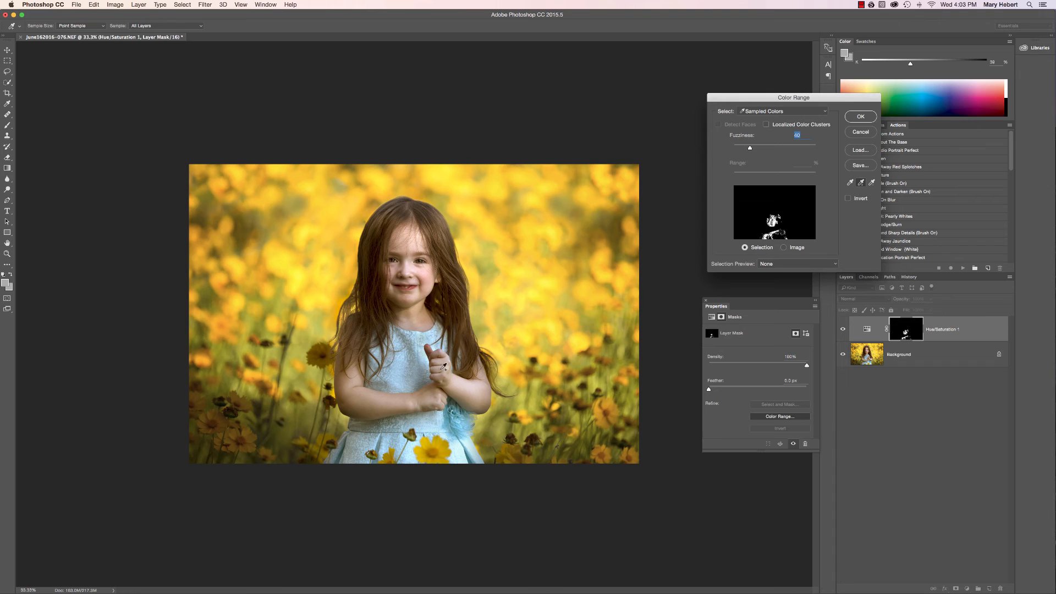
{"action": "left_click", "coordinate": [458, 394]}
{"action": "left_click", "coordinate": [451, 416]}
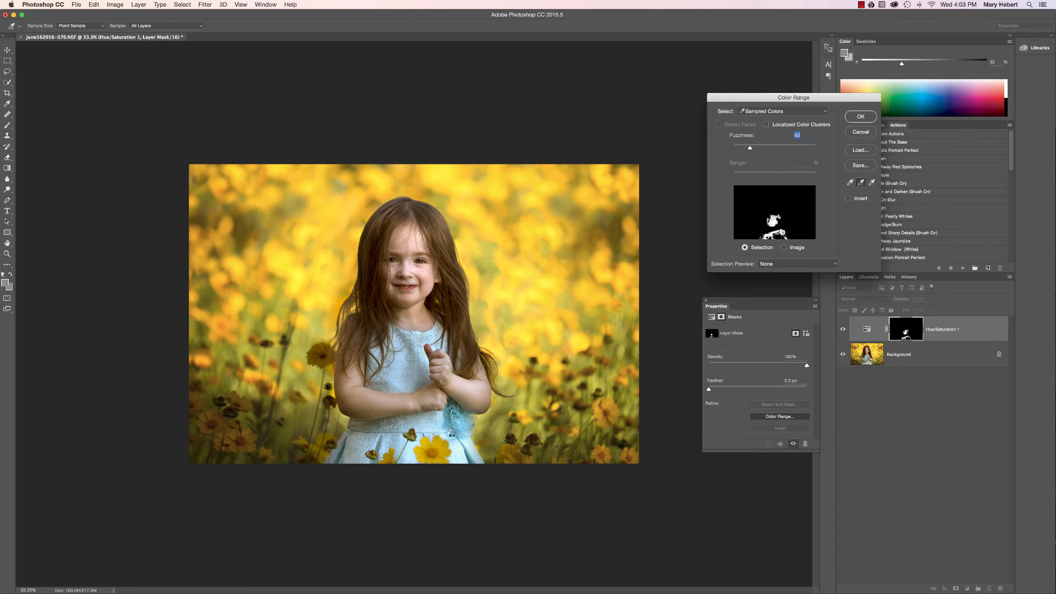
{"action": "left_click", "coordinate": [472, 457]}
{"action": "left_click", "coordinate": [470, 461]}
{"action": "left_click", "coordinate": [361, 443]}
{"action": "left_click", "coordinate": [340, 460]}
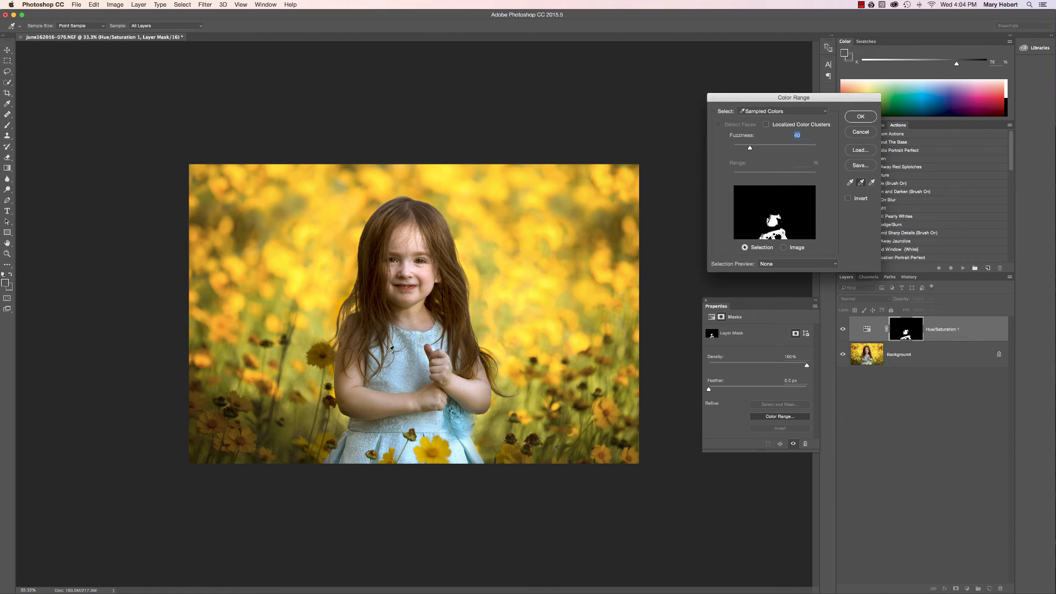
{"action": "left_click", "coordinate": [404, 332]}
{"action": "left_click", "coordinate": [866, 117]}
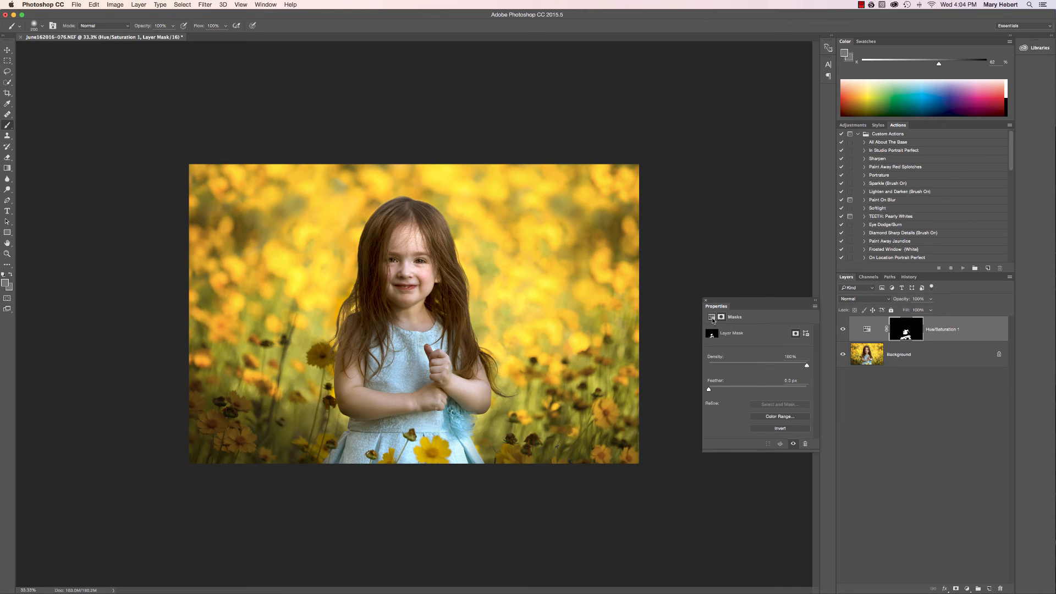
Step: Colorize the dress a deeper blue with hue 227 and saturation 21
{"action": "left_click", "coordinate": [712, 317]}
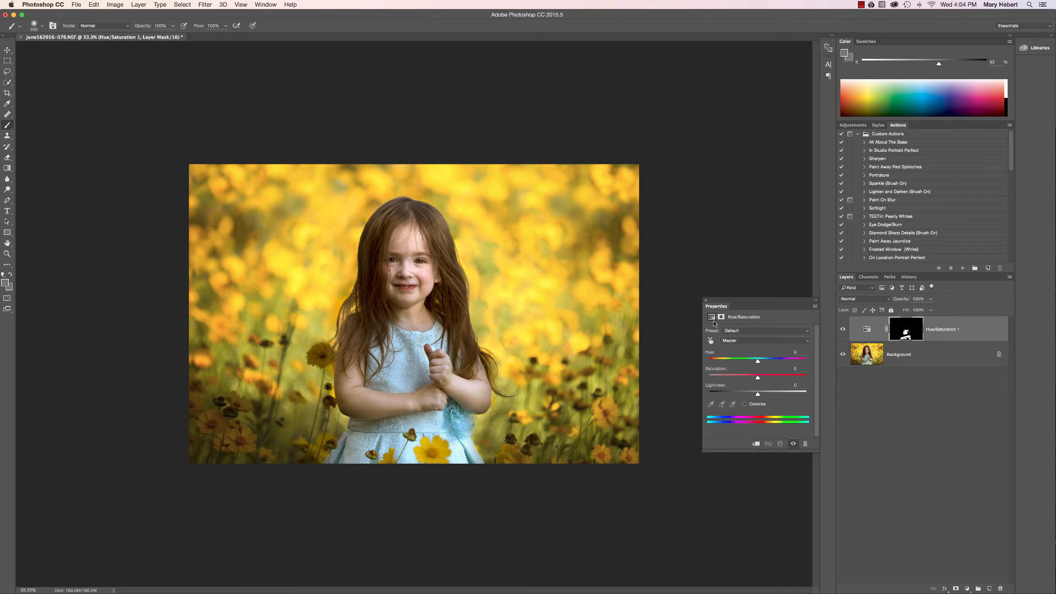
{"action": "left_click", "coordinate": [745, 404]}
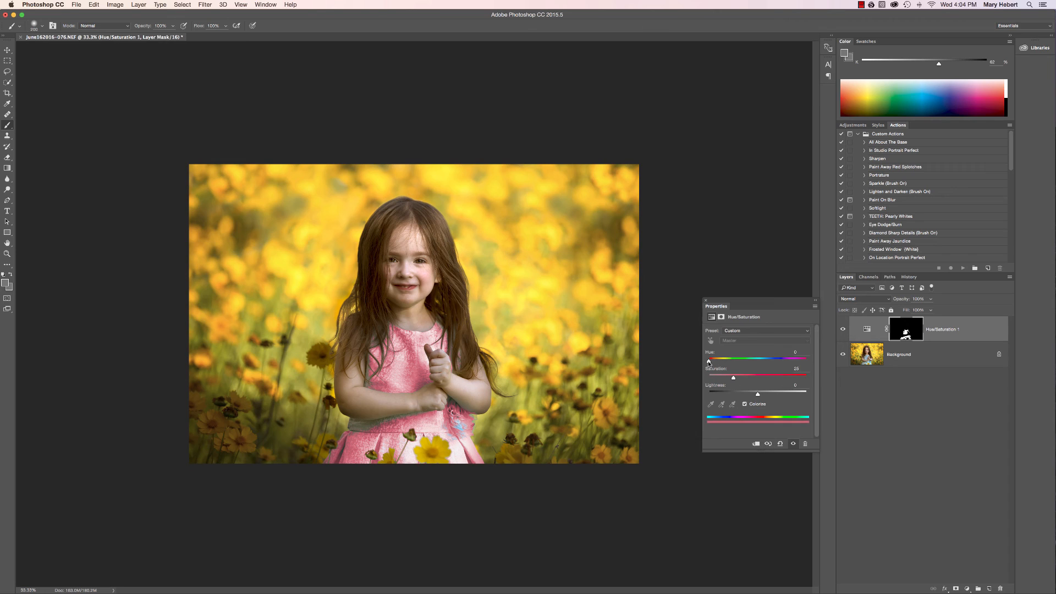
{"action": "left_click_drag", "start_coordinate": [711, 363], "coordinate": [767, 364]}
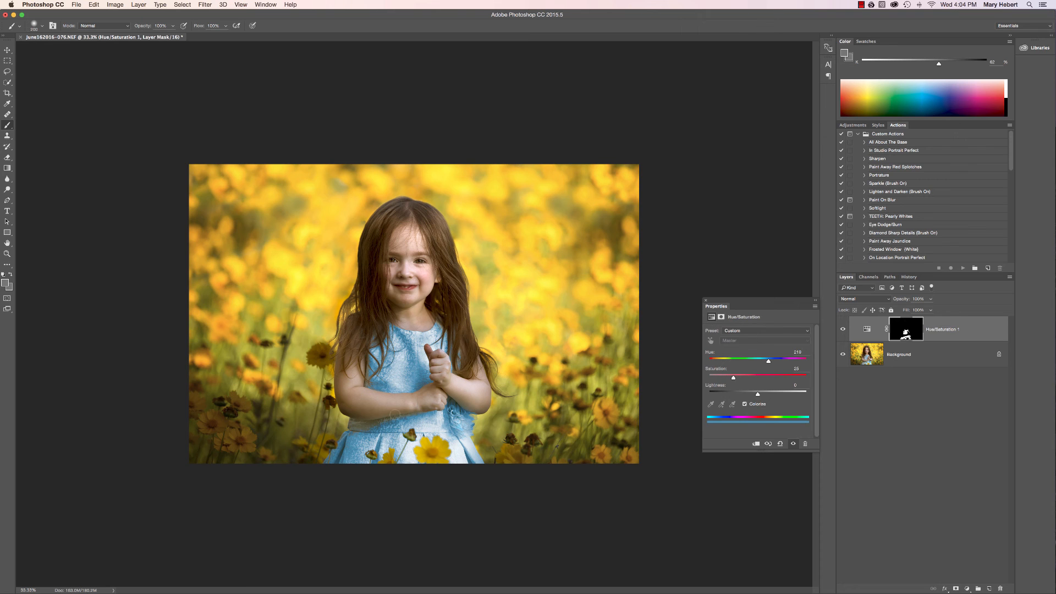
{"action": "key", "text": "super+equal"}
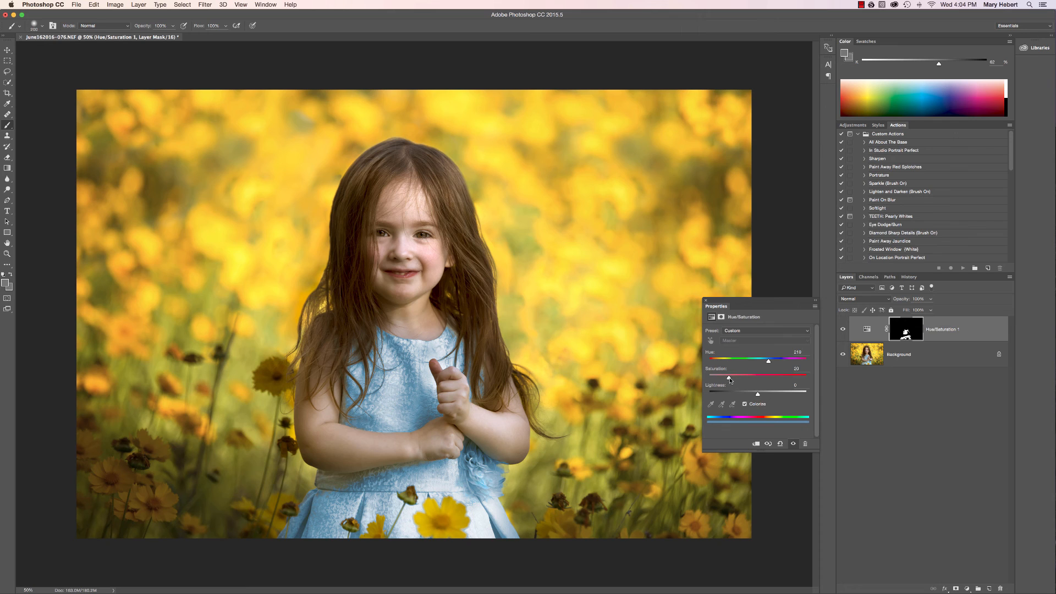
{"action": "left_click_drag", "start_coordinate": [730, 380], "coordinate": [729, 378]}
Step: Paint white on the Hue/Saturation mask over the missed areas of the skirt and the sash flower
{"action": "key", "text": "d"}
{"action": "mouse_move", "coordinate": [340, 489]}
{"action": "left_mouse_down"}
{"action": "mouse_move", "coordinate": [323, 482]}
{"action": "mouse_move", "coordinate": [398, 474]}
{"action": "mouse_move", "coordinate": [322, 484]}
{"action": "left_mouse_up"}
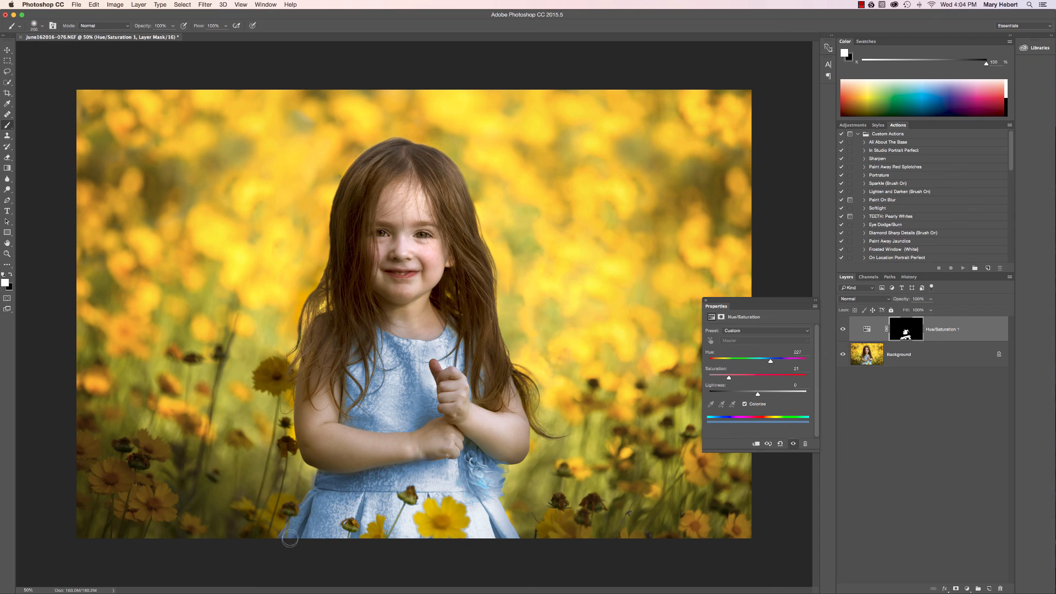
{"action": "mouse_move", "coordinate": [486, 477]}
{"action": "left_mouse_down"}
{"action": "mouse_move", "coordinate": [471, 485]}
{"action": "mouse_move", "coordinate": [506, 533]}
{"action": "left_mouse_up"}
Step: Reduce the Hue/Saturation layer's opacity to 80% and shrink the brush
{"action": "left_click", "coordinate": [931, 300]}
{"action": "left_click_drag", "start_coordinate": [929, 310], "coordinate": [923, 311]}
{"action": "key", "text": "bracketleft"}
{"action": "key", "text": "bracketleft"}
{"action": "key", "text": "bracketleft"}
{"action": "key", "text": "bracketleft"}
{"action": "key", "text": "bracketleft"}
{"action": "key", "text": "super+minus"}
{"action": "key", "text": "super+minus"}
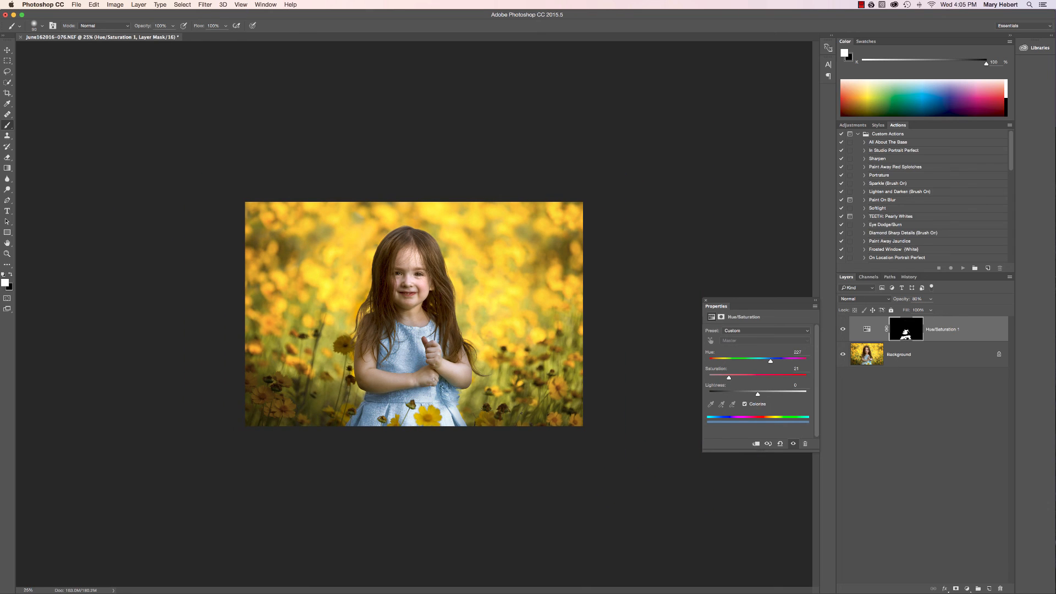
Step: Readjust the Hue/Saturation layer's opacity, and set up a much larger brush with black as the foreground color
{"action": "left_click", "coordinate": [930, 300]}
{"action": "left_click_drag", "start_coordinate": [932, 310], "coordinate": [920, 310]}
{"action": "key", "text": "x"}
{"action": "key", "text": "bracketright"}
{"action": "key", "text": "bracketright"}
{"action": "key", "text": "bracketright"}
{"action": "key", "text": "bracketright"}
{"action": "key", "text": "bracketright"}
{"action": "key", "text": "bracketright"}
{"action": "key", "text": "bracketright"}
{"action": "key", "text": "bracketright"}
{"action": "key", "text": "bracketright"}
{"action": "key", "text": "bracketright"}
{"action": "key", "text": "bracketright"}
{"action": "key", "text": "bracketright"}
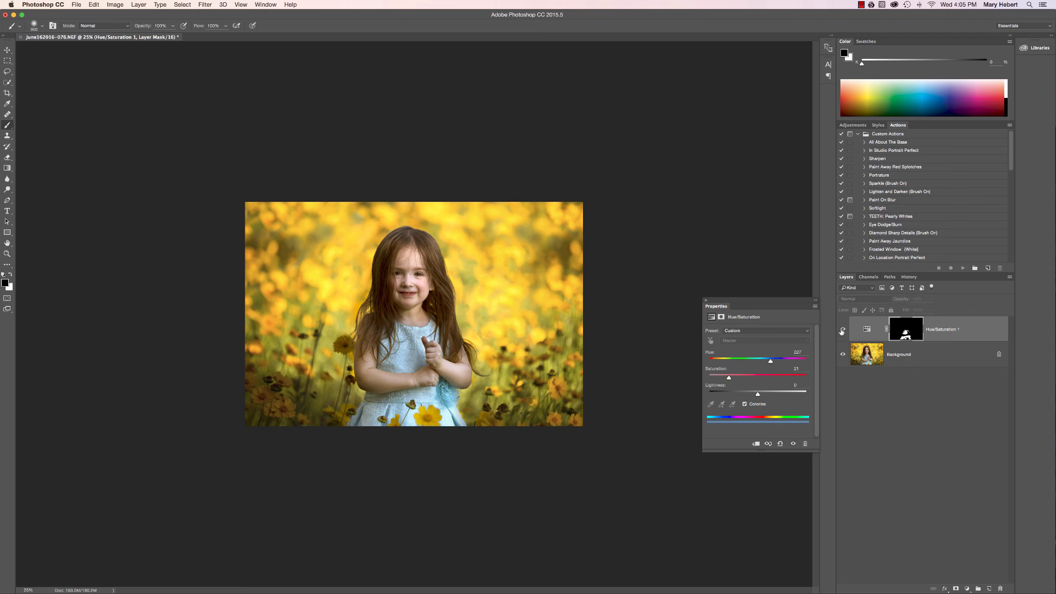
Step: Flatten the dress color adjustment into the Background and switch to Lightroom with the original photo
{"action": "right_click", "coordinate": [950, 349]}
{"action": "left_click", "coordinate": [954, 425]}
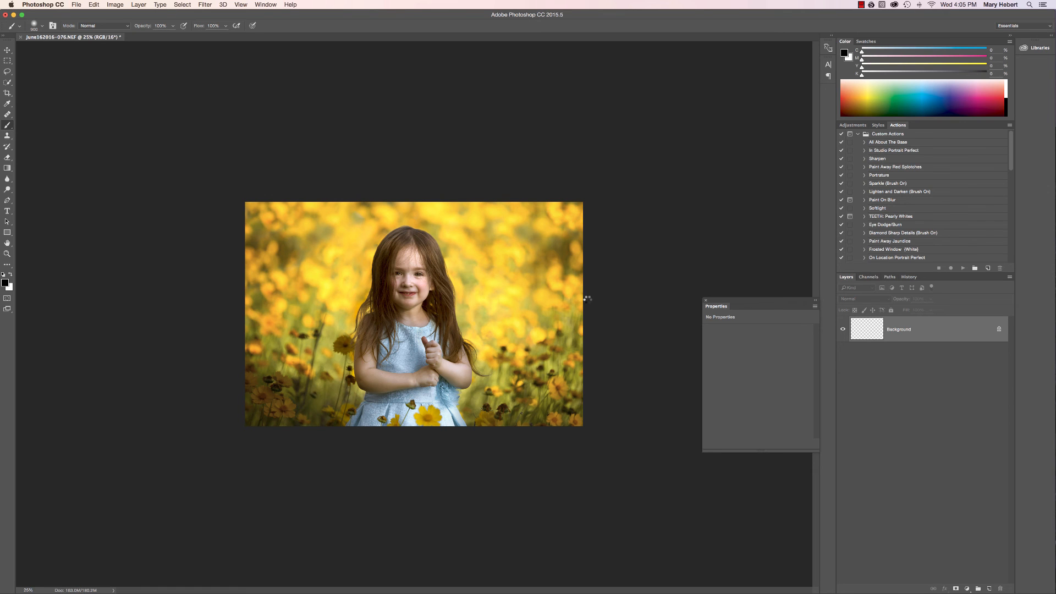
{"action": "key", "text": "super+Tab"}
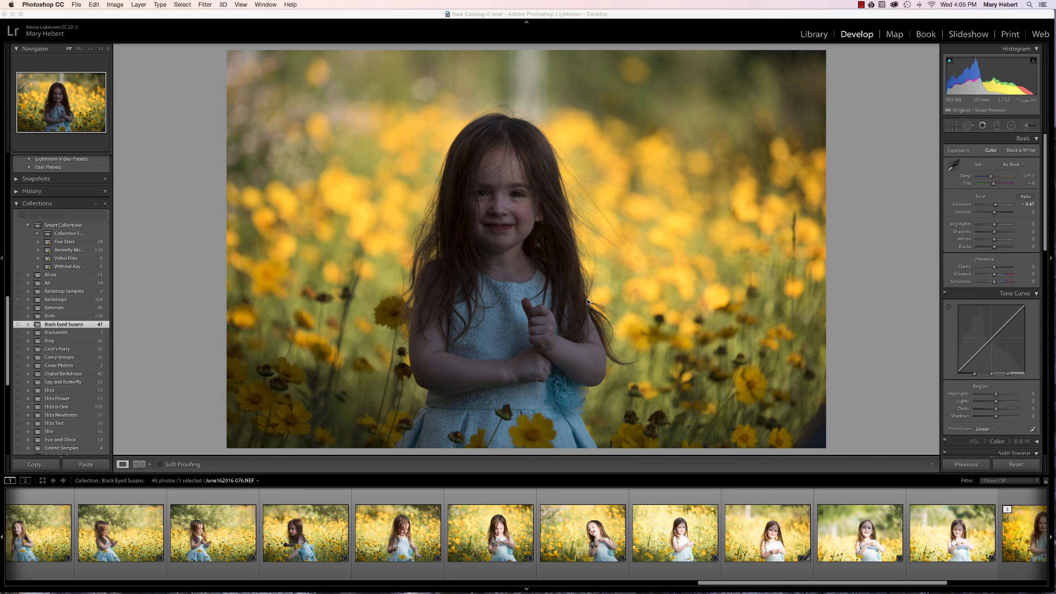